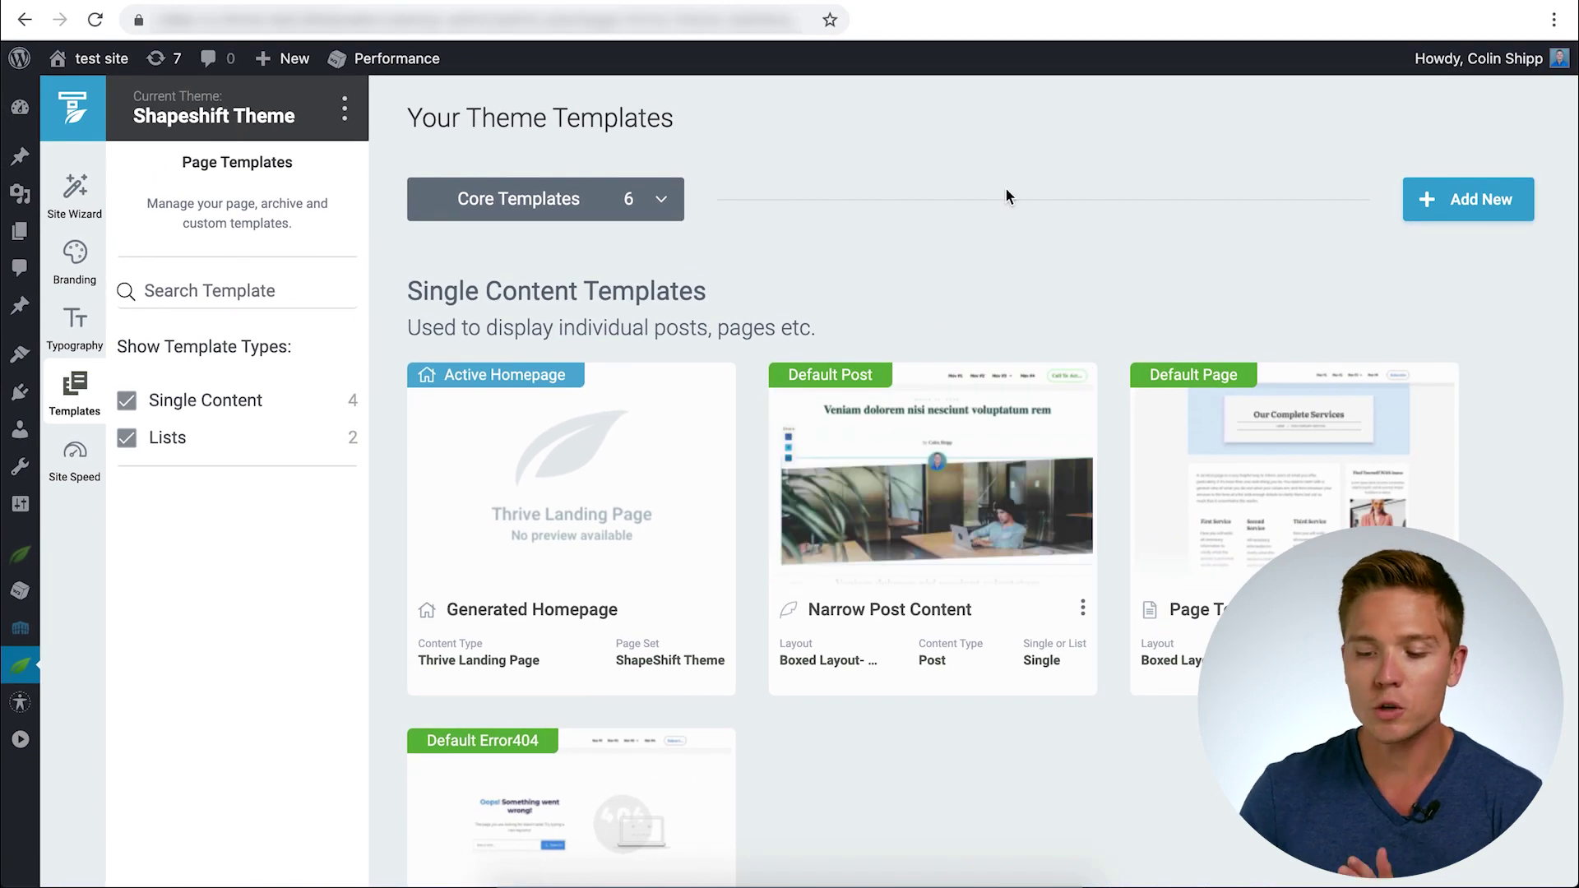
Look through the theme's Single Content Templates and List Templates, from the homepage and post templates to the archive template.
mouse_move(449, 610)
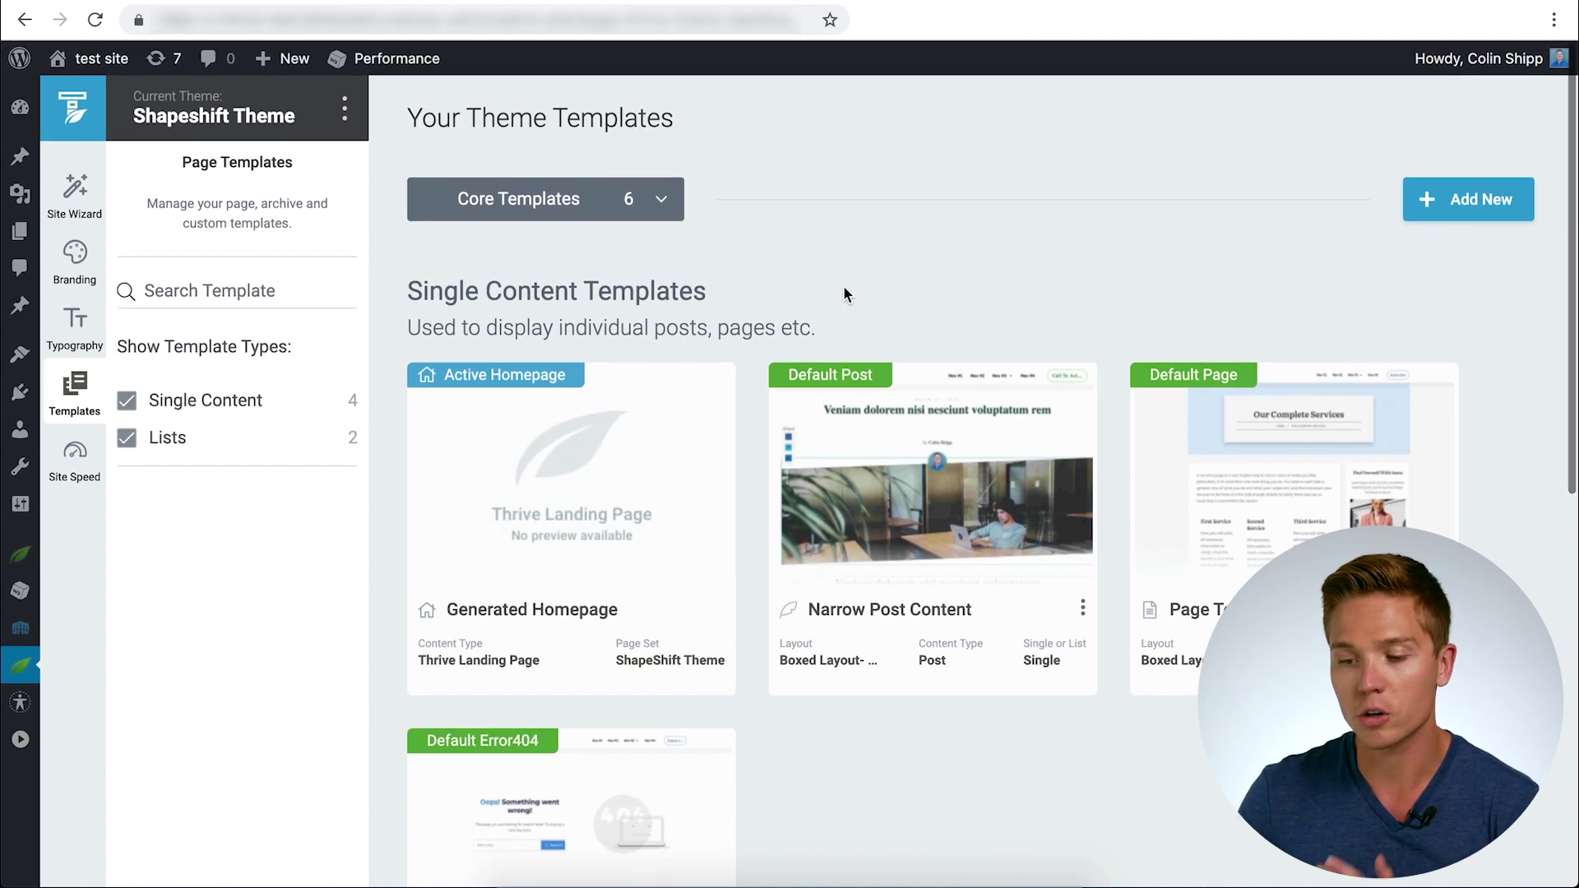
scroll(844, 292, "down", 1)
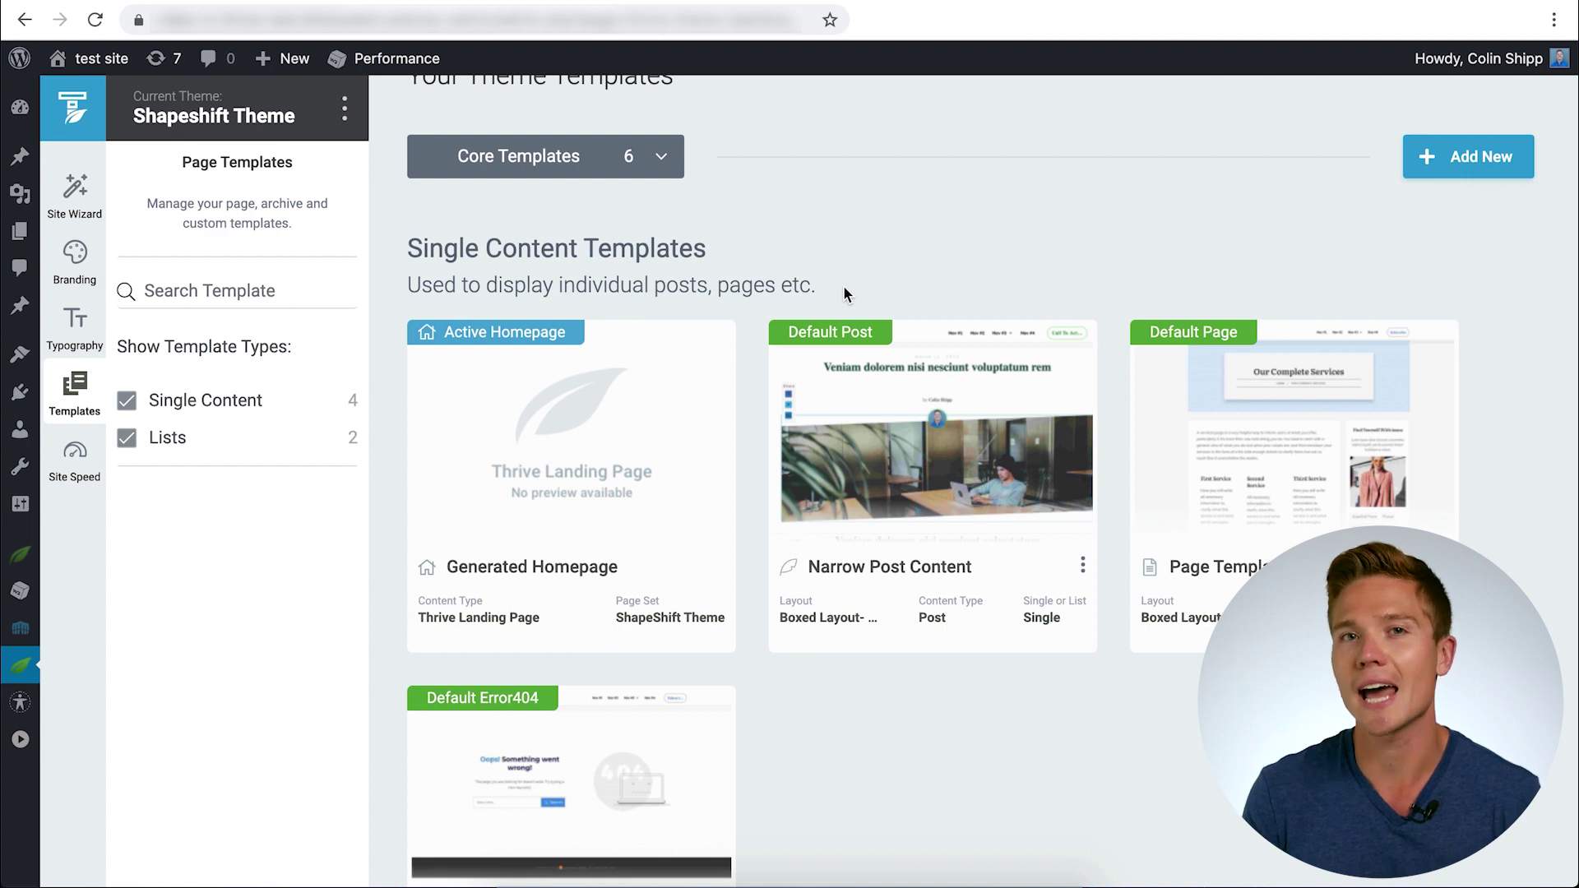
scroll(814, 363, "down", 1)
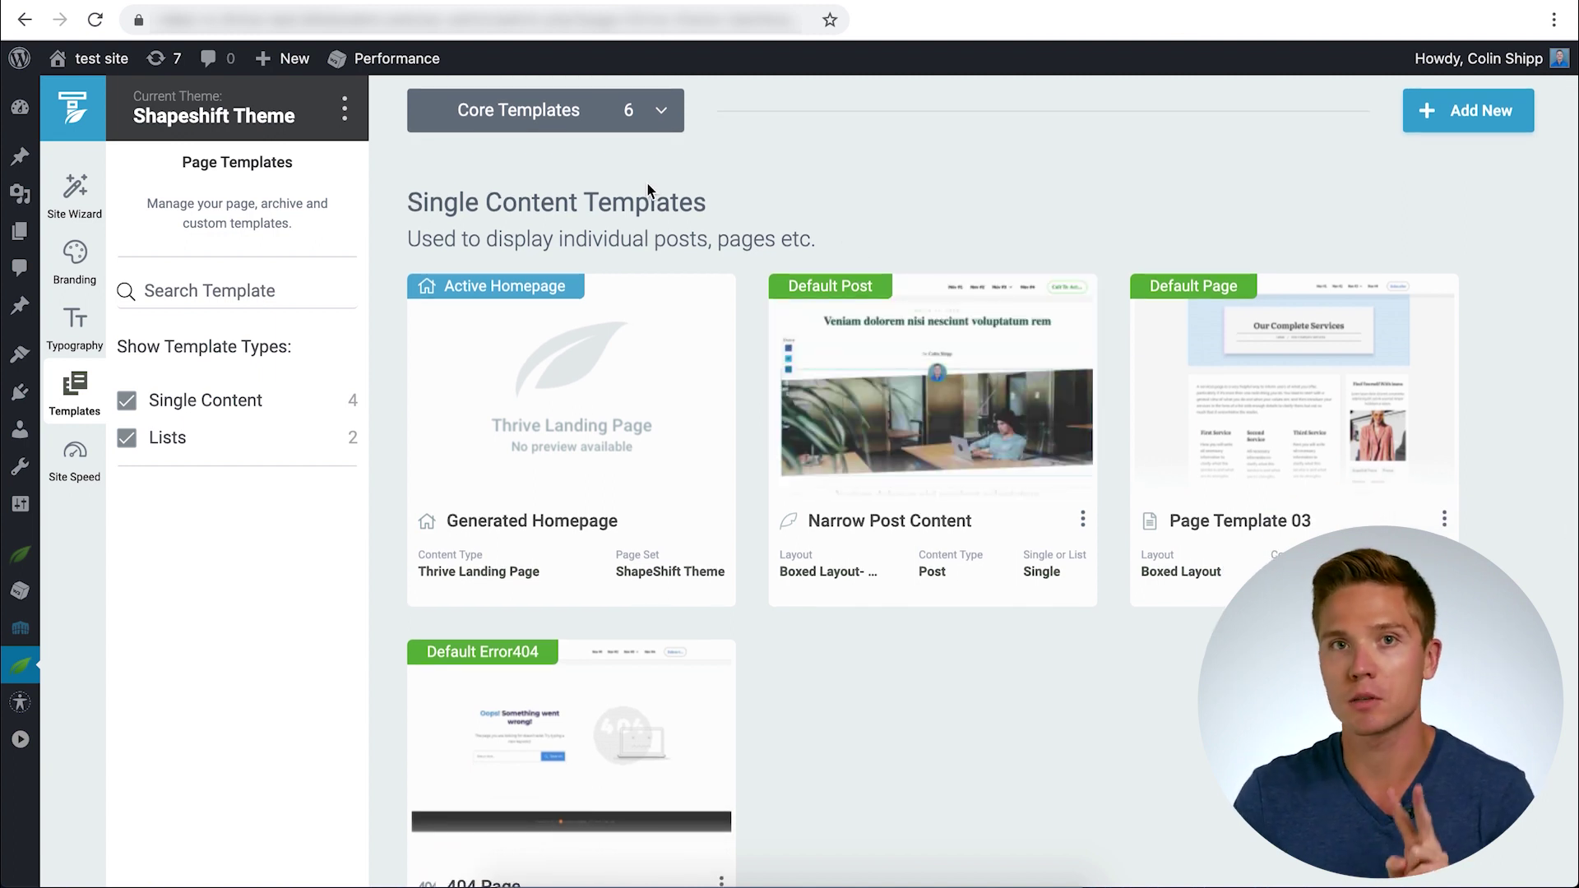
scroll(792, 201, "up", 1)
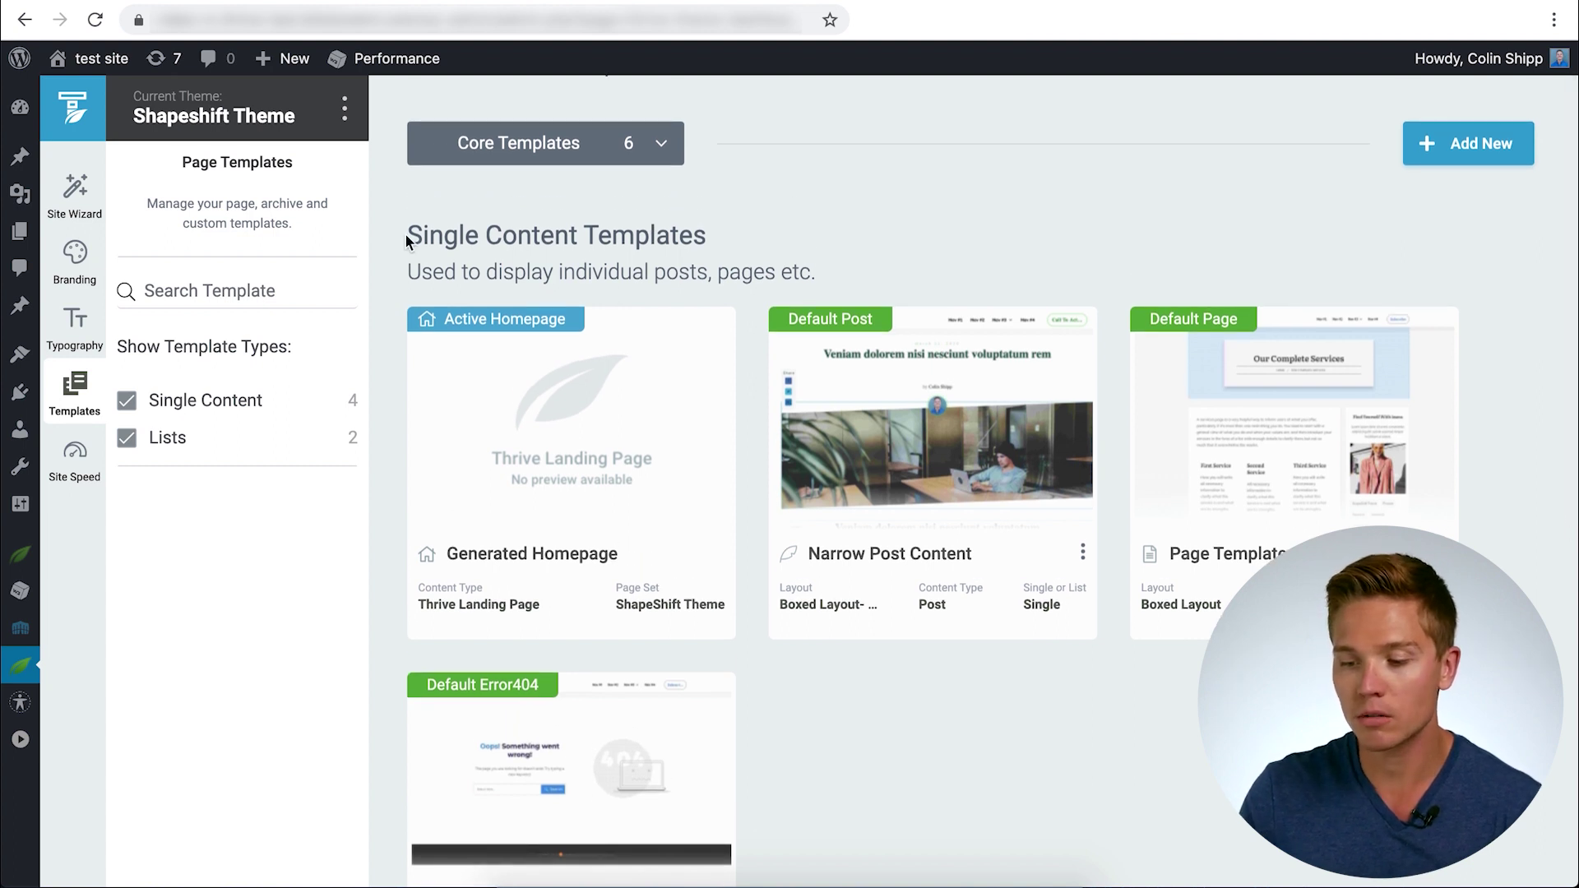
left_click_drag(409, 240, 771, 244)
left_click(773, 243)
scroll(773, 243, "down", 4)
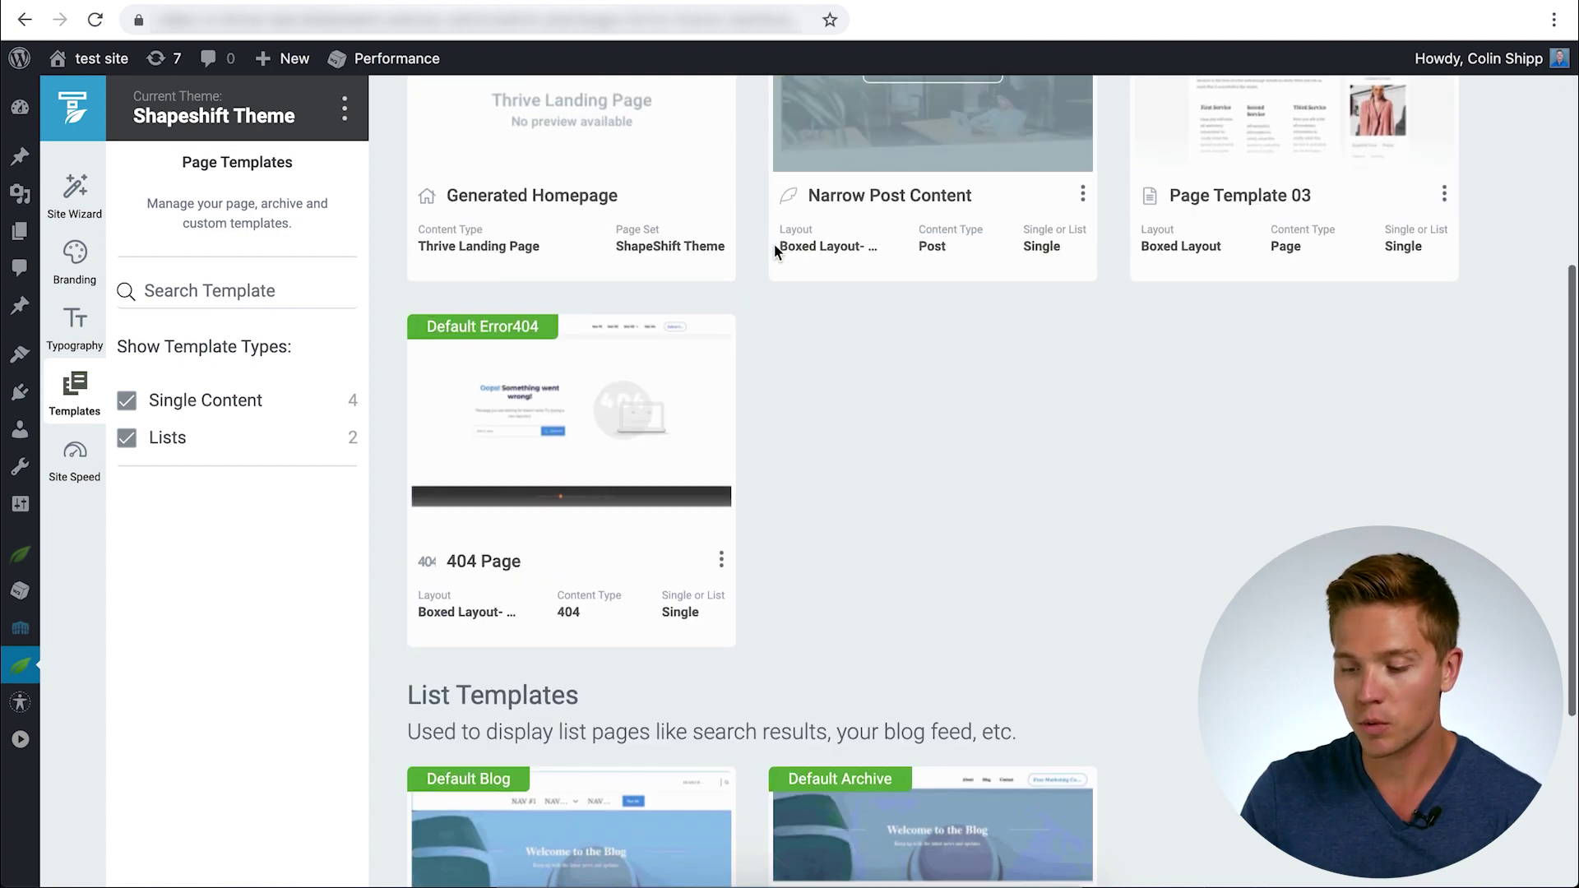
scroll(773, 243, "down", 3)
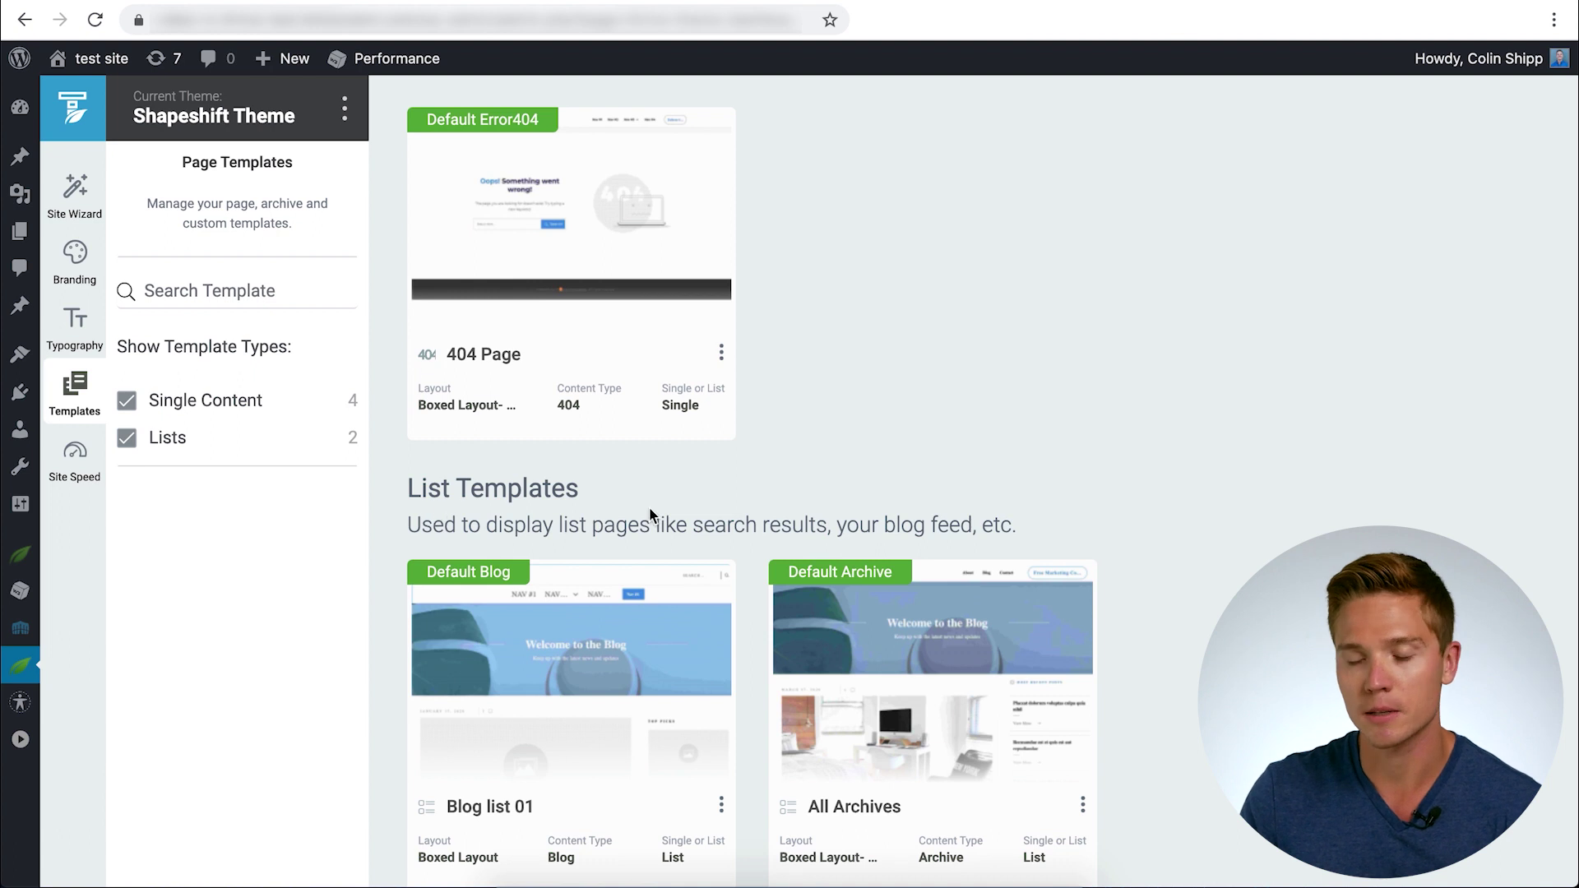
scroll(997, 461, "up", 6)
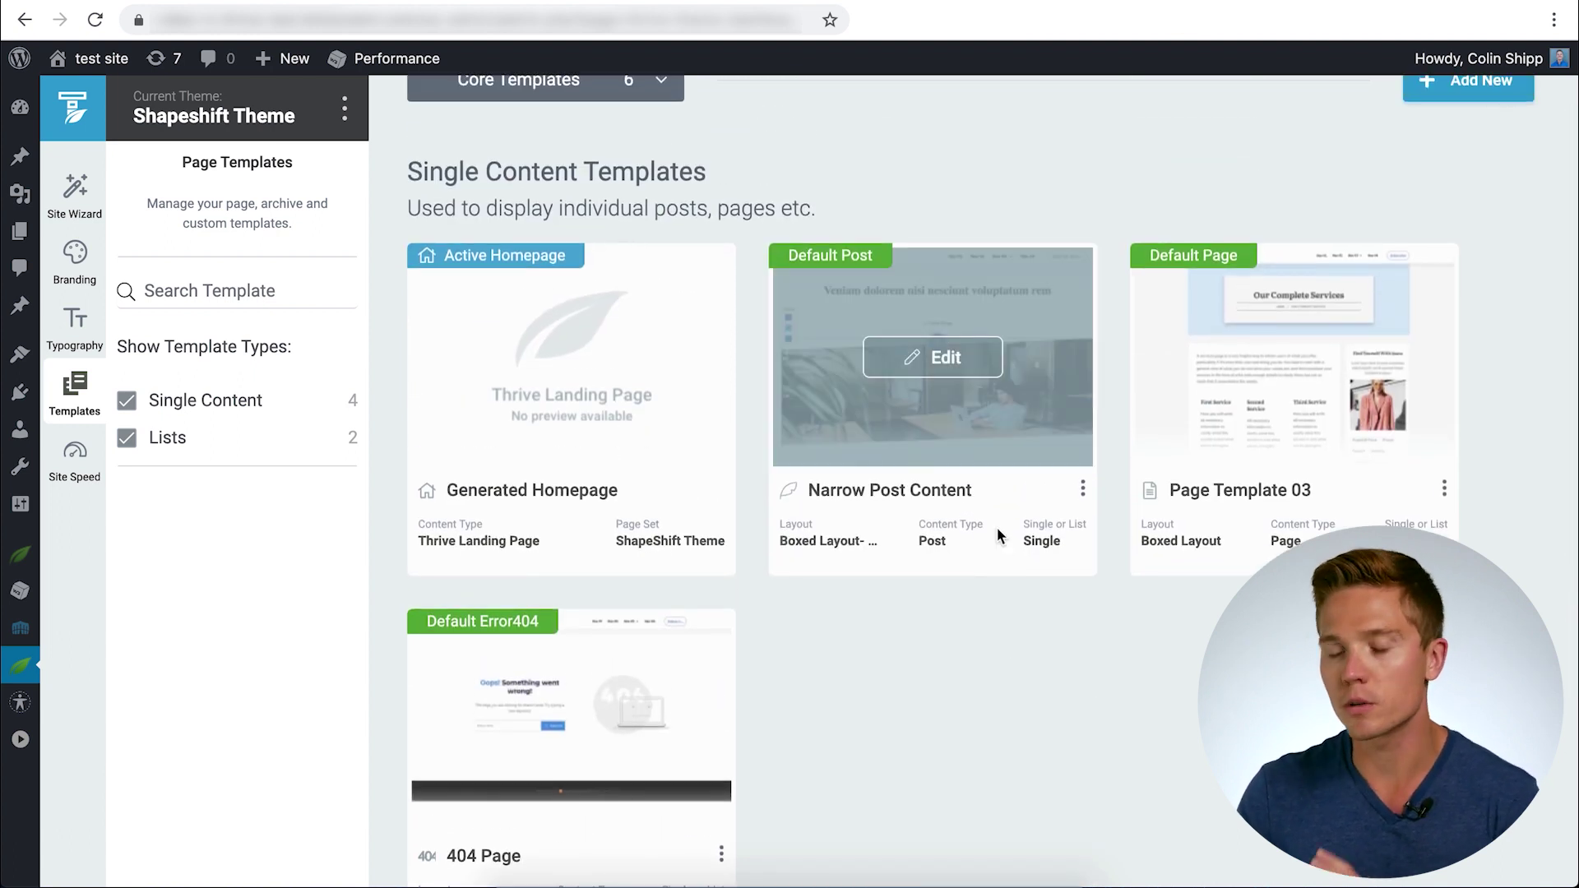
scroll(997, 526, "down", 7)
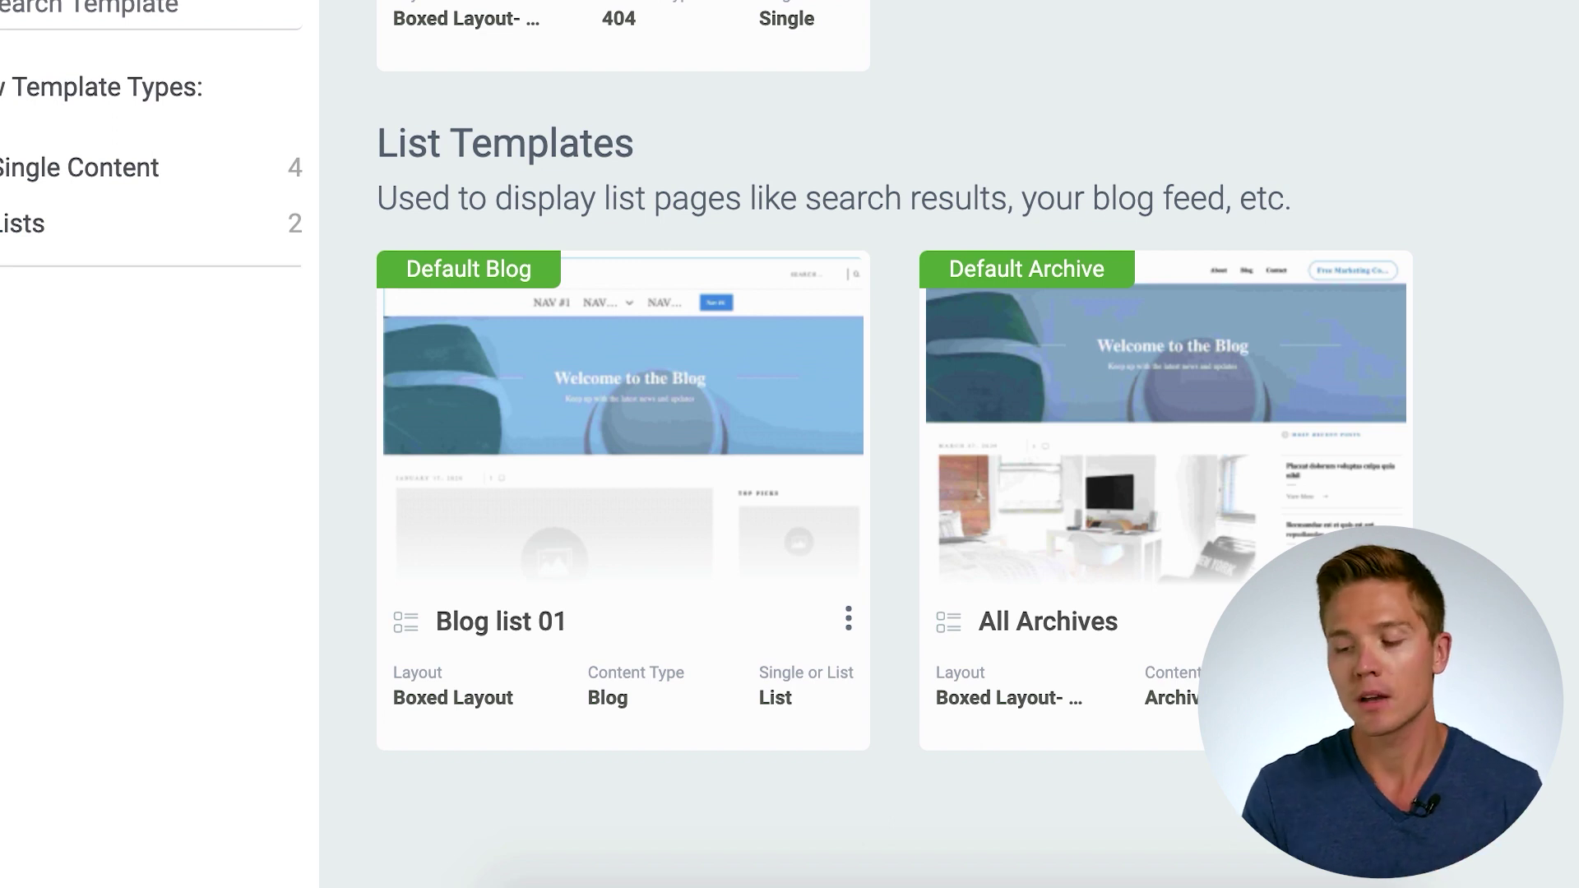
Open the All Archives list template for editing.
mouse_move(1222, 408)
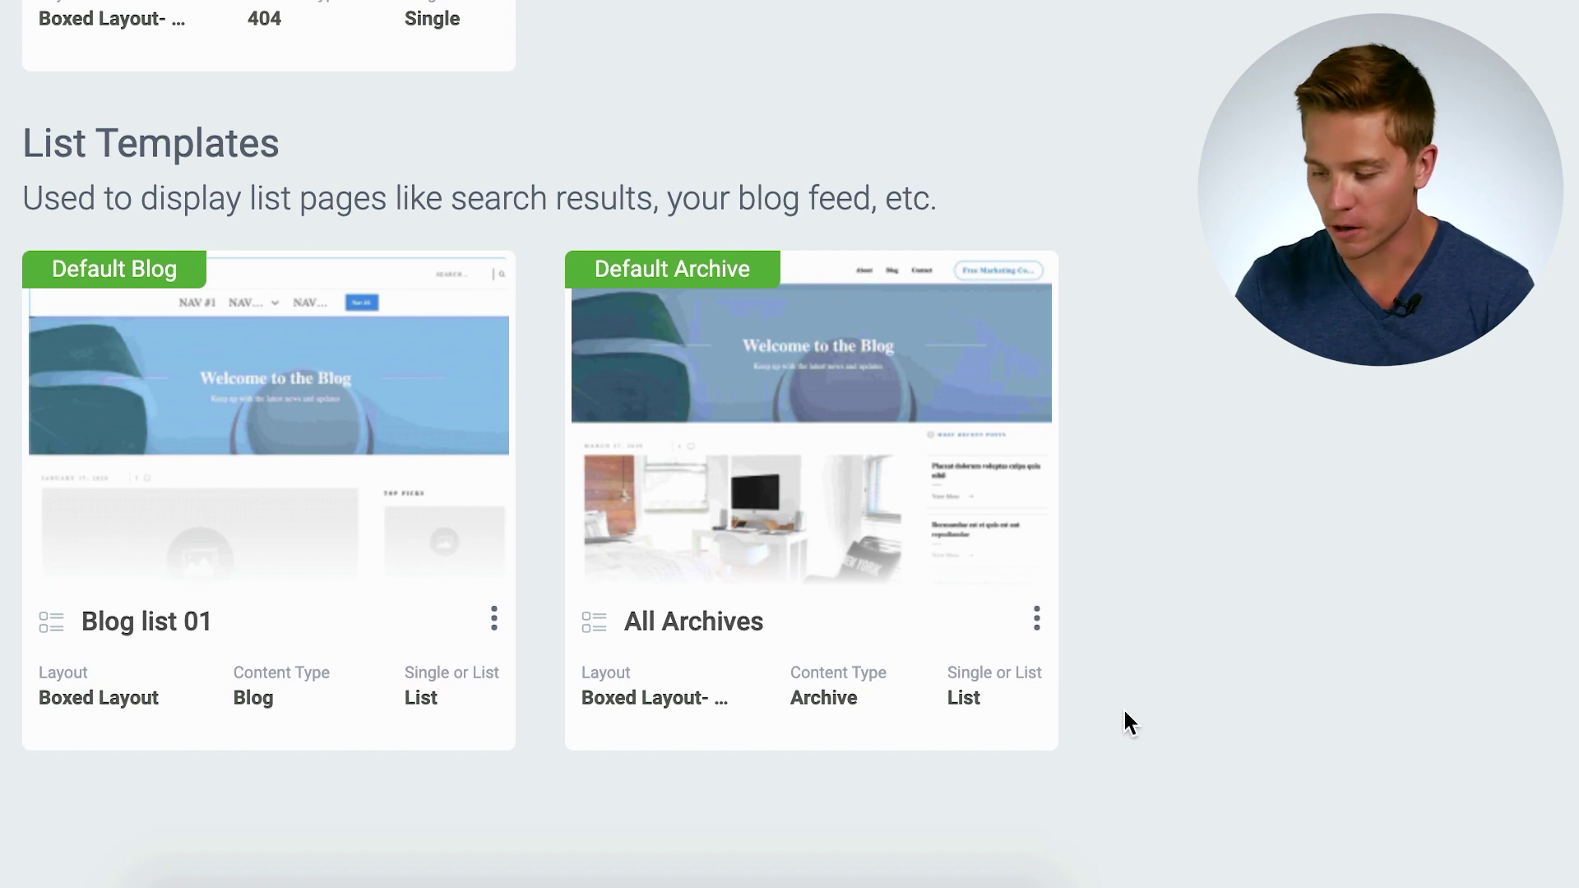
left_click(1038, 624)
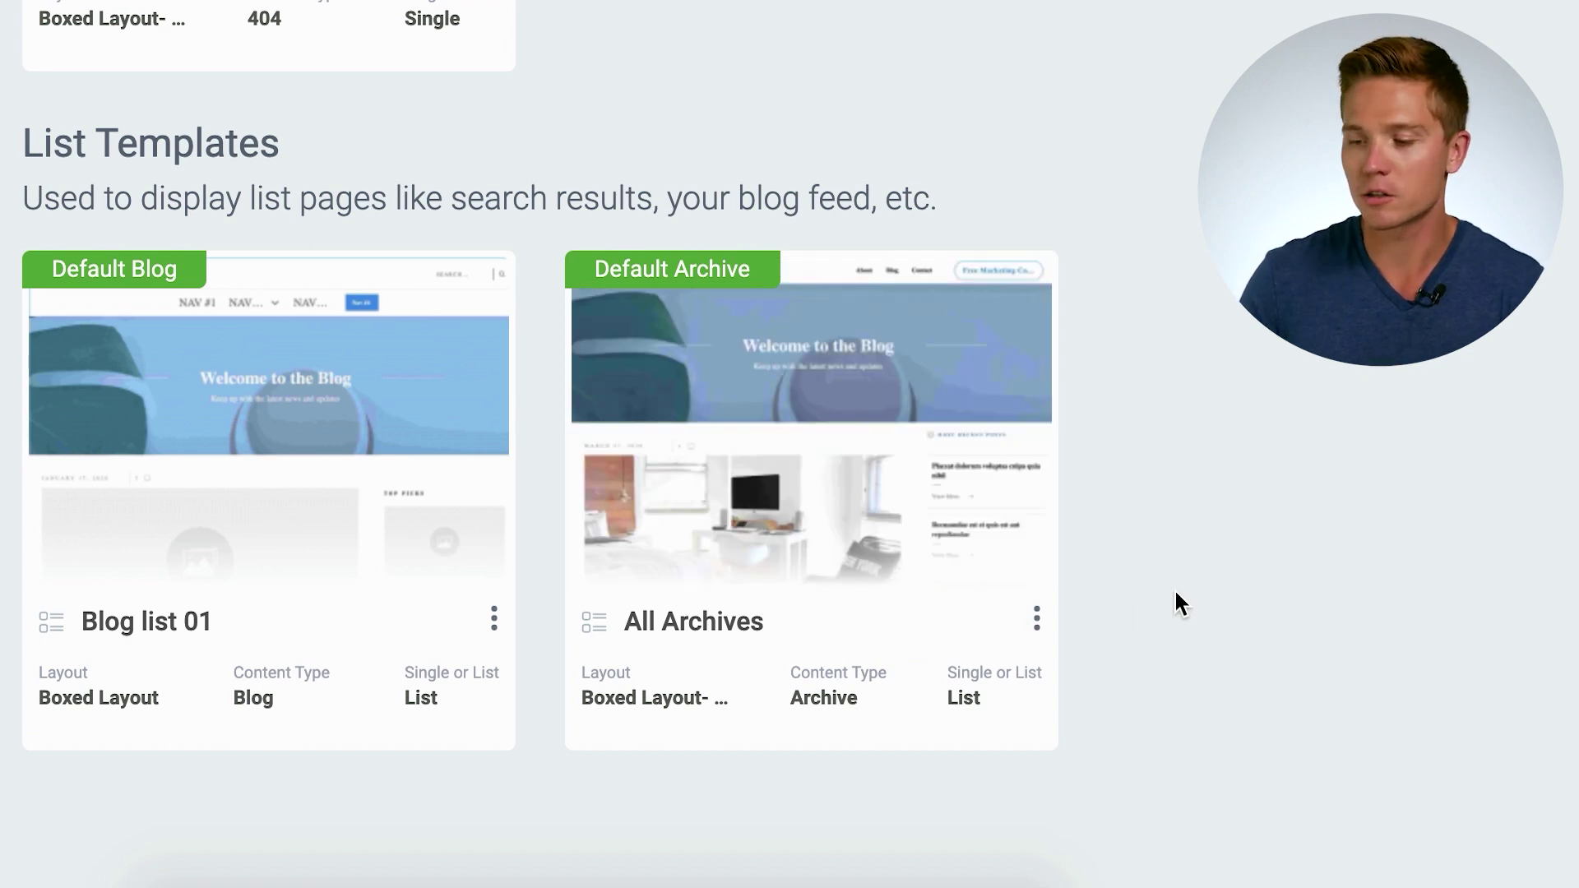
left_click(804, 434)
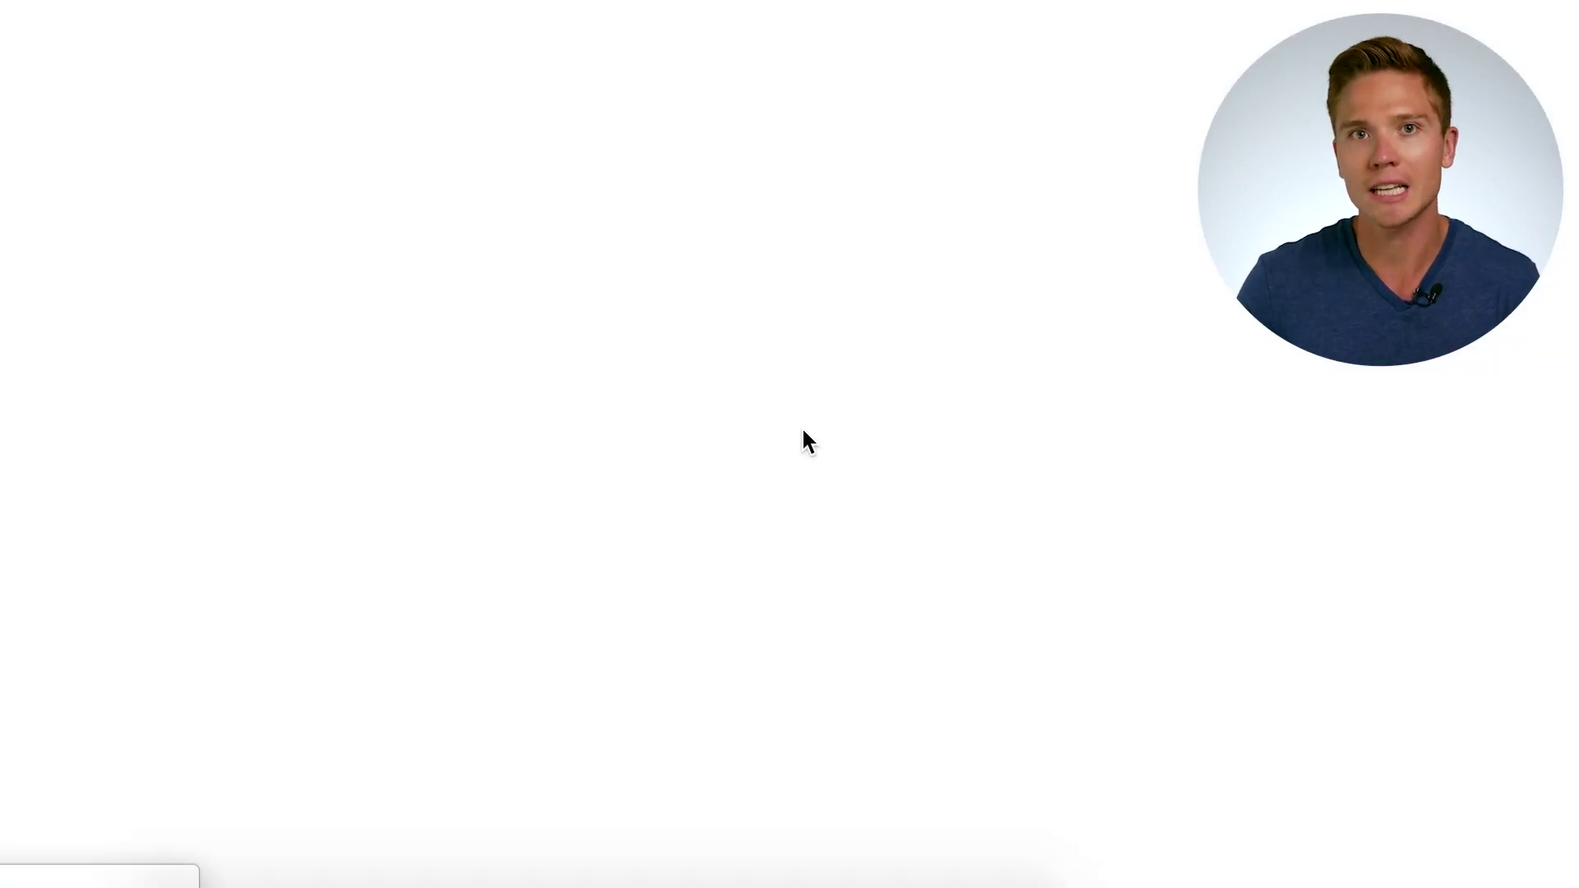
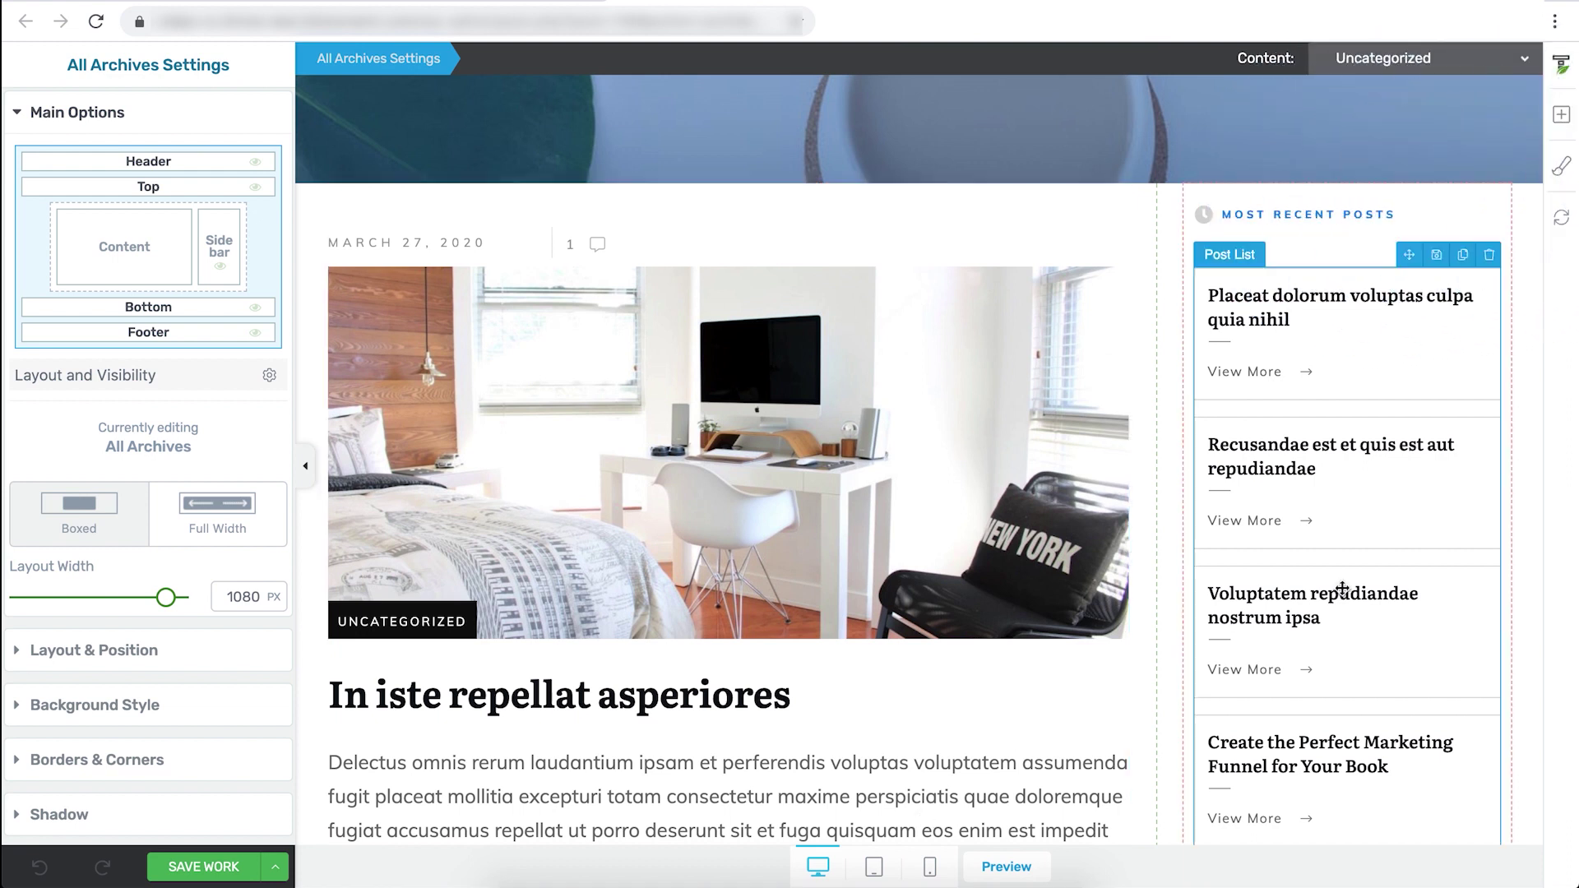
Replace the top section of the All Archives template with the theme's "Page Banner - Call to Action 03" design.
scroll(1333, 477, "down", 12)
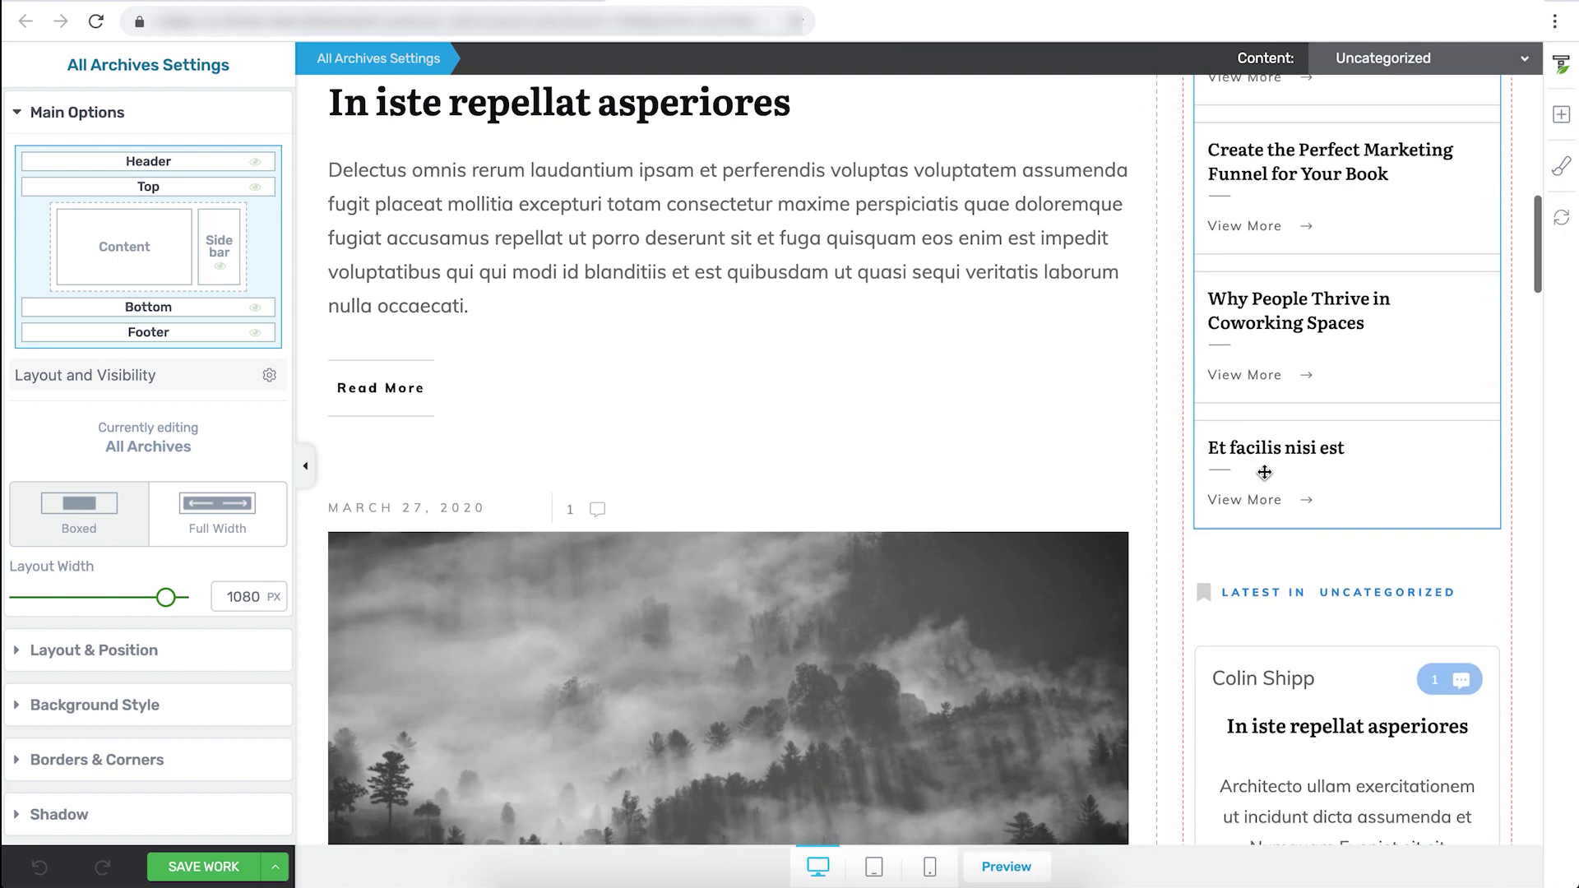
scroll(1264, 472, "down", 9)
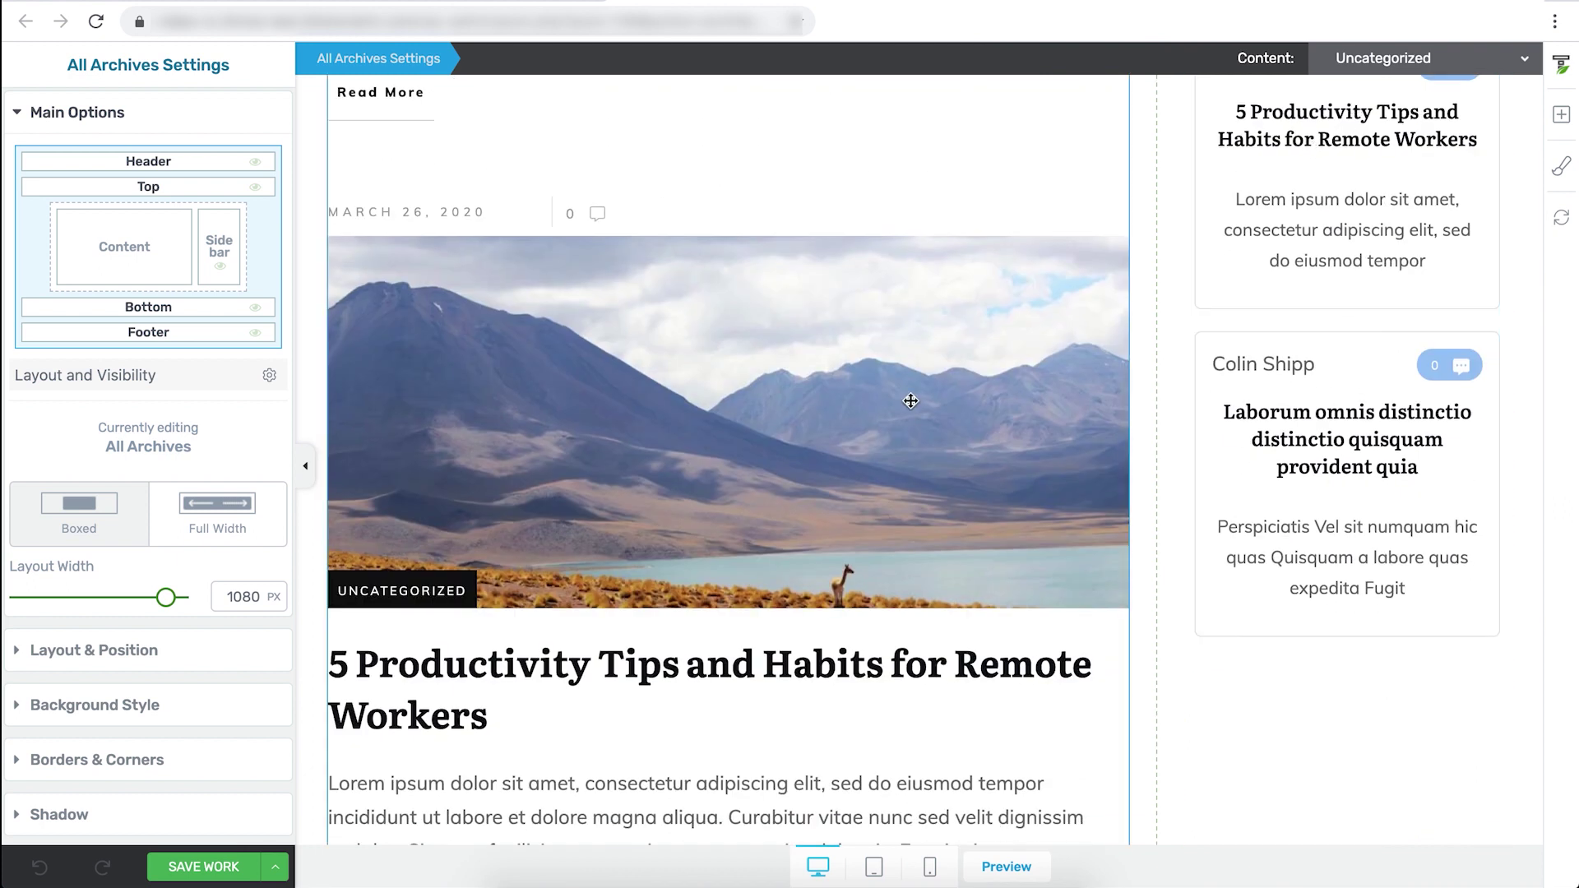
scroll(910, 400, "down", 20)
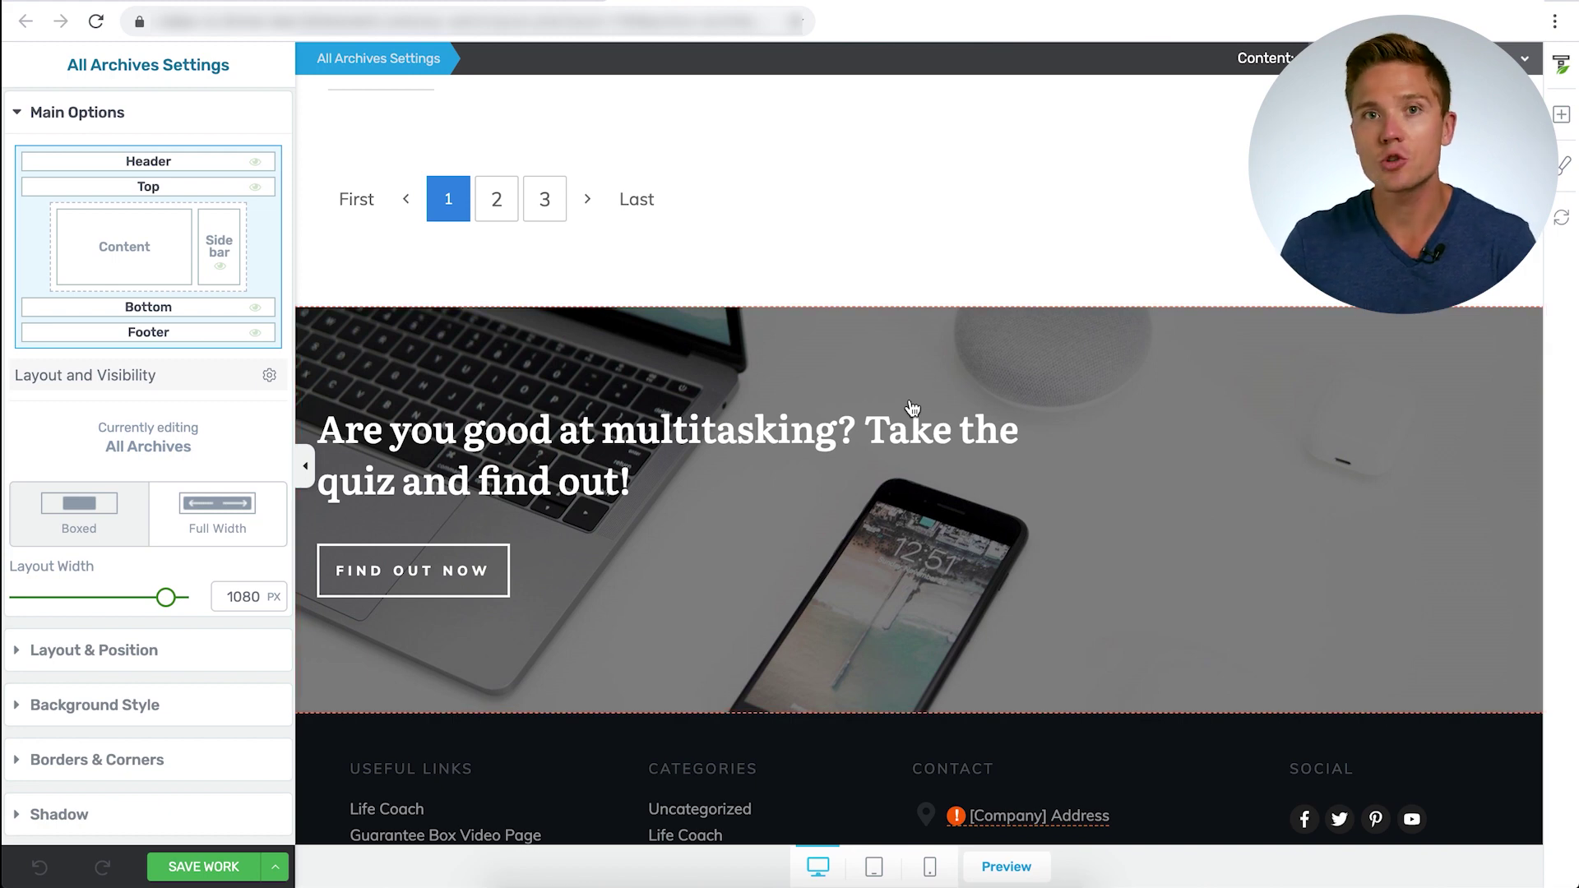
scroll(911, 407, "up", 20)
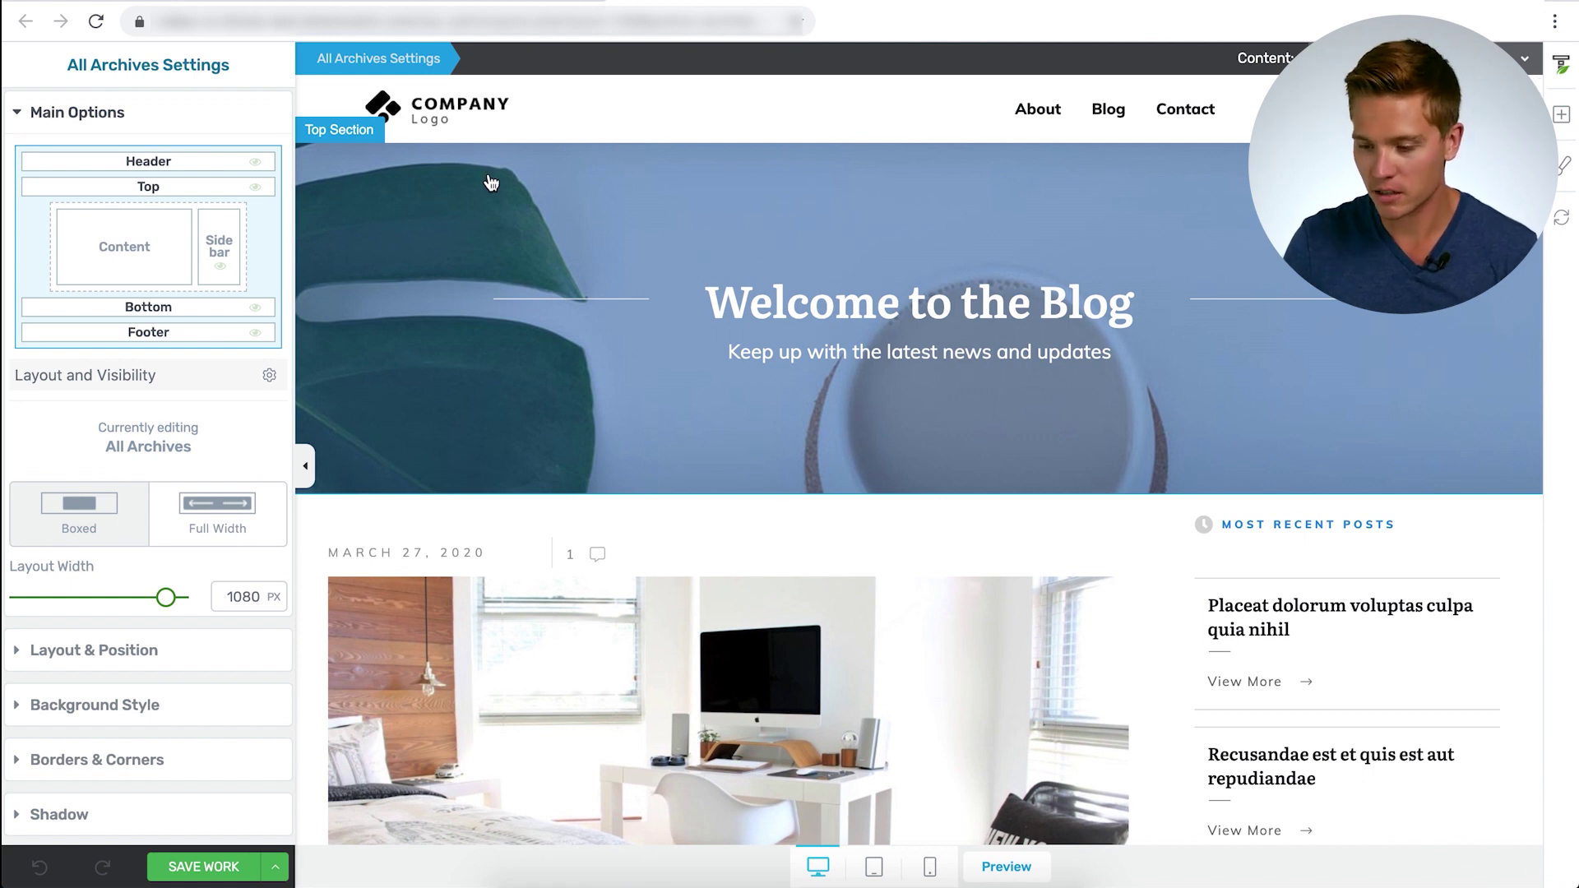
left_click(491, 182)
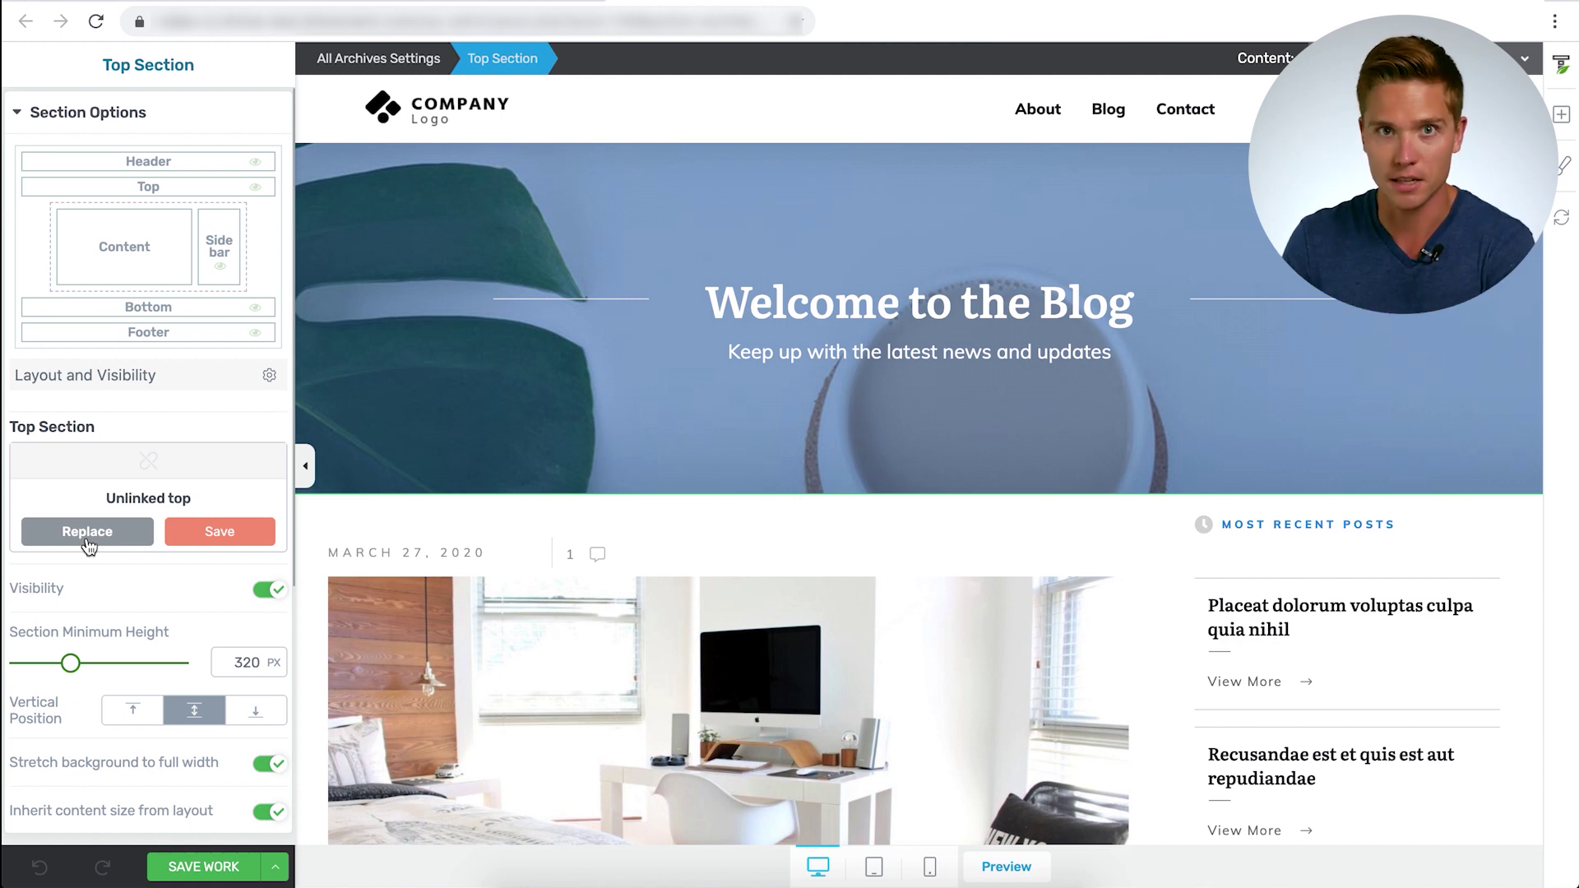
left_click(86, 532)
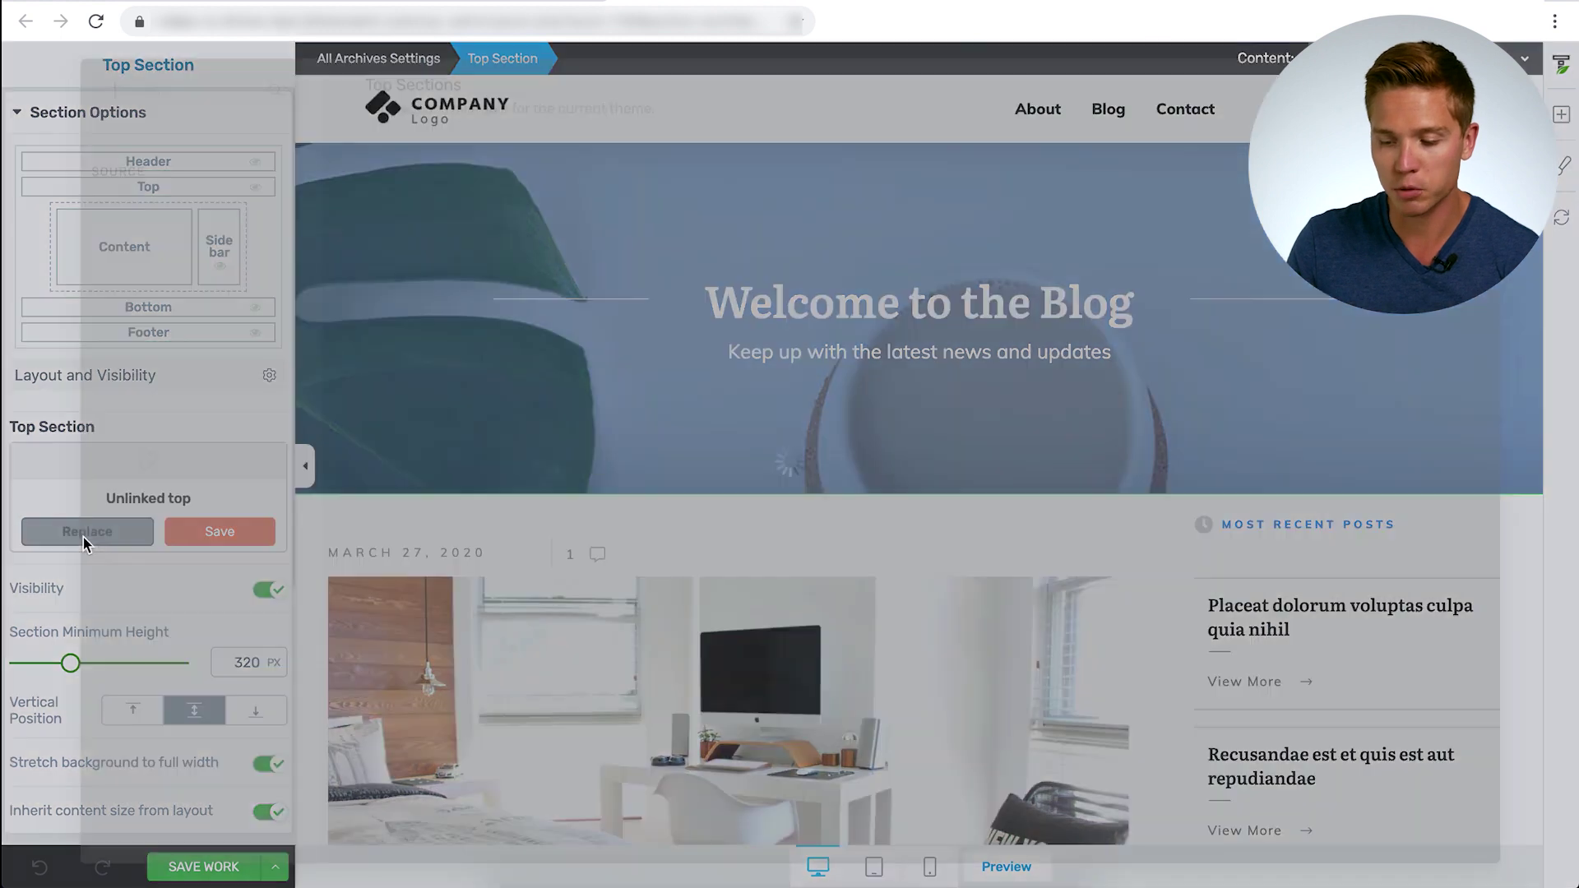
scroll(845, 469, "down", 9)
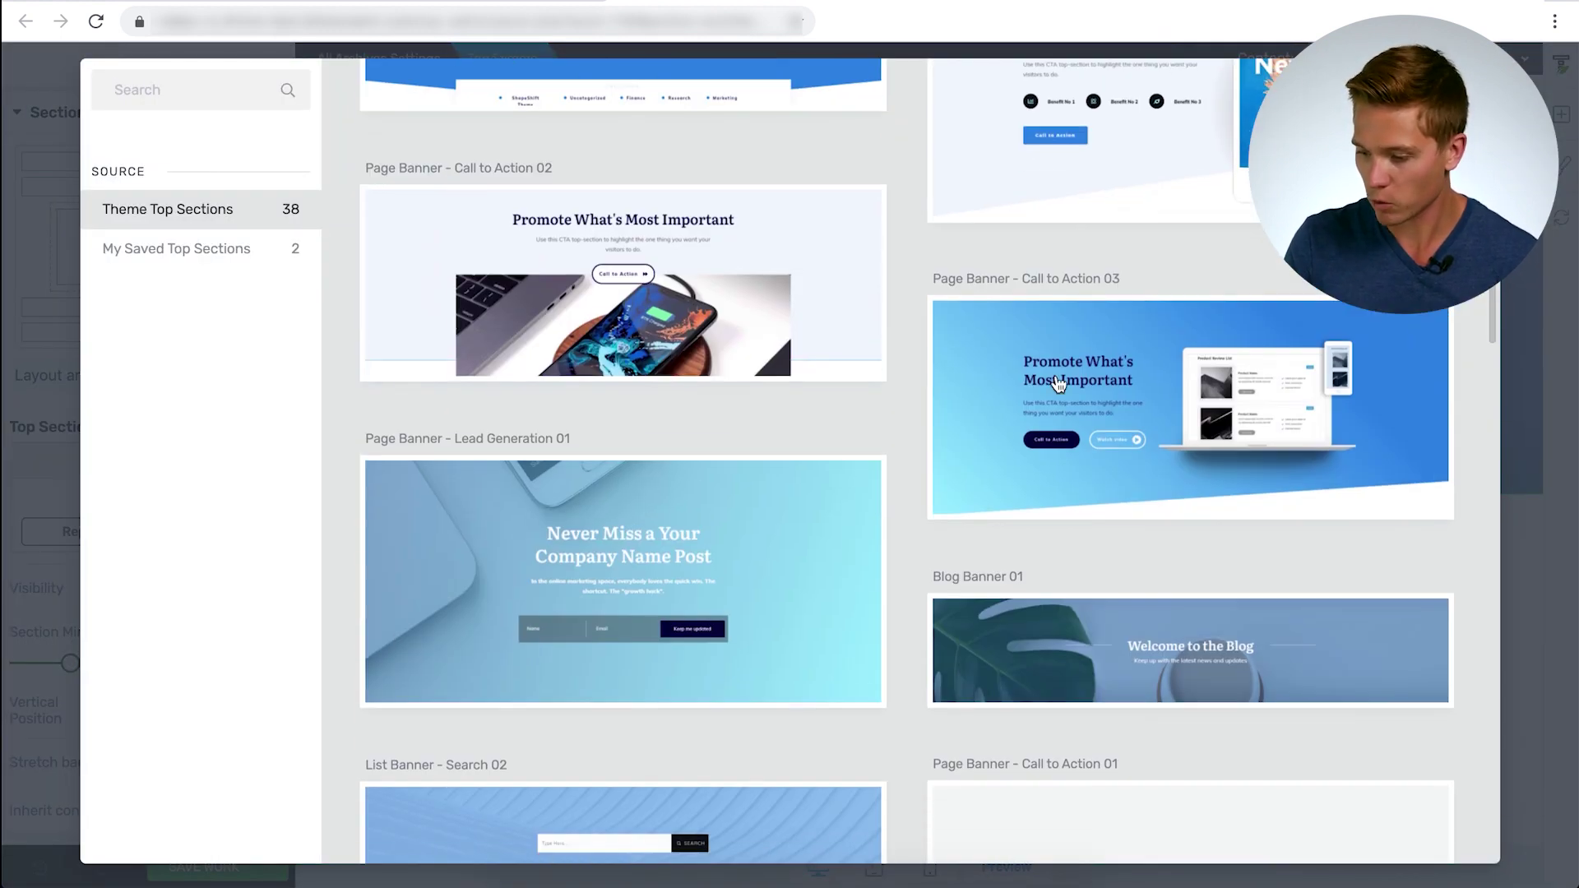
left_click(1174, 385)
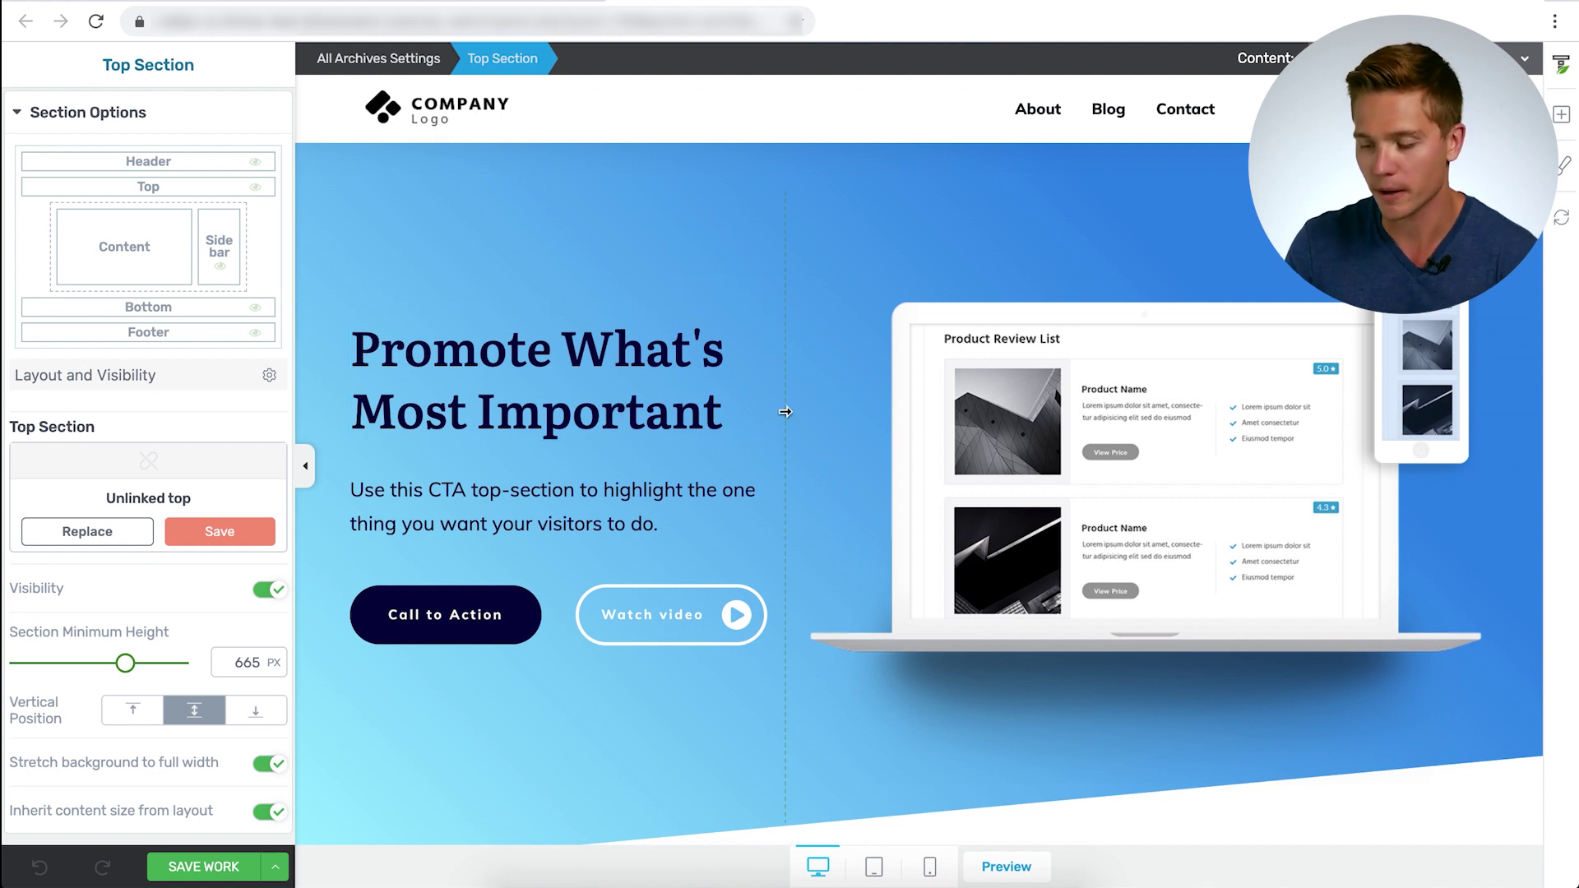
Replace the template's sidebar section with the theme's "Personal Brand Page 02" sidebar.
scroll(784, 411, "down", 8)
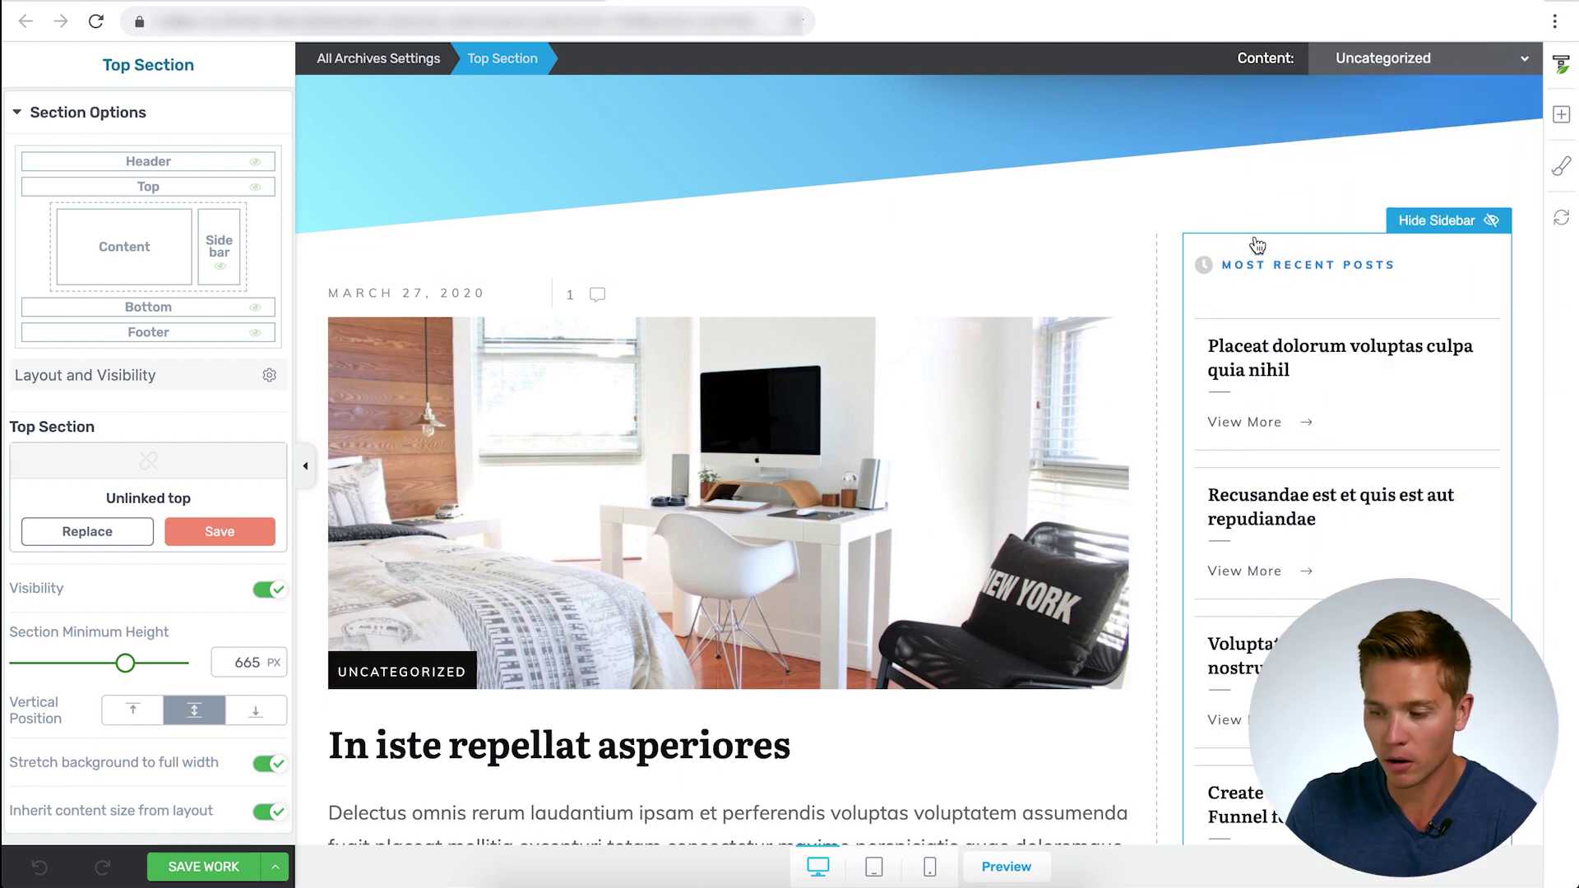
left_click(1257, 245)
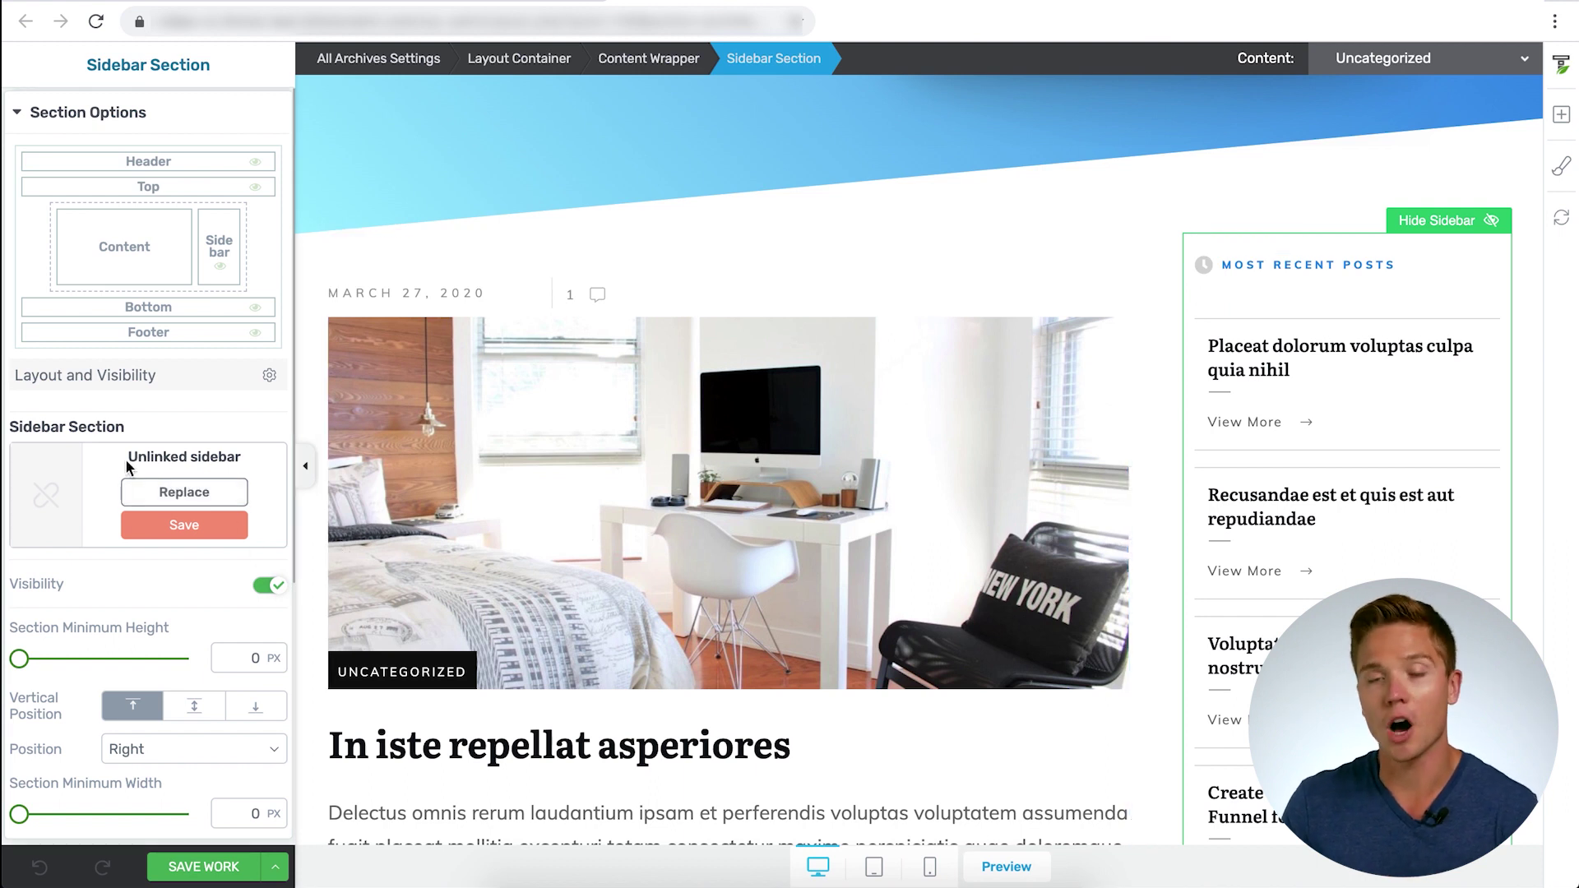
left_click(183, 494)
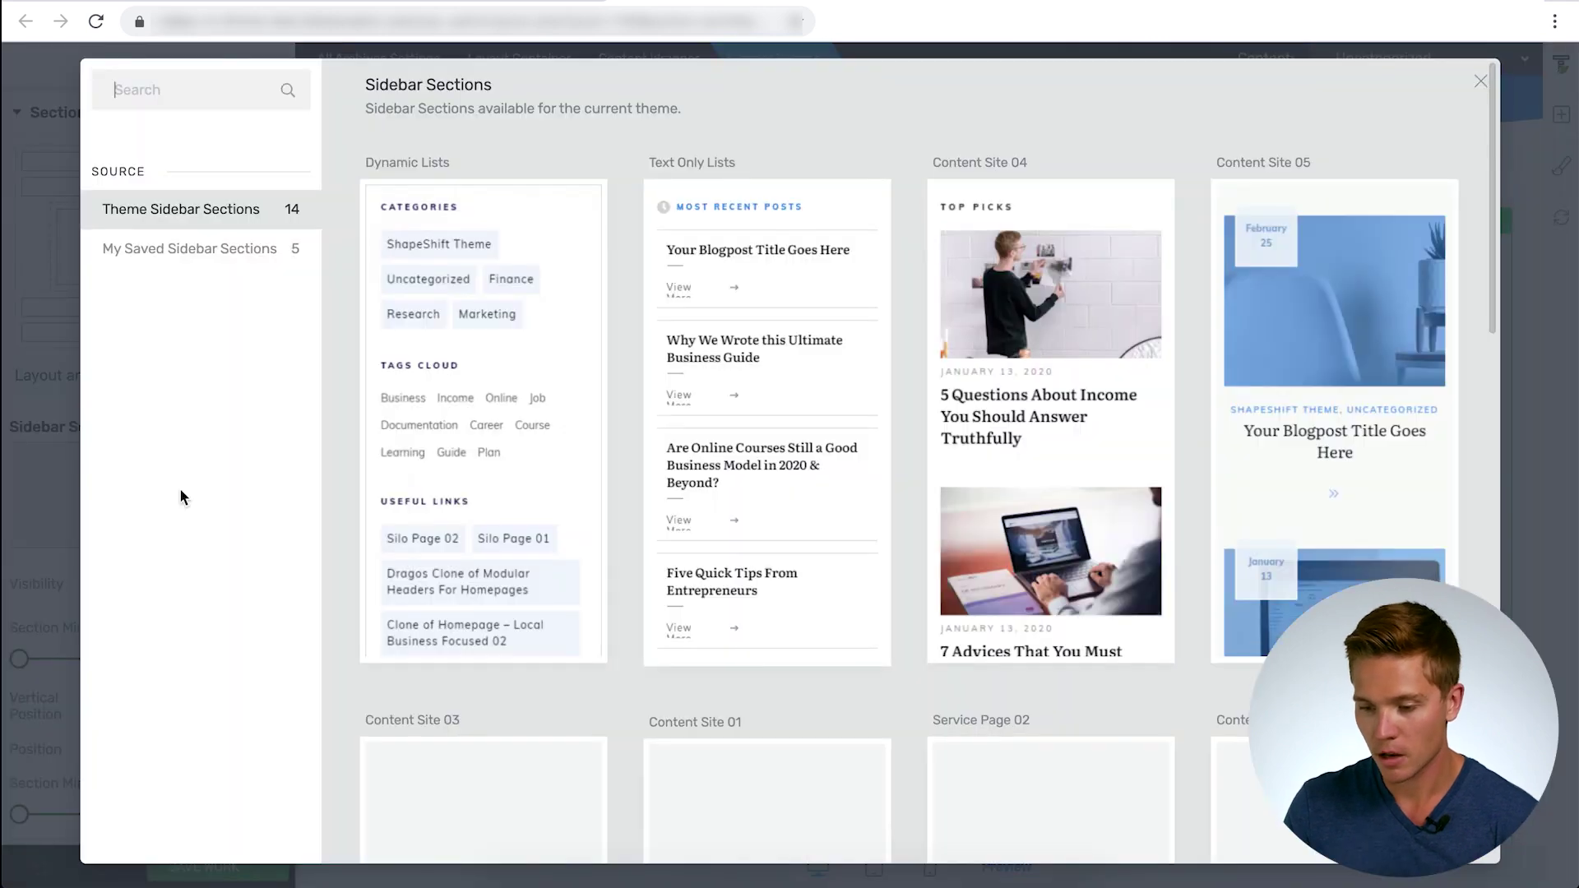
scroll(1170, 524, "down", 8)
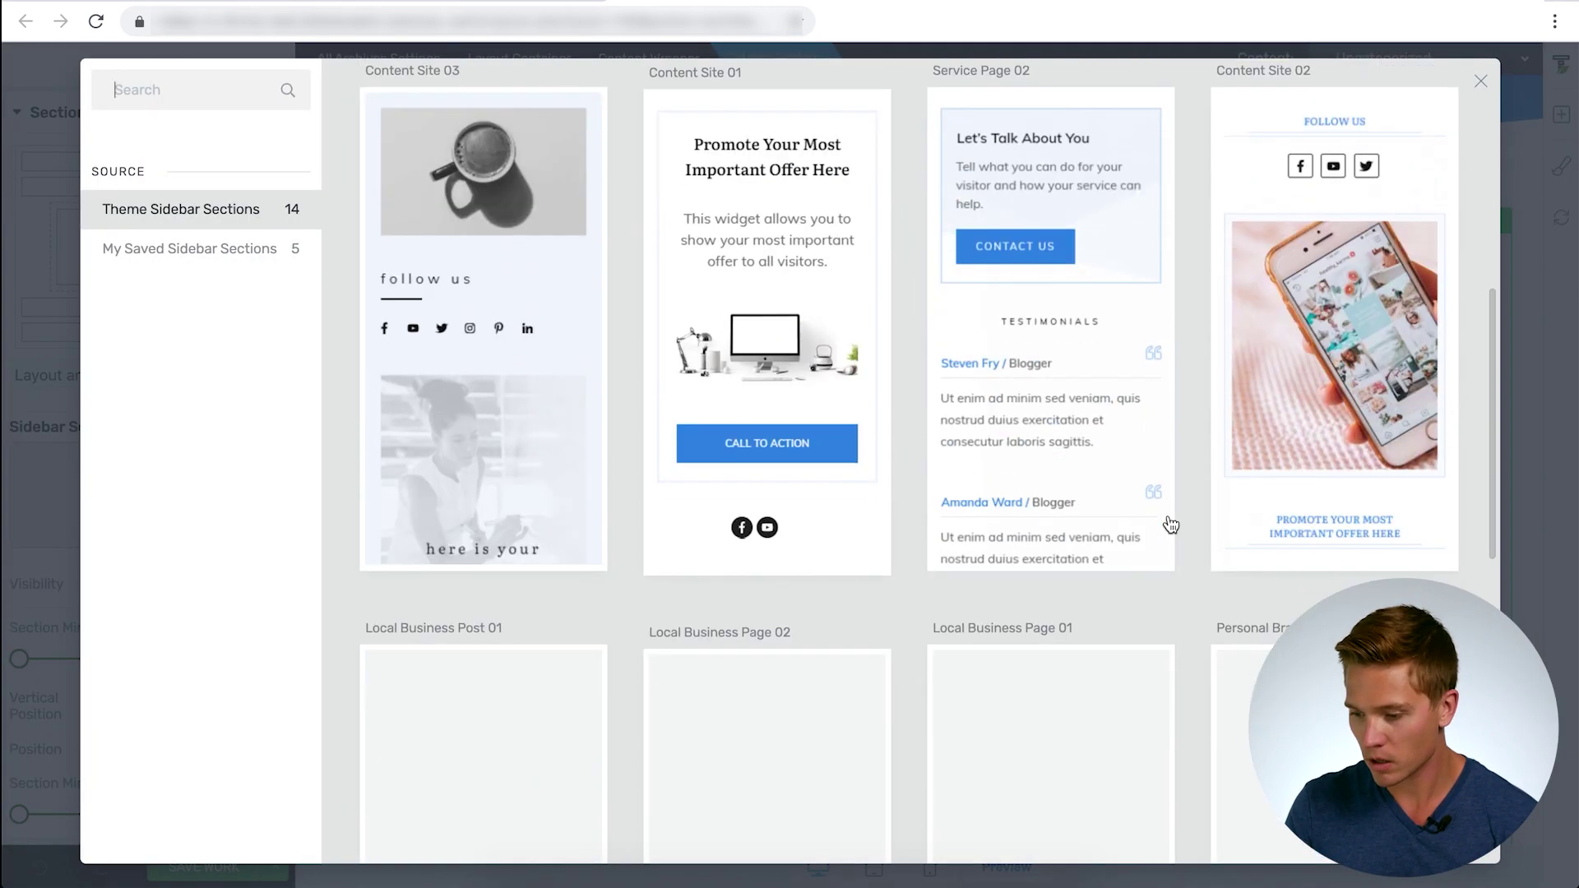
scroll(1170, 524, "down", 4)
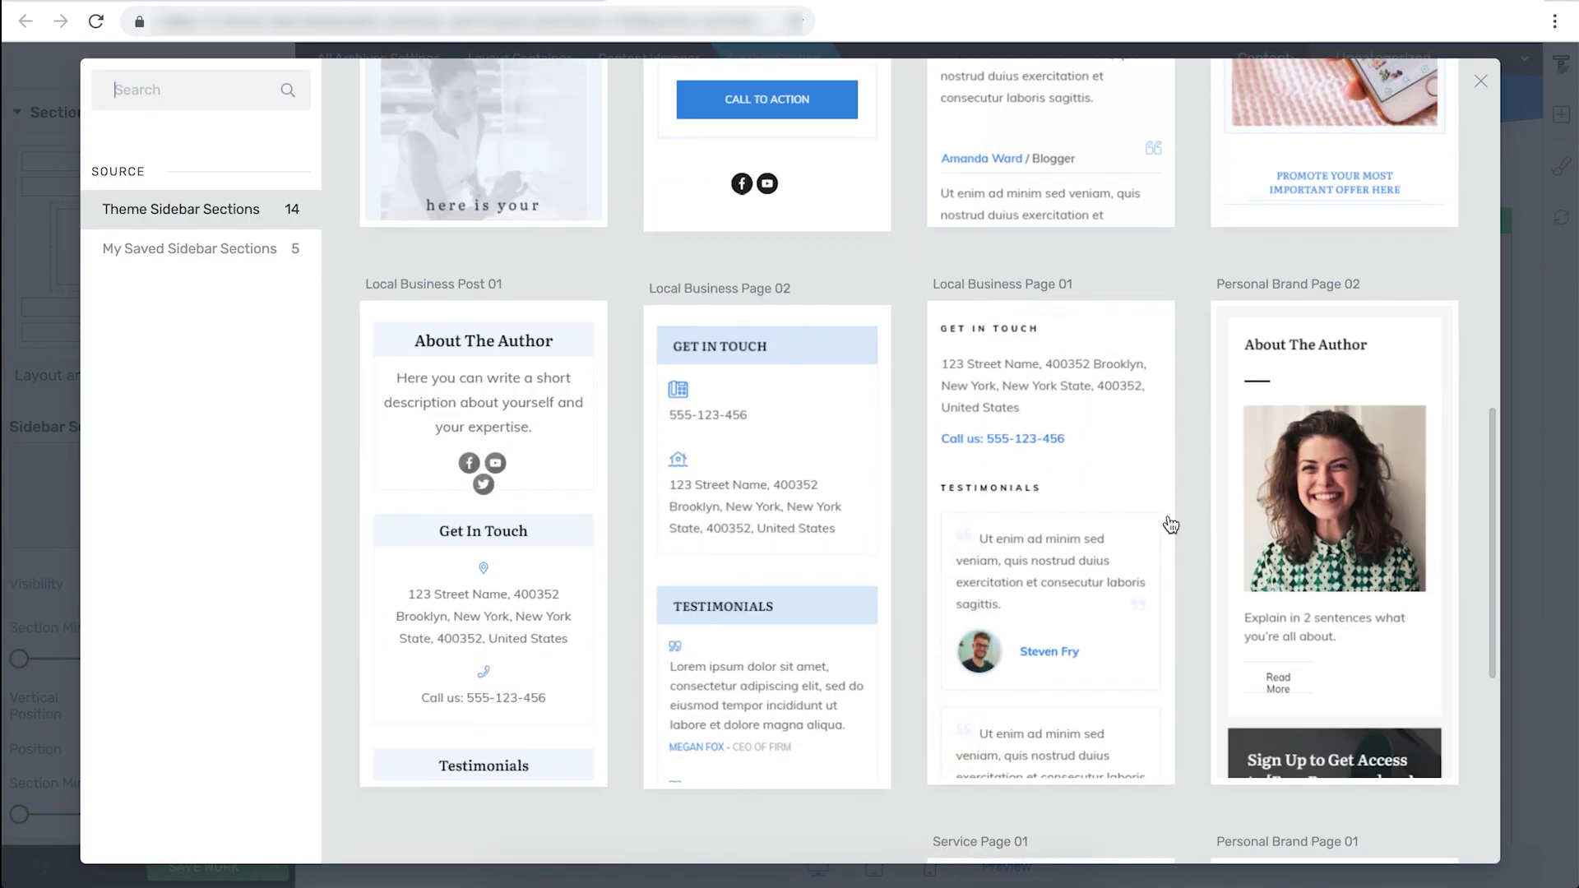
left_click(1282, 567)
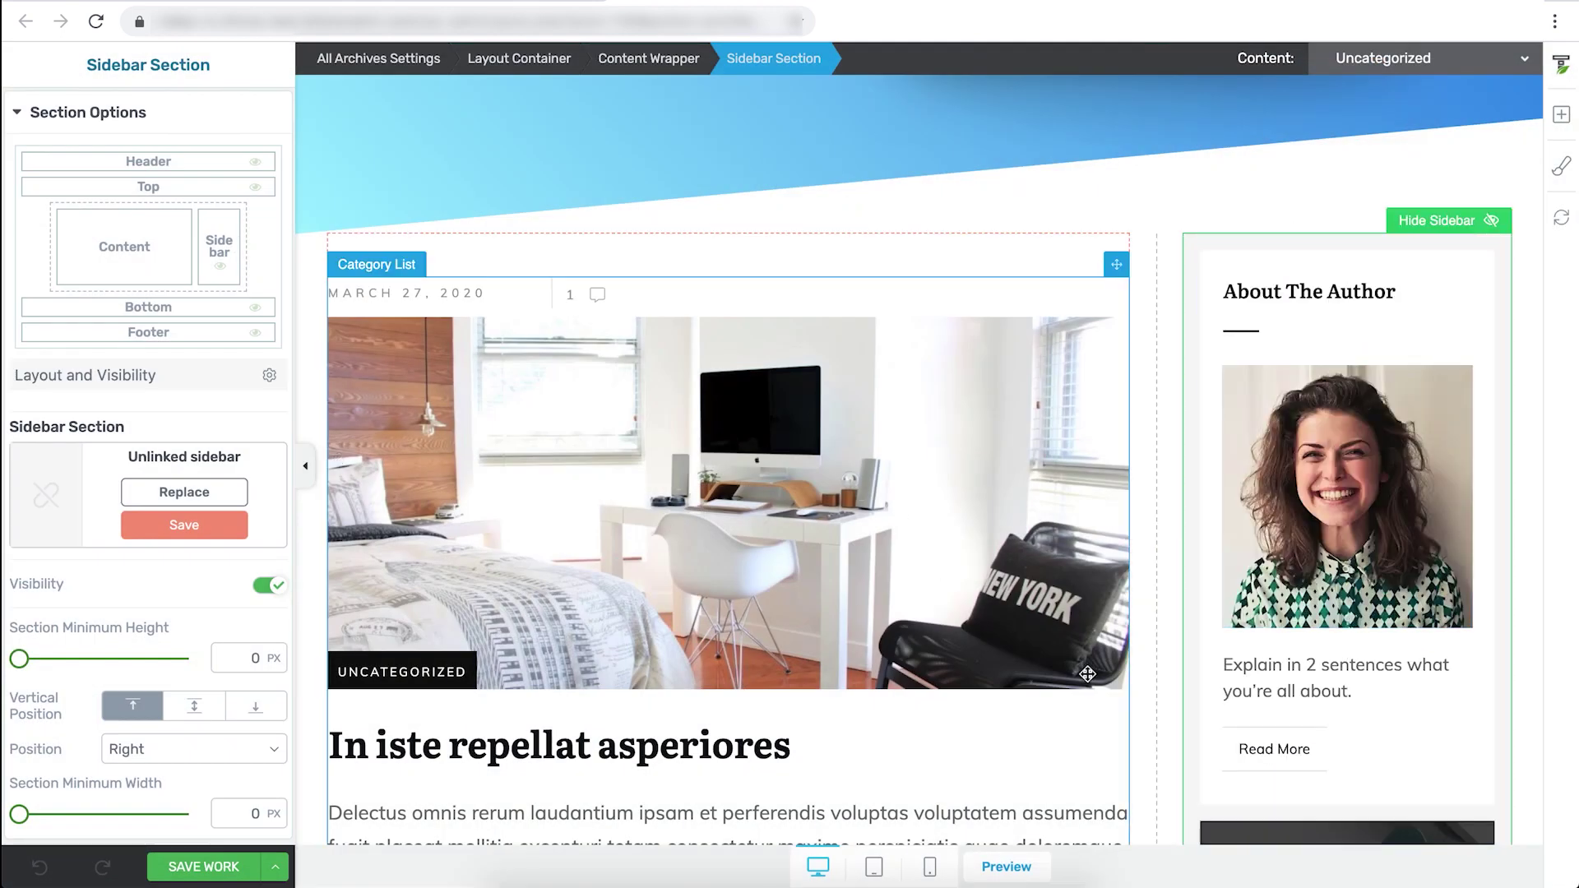
Check the replaced sidebar and top section along the whole page and save the All Archives template.
scroll(1223, 537, "down", 6)
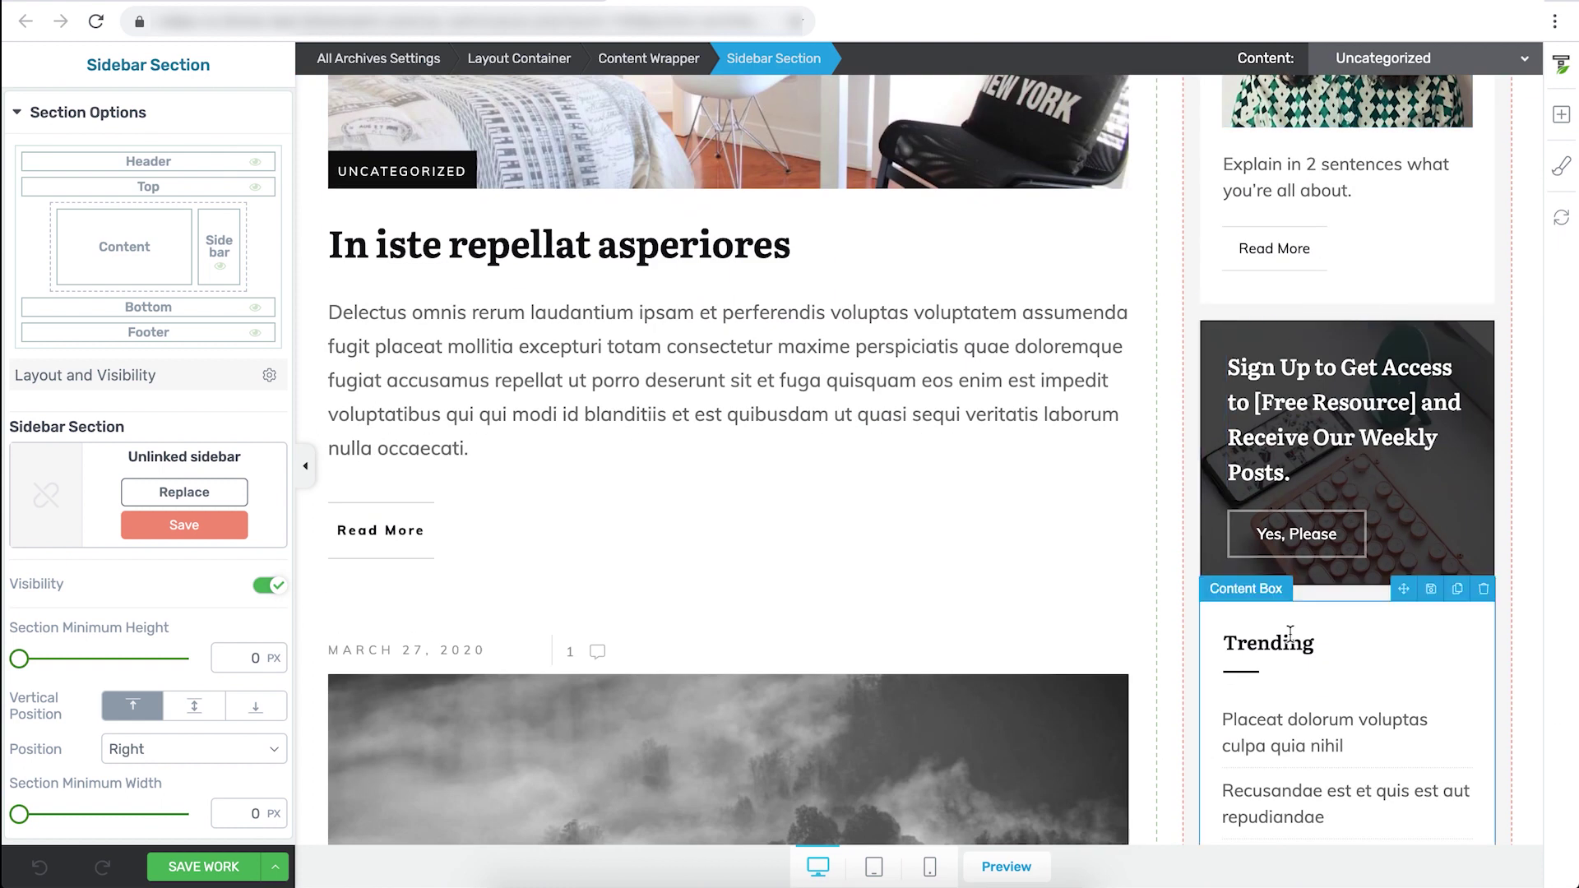
scroll(1316, 510, "down", 4)
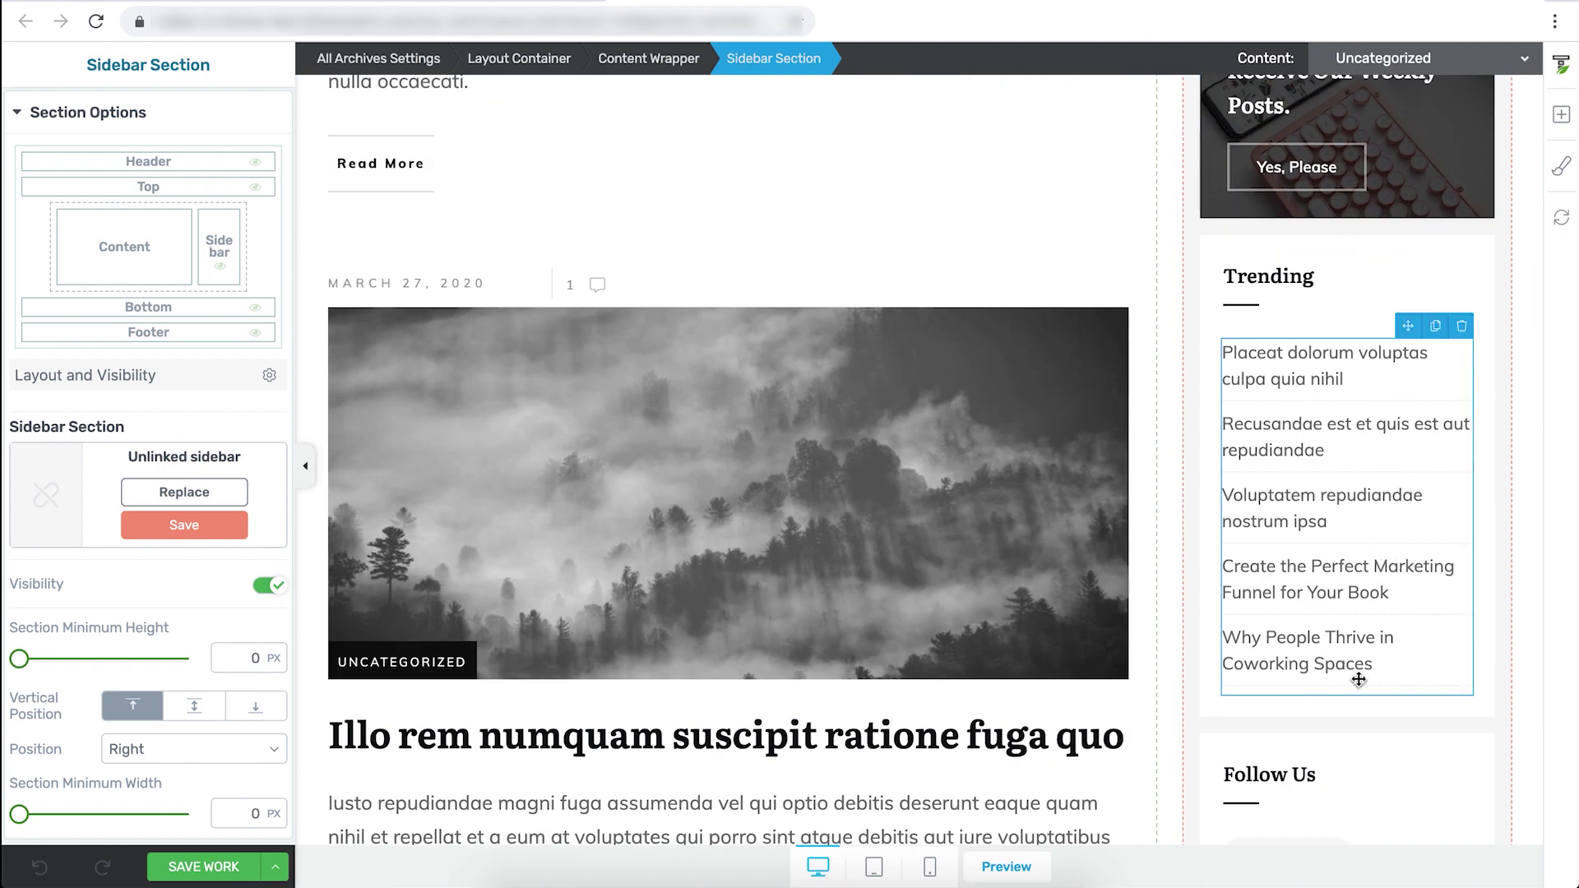
scroll(1357, 680, "down", 5)
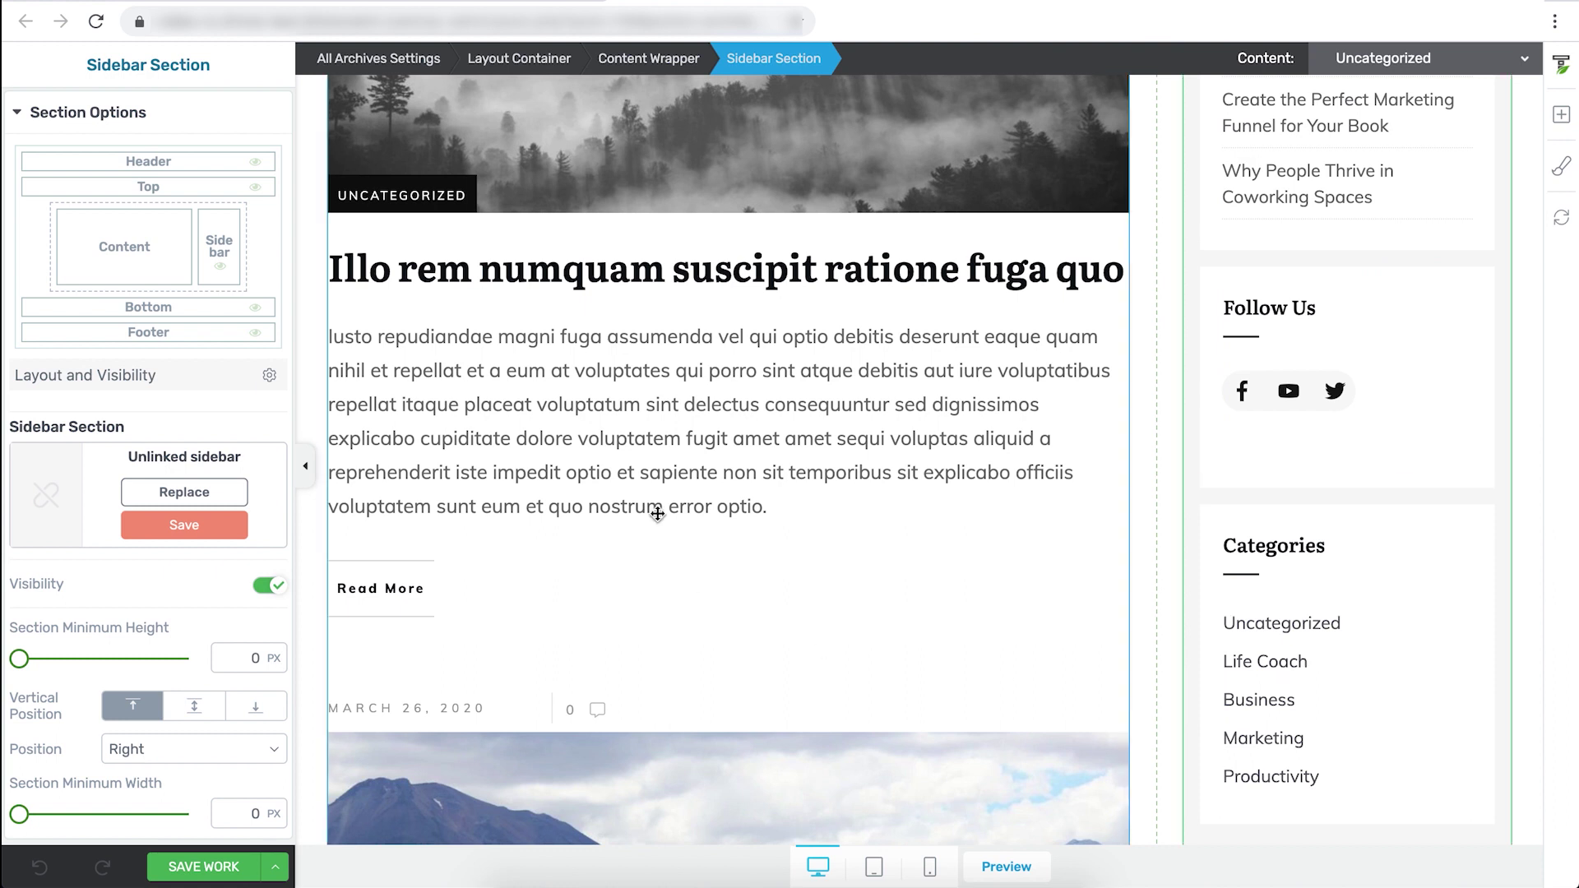
scroll(657, 514, "up", 10)
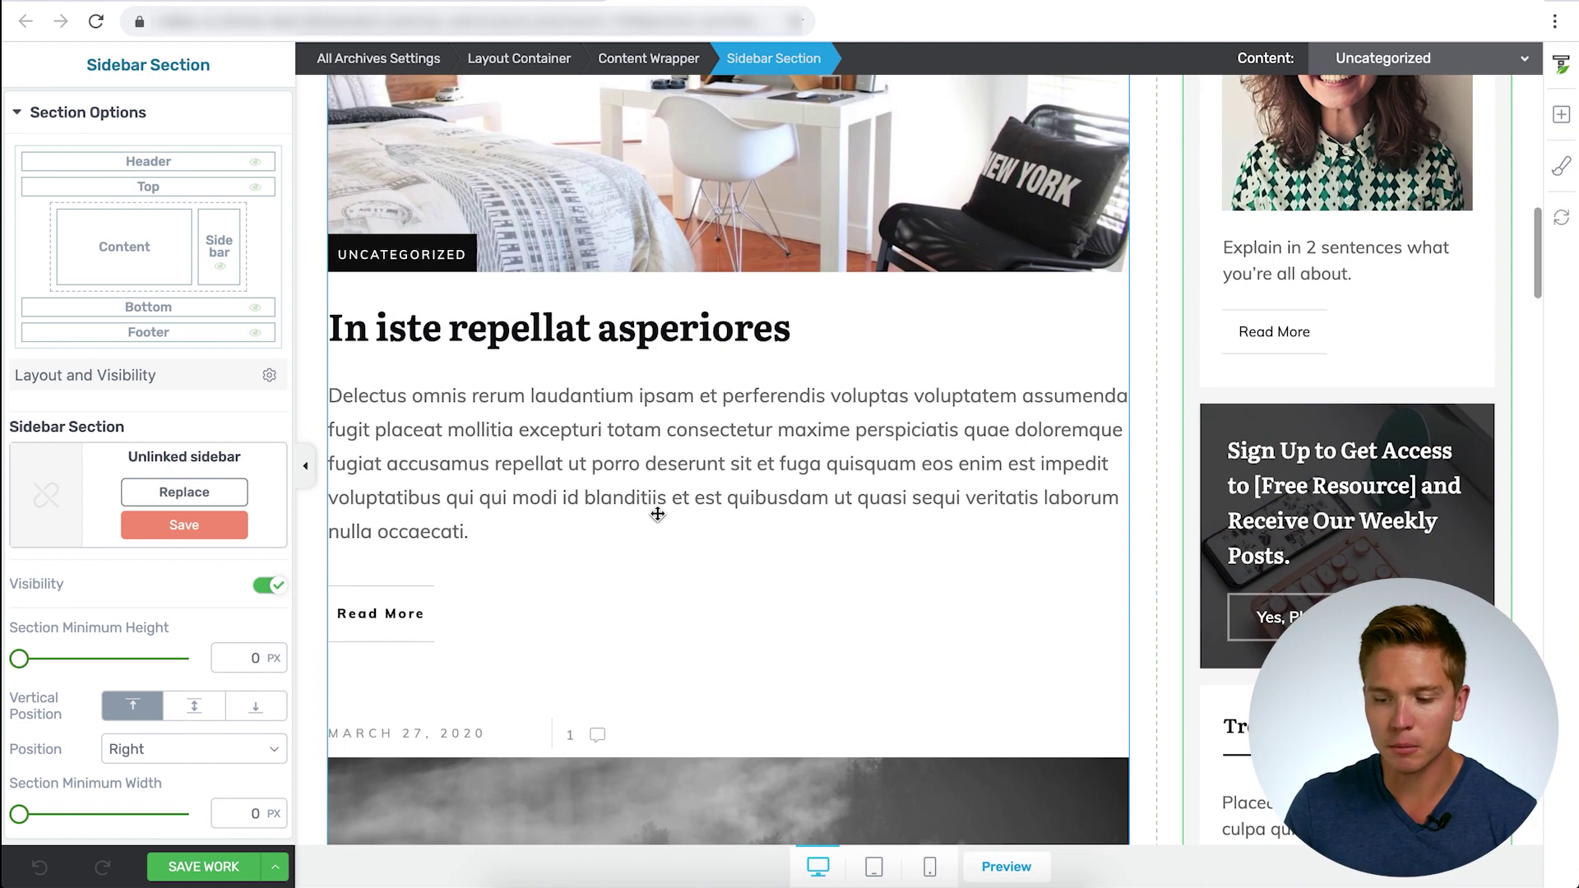
scroll(657, 514, "down", 20)
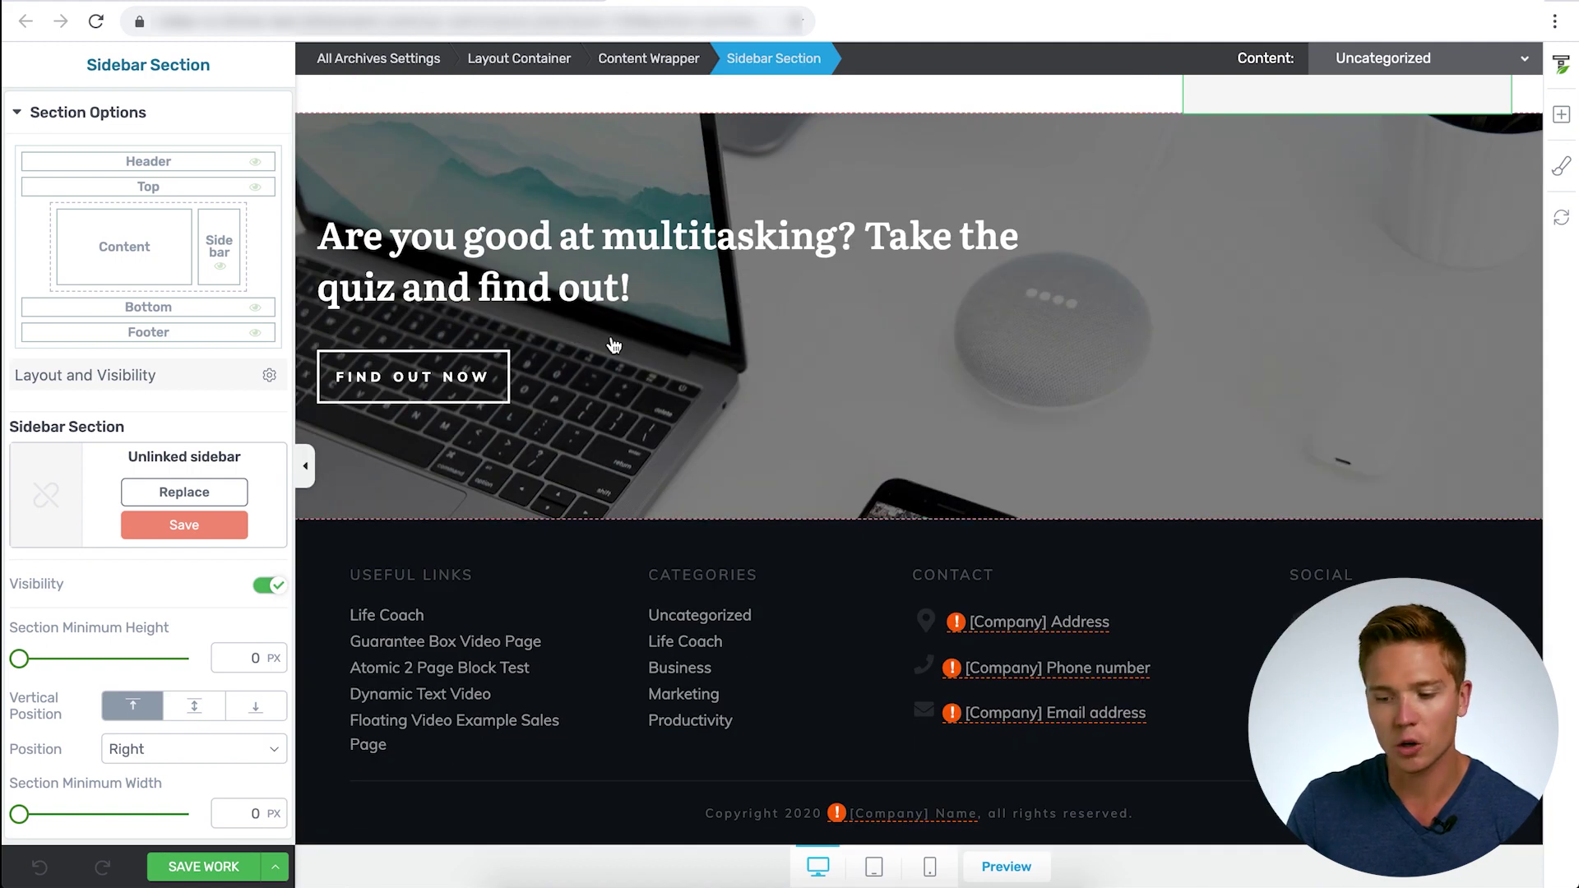
scroll(612, 345, "up", 20)
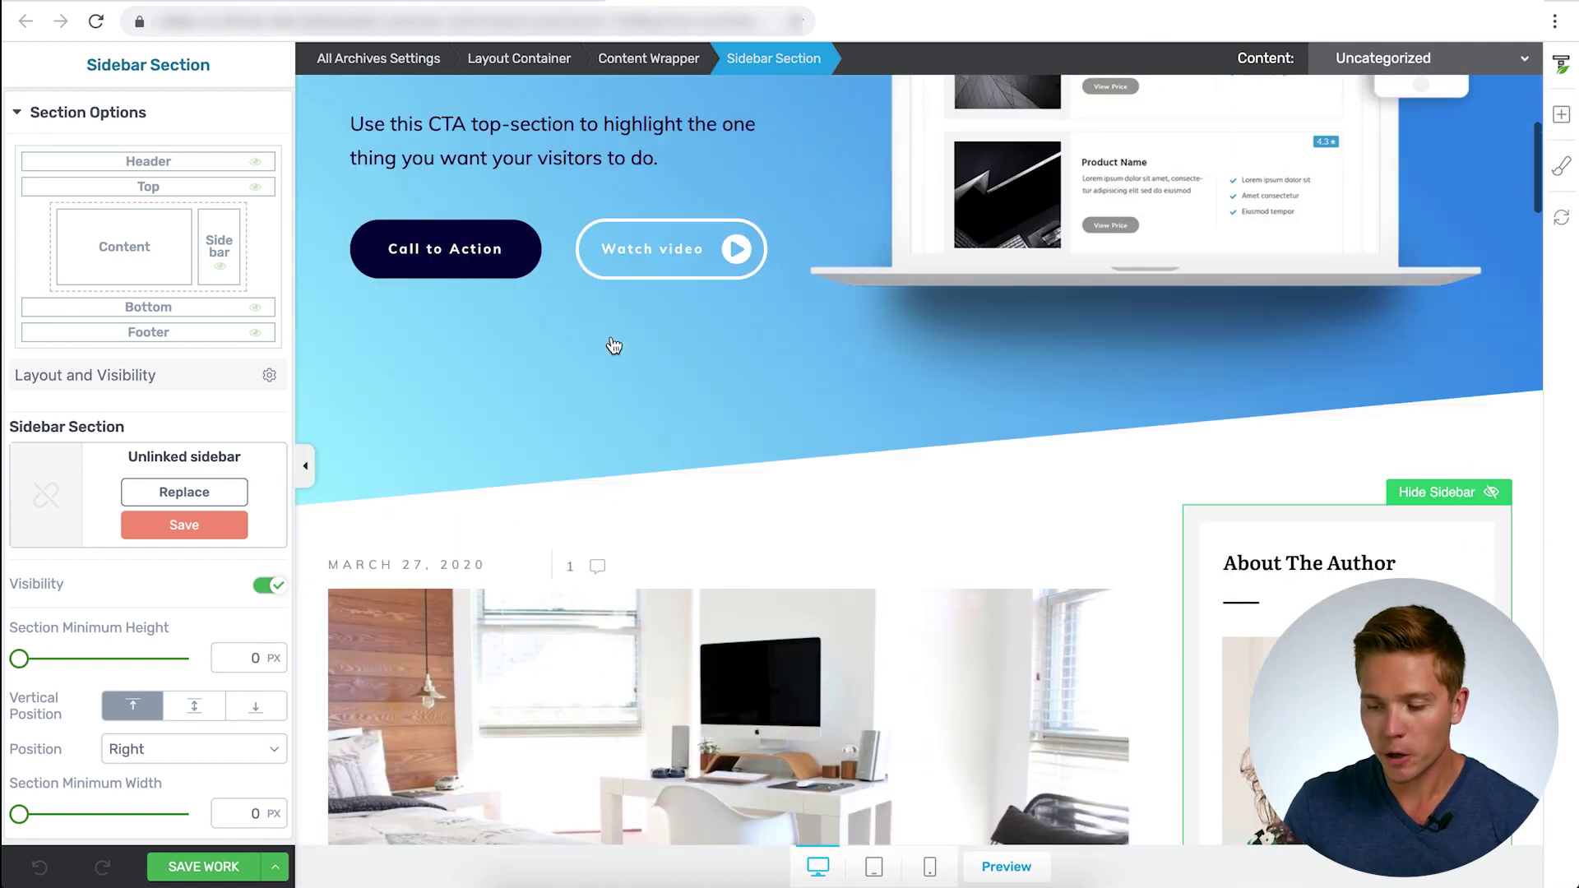
scroll(613, 345, "down", 2)
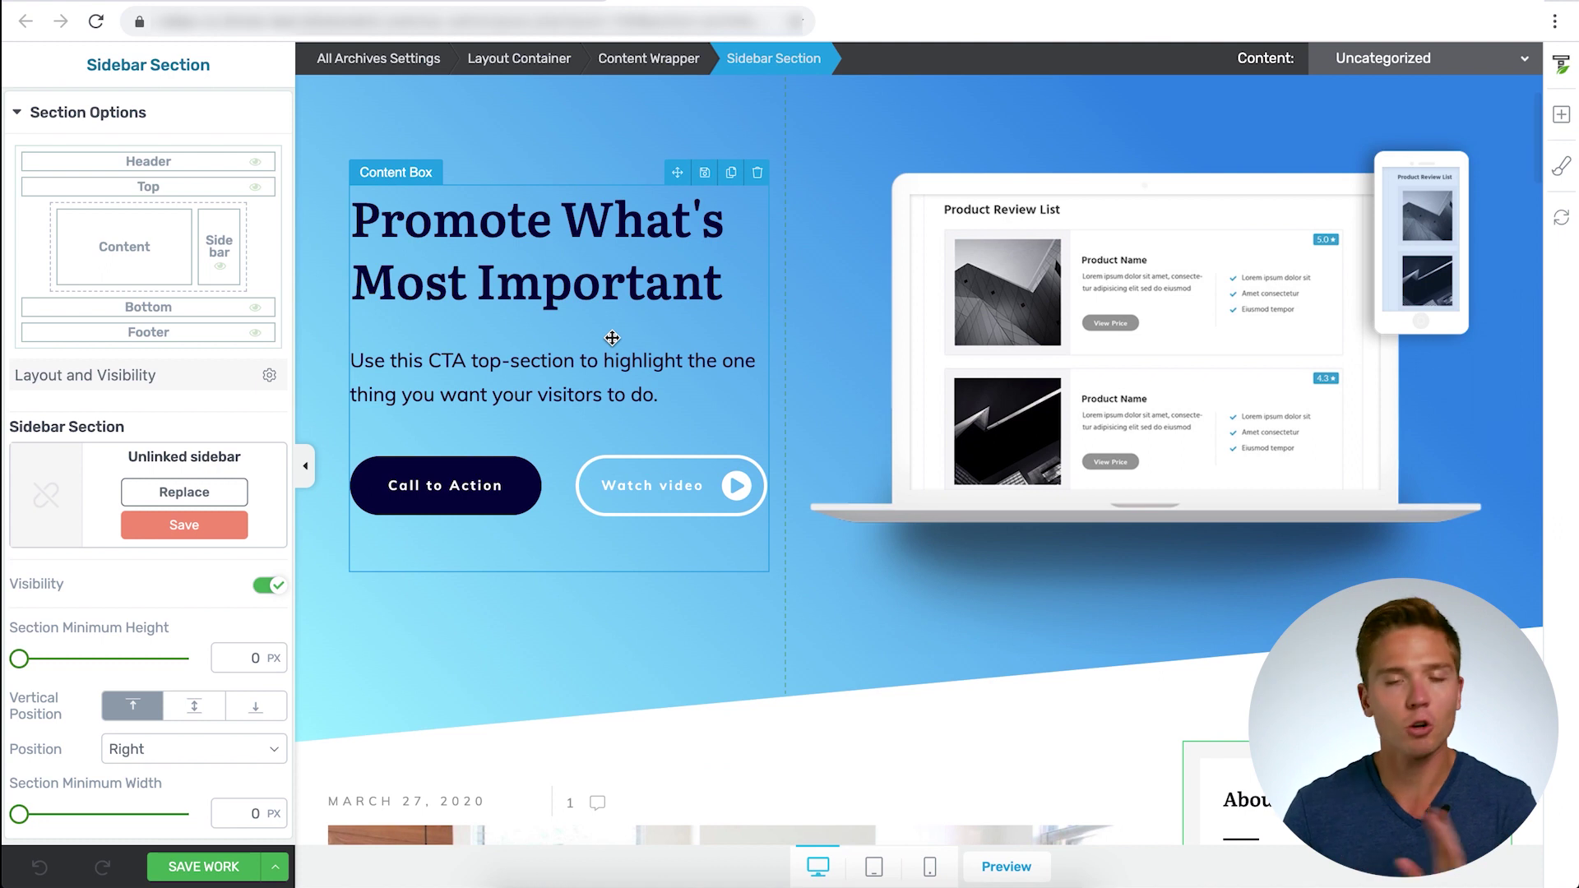
scroll(613, 338, "down", 3)
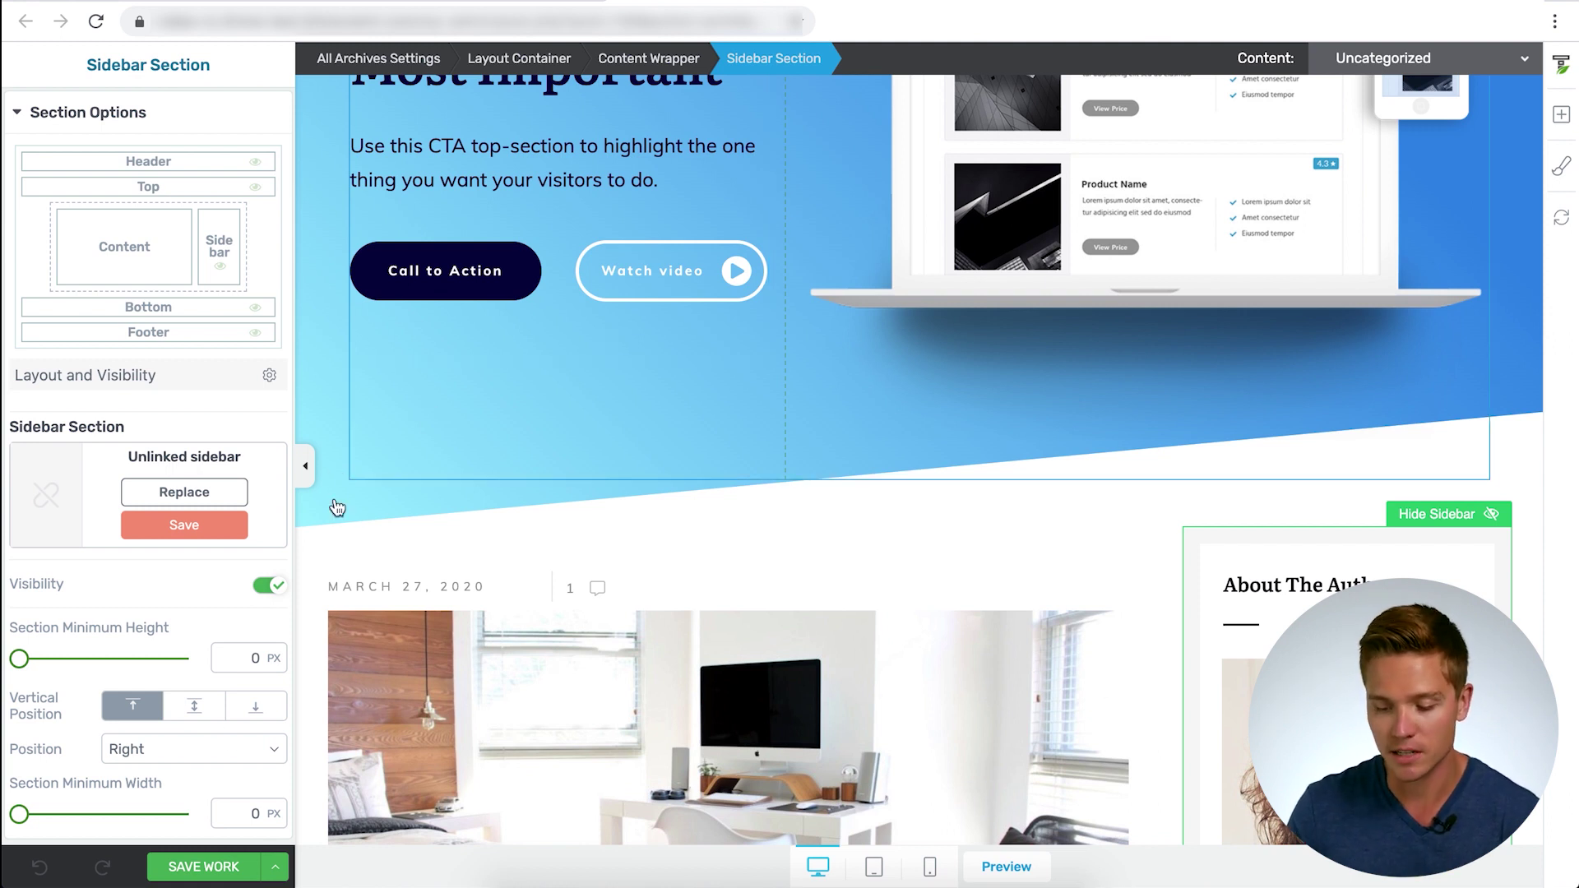
left_click(204, 869)
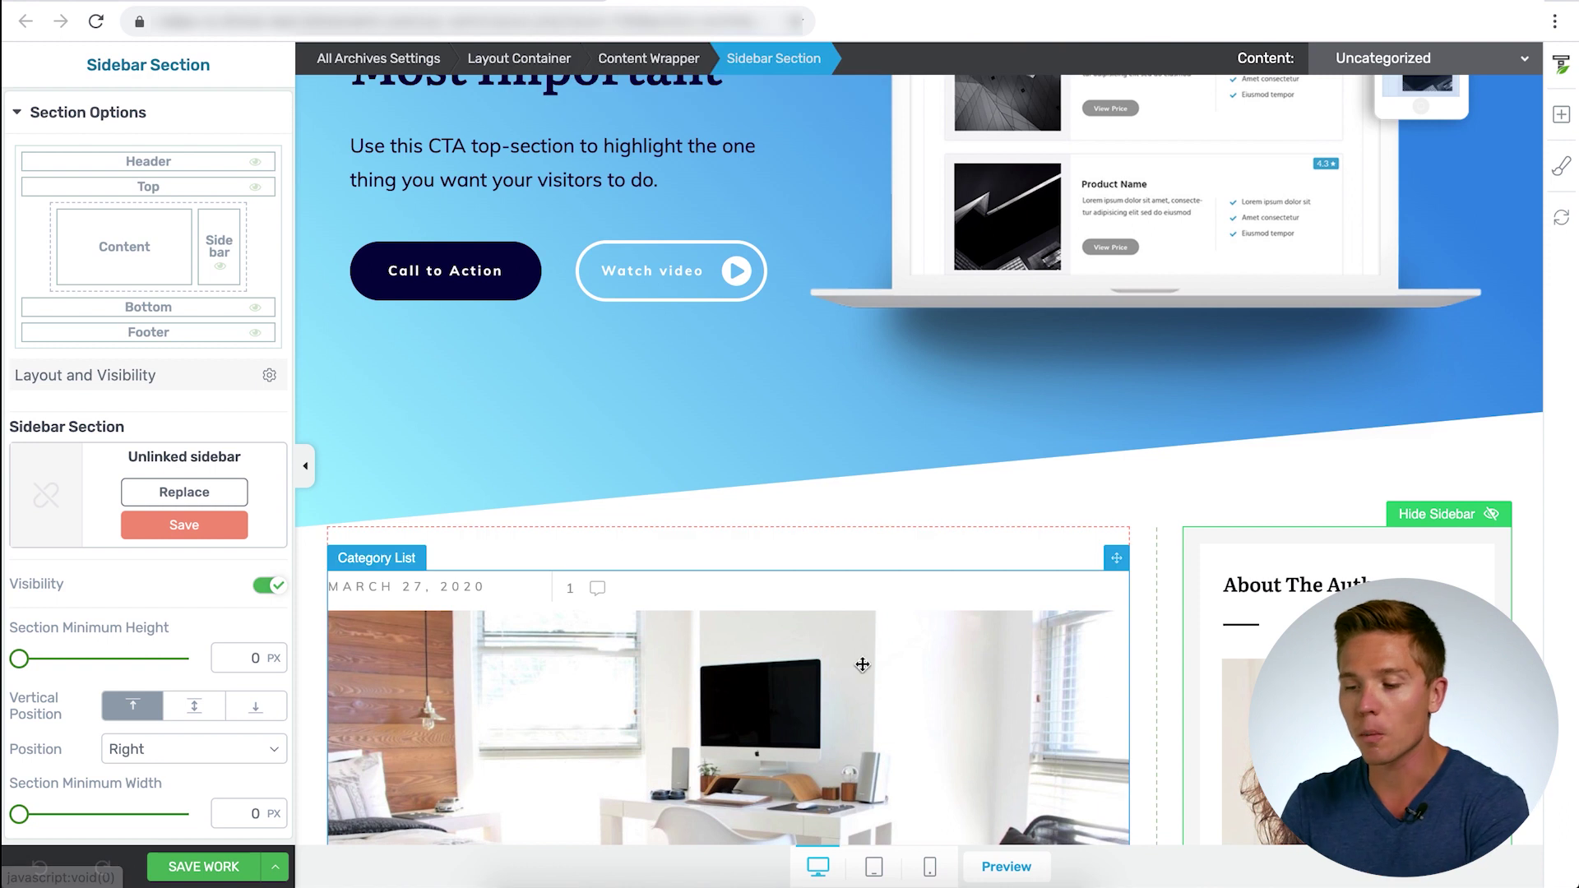
Start a new theme template and name it "Life Coach".
mouse_move(666, 234)
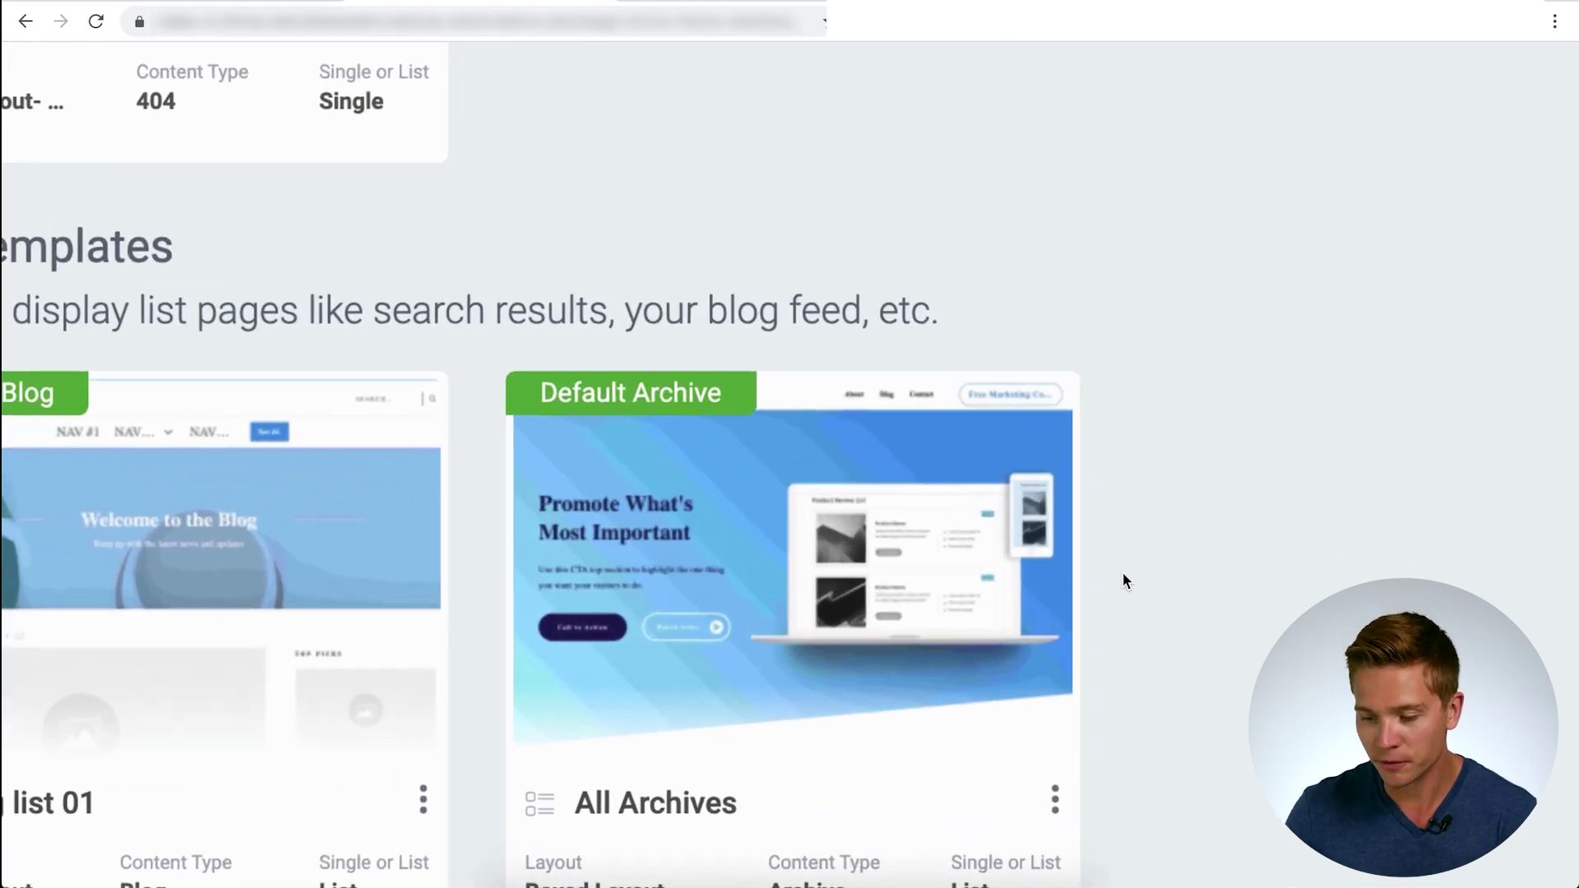
mouse_move(1005, 653)
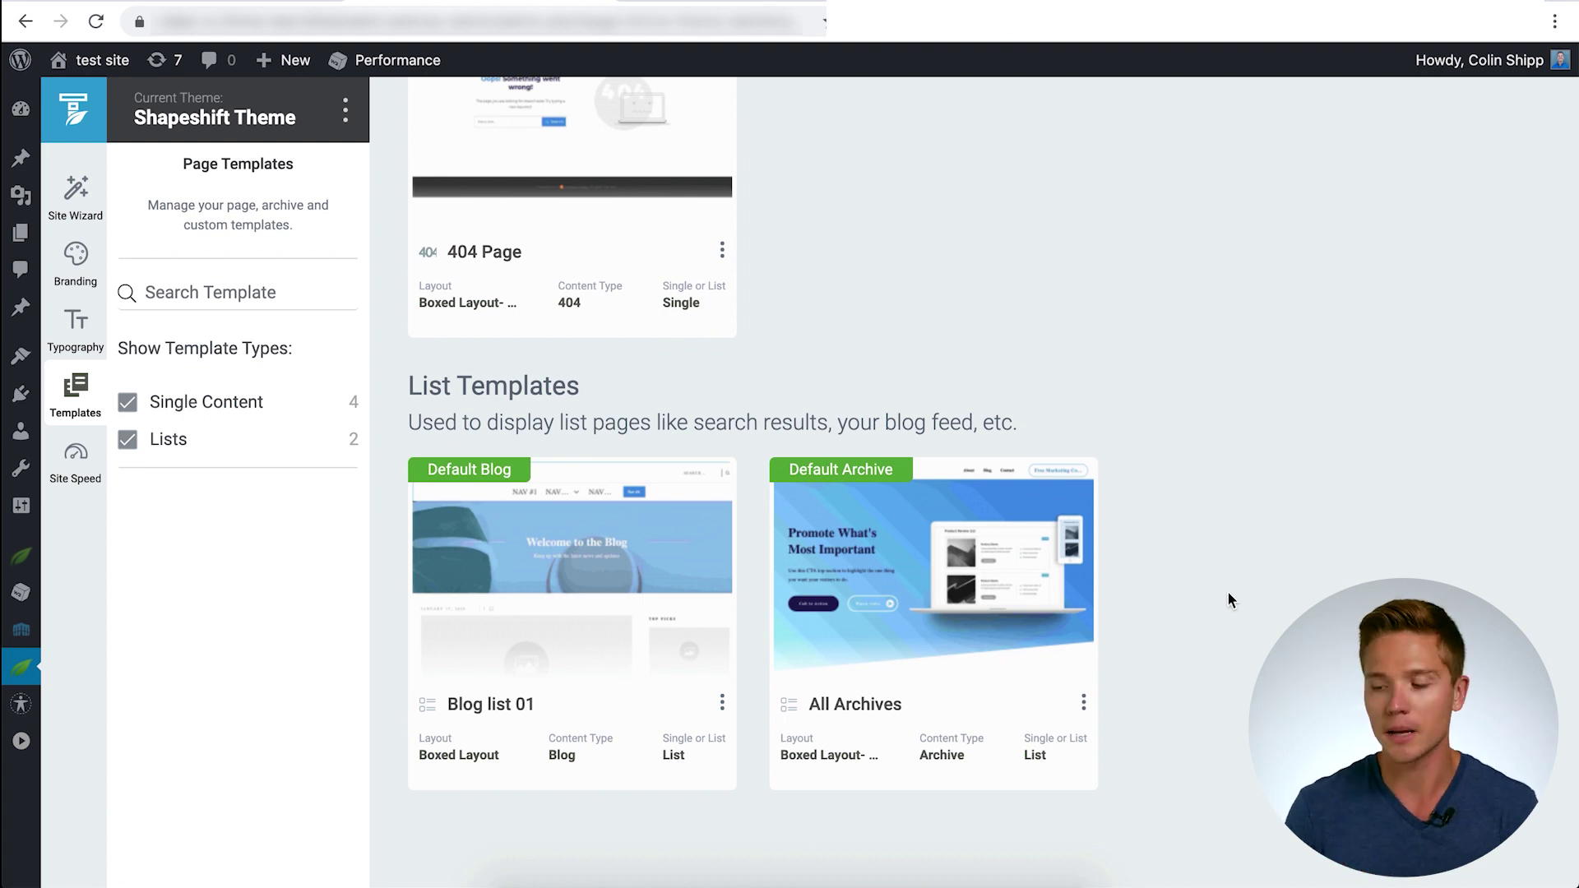
scroll(1273, 489, "up", 1)
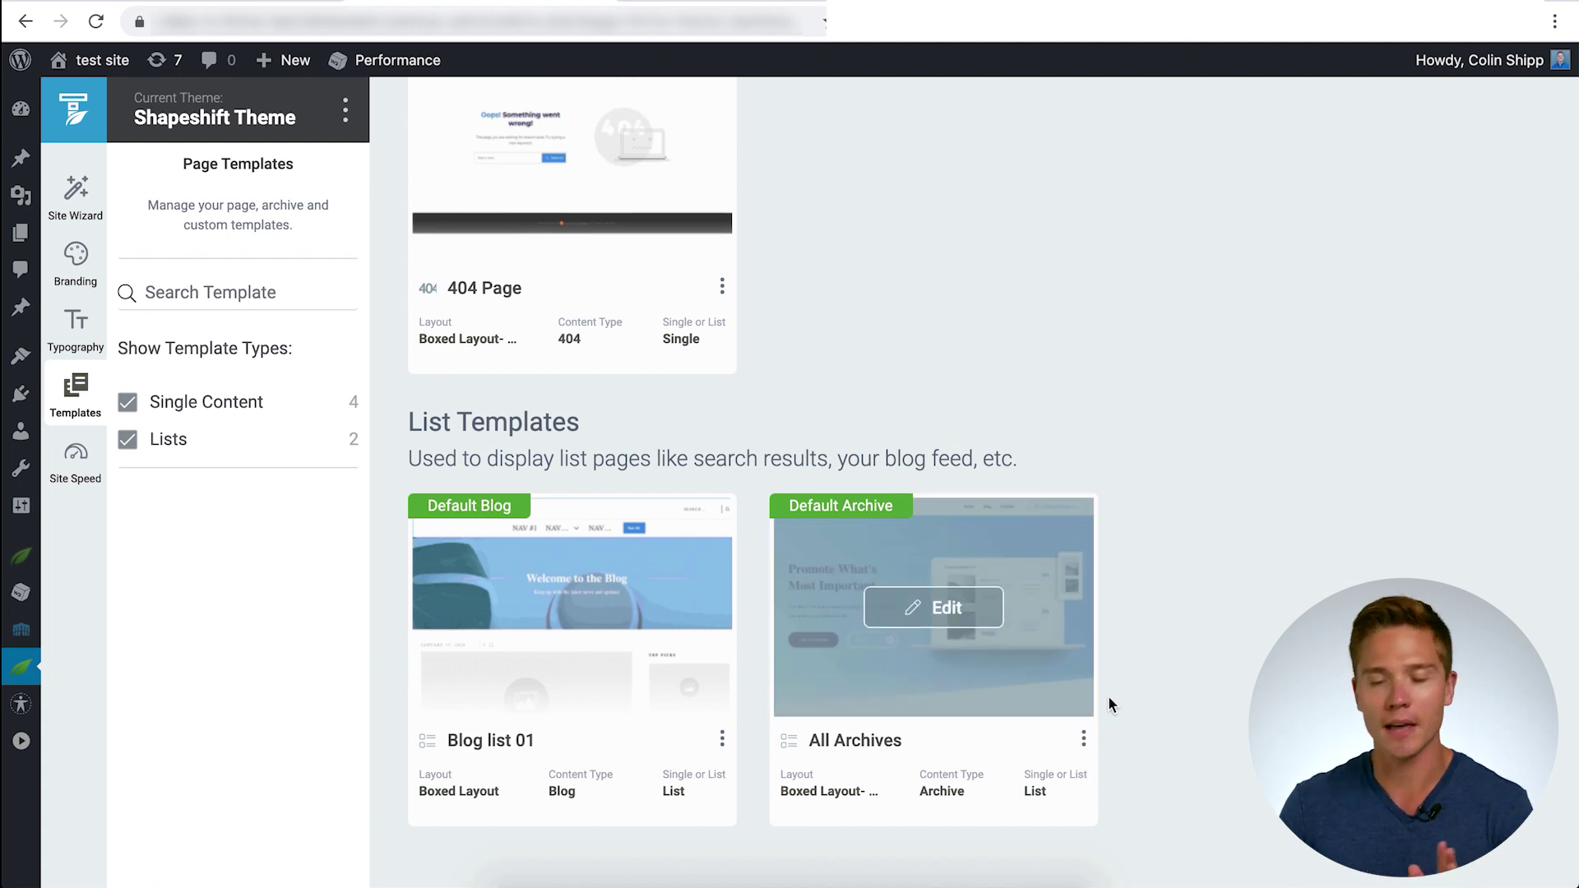
scroll(1288, 485, "up", 8)
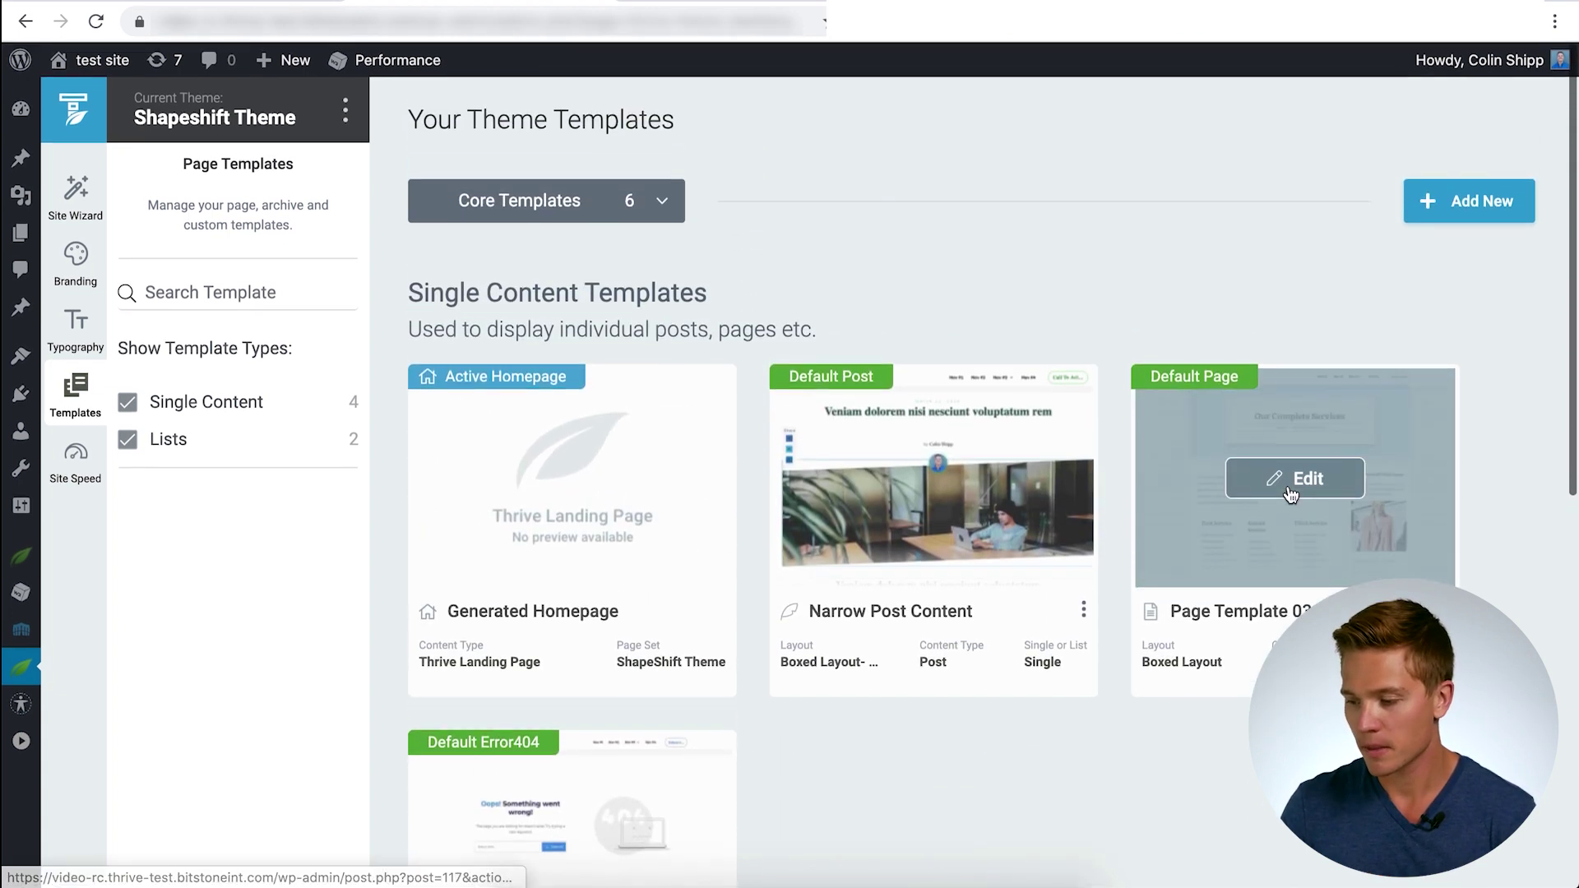
left_click(1470, 212)
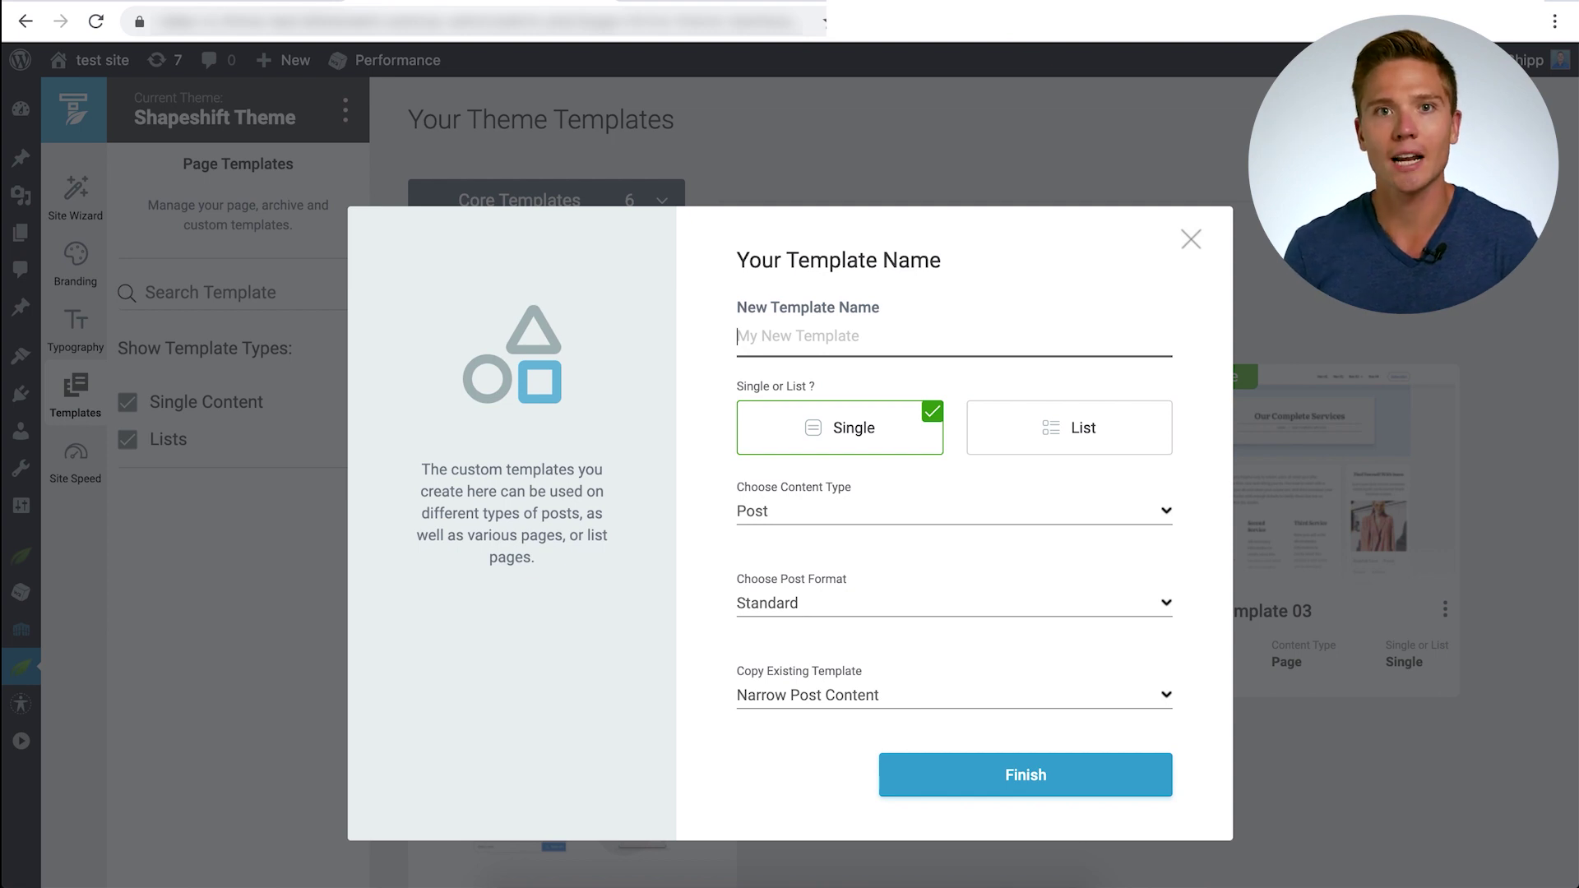
type("Life Coac")
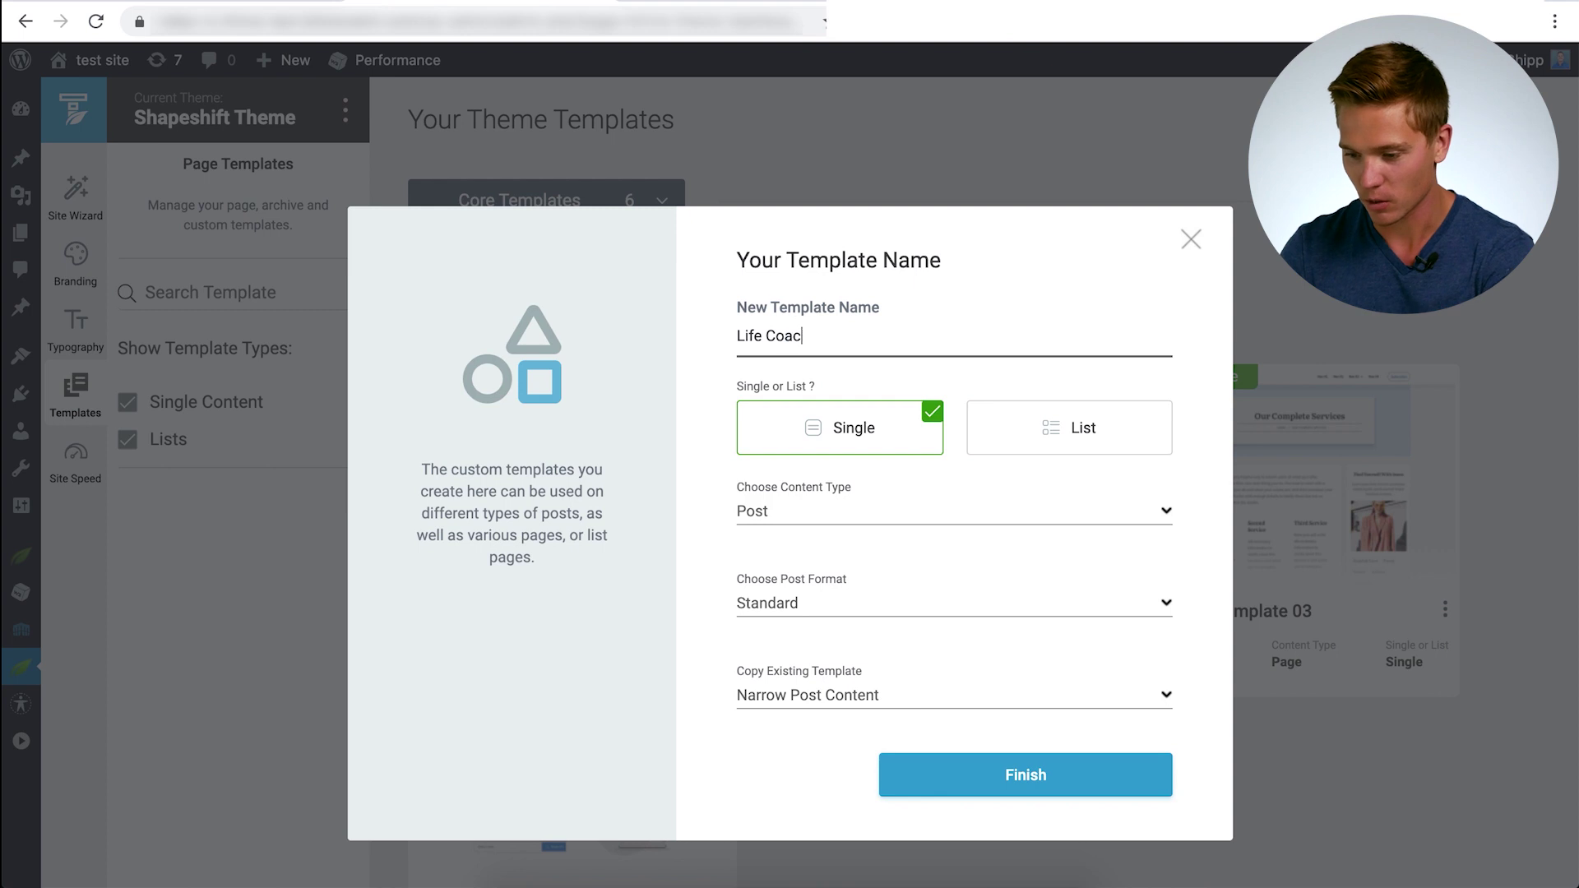
type("h")
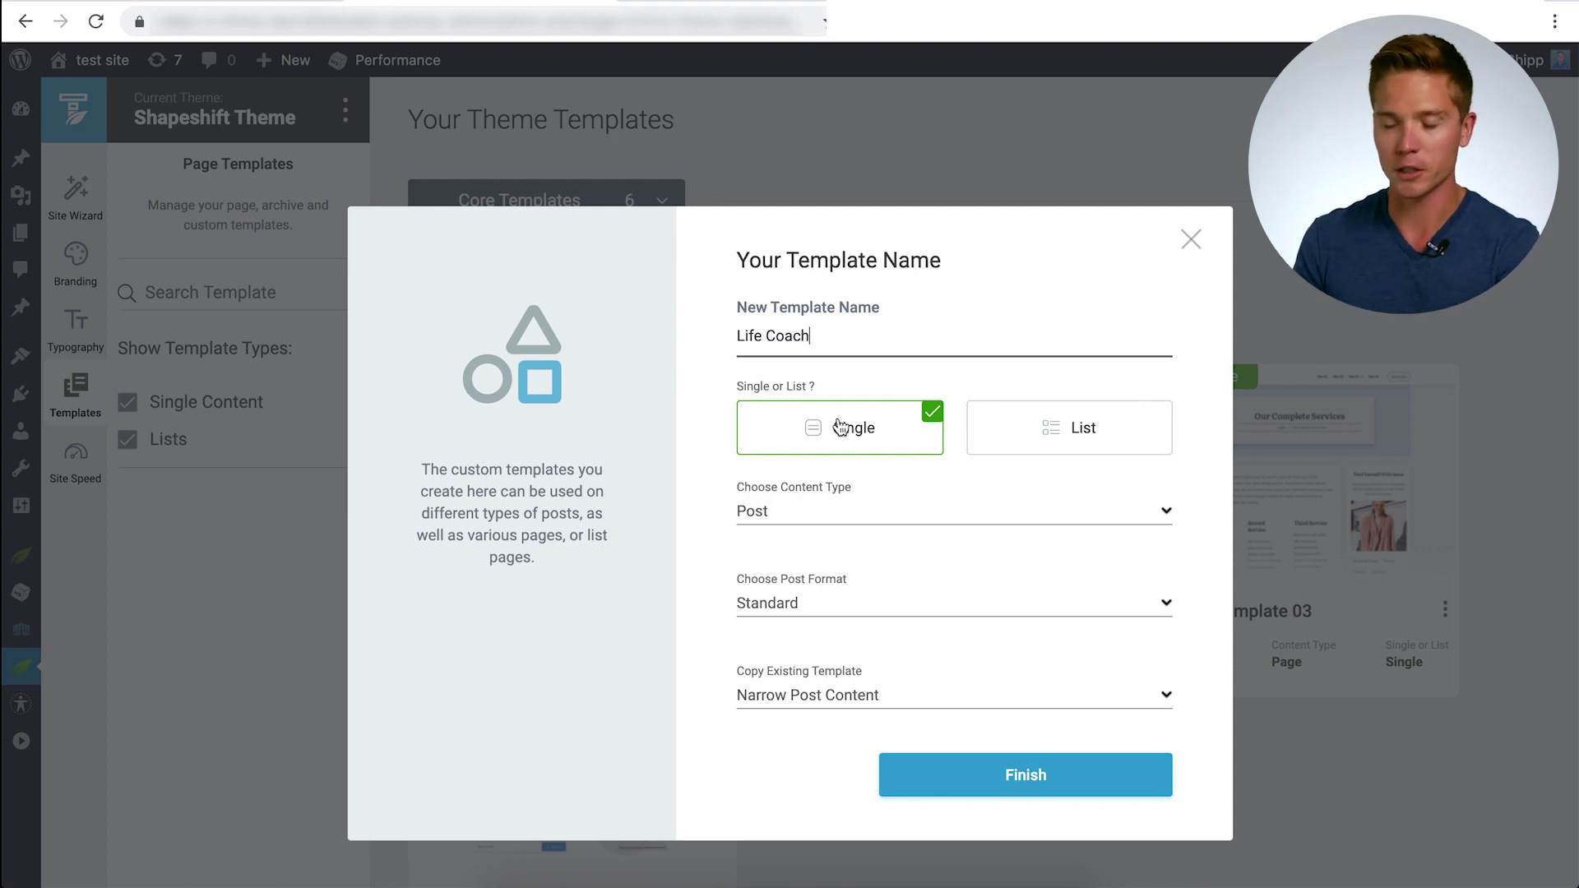
Make the new template a List template with the list type Archives.
left_click(852, 518)
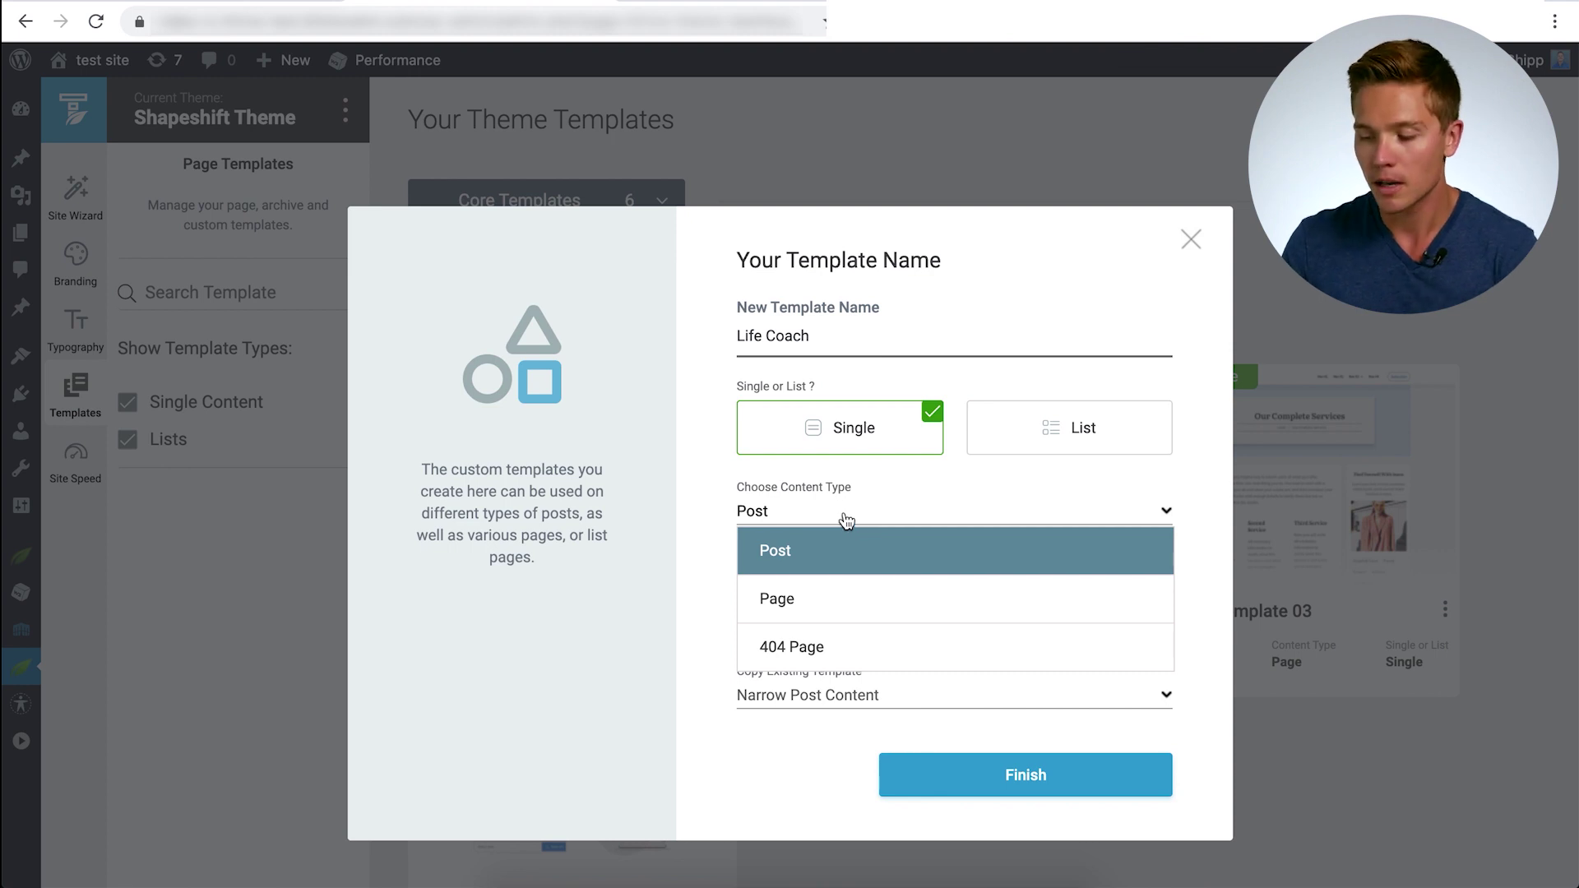
left_click(981, 383)
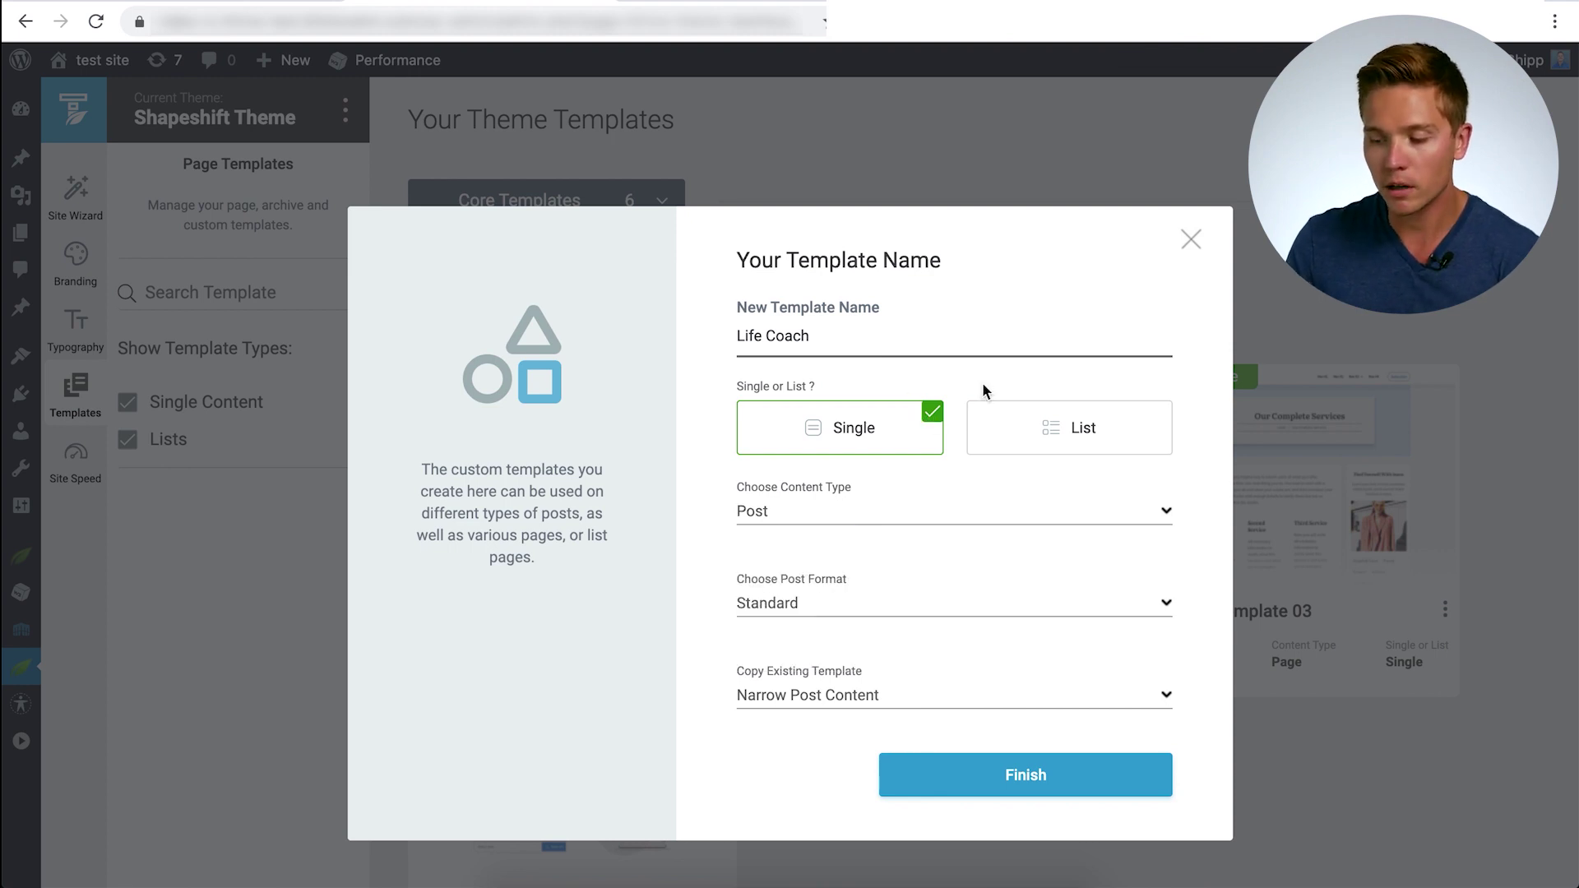
left_click(1079, 438)
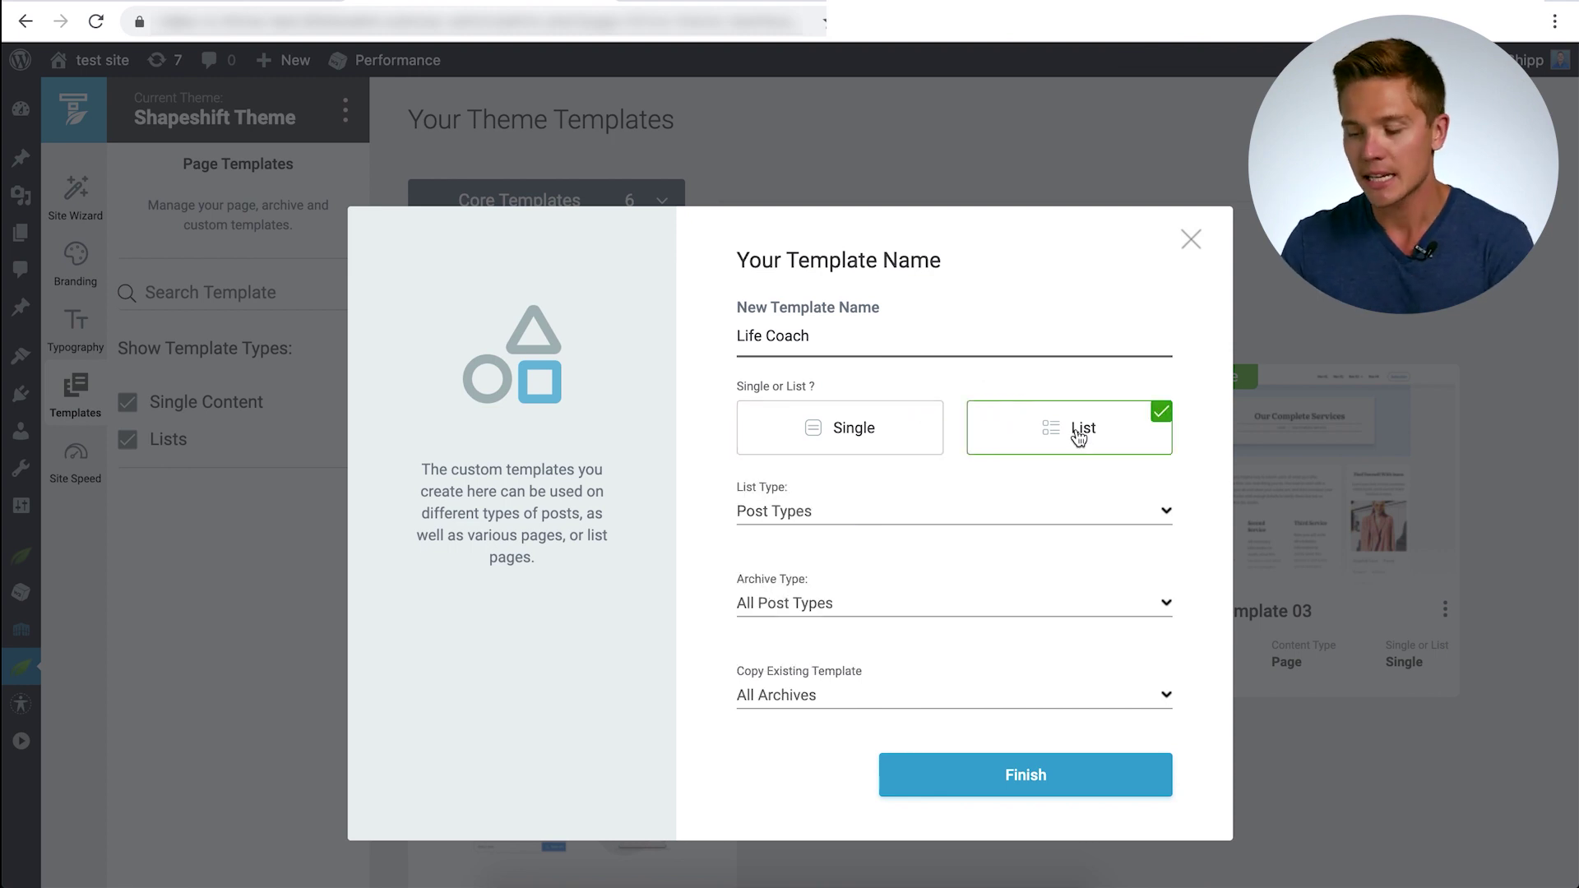
left_click(851, 516)
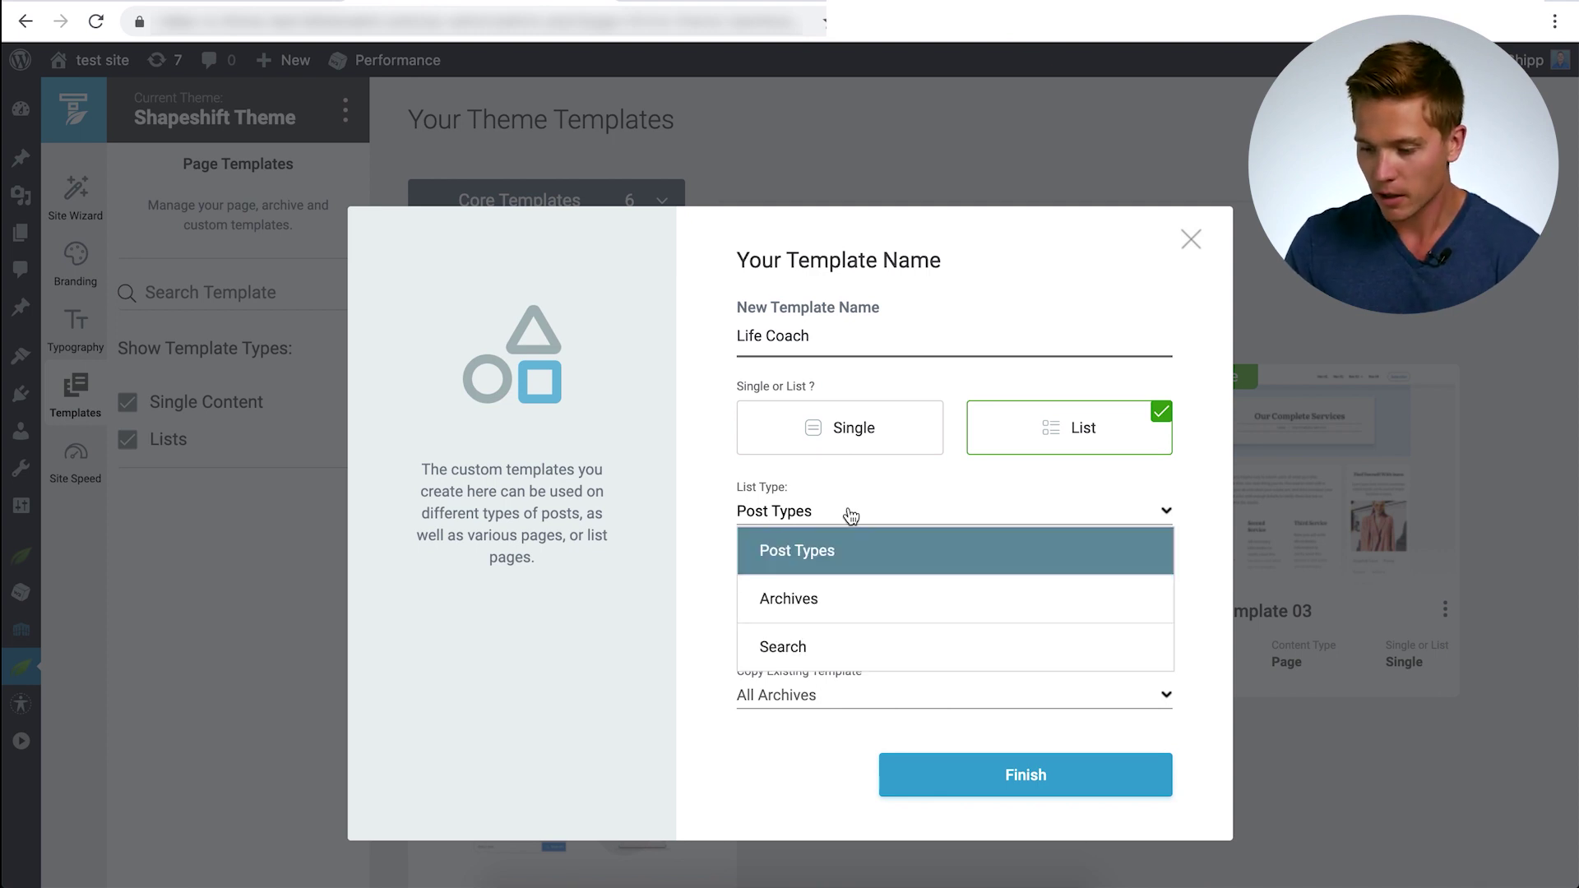
scroll(811, 616, "down", 1)
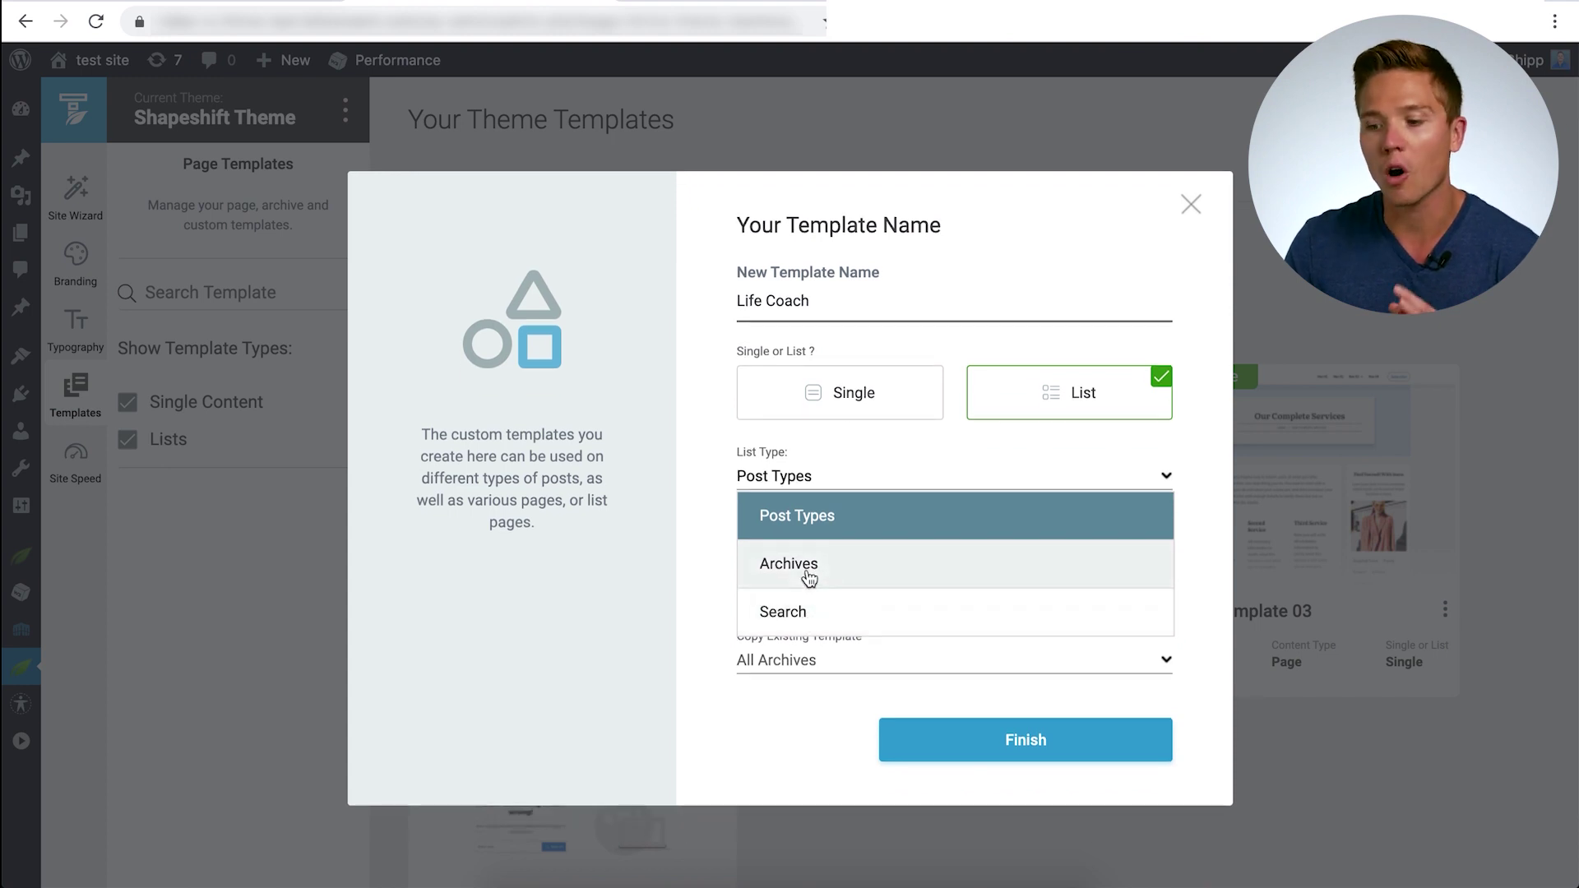
left_click(809, 578)
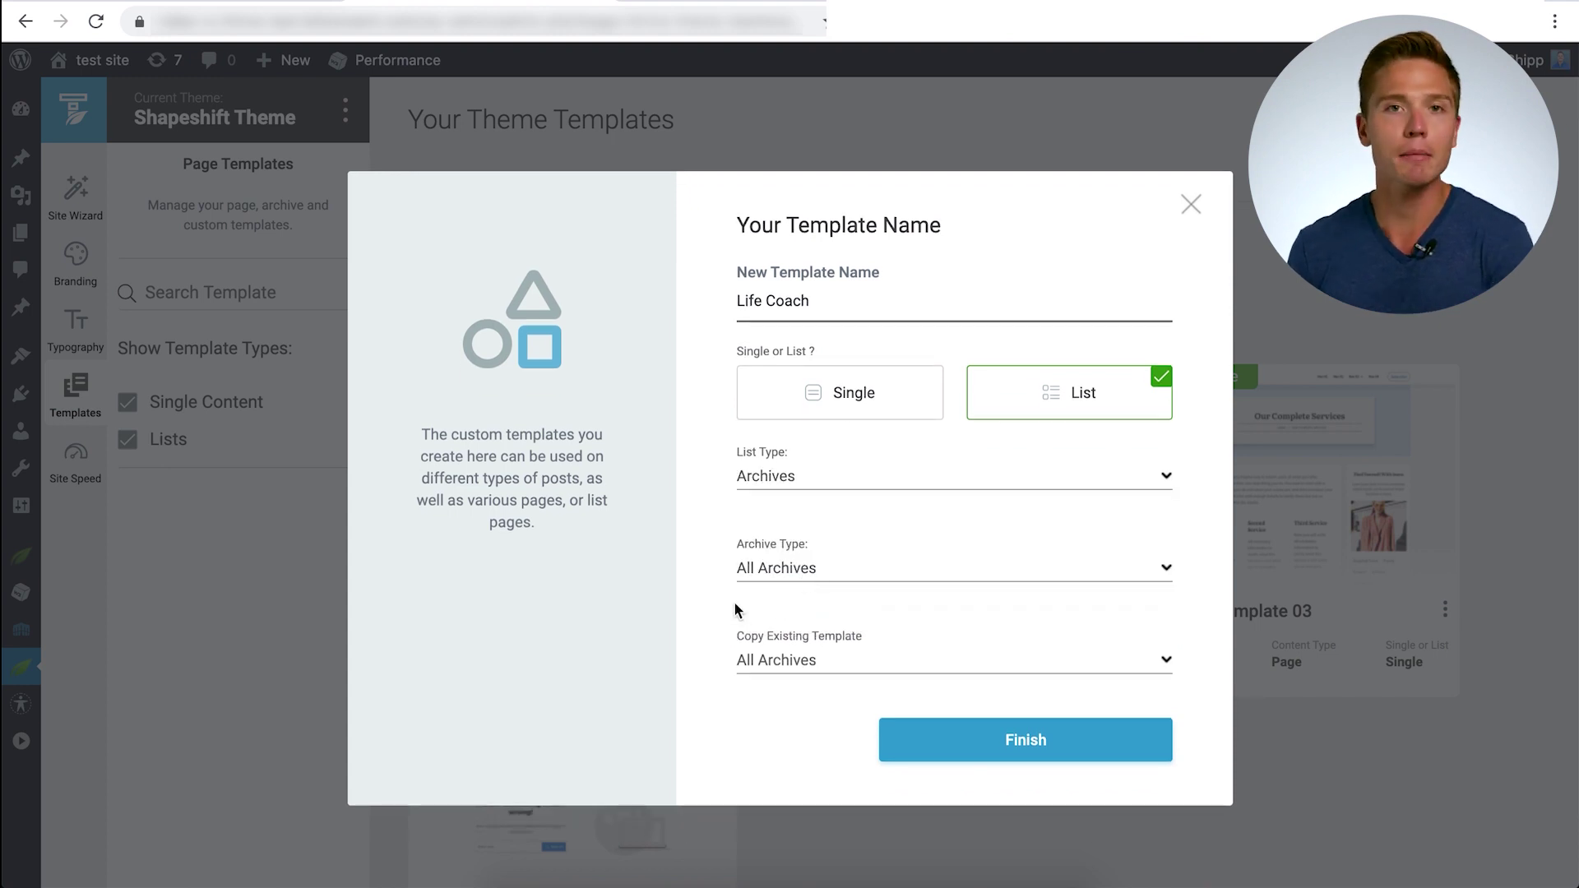
Set the new template's archive type to Categories.
left_click(794, 575)
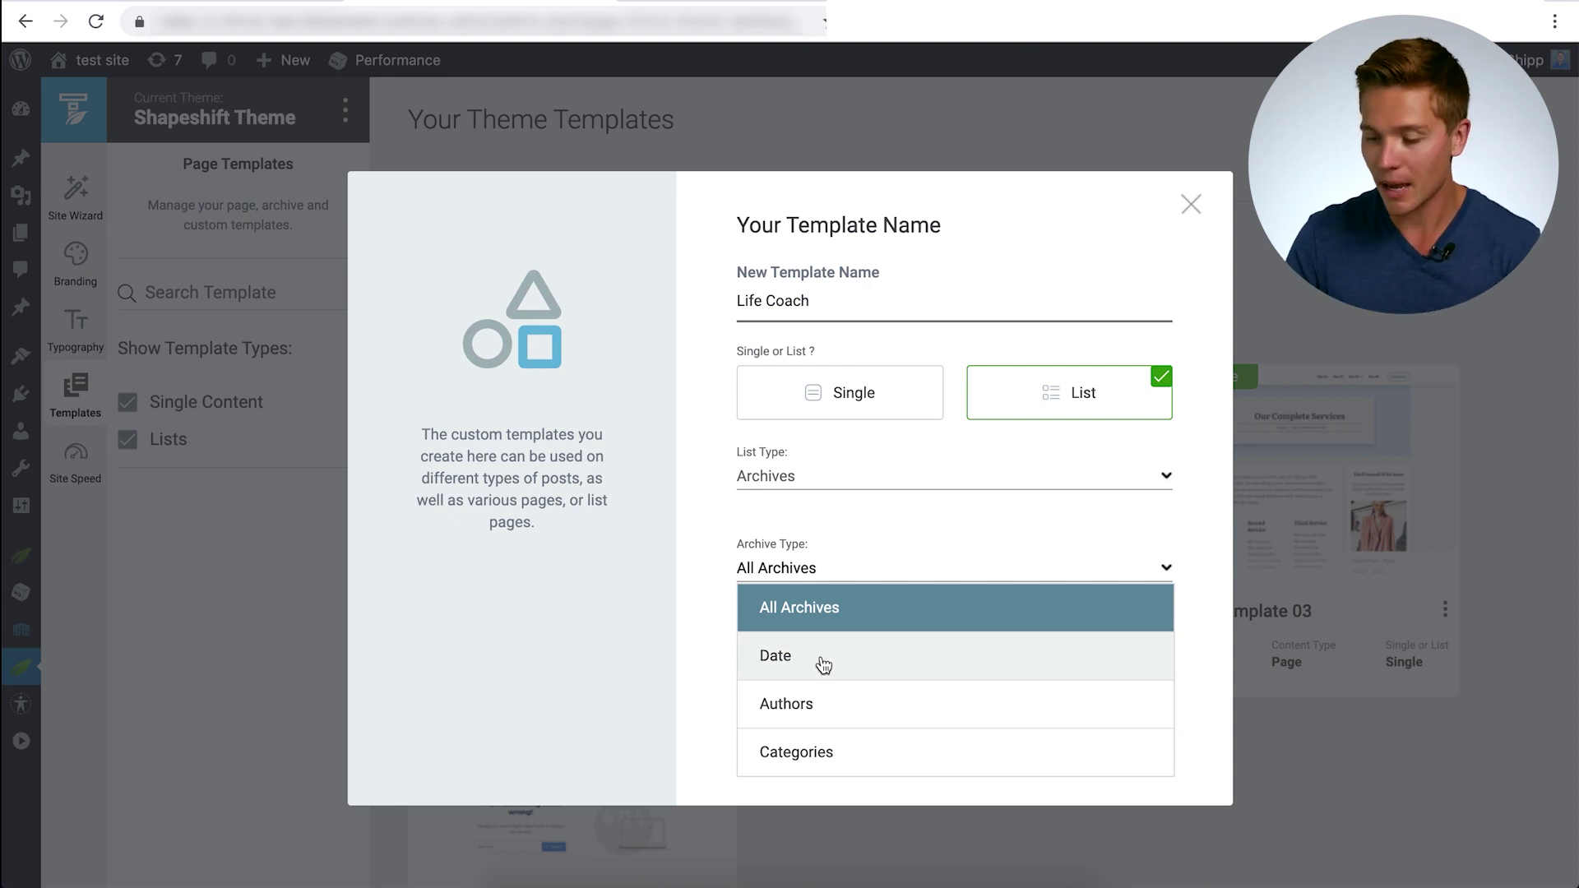
scroll(823, 665, "down", 3)
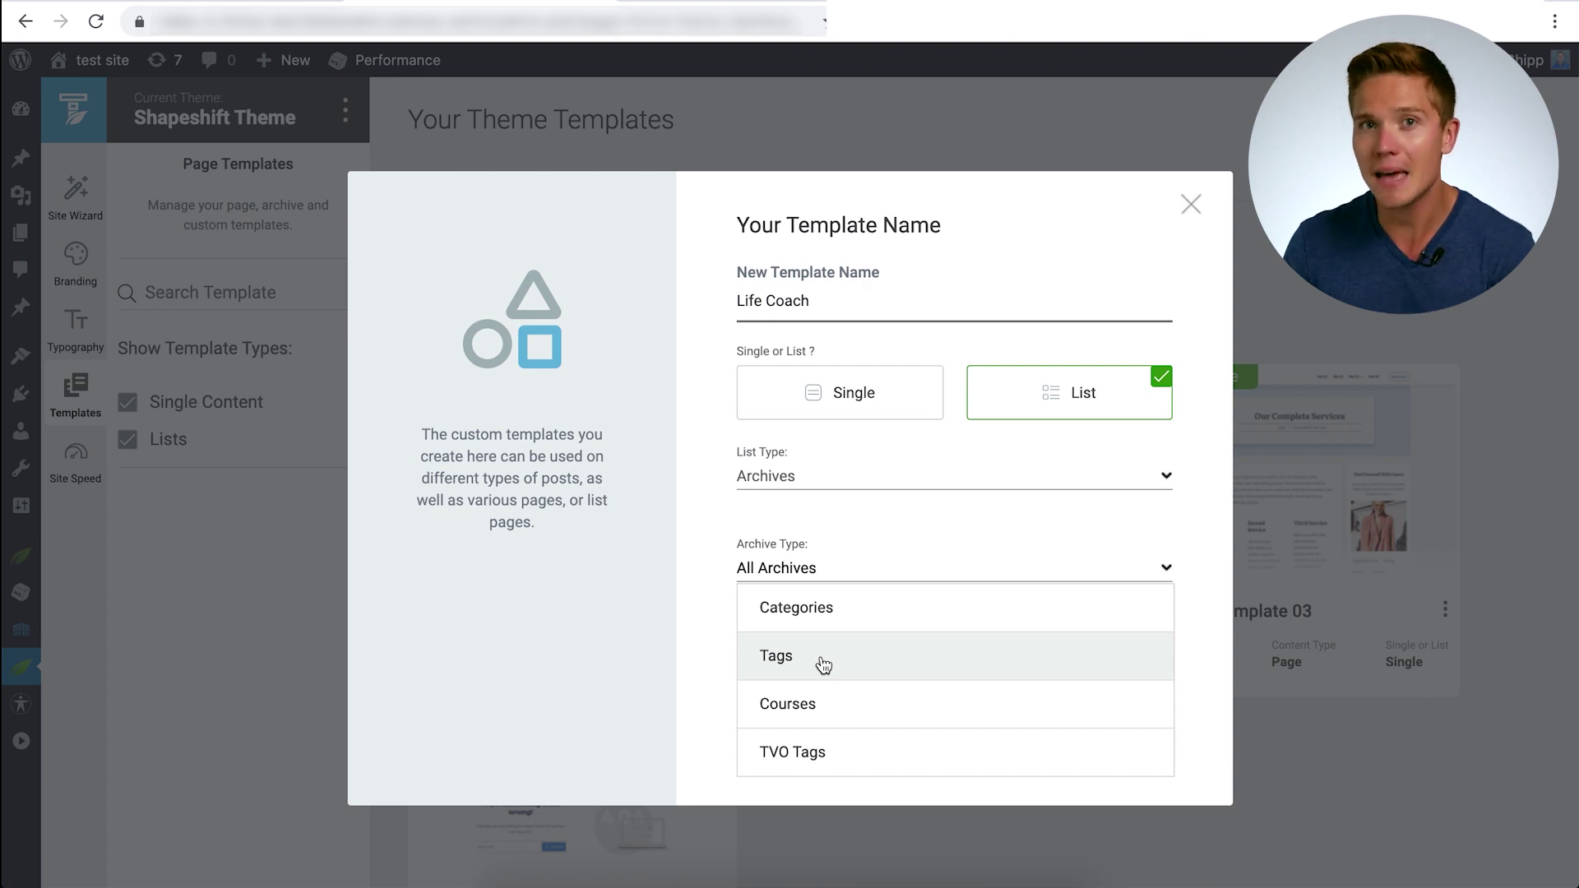
scroll(823, 664, "up", 1)
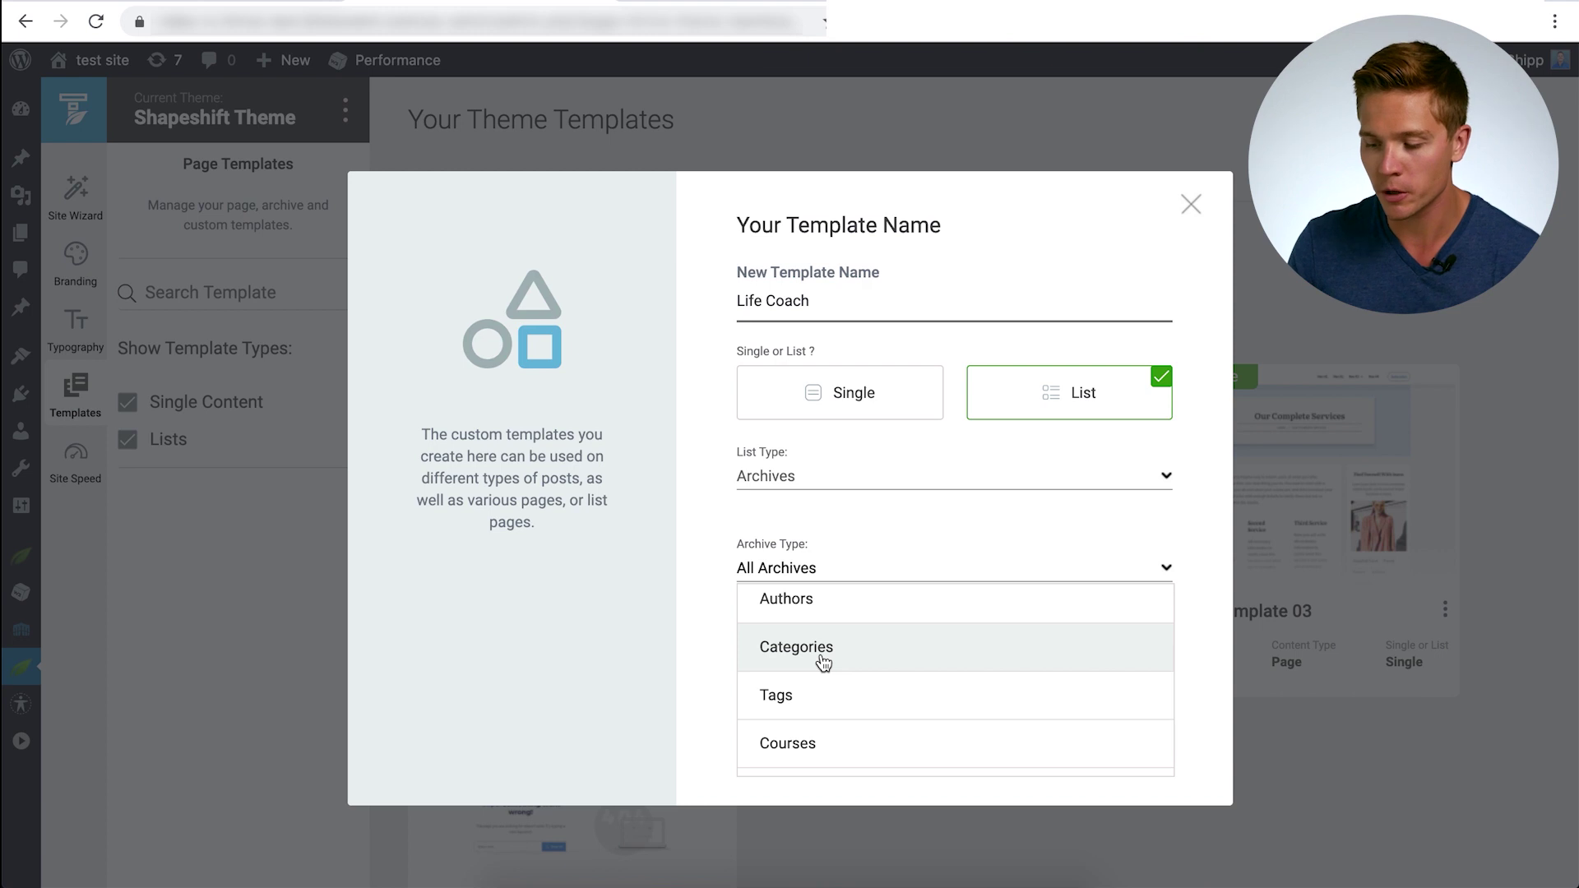
left_click(823, 665)
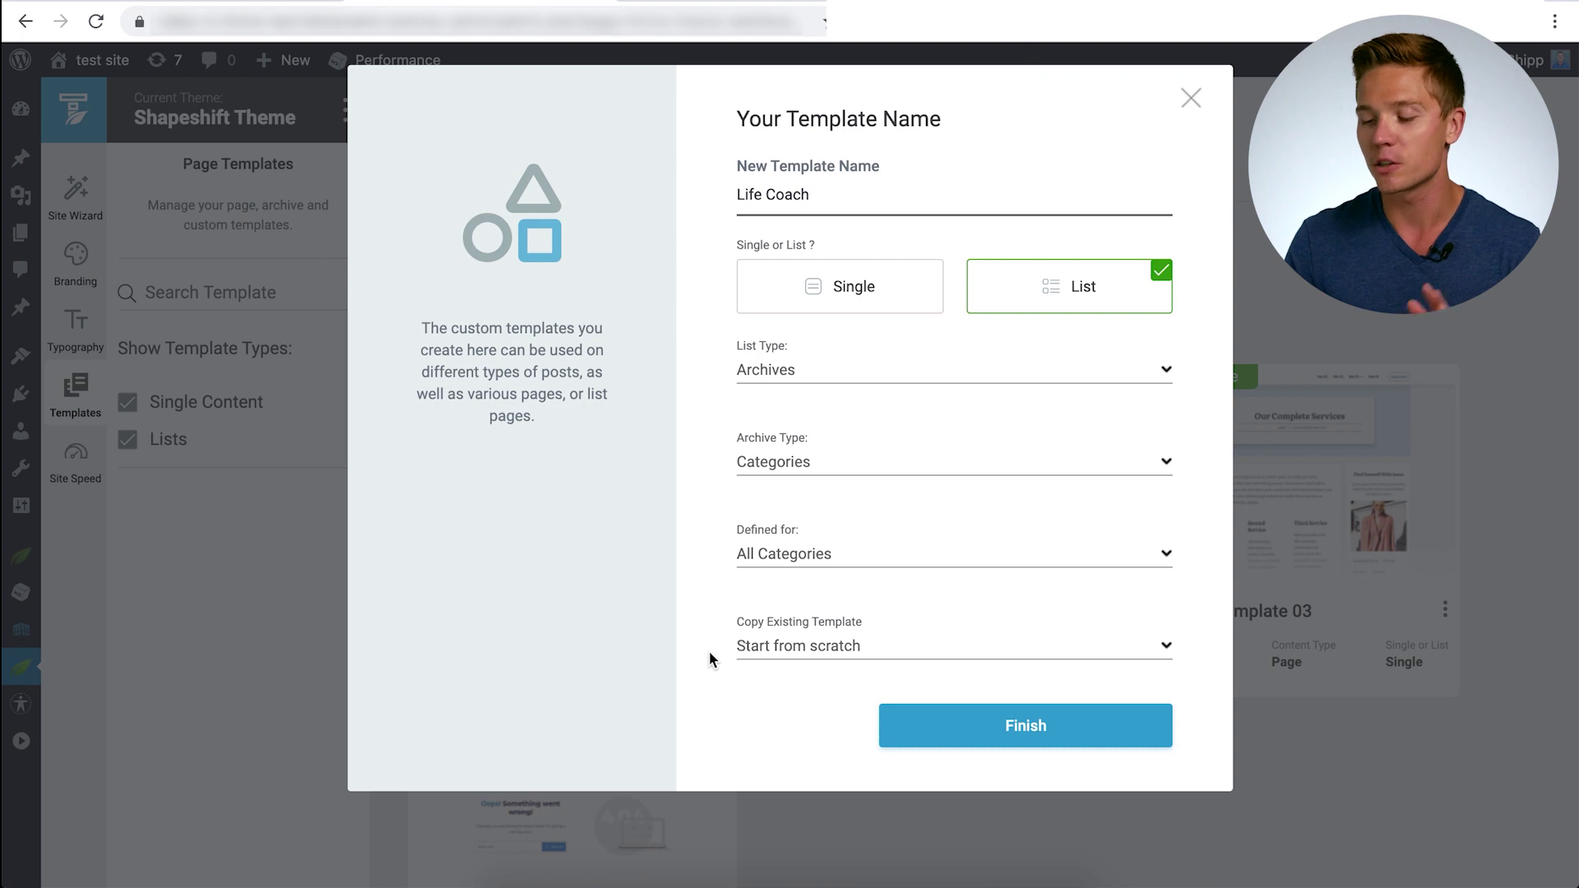
Base the new template on a copy of the existing All Archives template.
left_click(1097, 646)
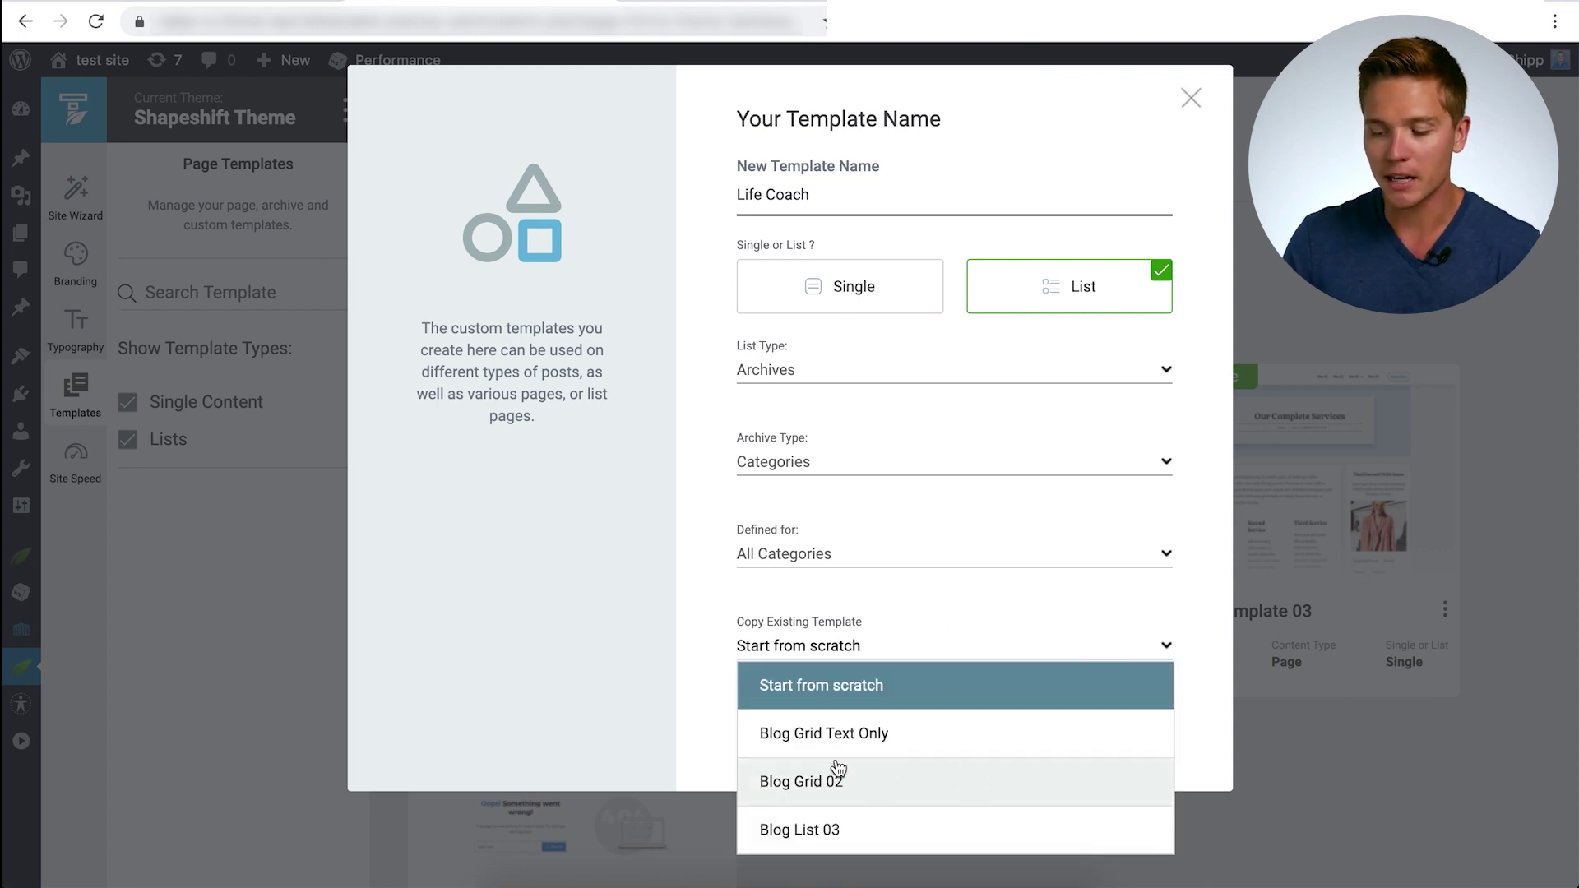
scroll(857, 725, "down", 1)
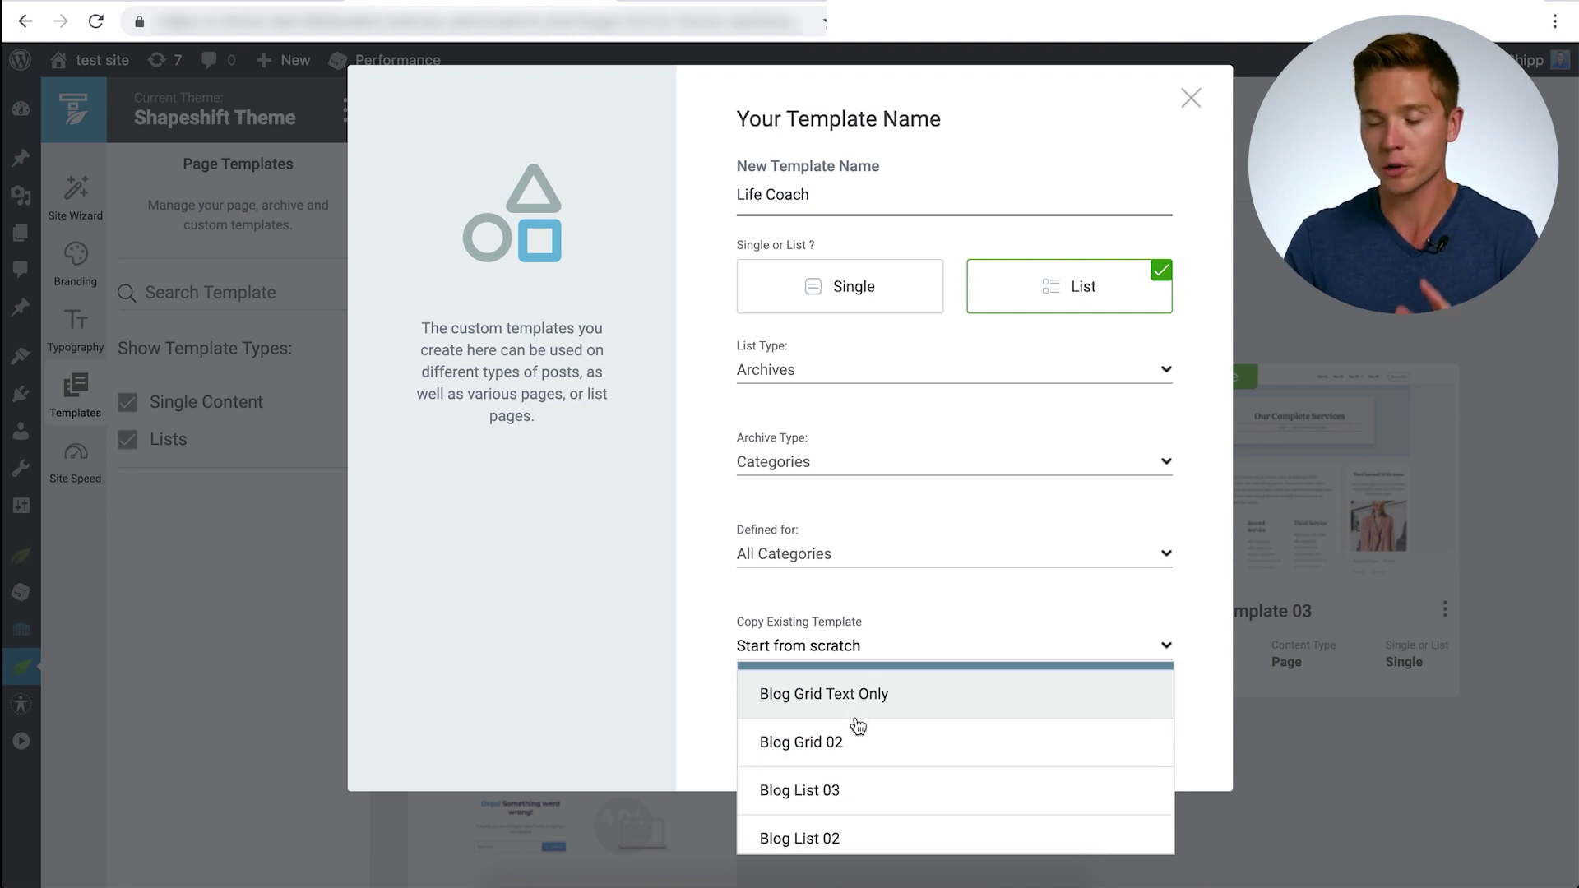
scroll(857, 740, "down", 3)
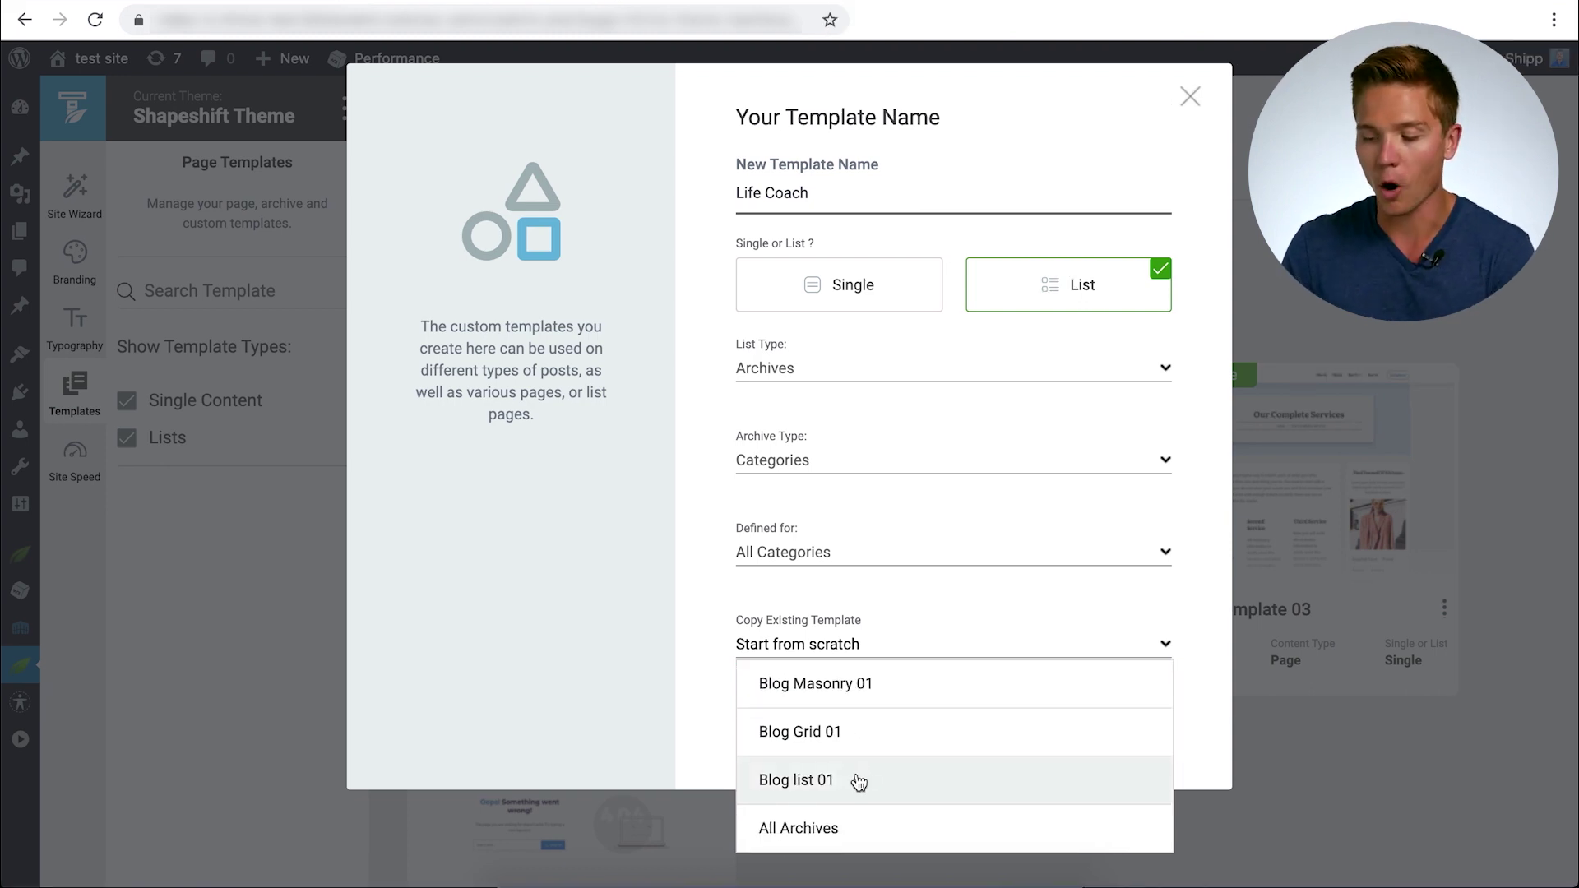
left_click(824, 828)
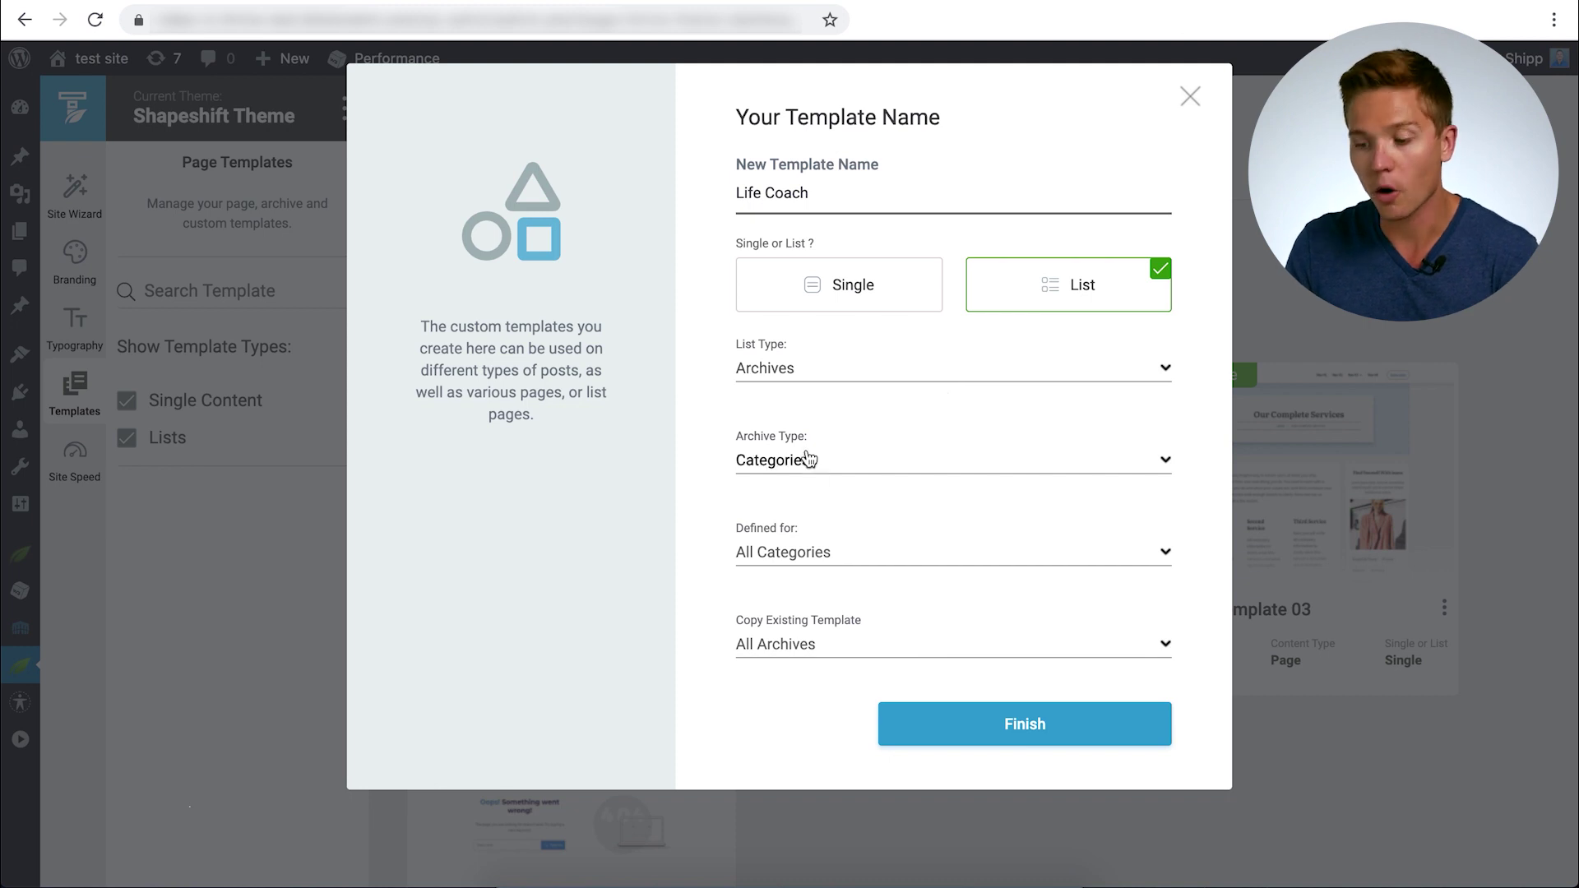
Define the template for the Life Coach category and finish creating it.
left_click(778, 556)
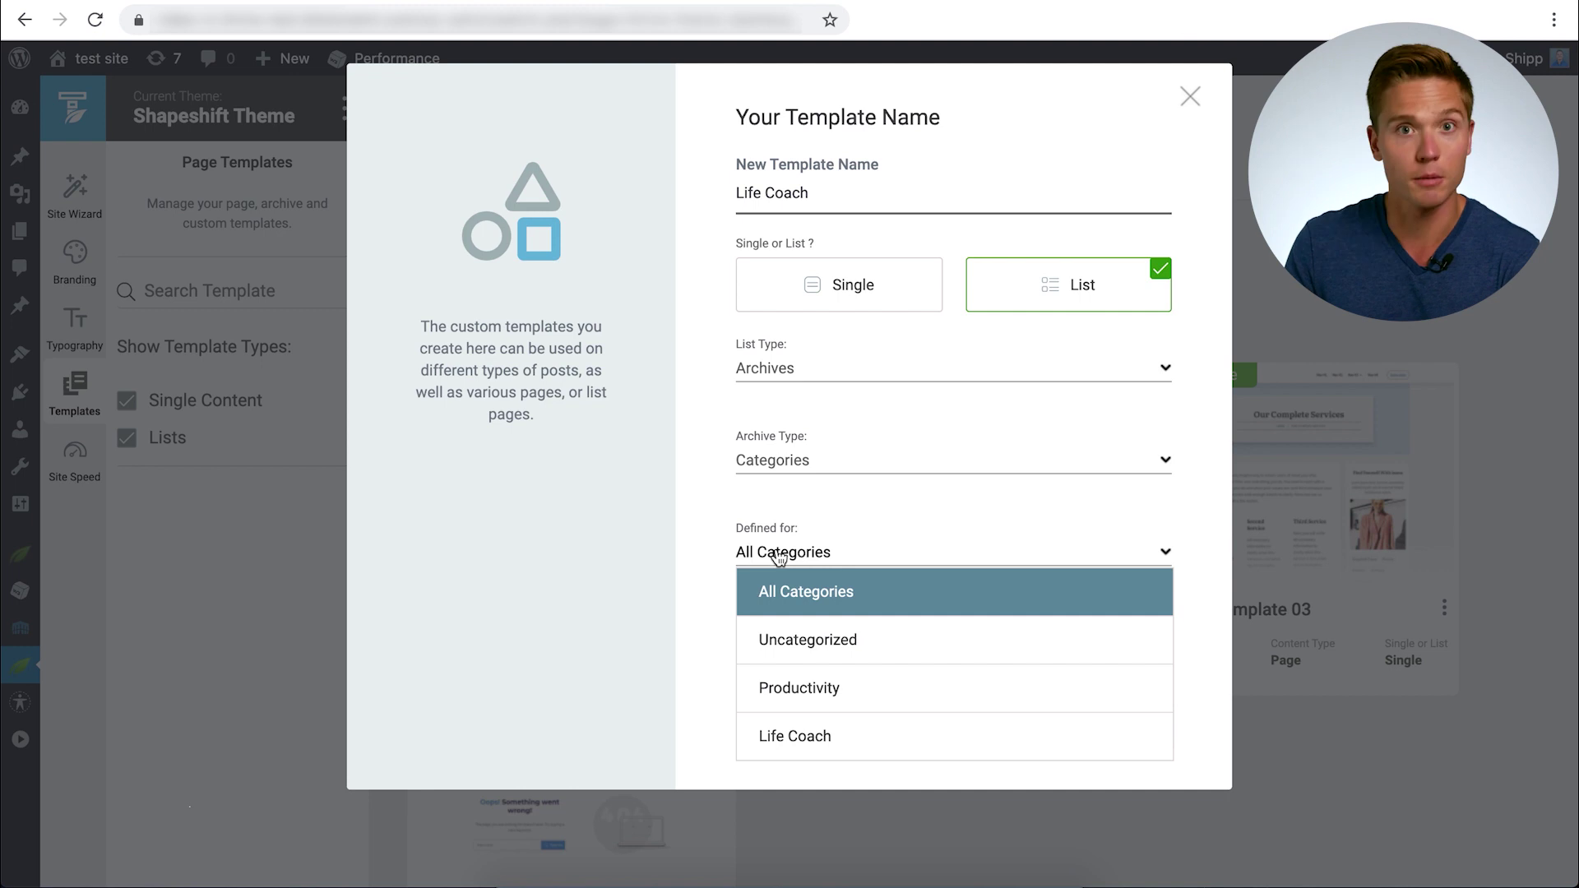
scroll(825, 691, "down", 1)
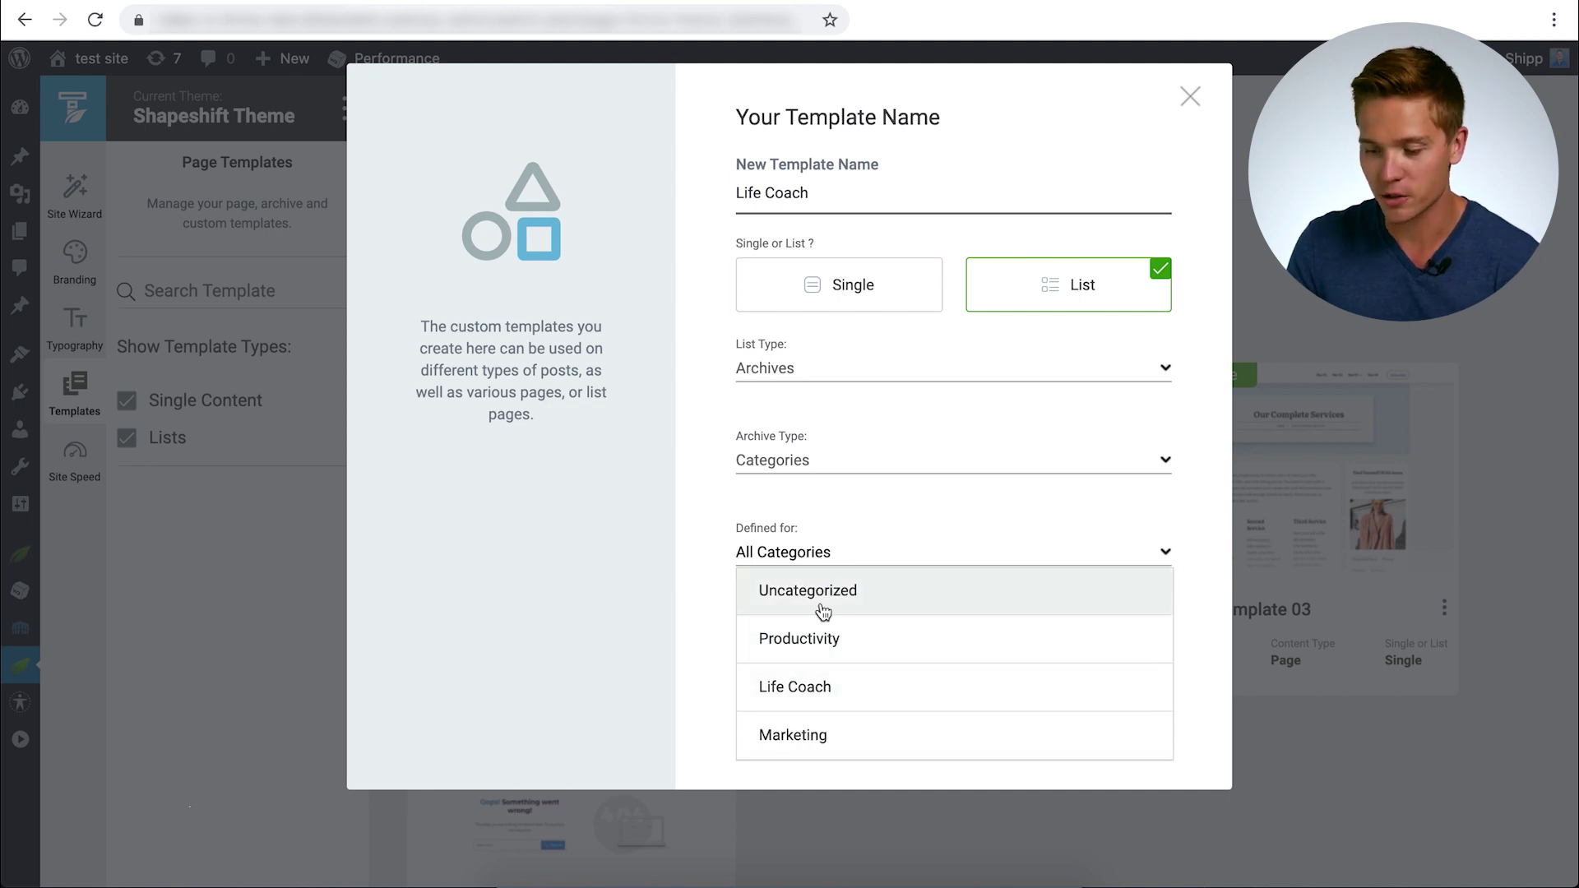
left_click(828, 699)
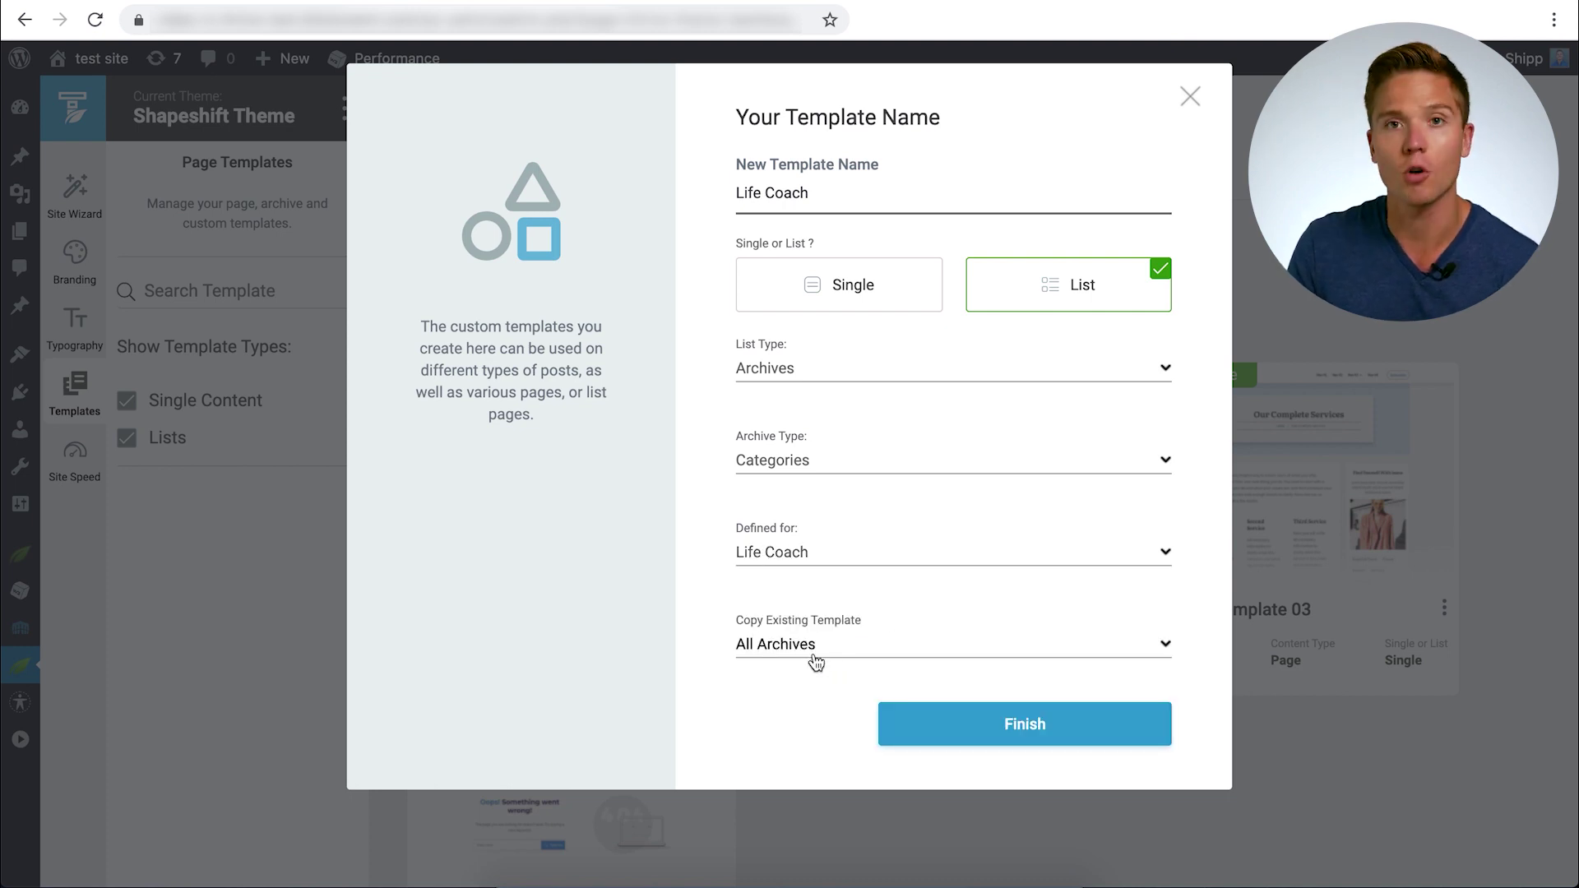
left_click(985, 717)
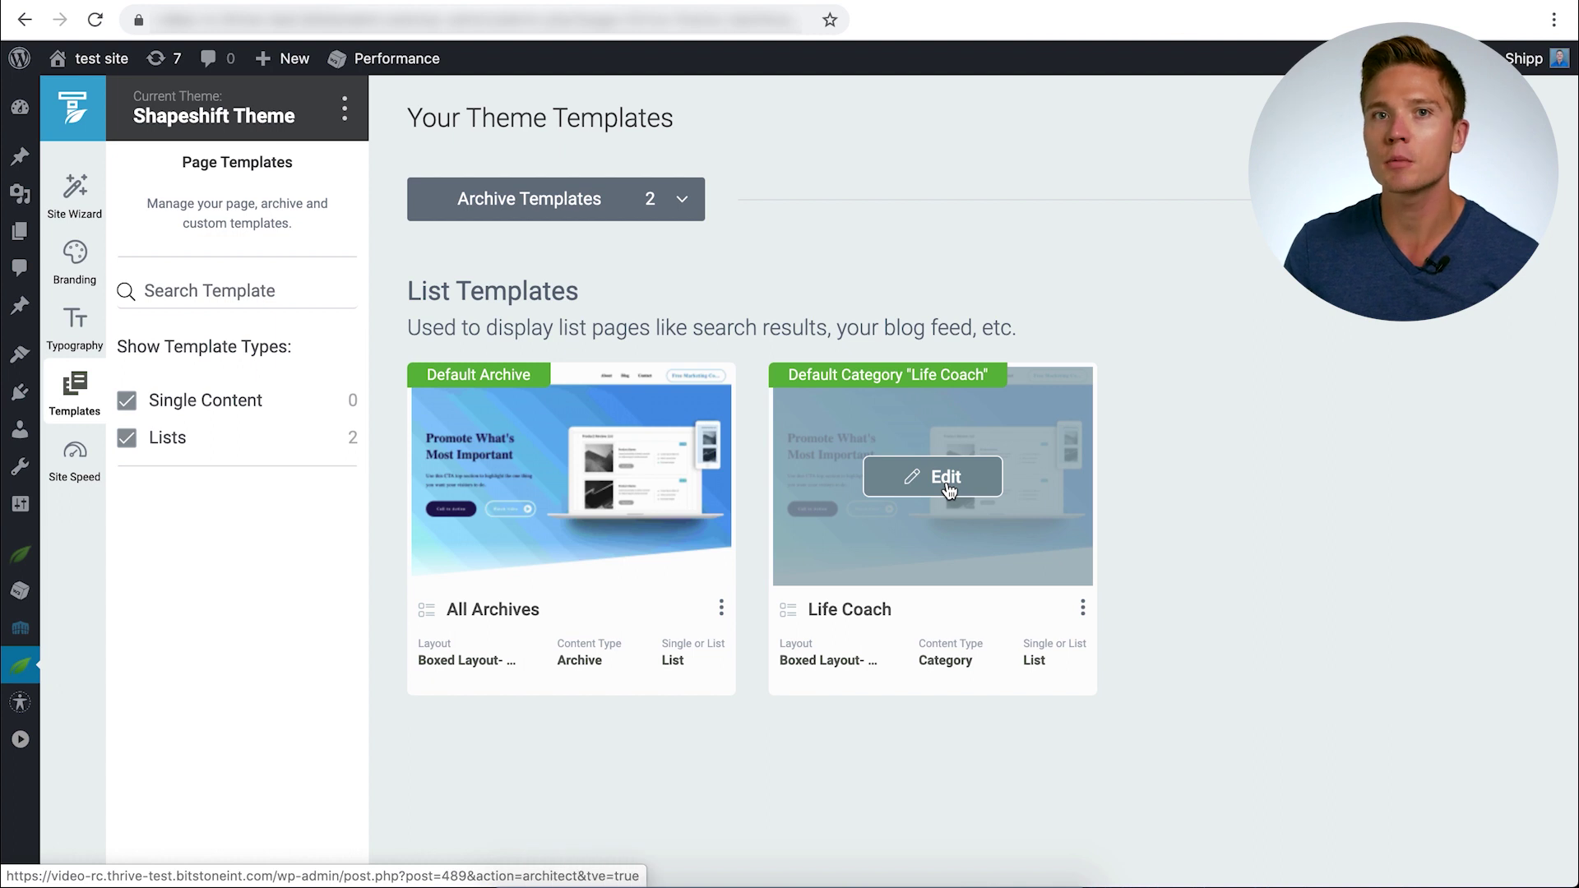
Open the Life Coach template for editing and replace its top section with the theme's "Page Banner - Call to Action 07".
left_click(947, 488)
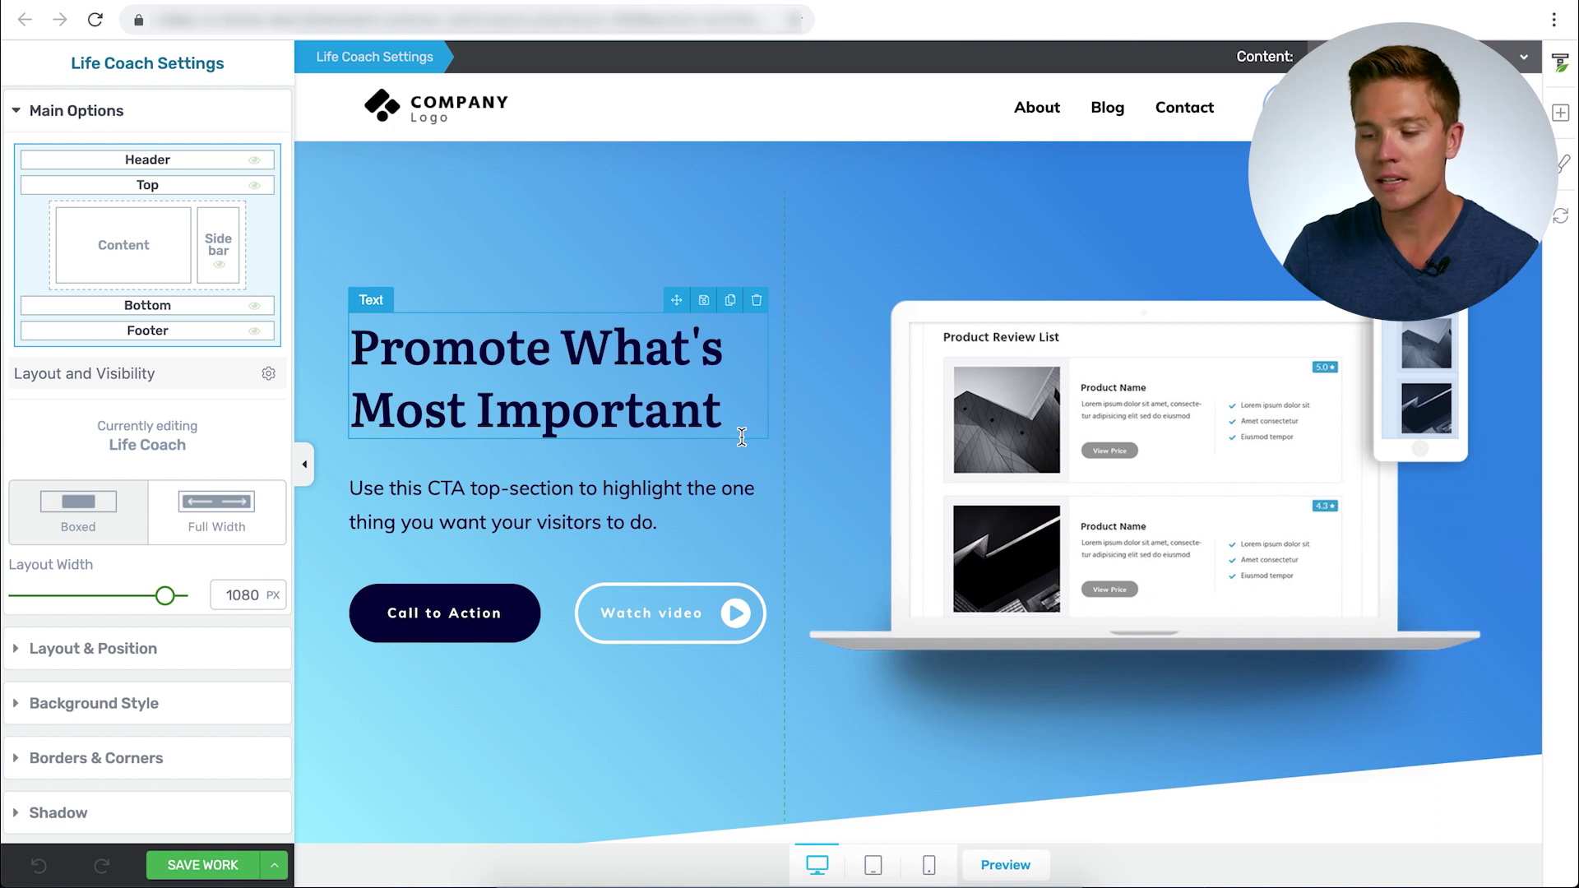
left_click(557, 181)
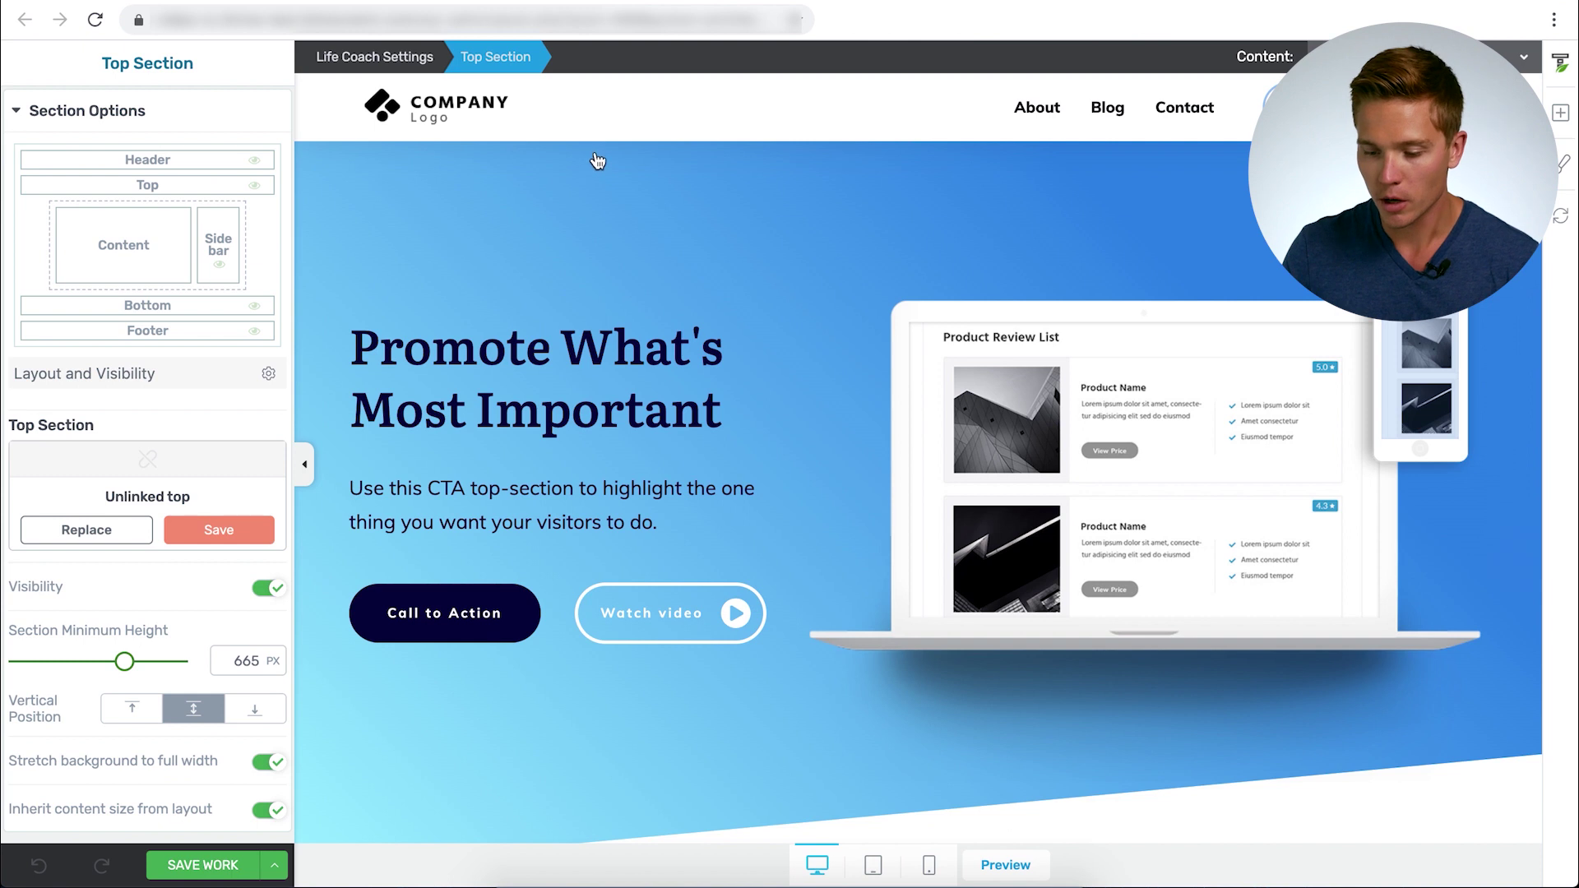
left_click(71, 529)
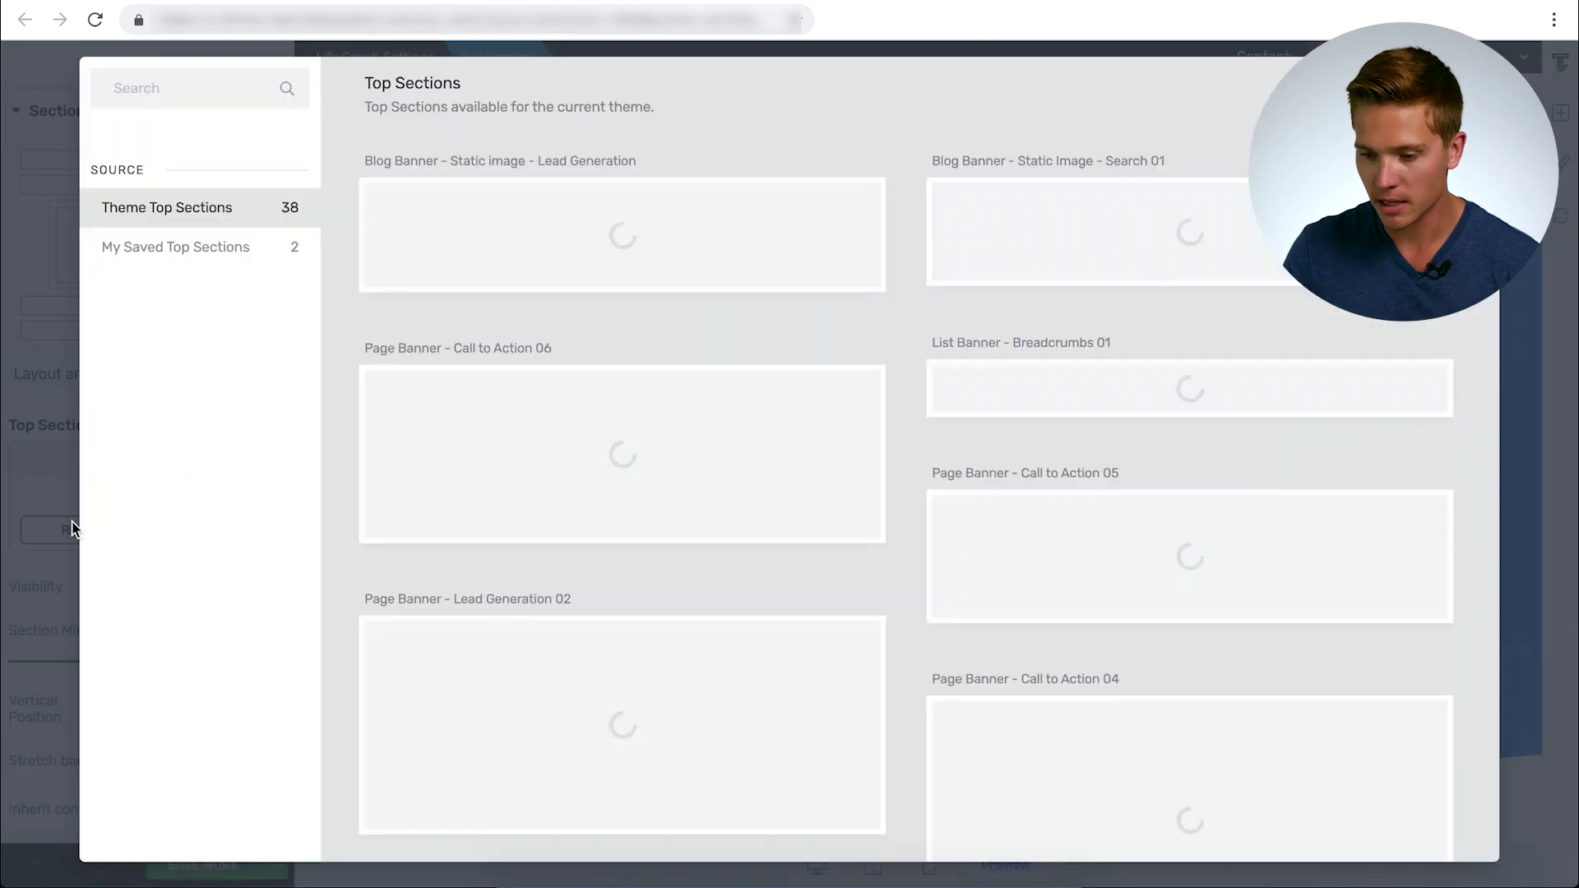
scroll(968, 569, "down", 10)
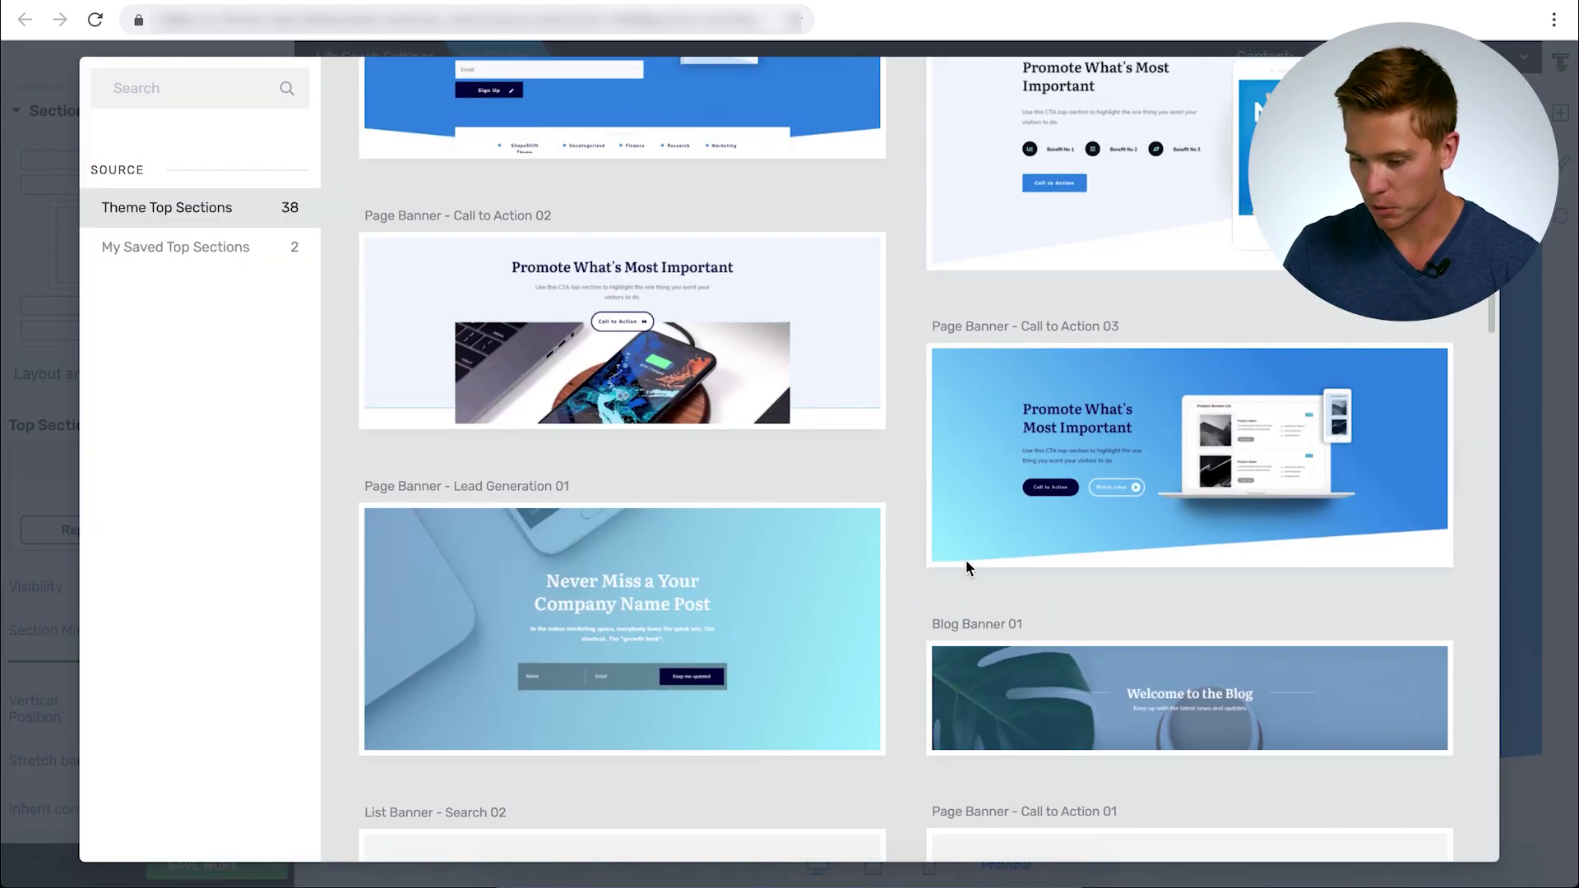
scroll(968, 569, "down", 8)
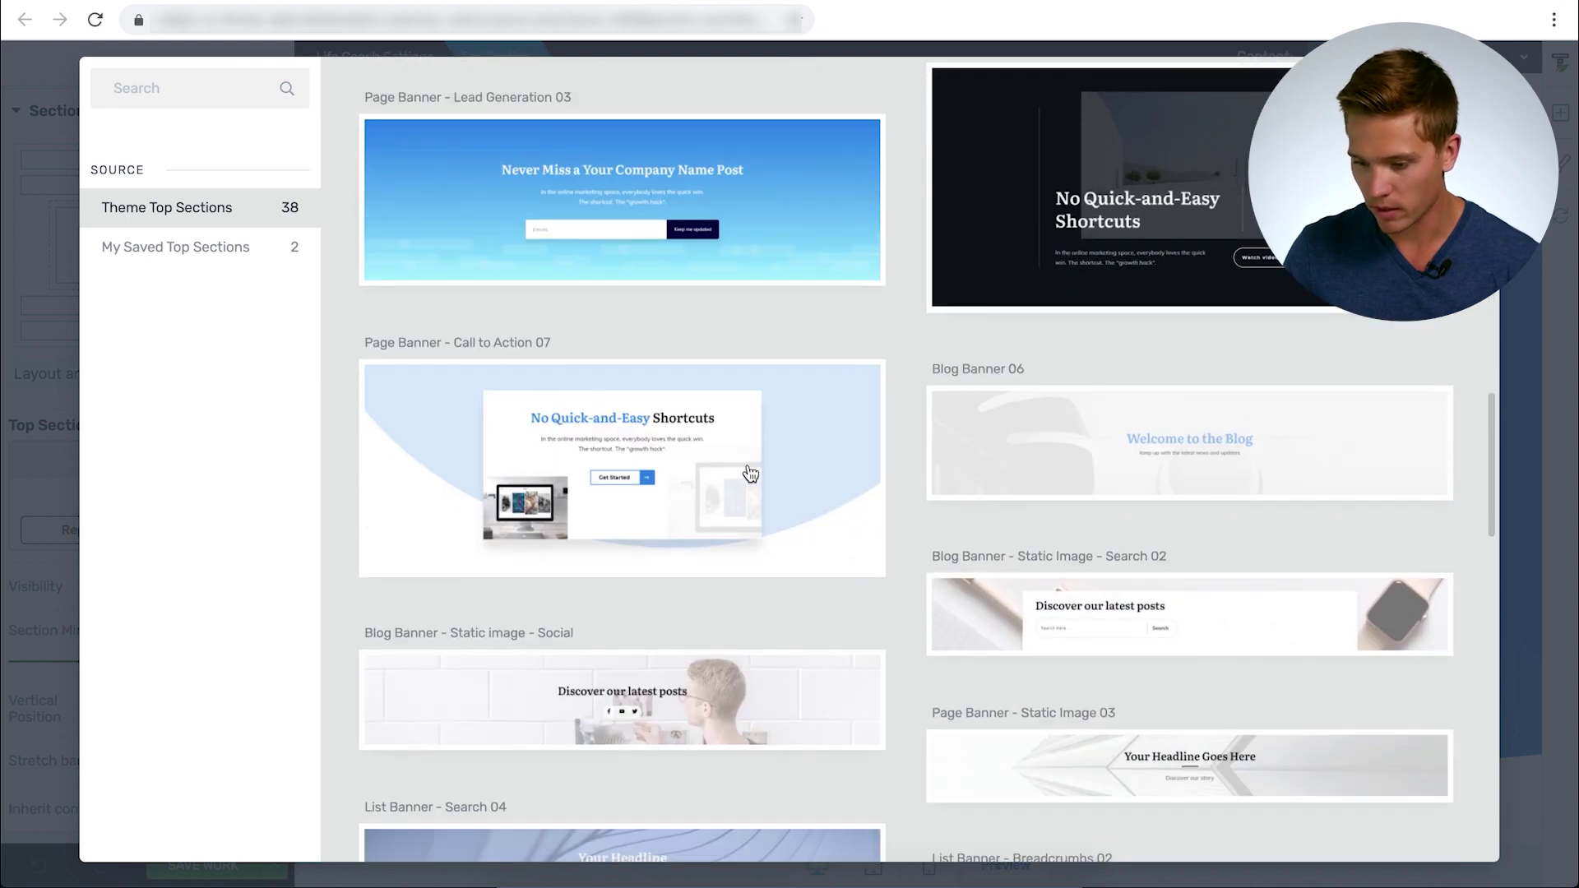
left_click(750, 474)
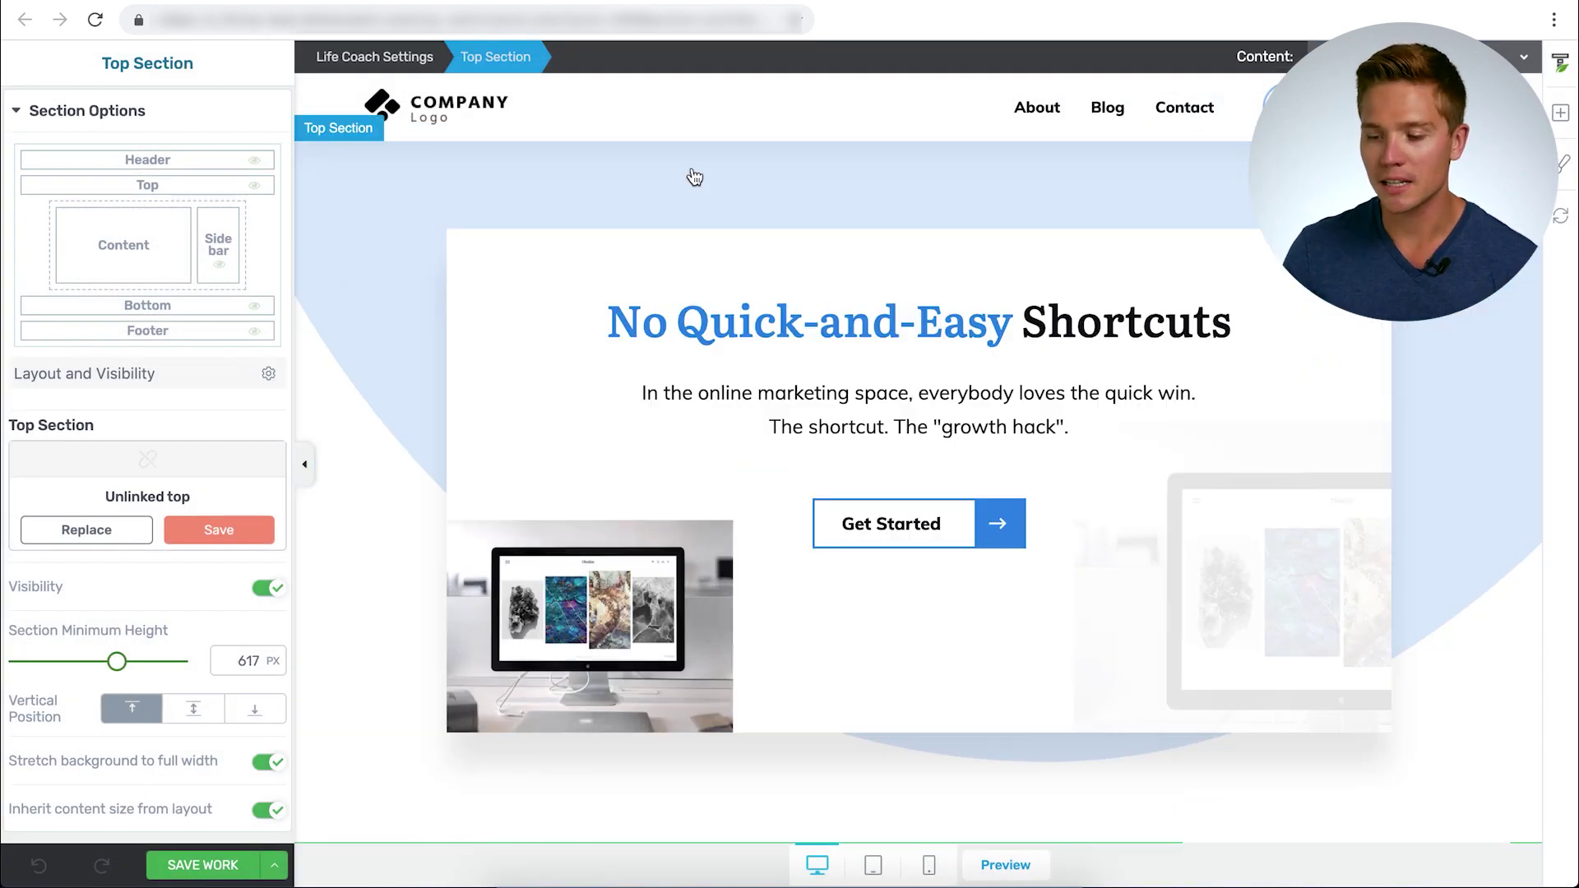
Replace the template of the category post list in the Life Coach template's content area with "Image & Text 12".
scroll(643, 534, "down", 10)
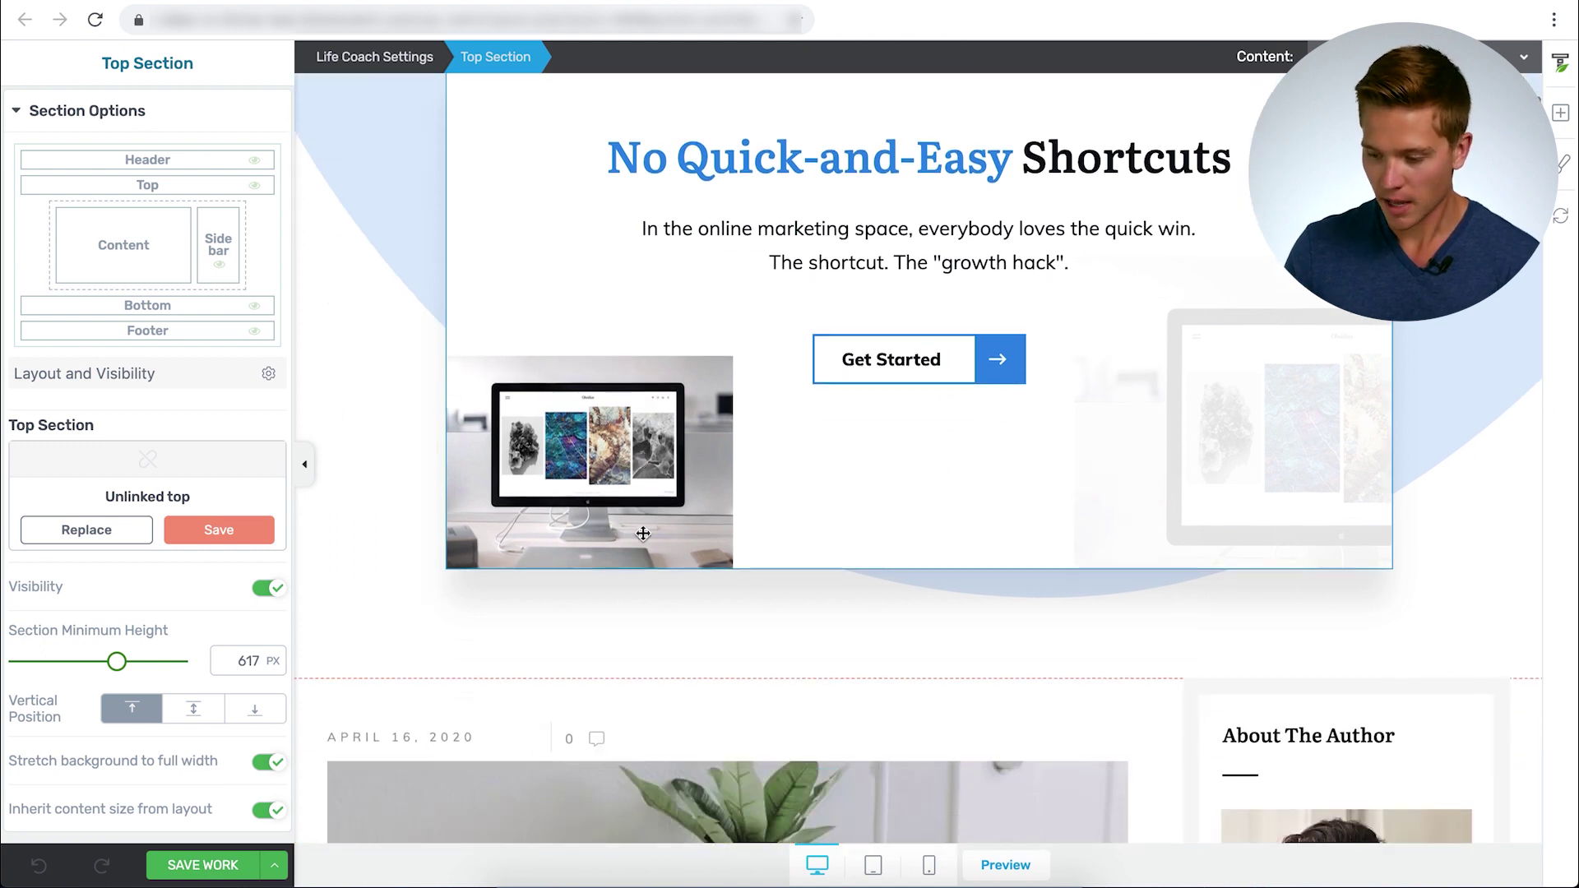
scroll(643, 534, "up", 5)
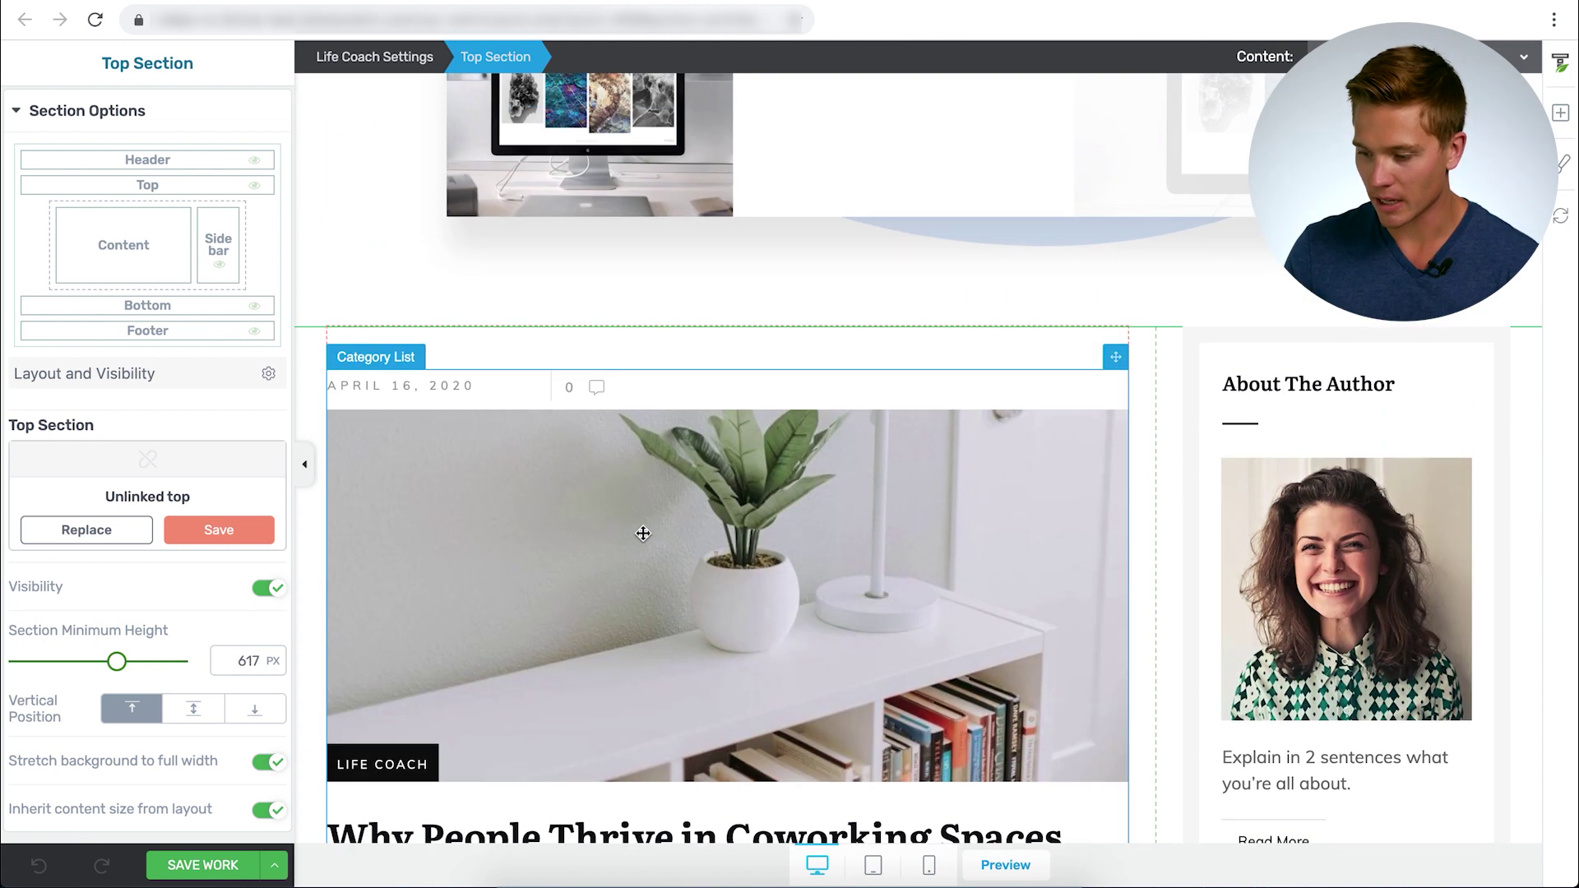
left_click(782, 366)
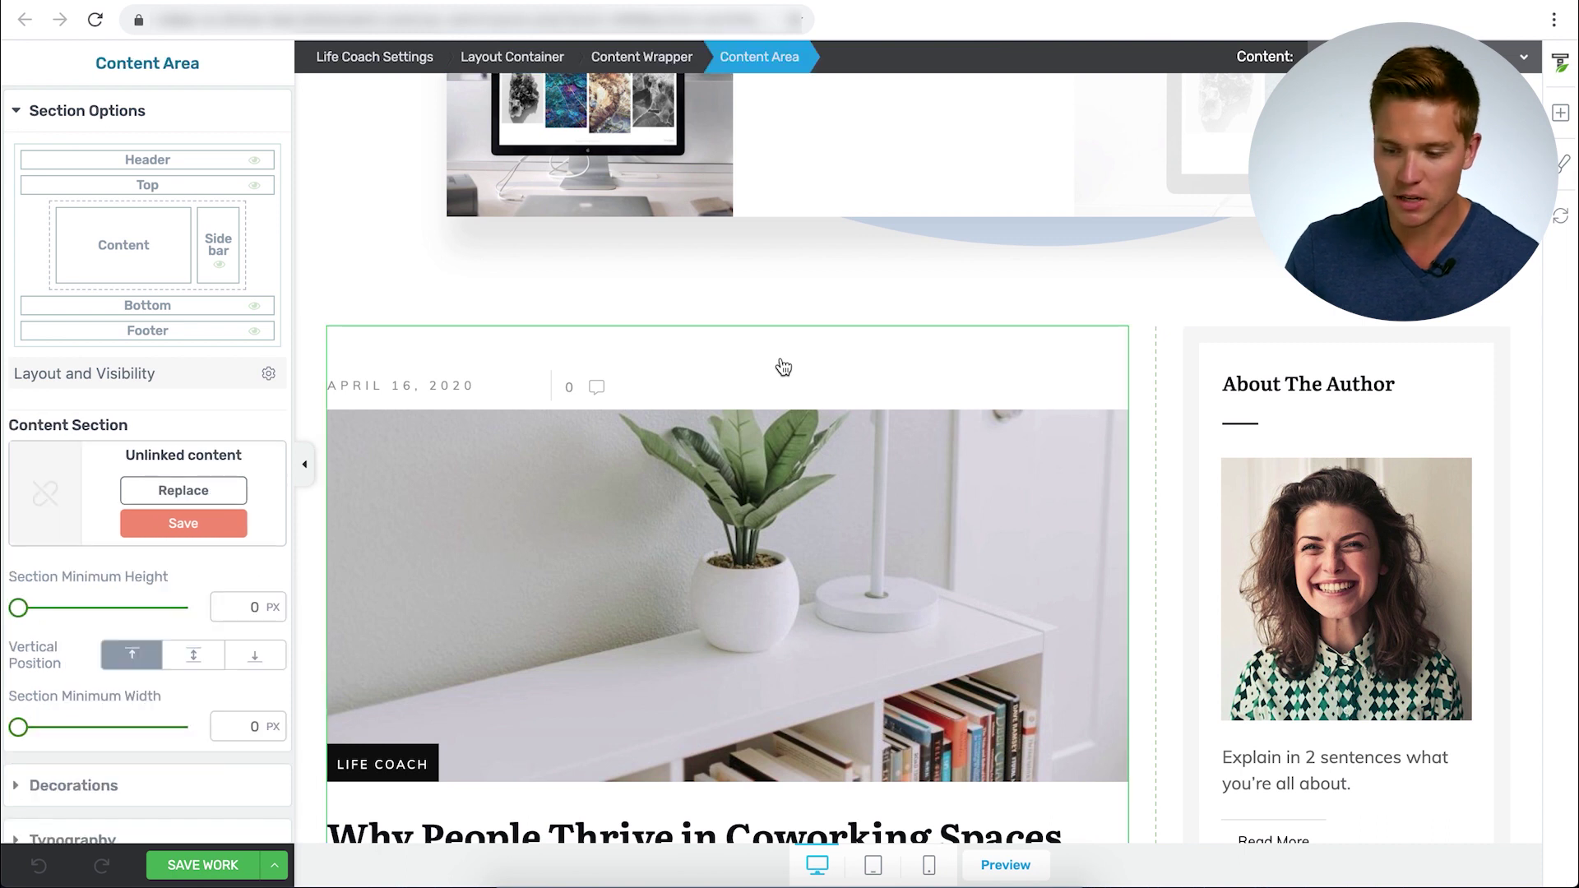
left_click(779, 447)
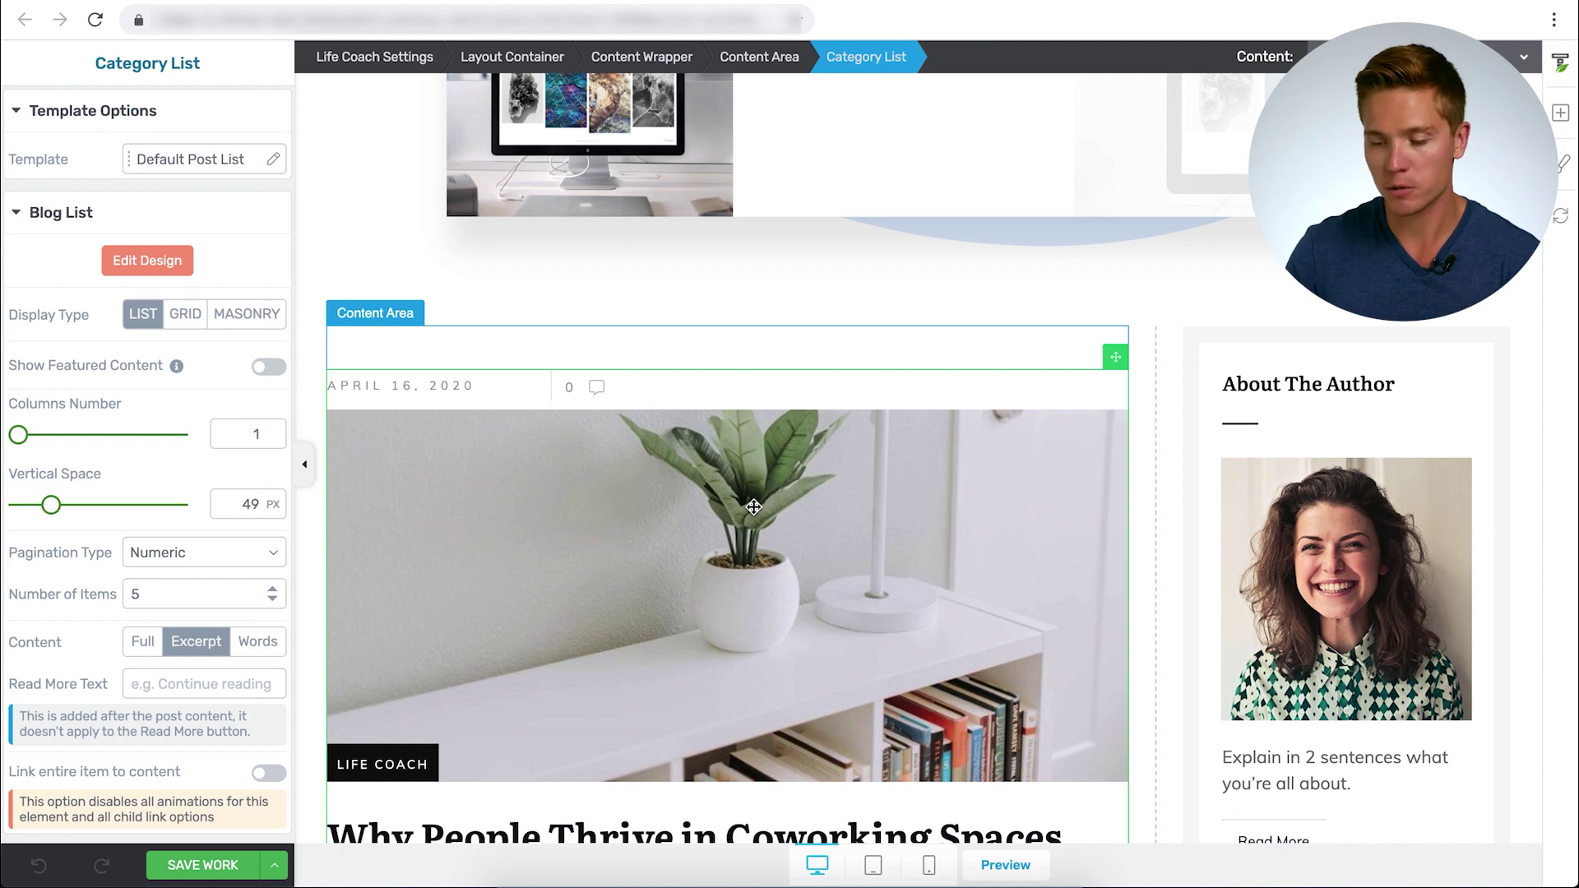
scroll(753, 506, "down", 1)
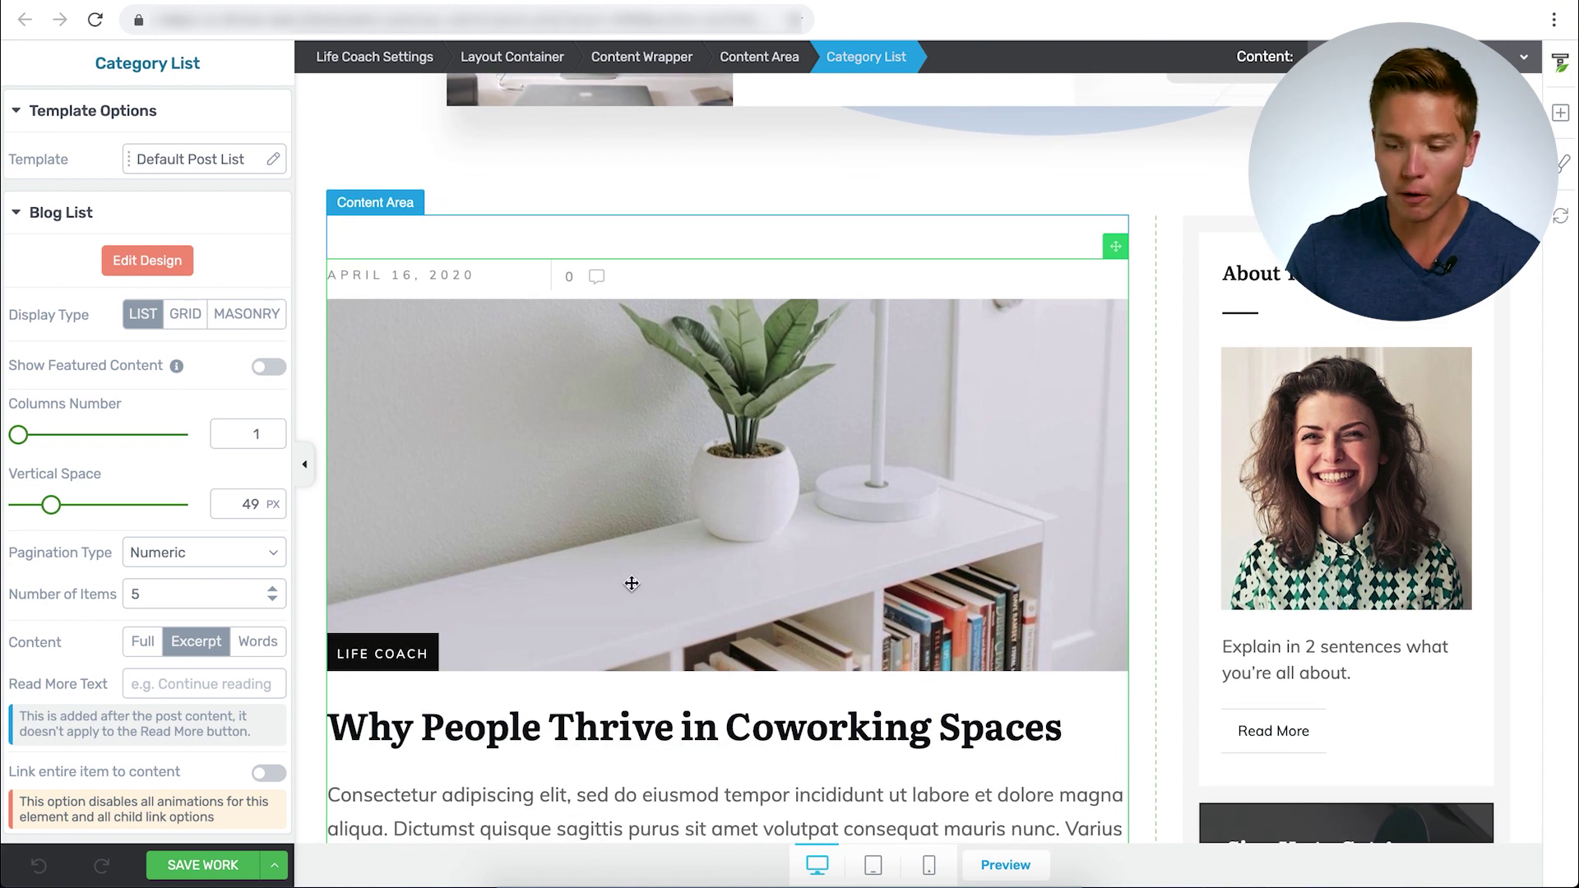
scroll(631, 583, "down", 1)
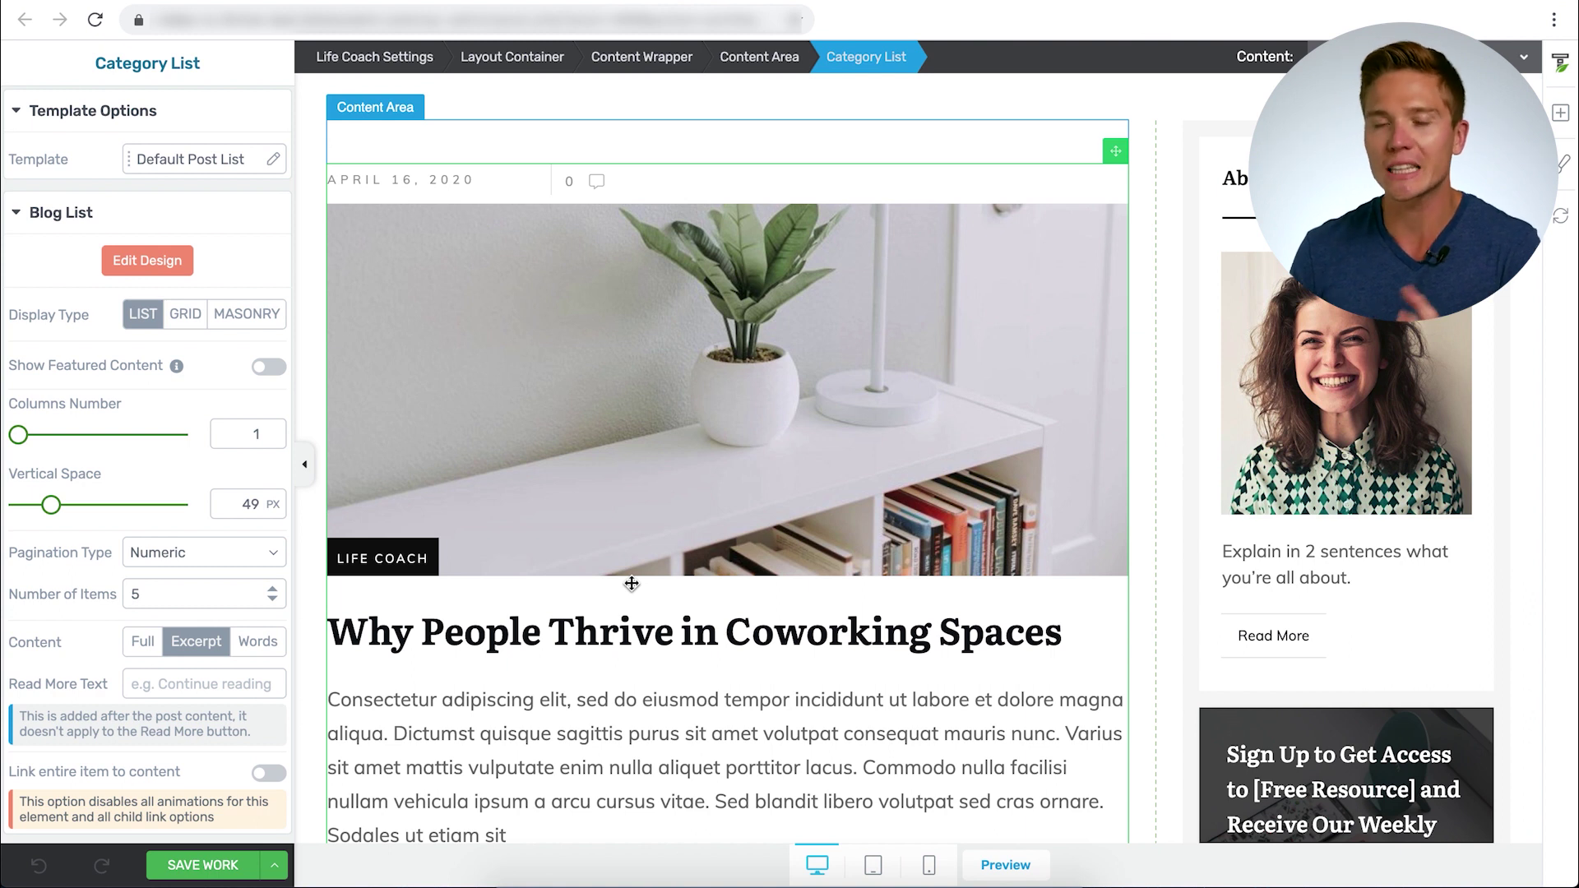
scroll(631, 583, "down", 1)
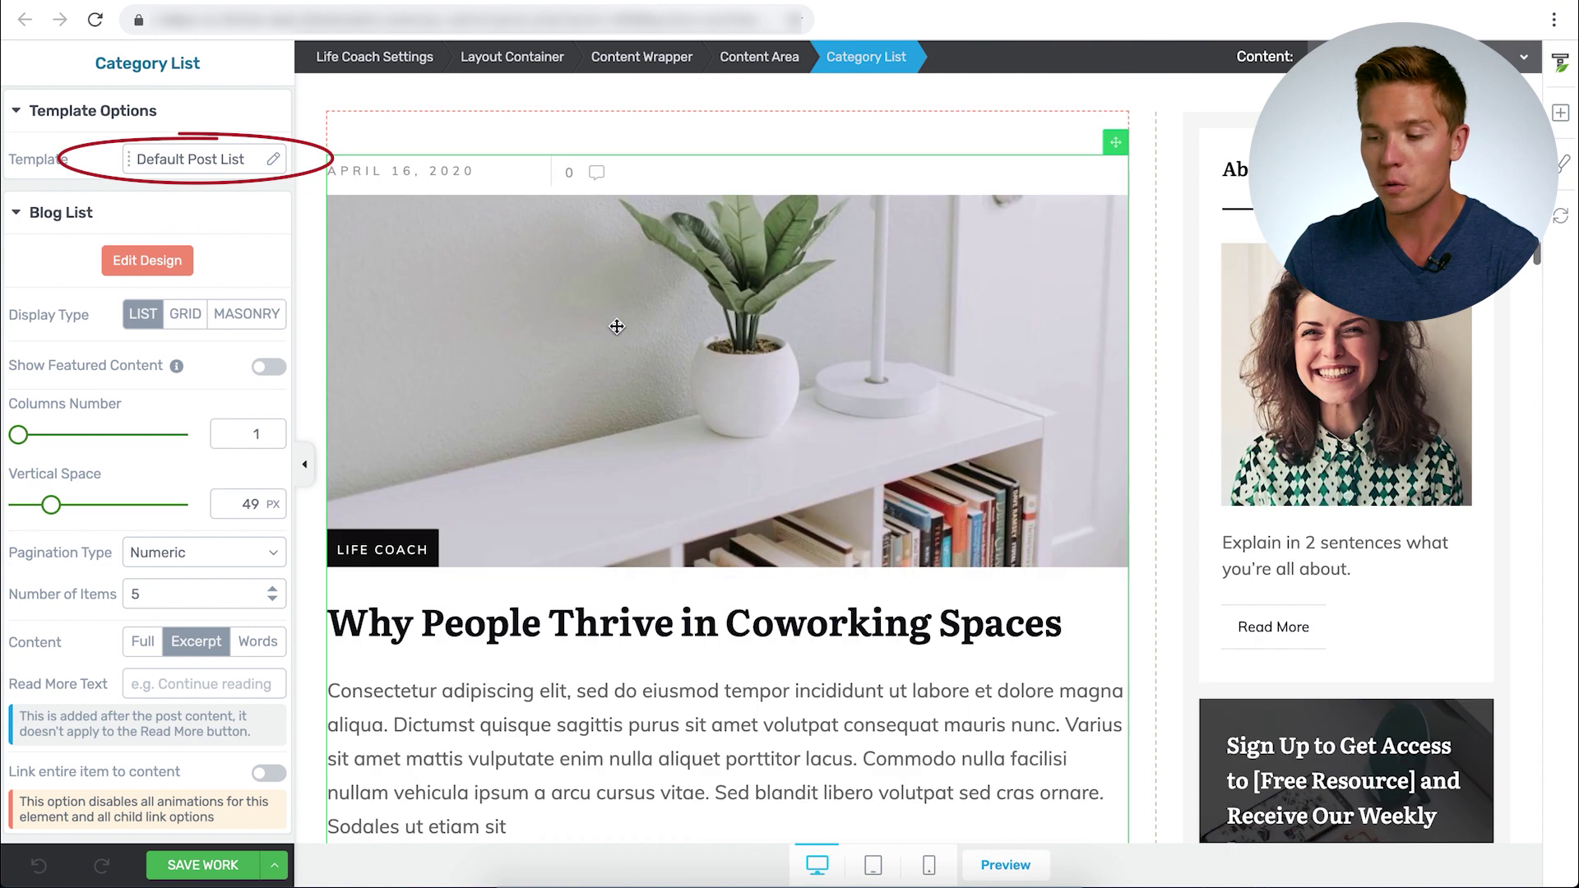
scroll(670, 254, "up", 2)
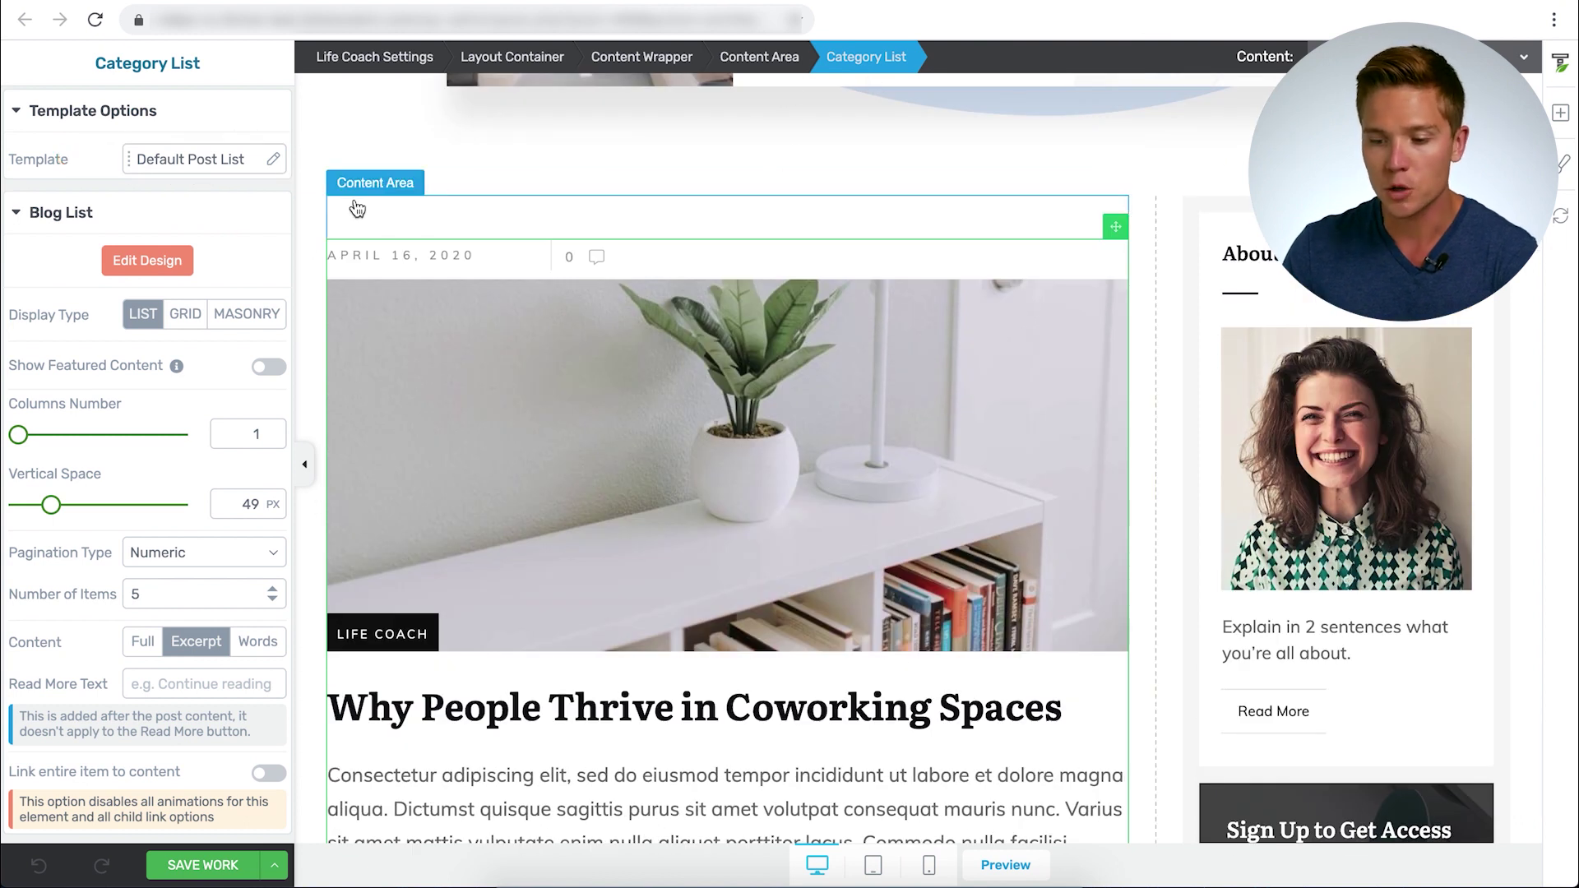
left_click(277, 168)
scroll(693, 522, "down", 1)
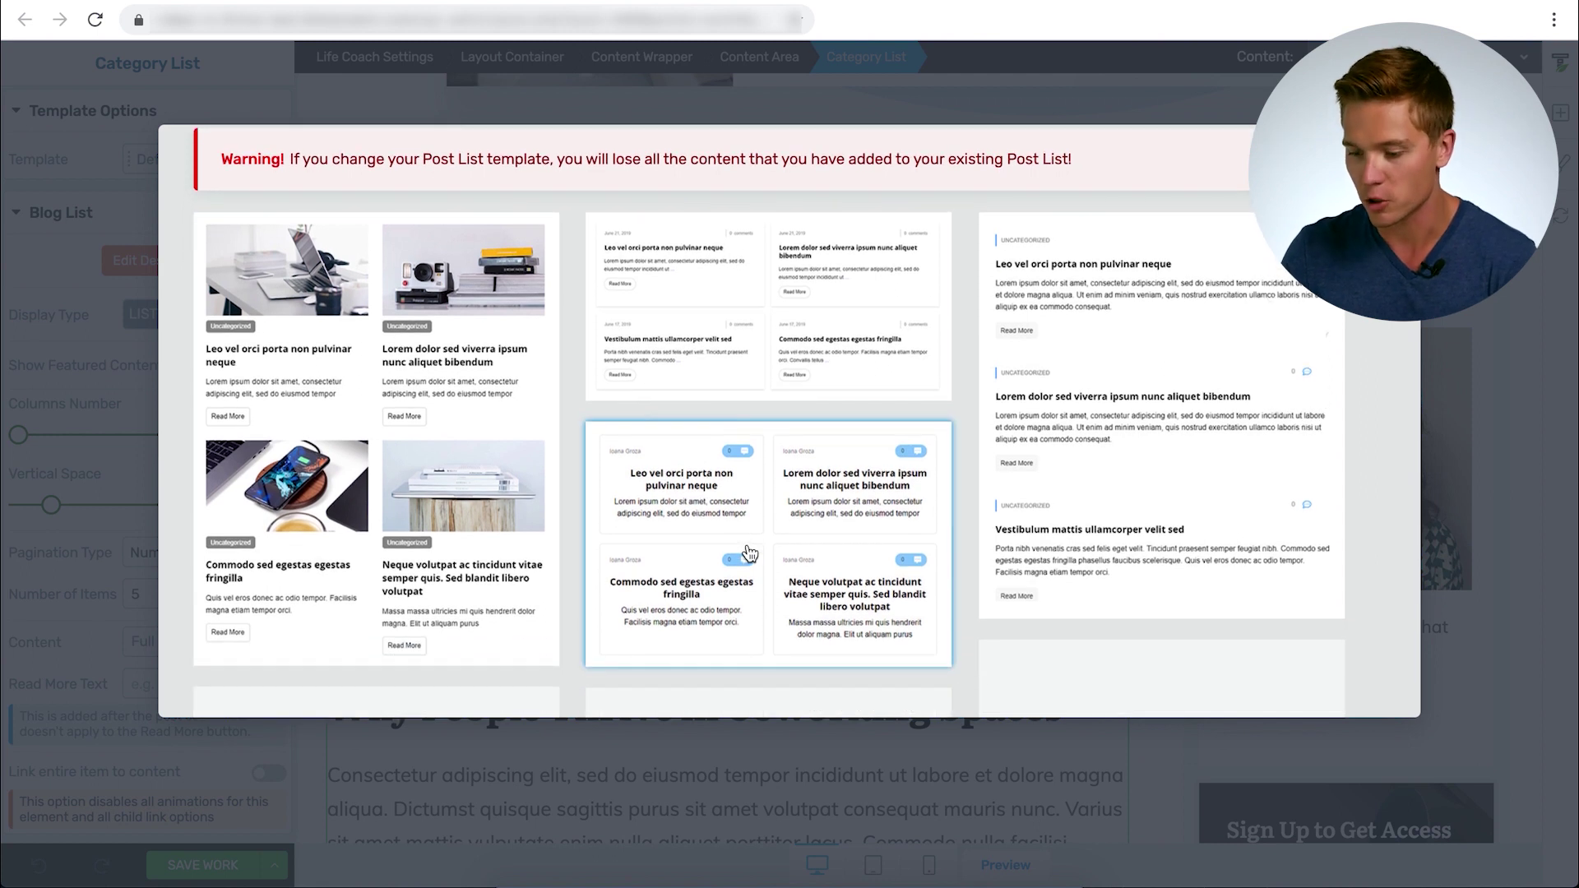
scroll(749, 552, "down", 5)
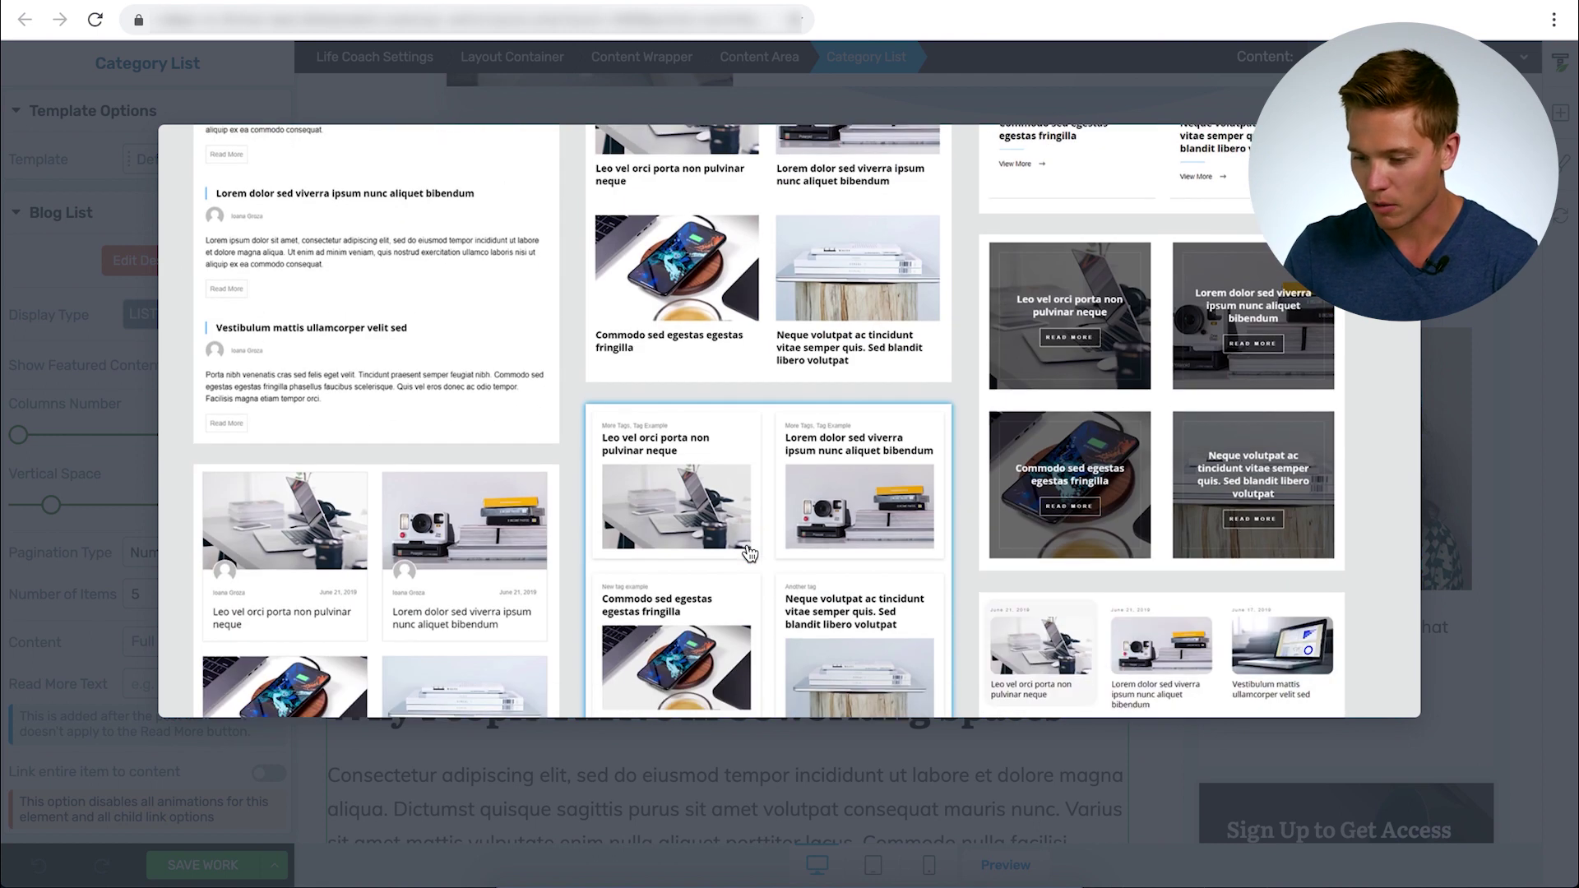
scroll(748, 553, "down", 8)
scroll(744, 581, "down", 2)
scroll(744, 581, "down", 1)
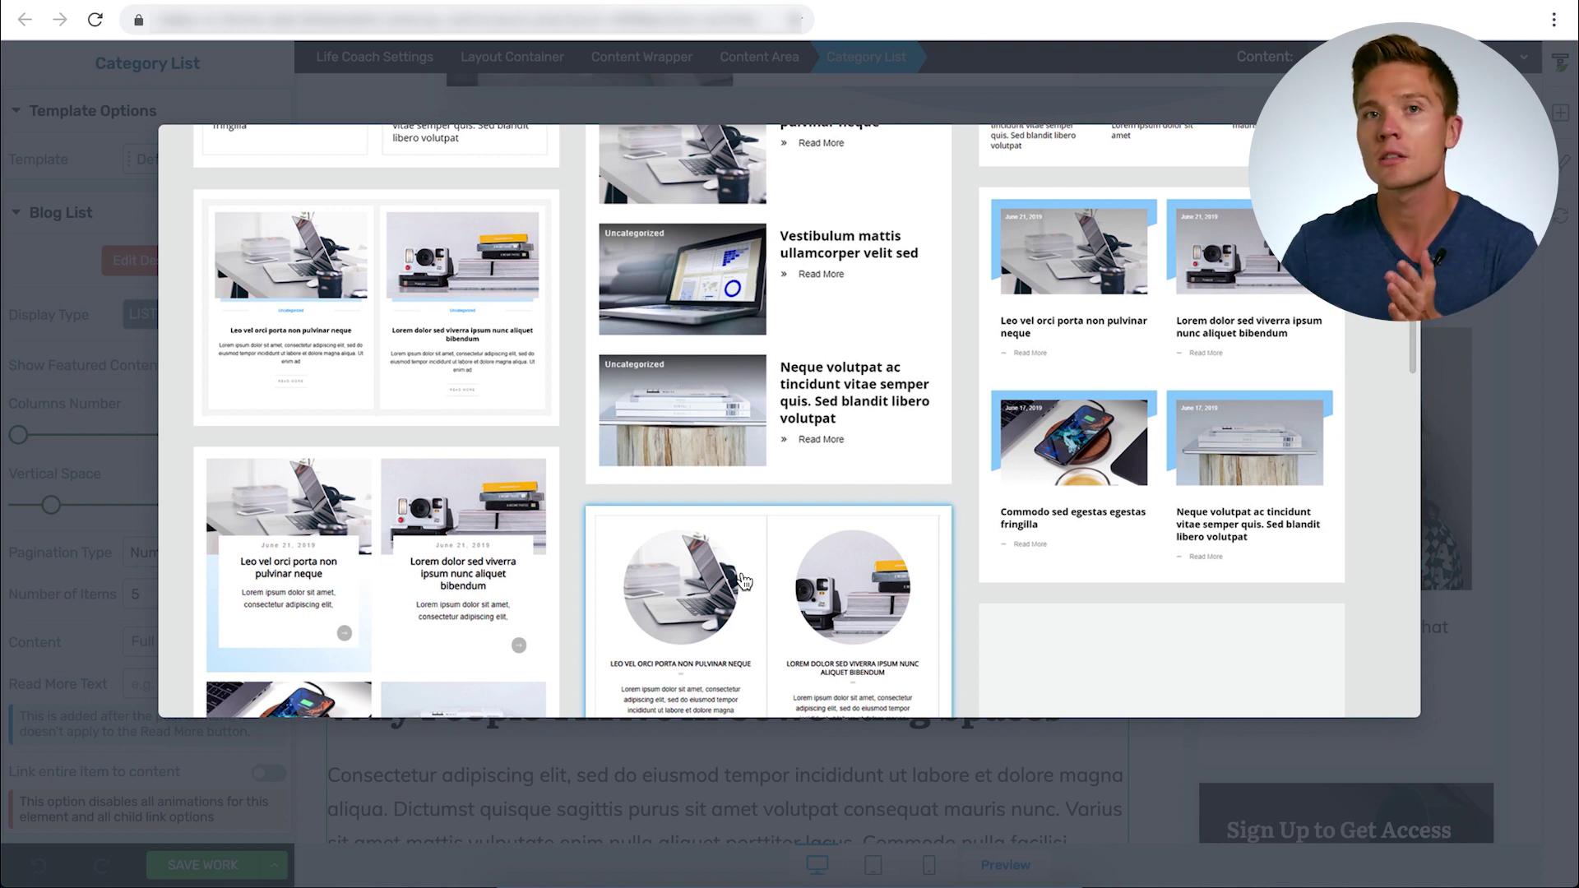
scroll(757, 564, "down", 10)
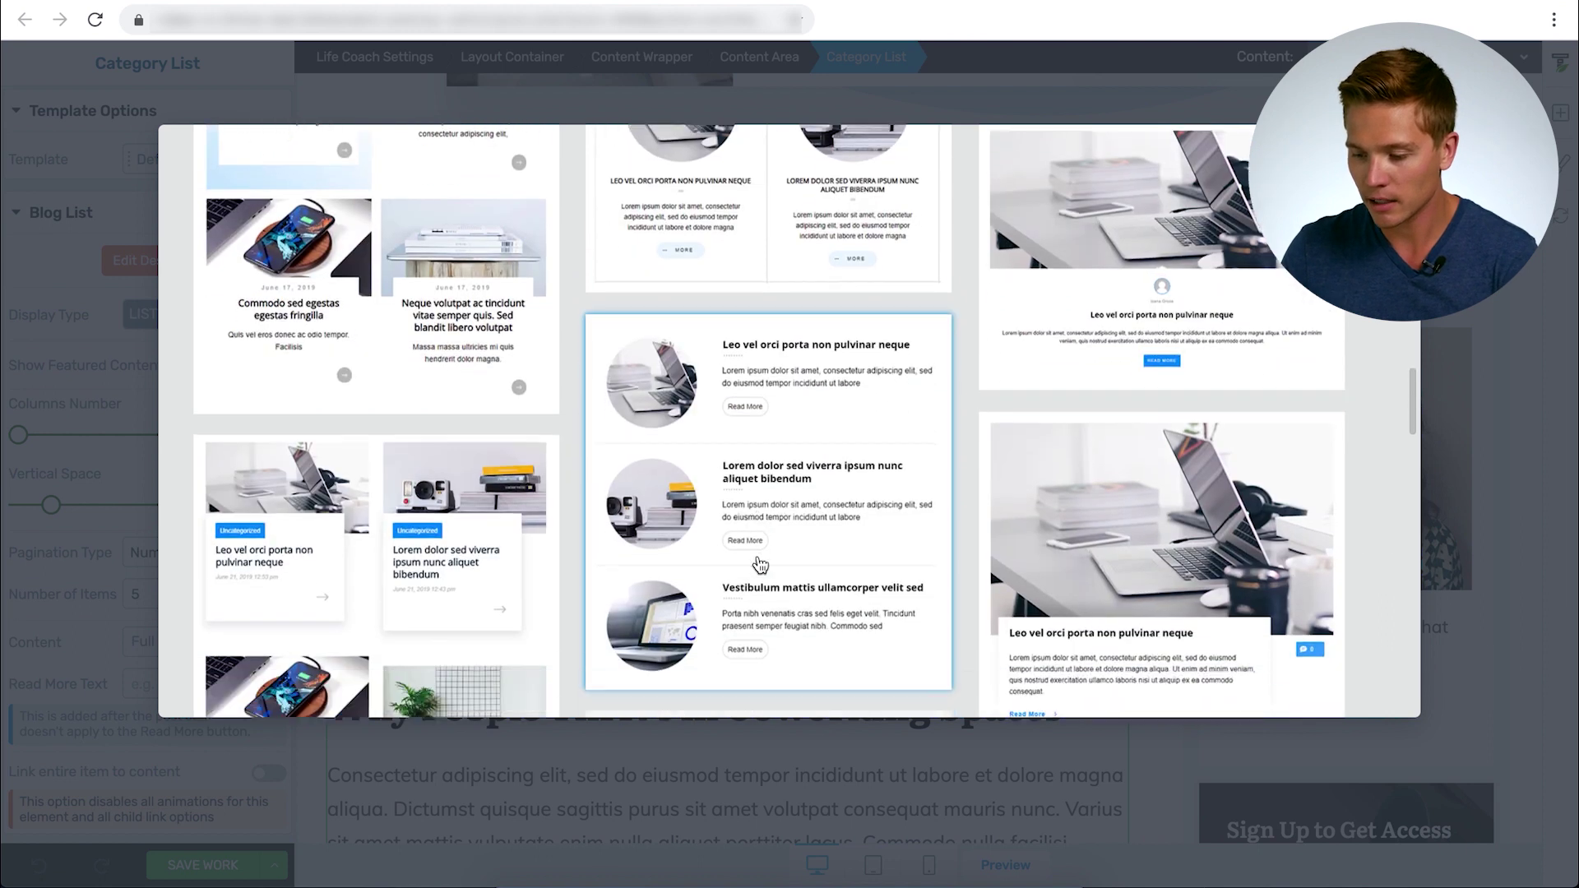
left_click(787, 409)
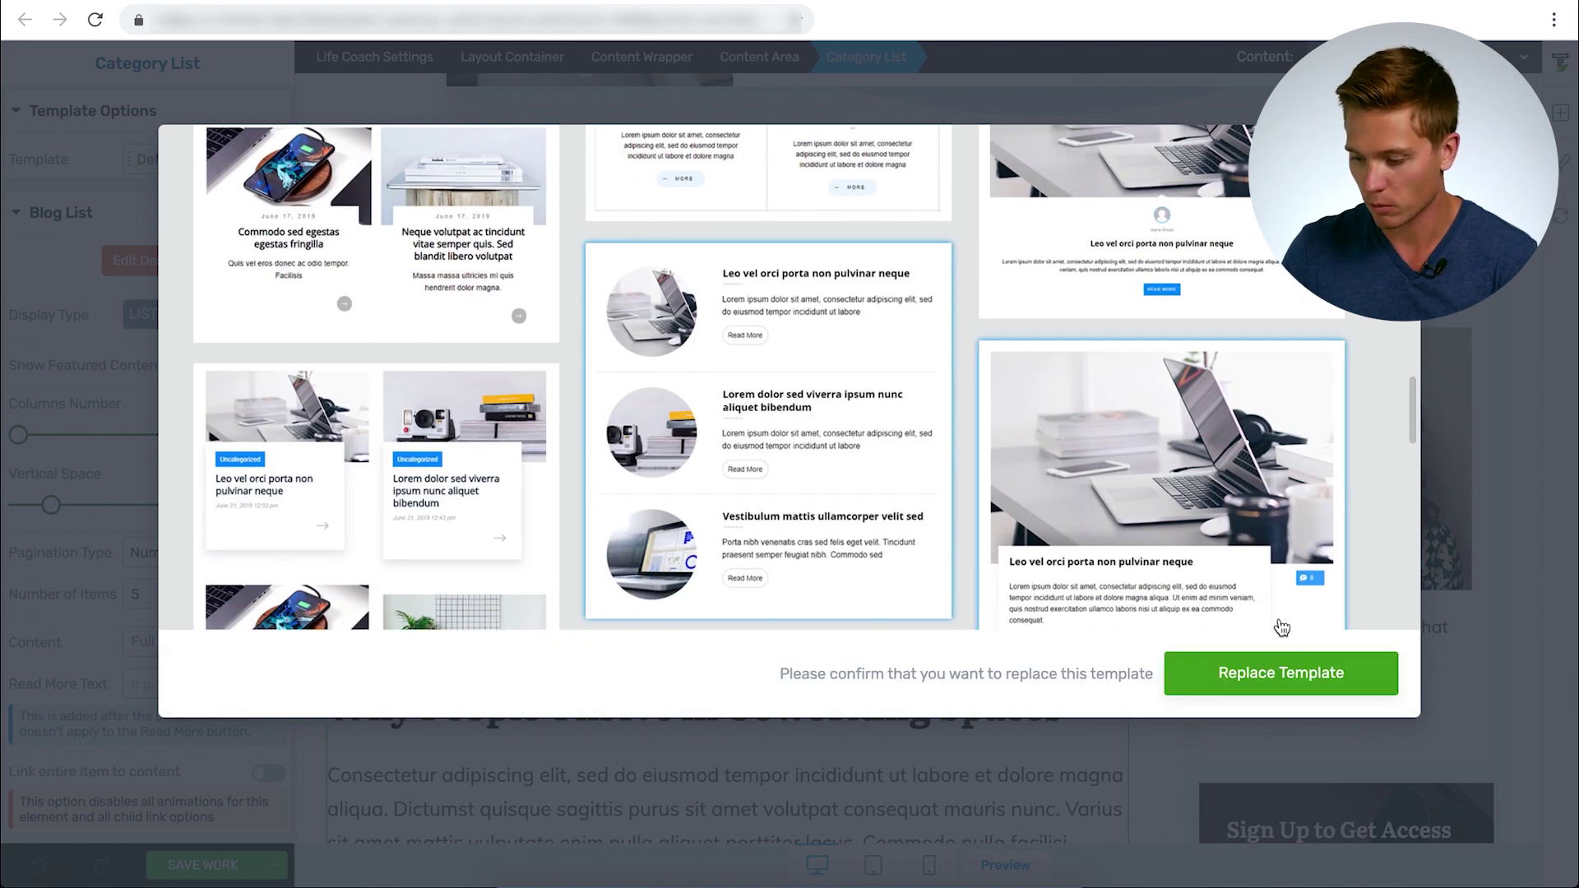
left_click(1291, 673)
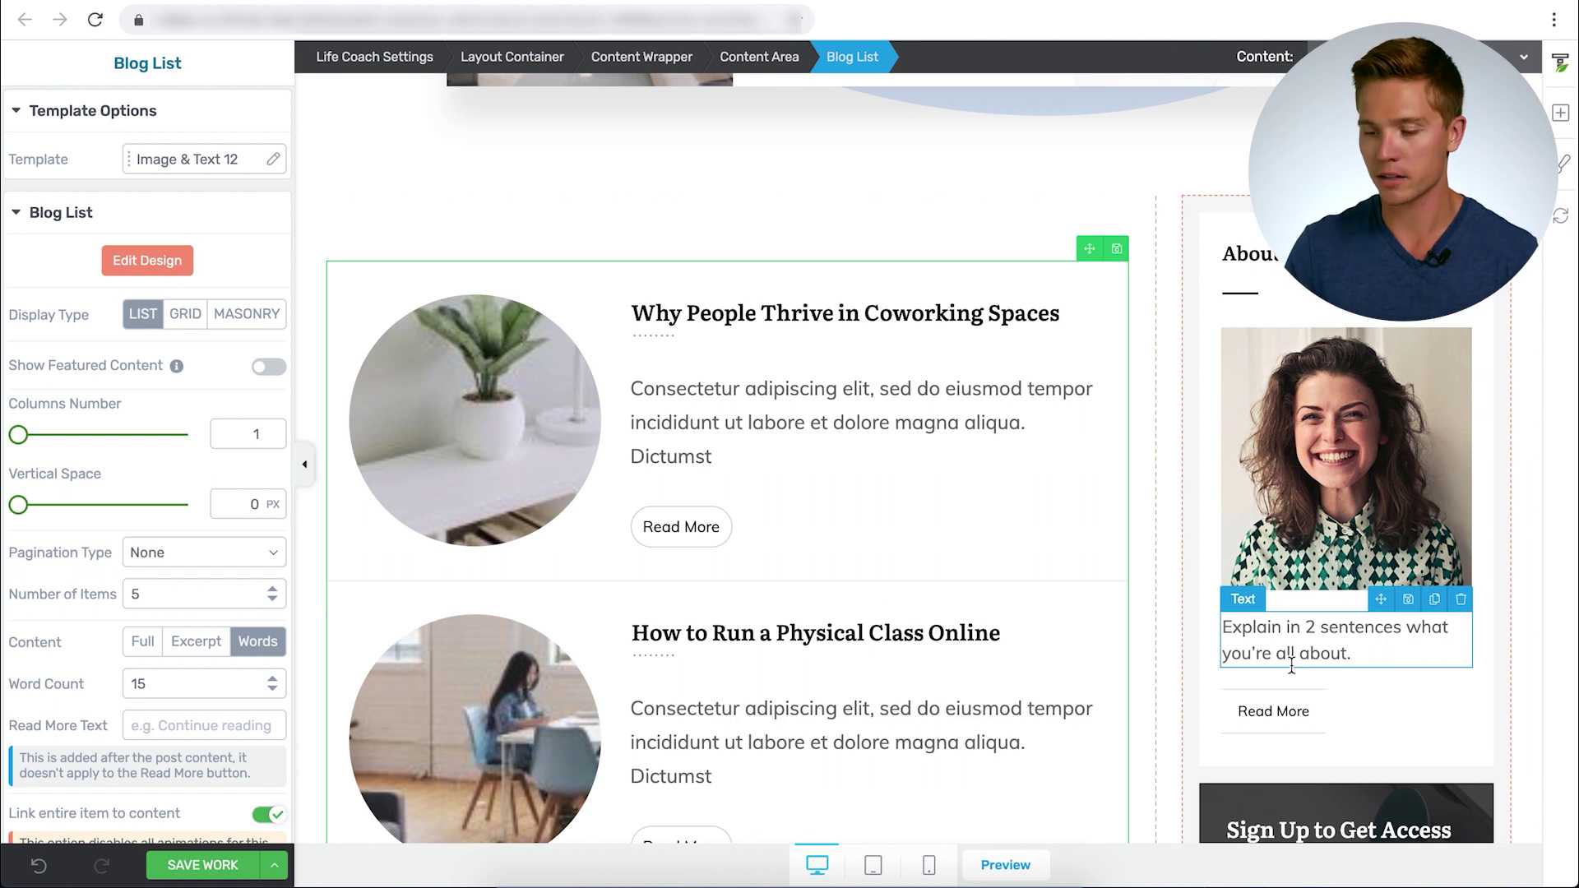
Look over the redesigned post list beneath the banner and save the Life Coach template.
scroll(910, 593, "up", 5)
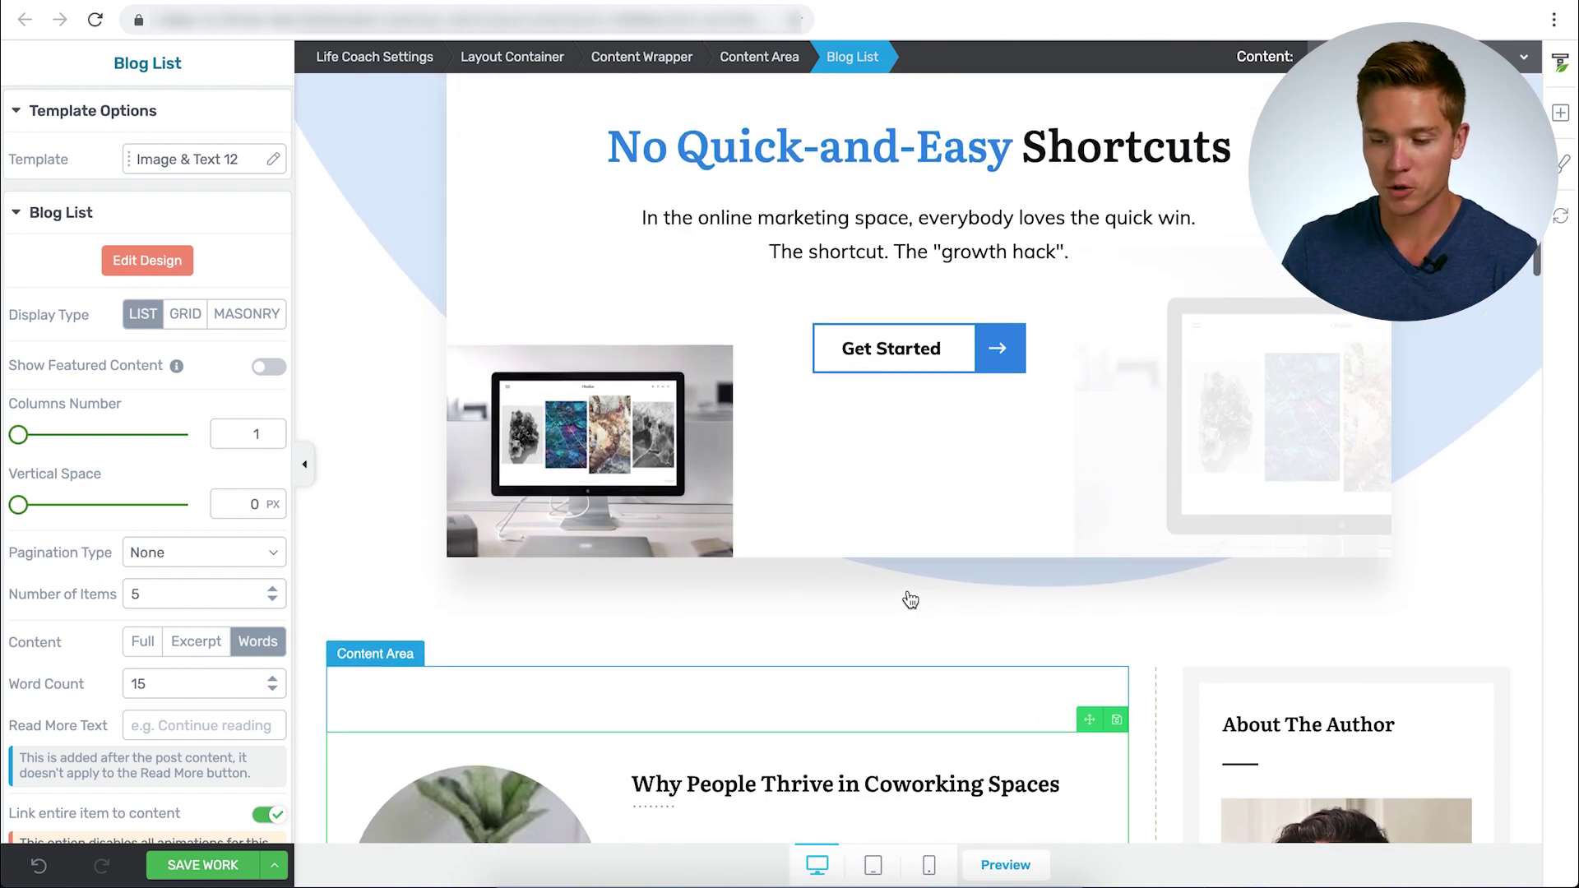
scroll(910, 599, "down", 5)
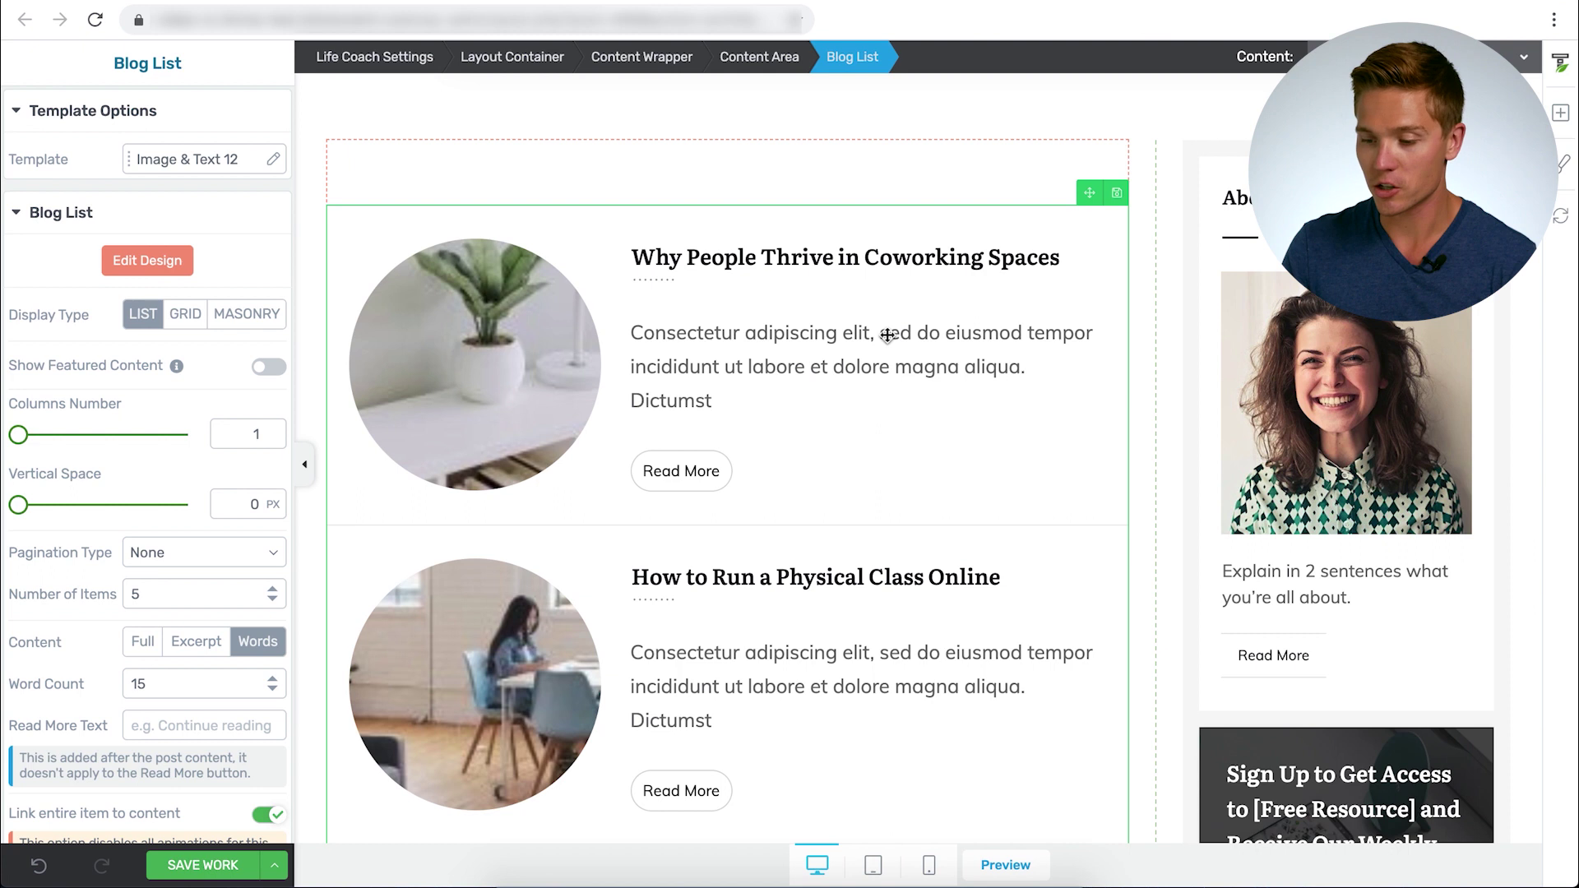
scroll(888, 335, "down", 1)
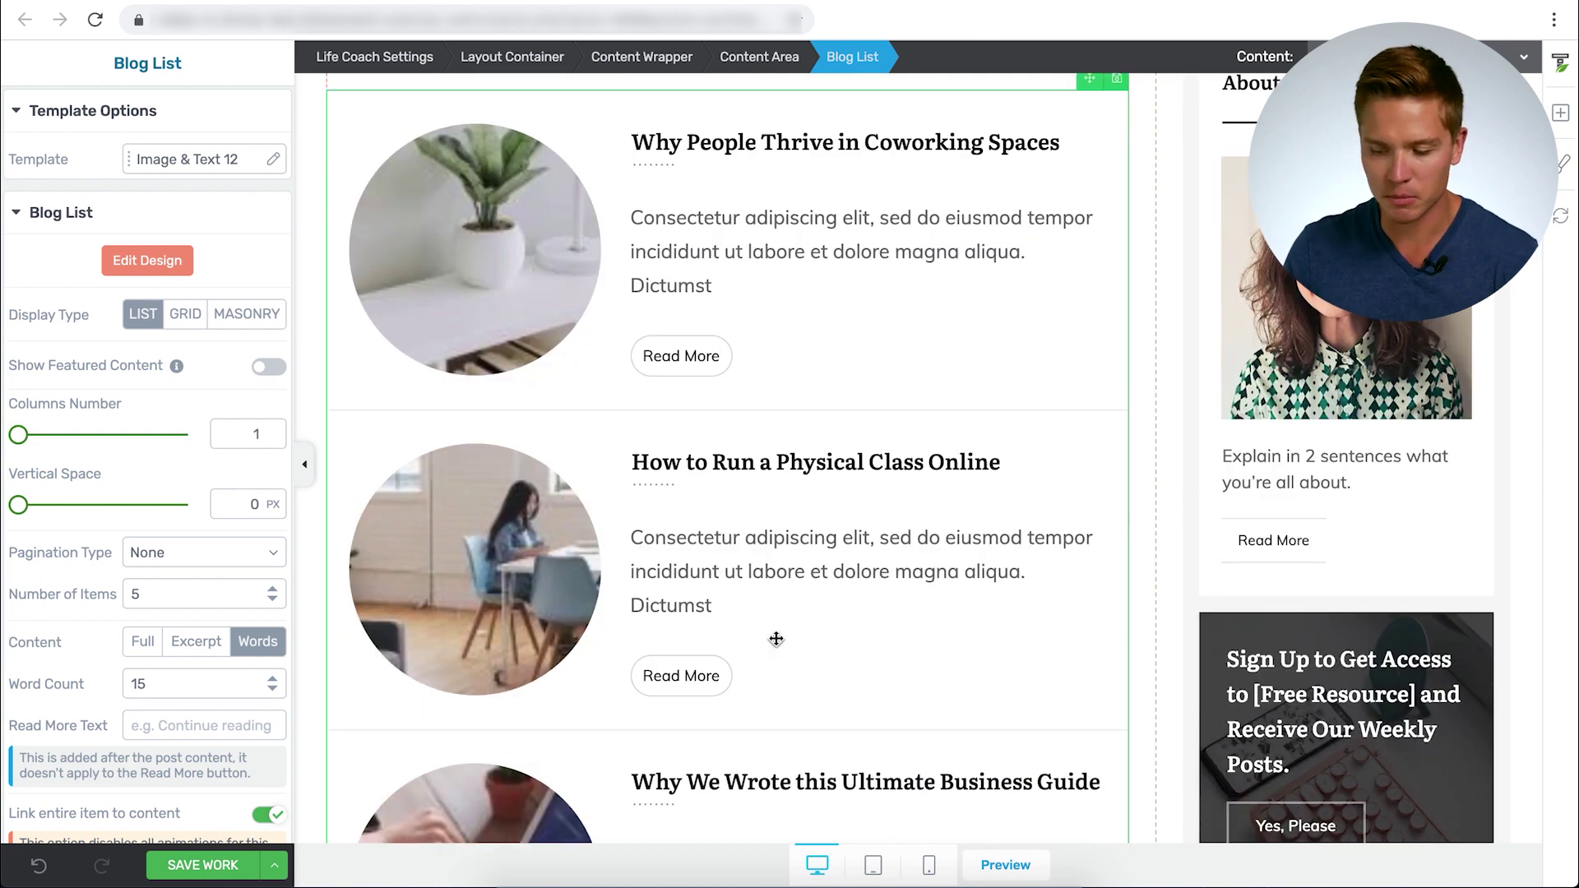
scroll(776, 639, "down", 4)
scroll(775, 543, "up", 3)
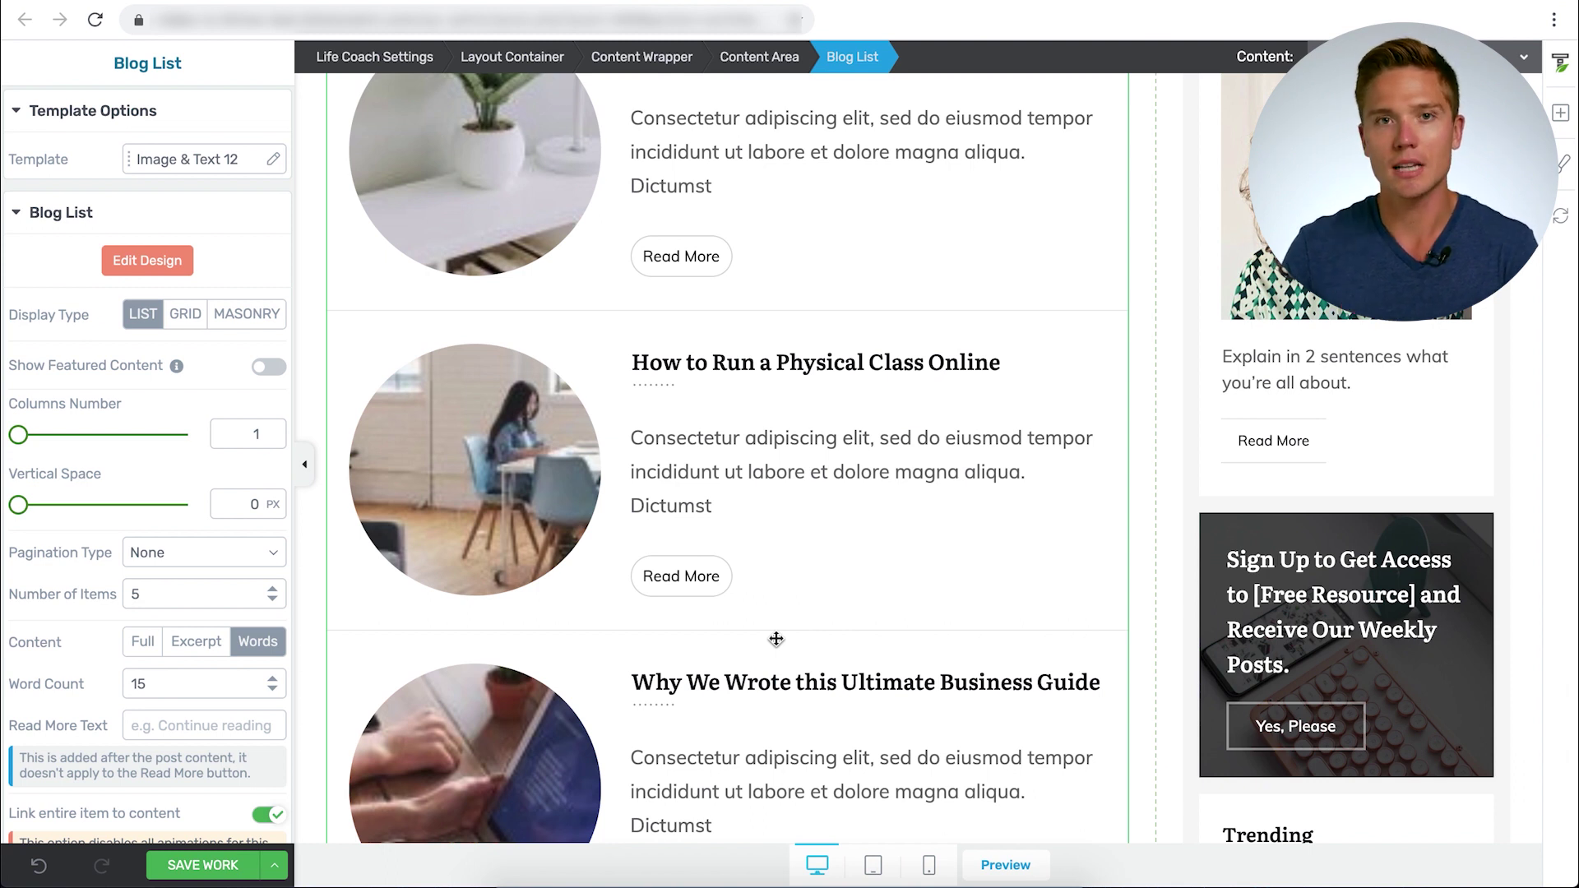
left_click(185, 880)
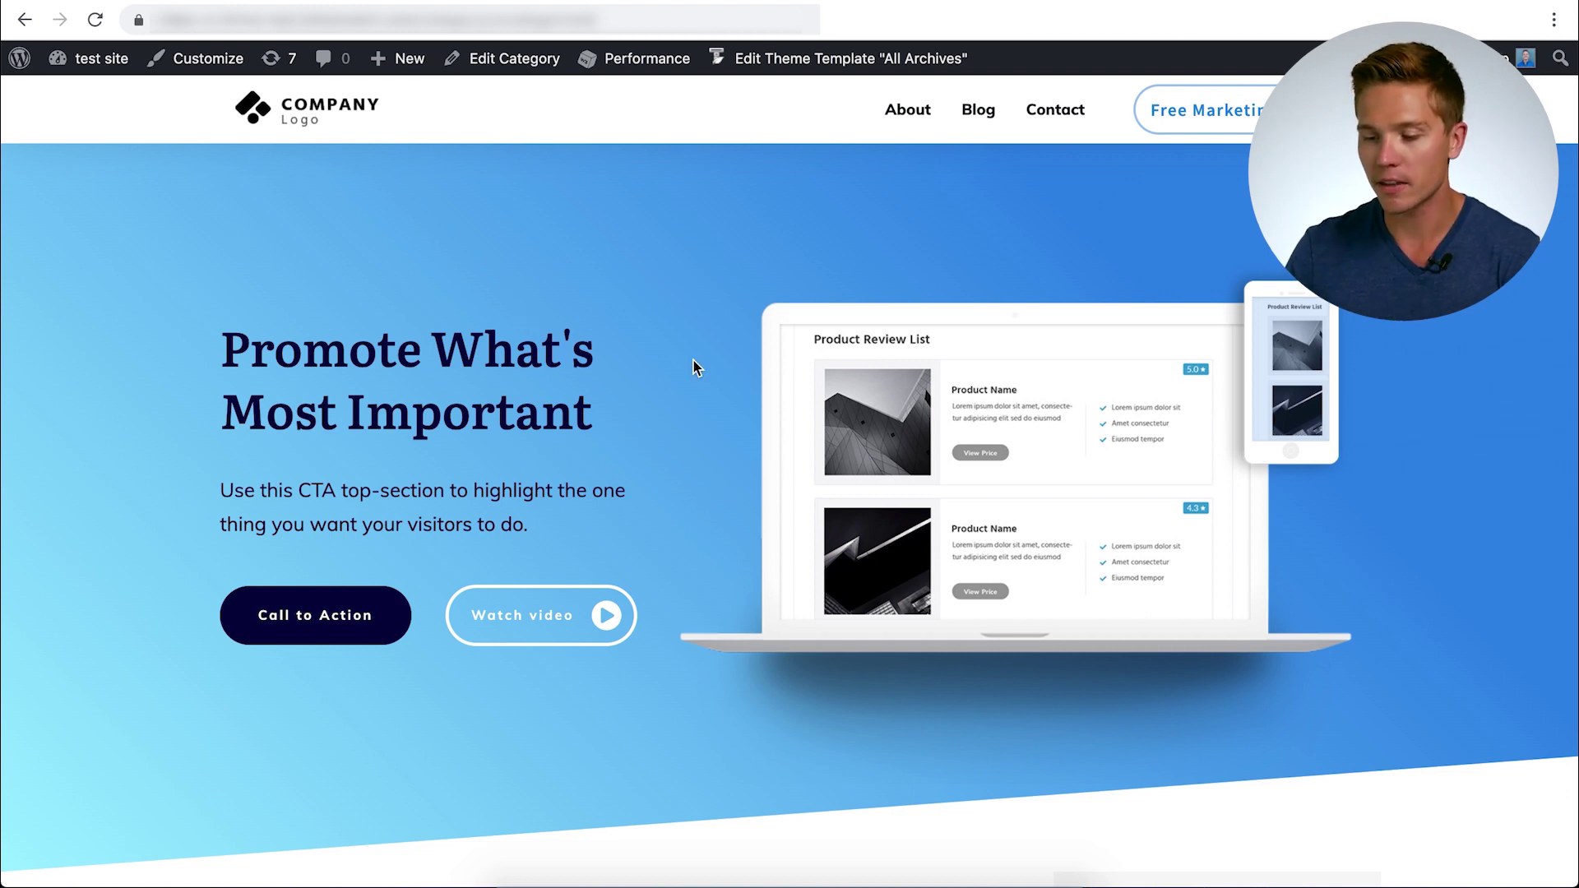
Examine the top section, post list and sidebar of the Uncategorized category page on the live site.
scroll(693, 367, "down", 1)
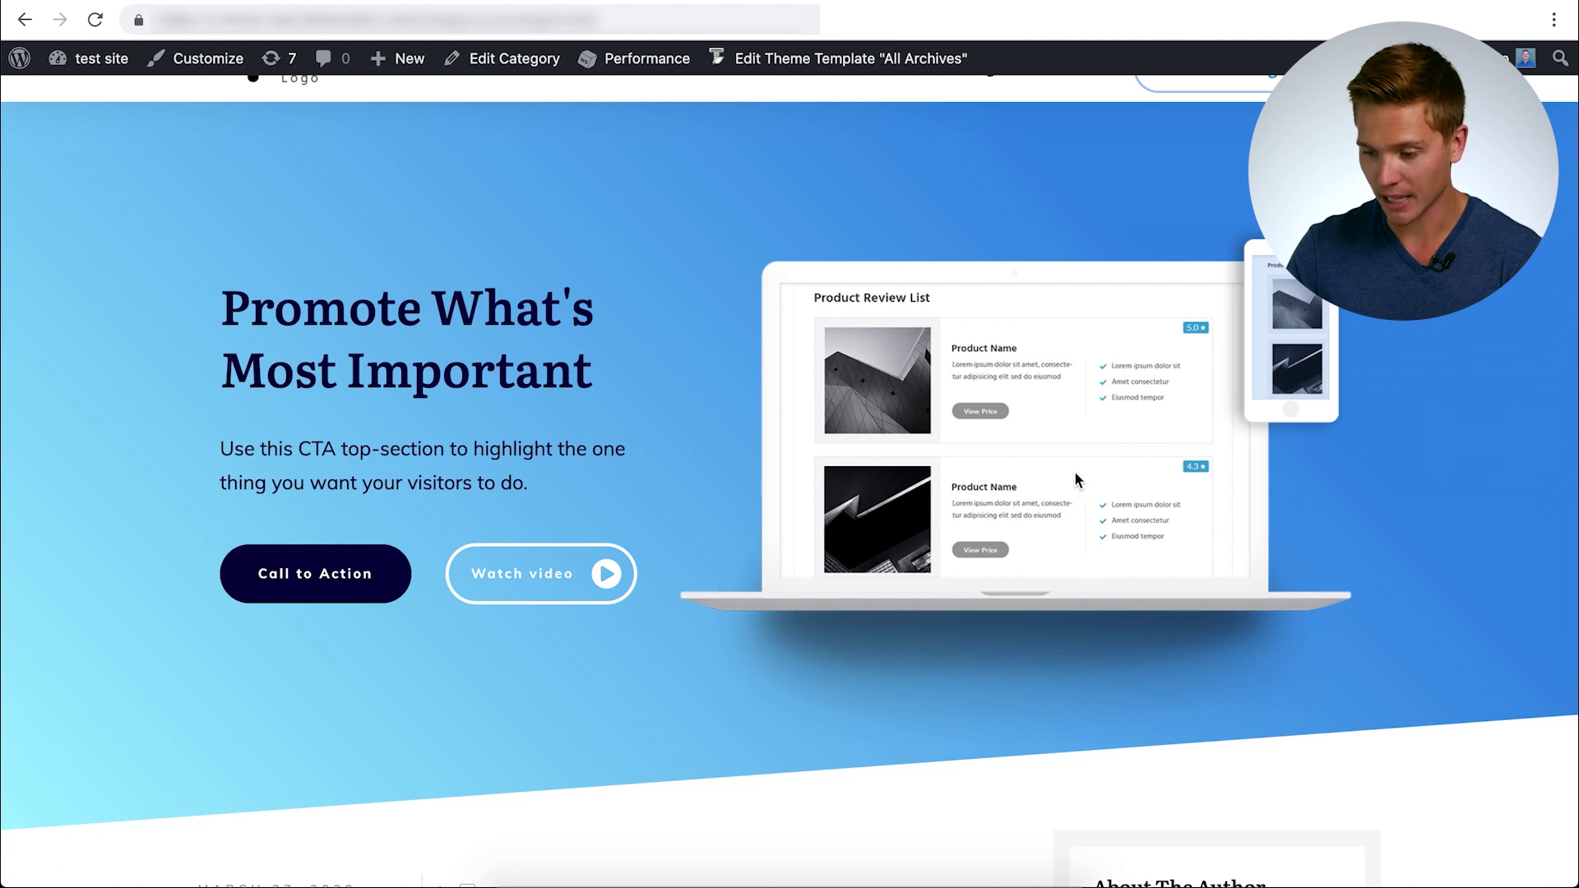
scroll(1073, 470, "down", 10)
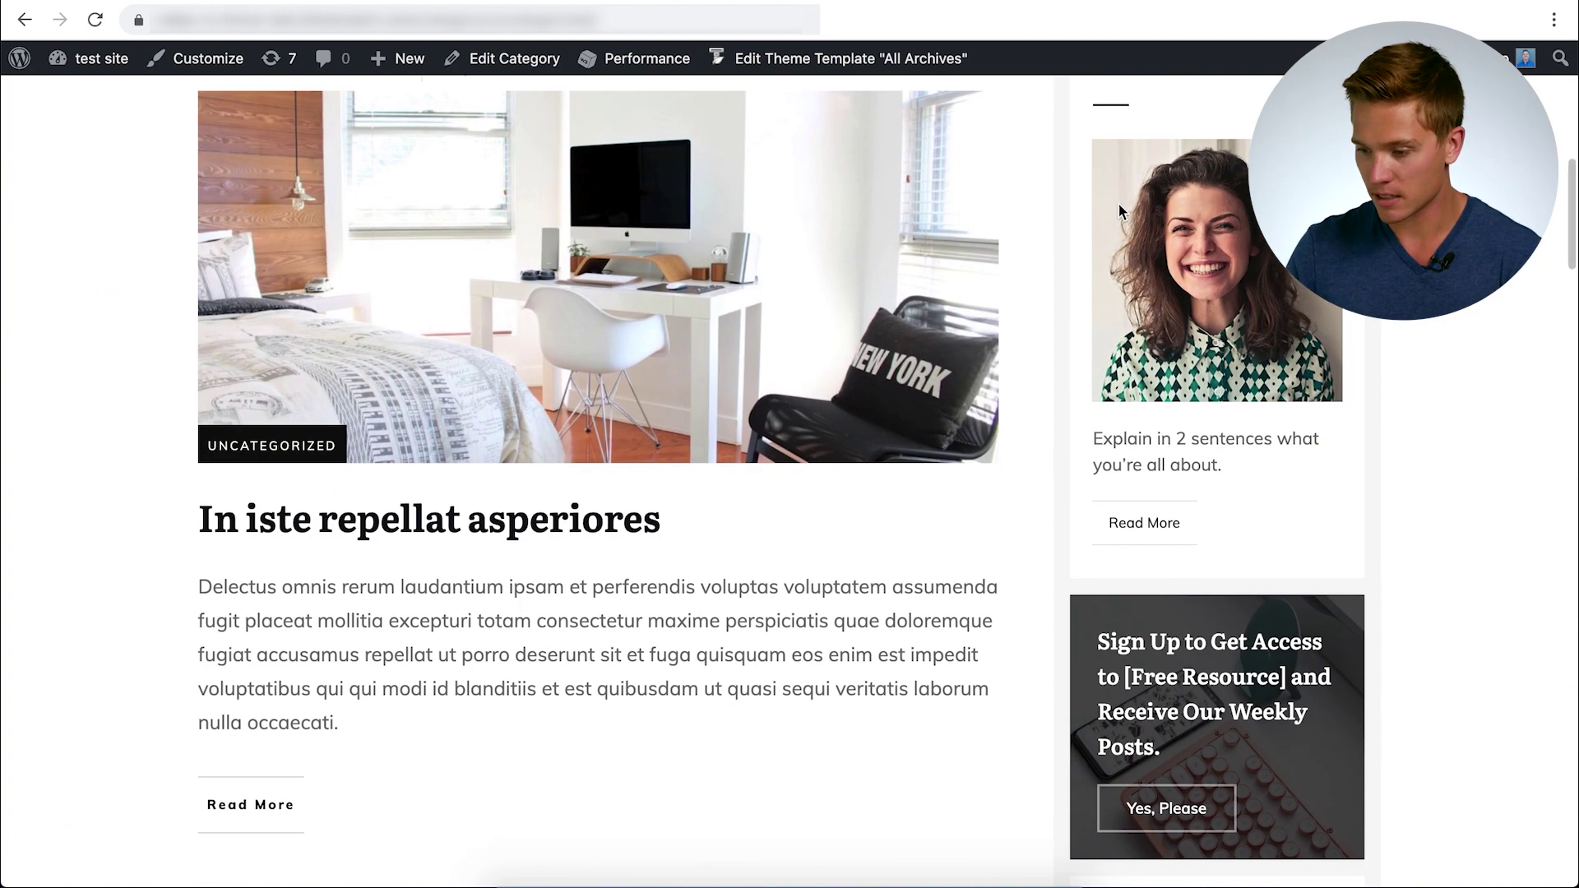
scroll(620, 518, "up", 1)
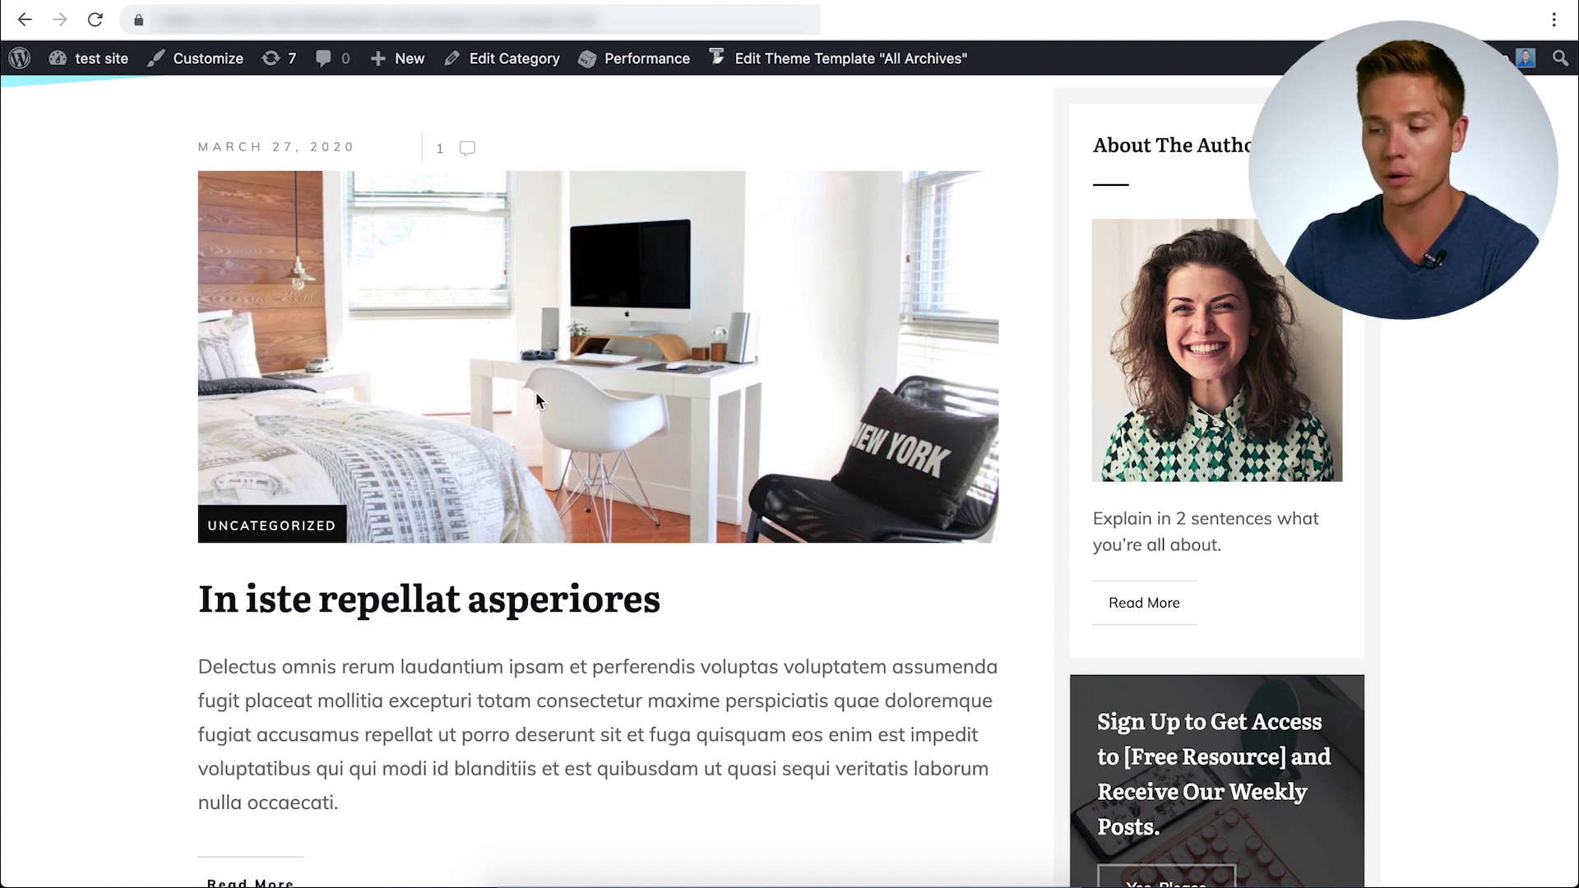
scroll(536, 391, "down", 3)
scroll(536, 391, "up", 3)
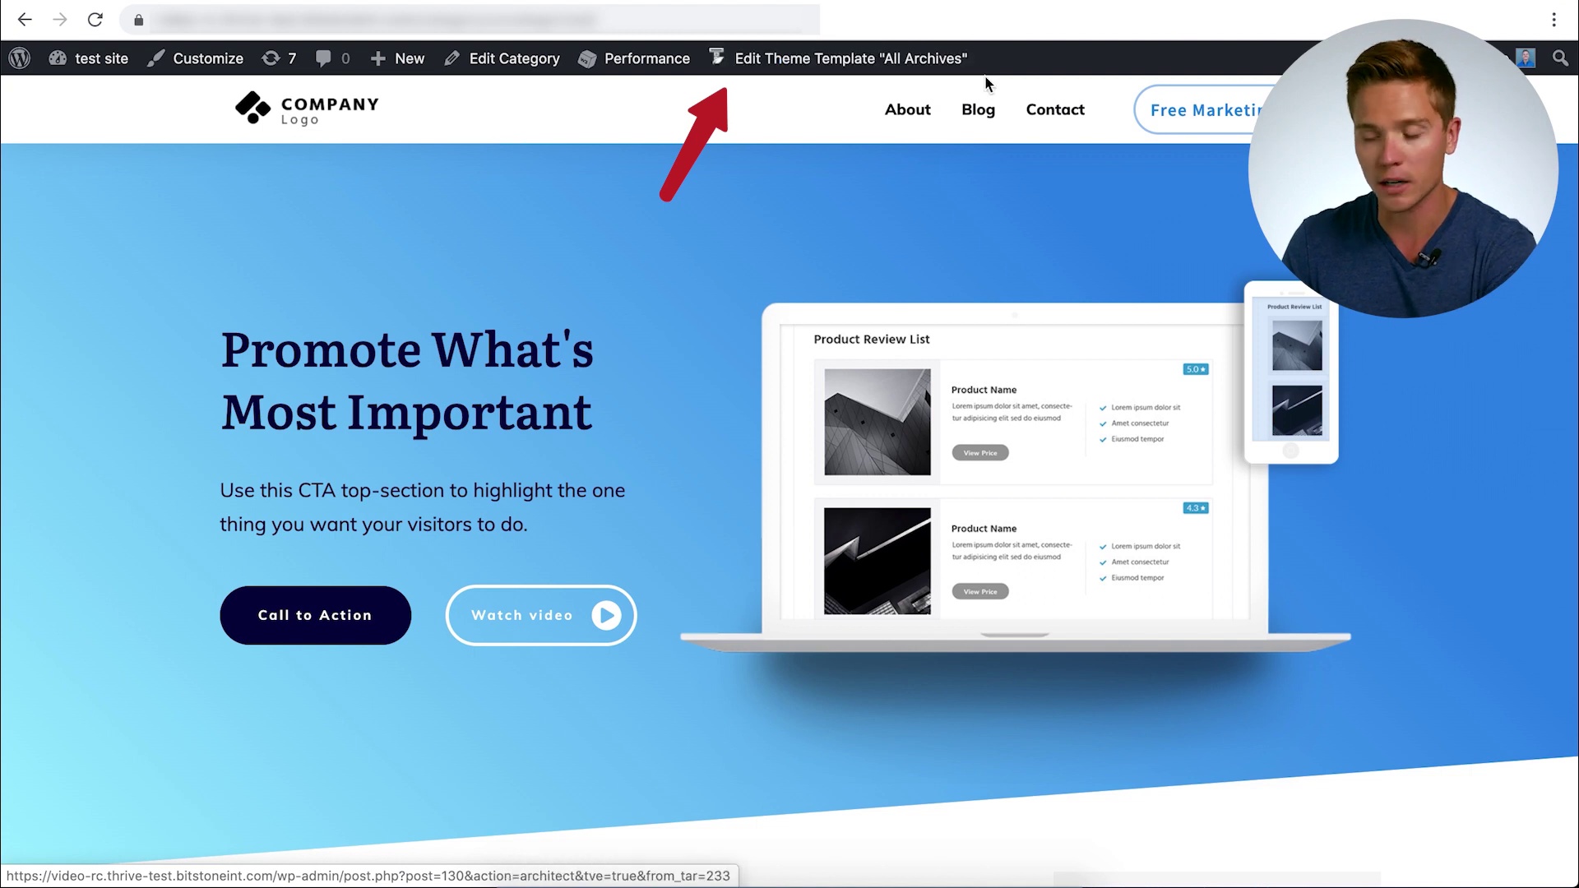
scroll(802, 447, "down", 15)
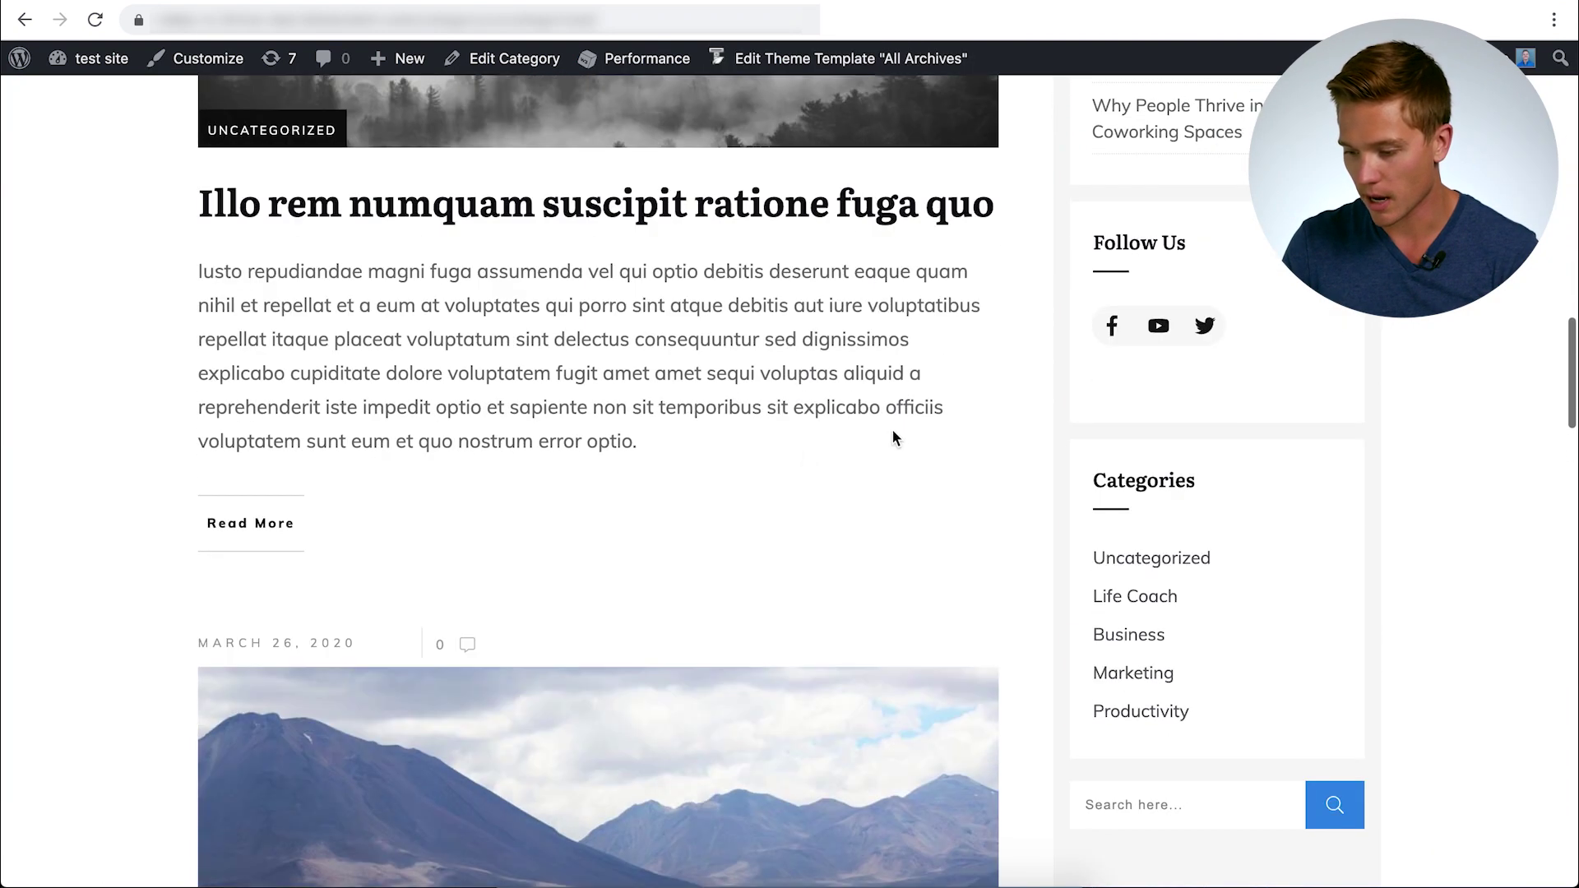
Open the Life Coach category page from the sidebar's category list and examine its banner and post list.
left_click(1151, 604)
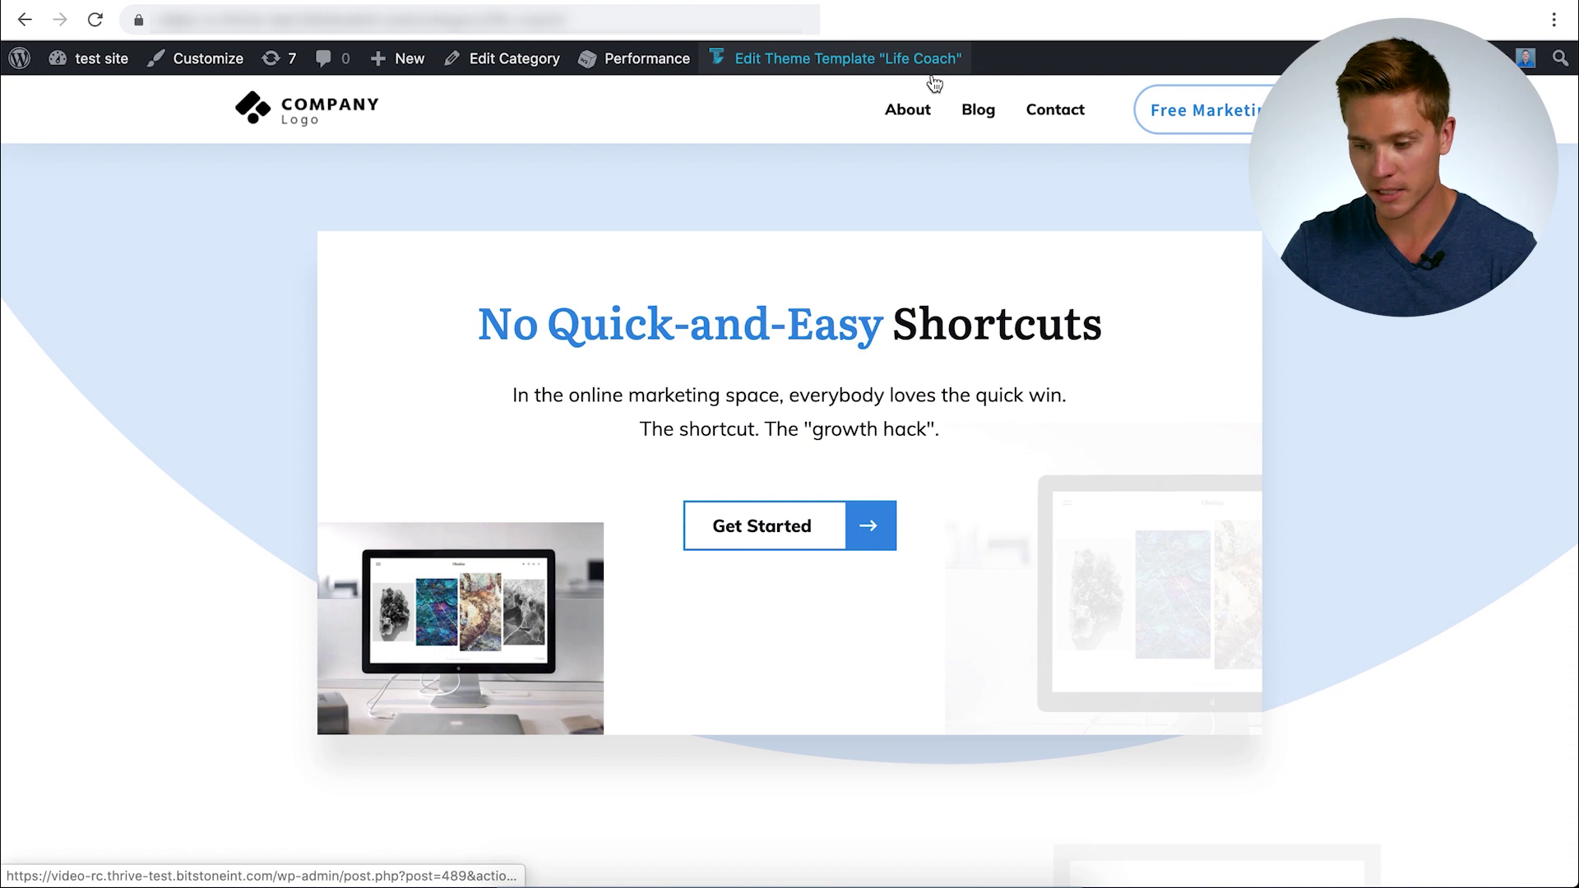
scroll(779, 382, "down", 8)
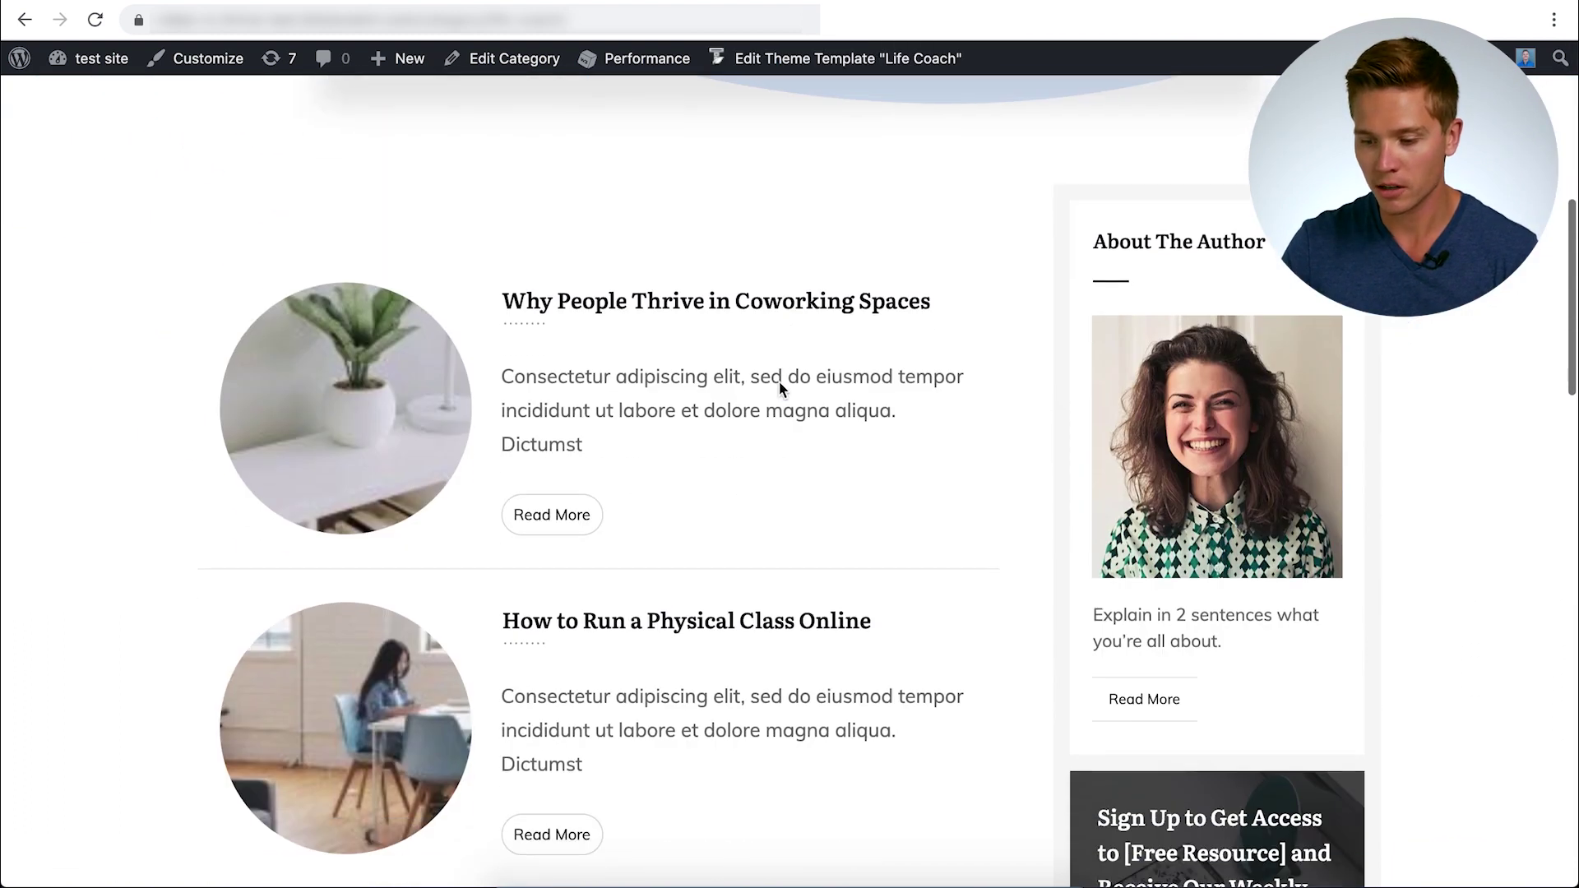
scroll(609, 366, "down", 2)
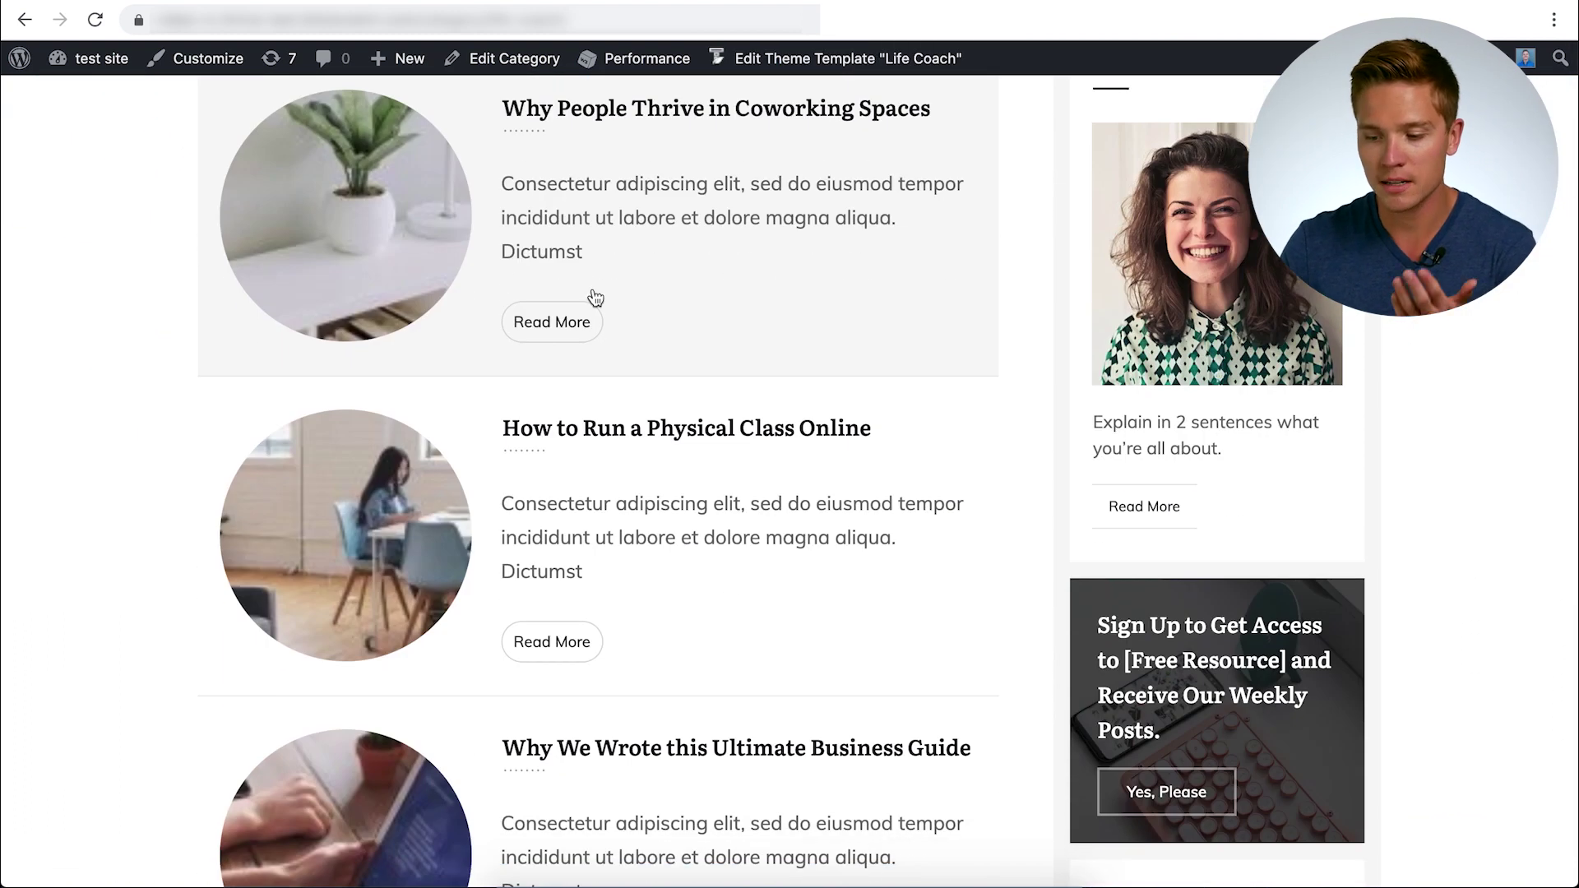
scroll(600, 560, "down", 6)
scroll(599, 559, "up", 11)
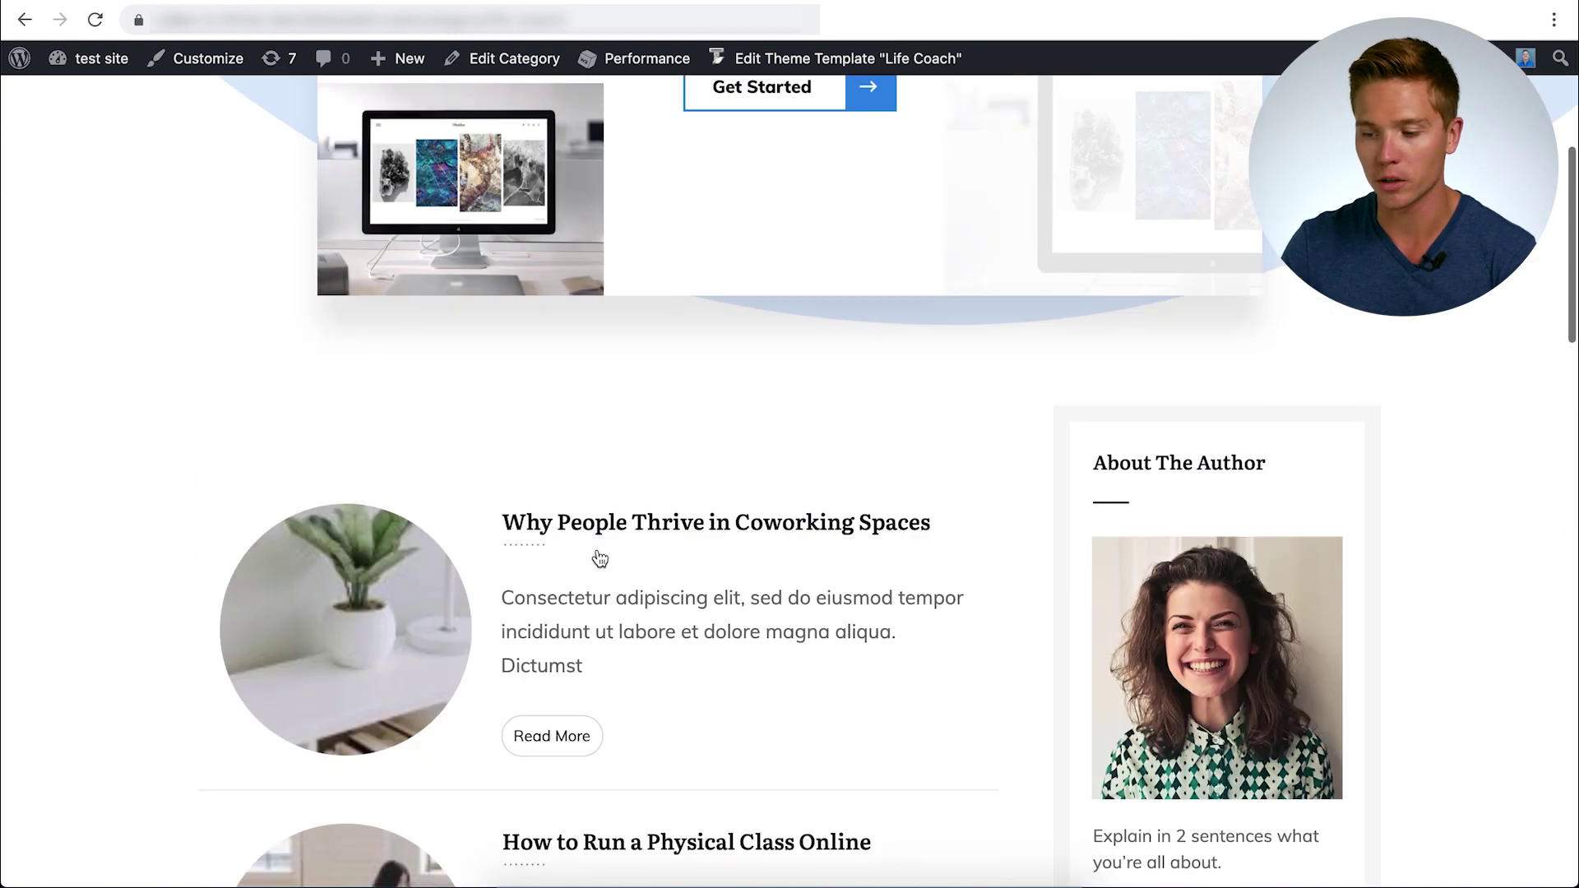
scroll(920, 585, "down", 9)
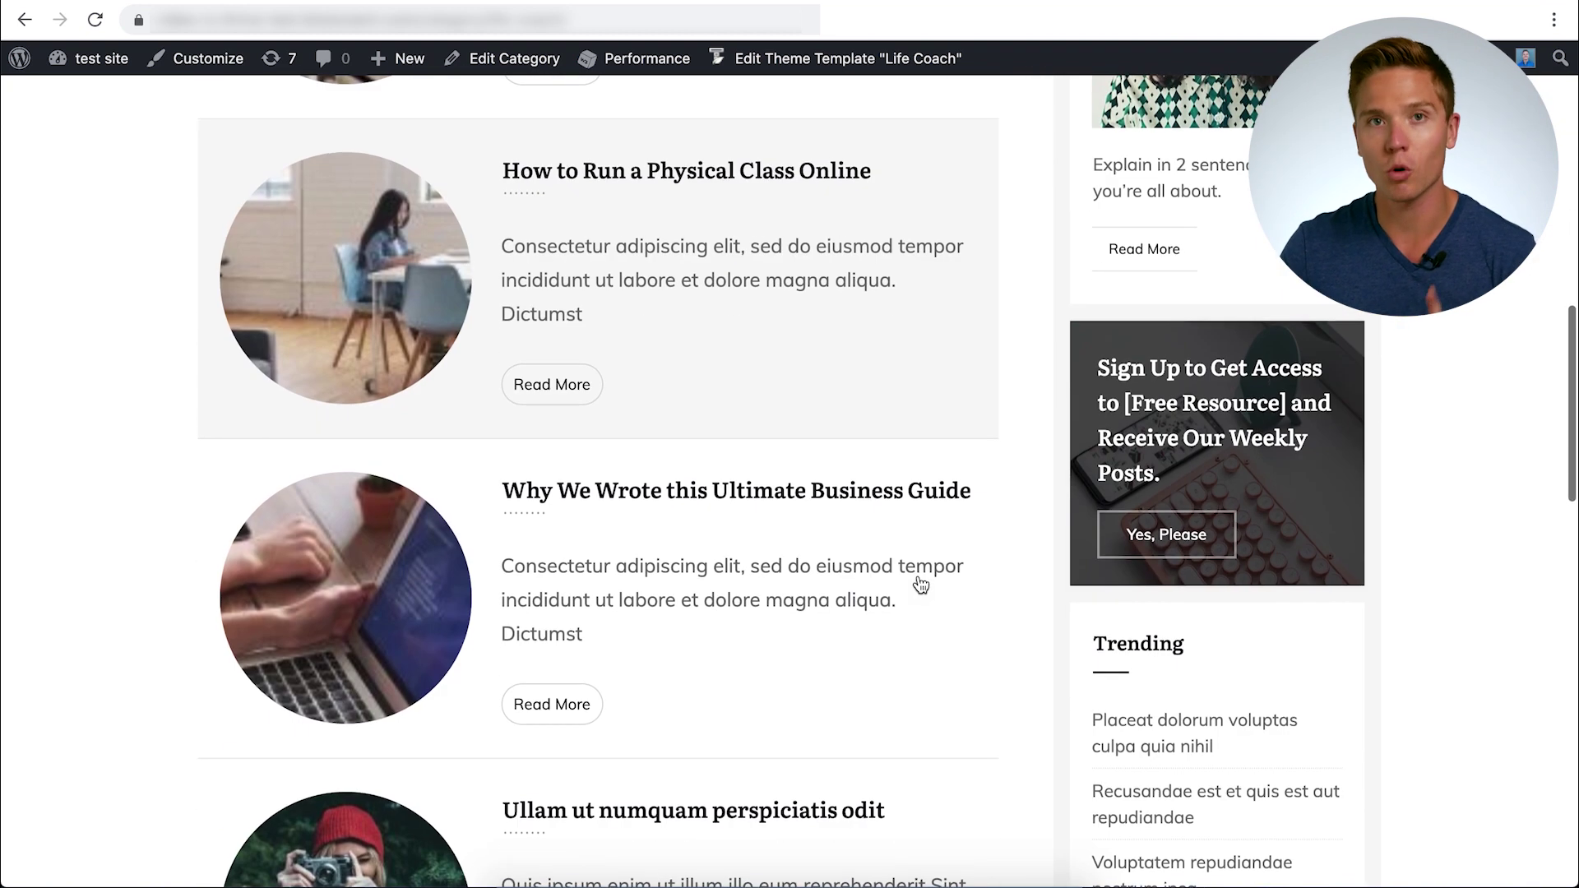
scroll(919, 585, "down", 12)
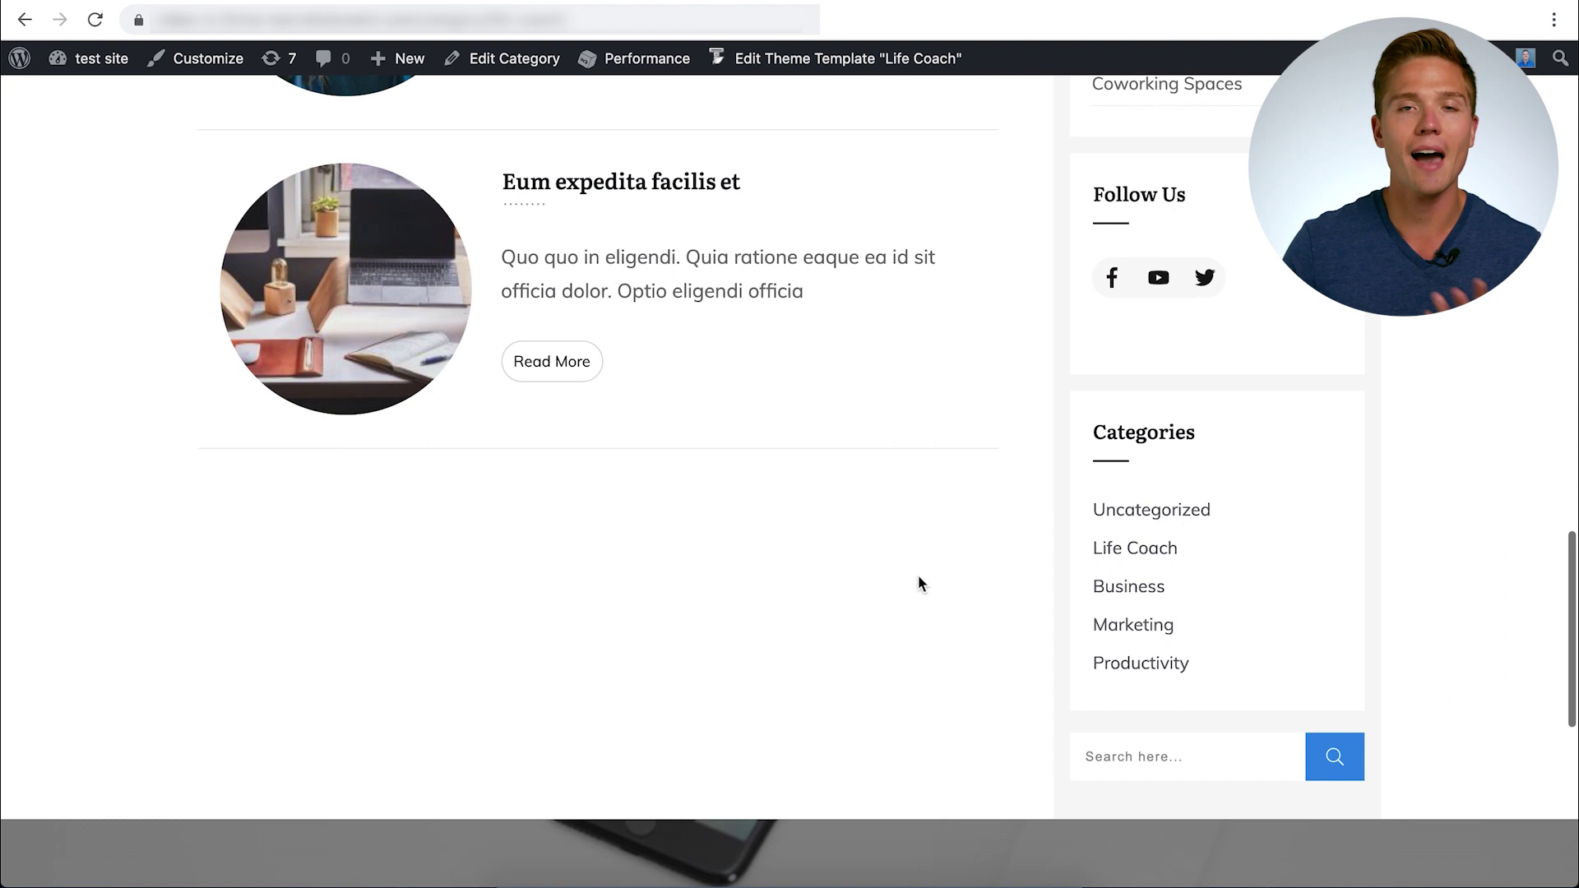
Open the Business category page and compare its top section and post list with the Life Coach page.
left_click(1128, 589)
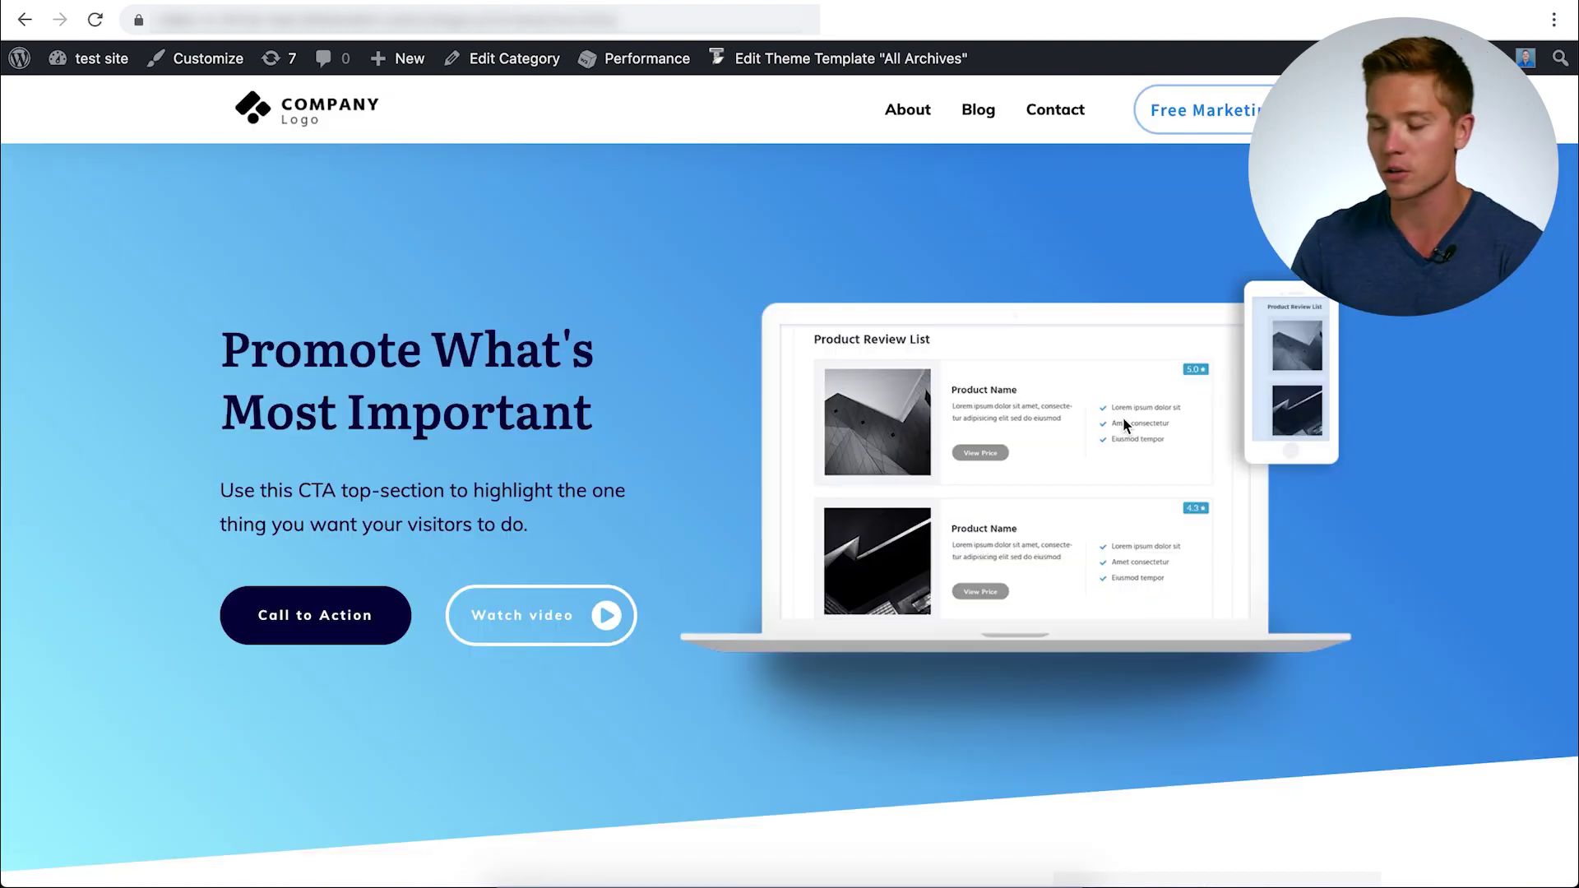
scroll(622, 486, "down", 15)
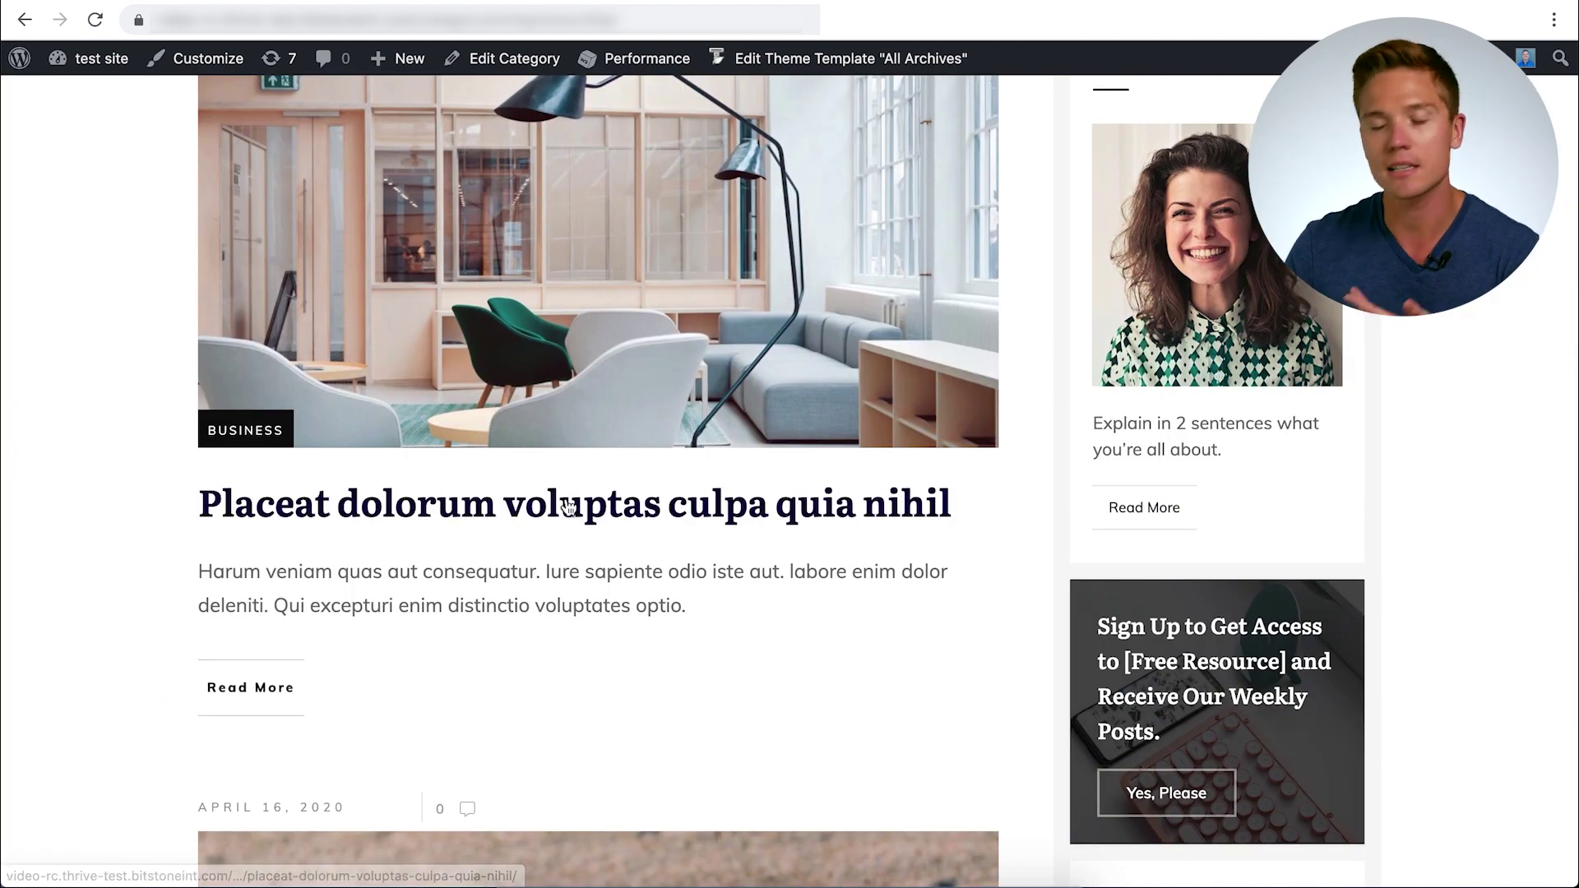
scroll(504, 499, "up", 10)
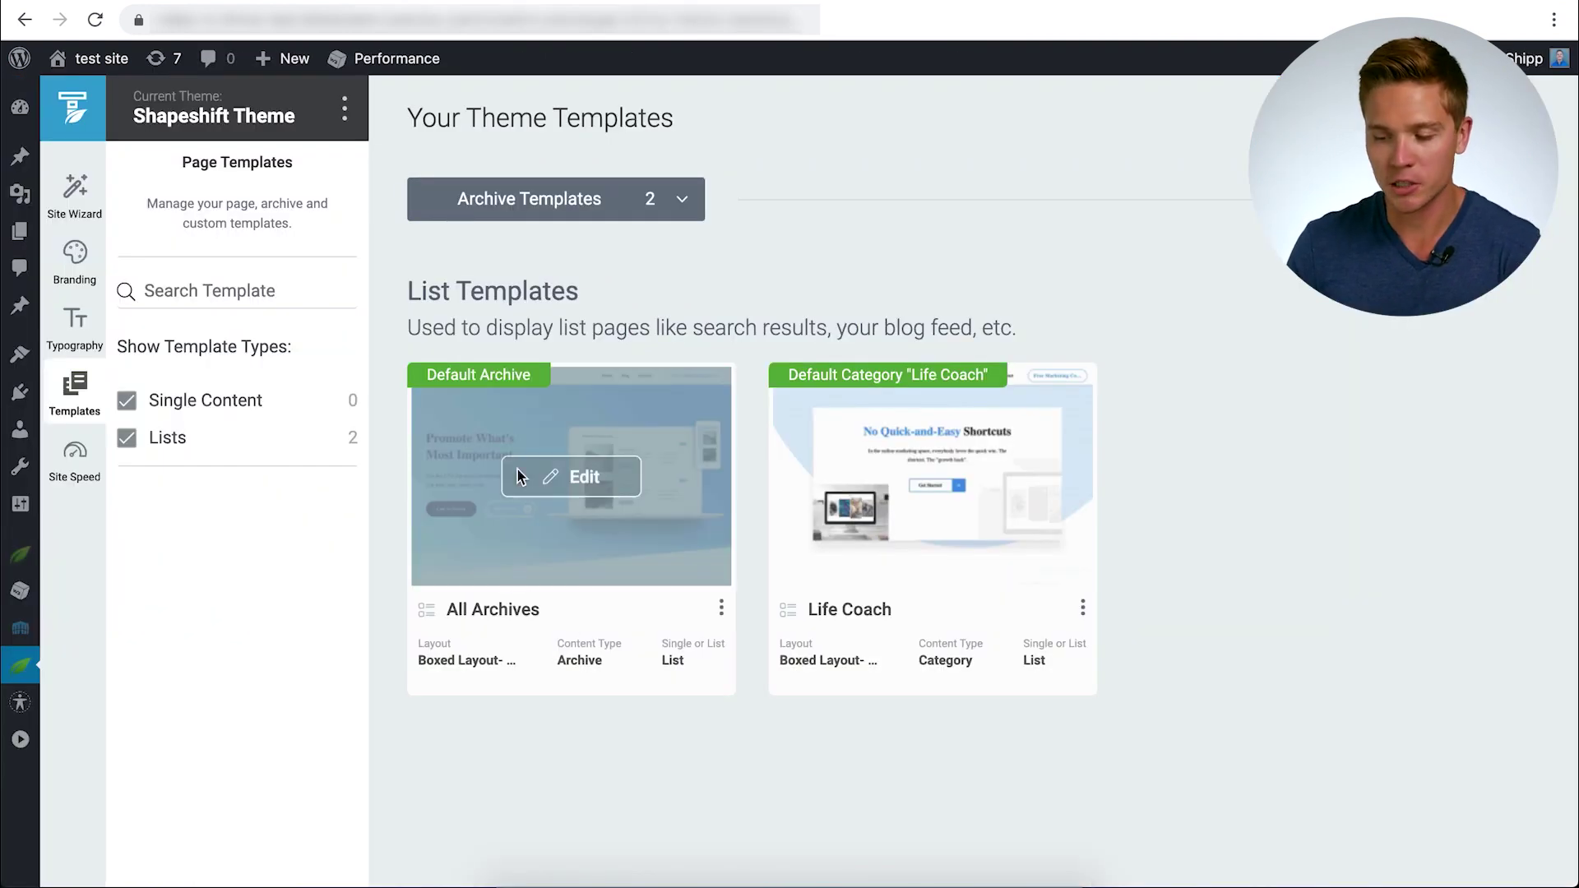
Filter the theme templates to show only the Core Templates.
left_click(666, 206)
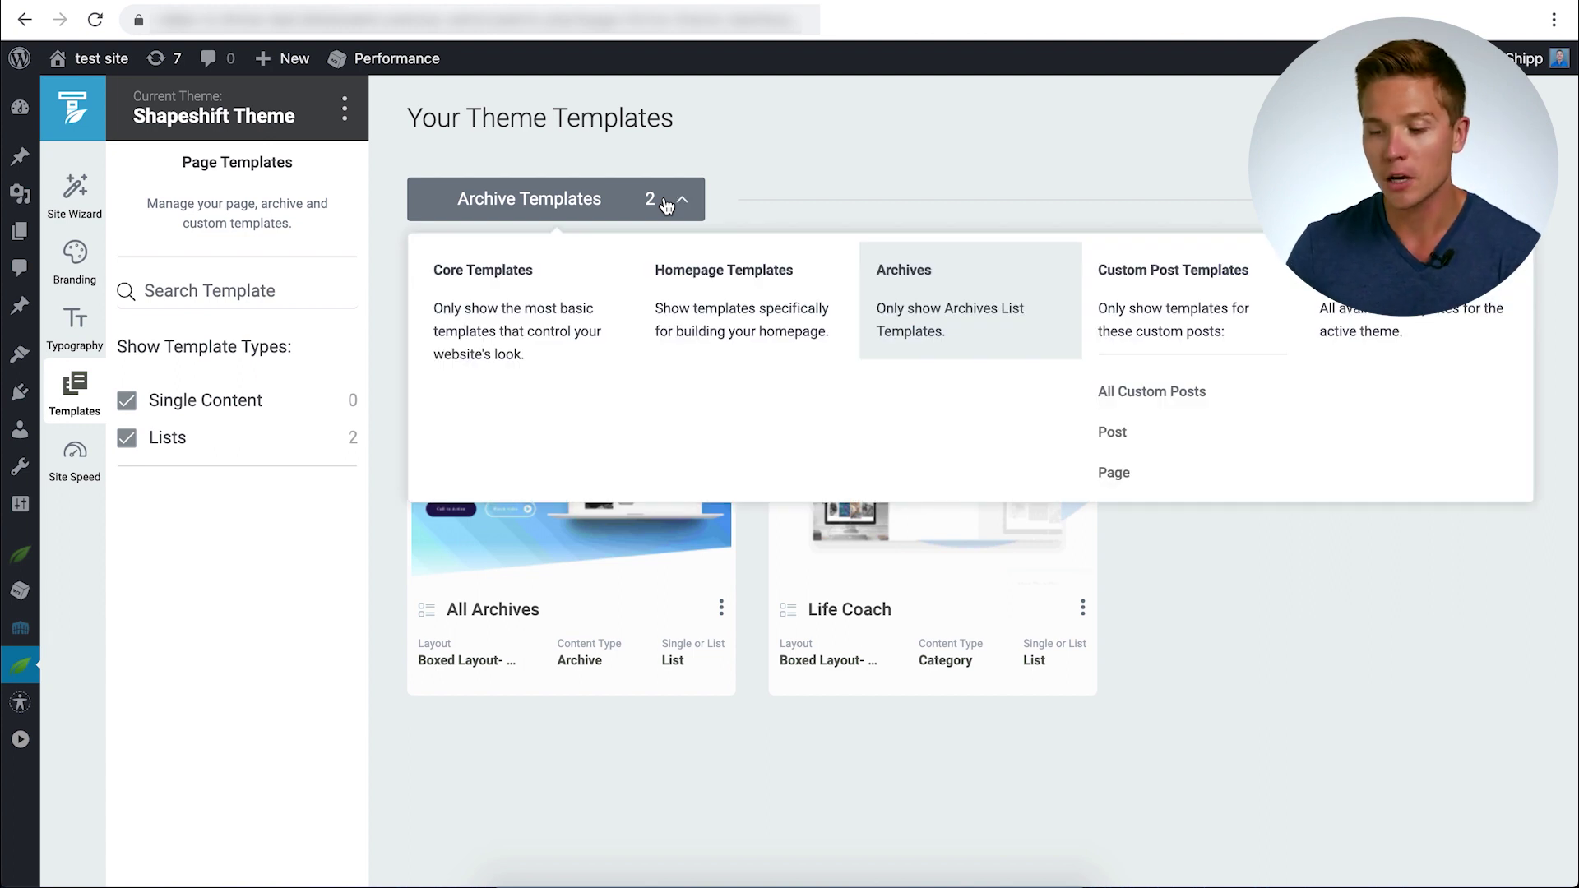
left_click(521, 306)
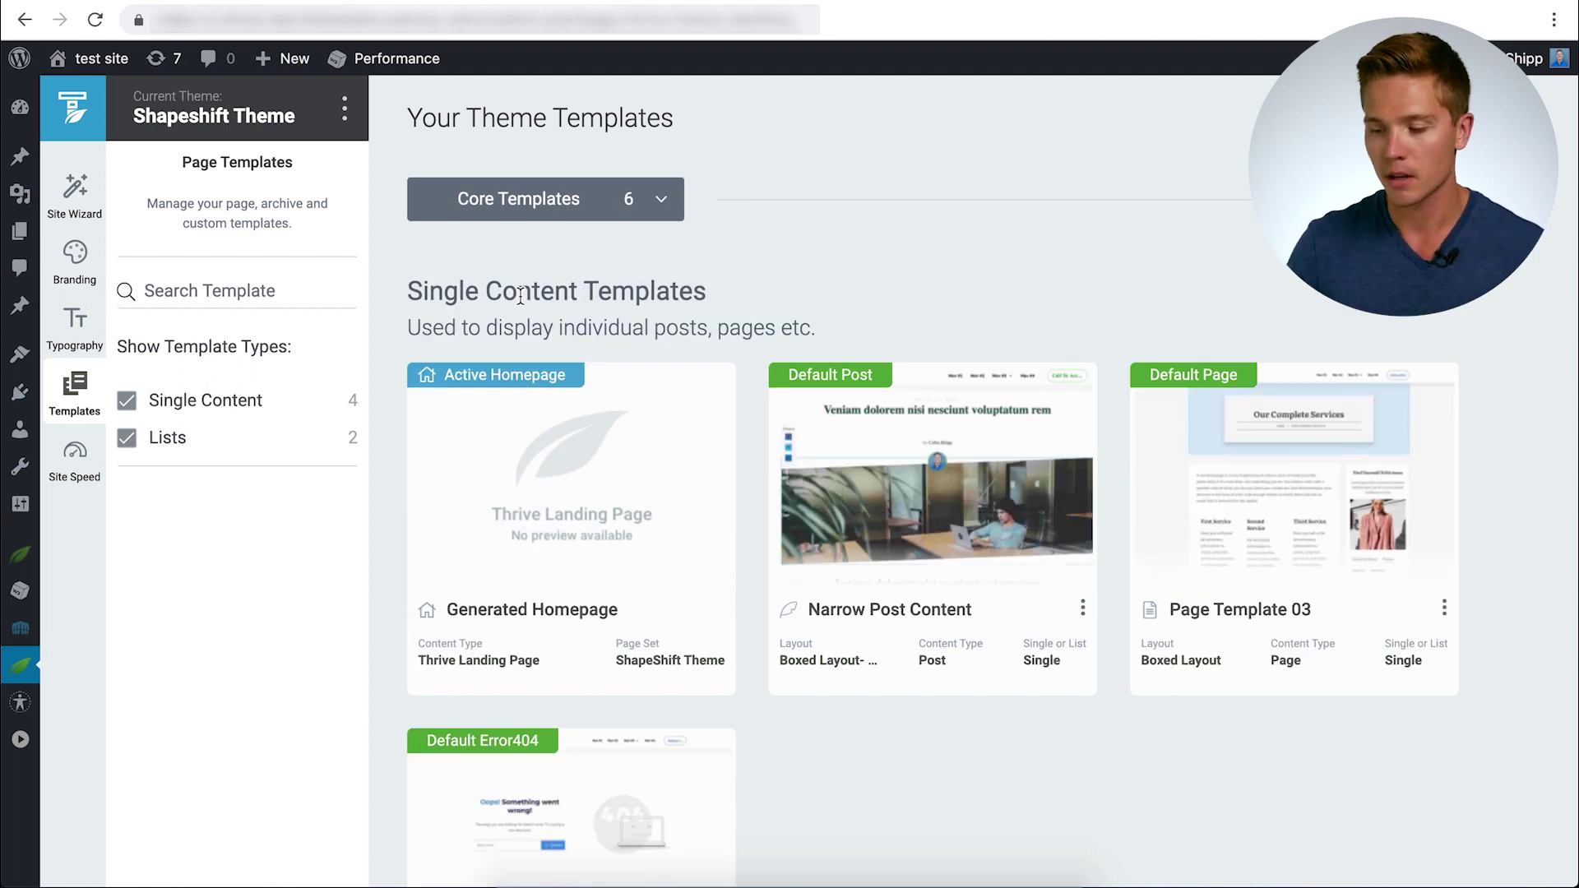
Filter the theme templates by Homepage Templates and by Archives, examining the templates in each group.
left_click(648, 198)
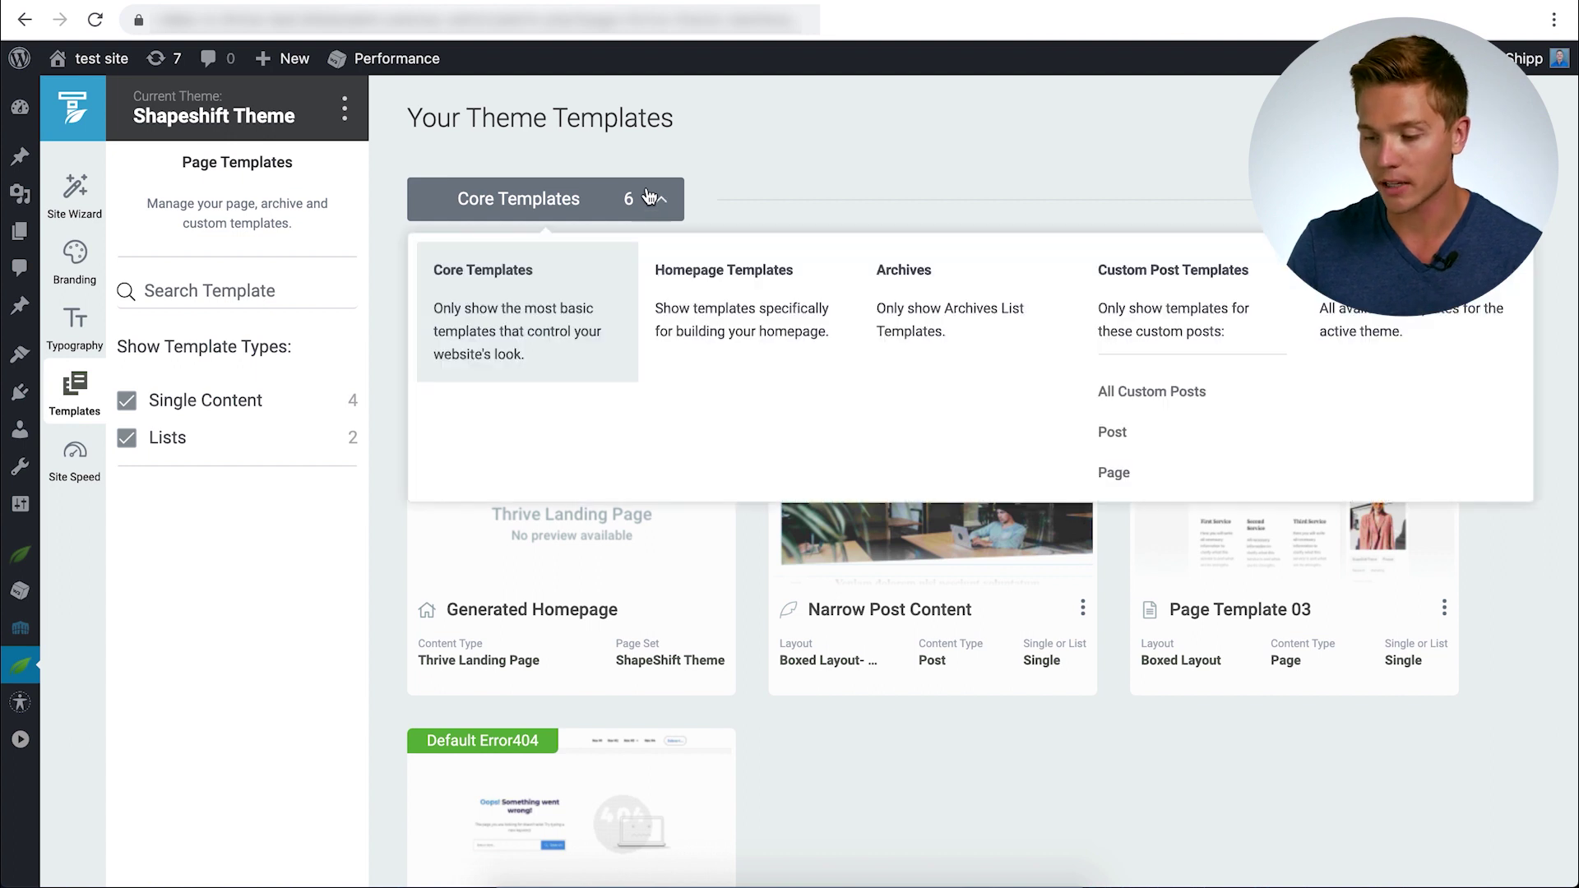
left_click(704, 322)
scroll(734, 538, "down", 4)
scroll(734, 538, "up", 4)
left_click(673, 206)
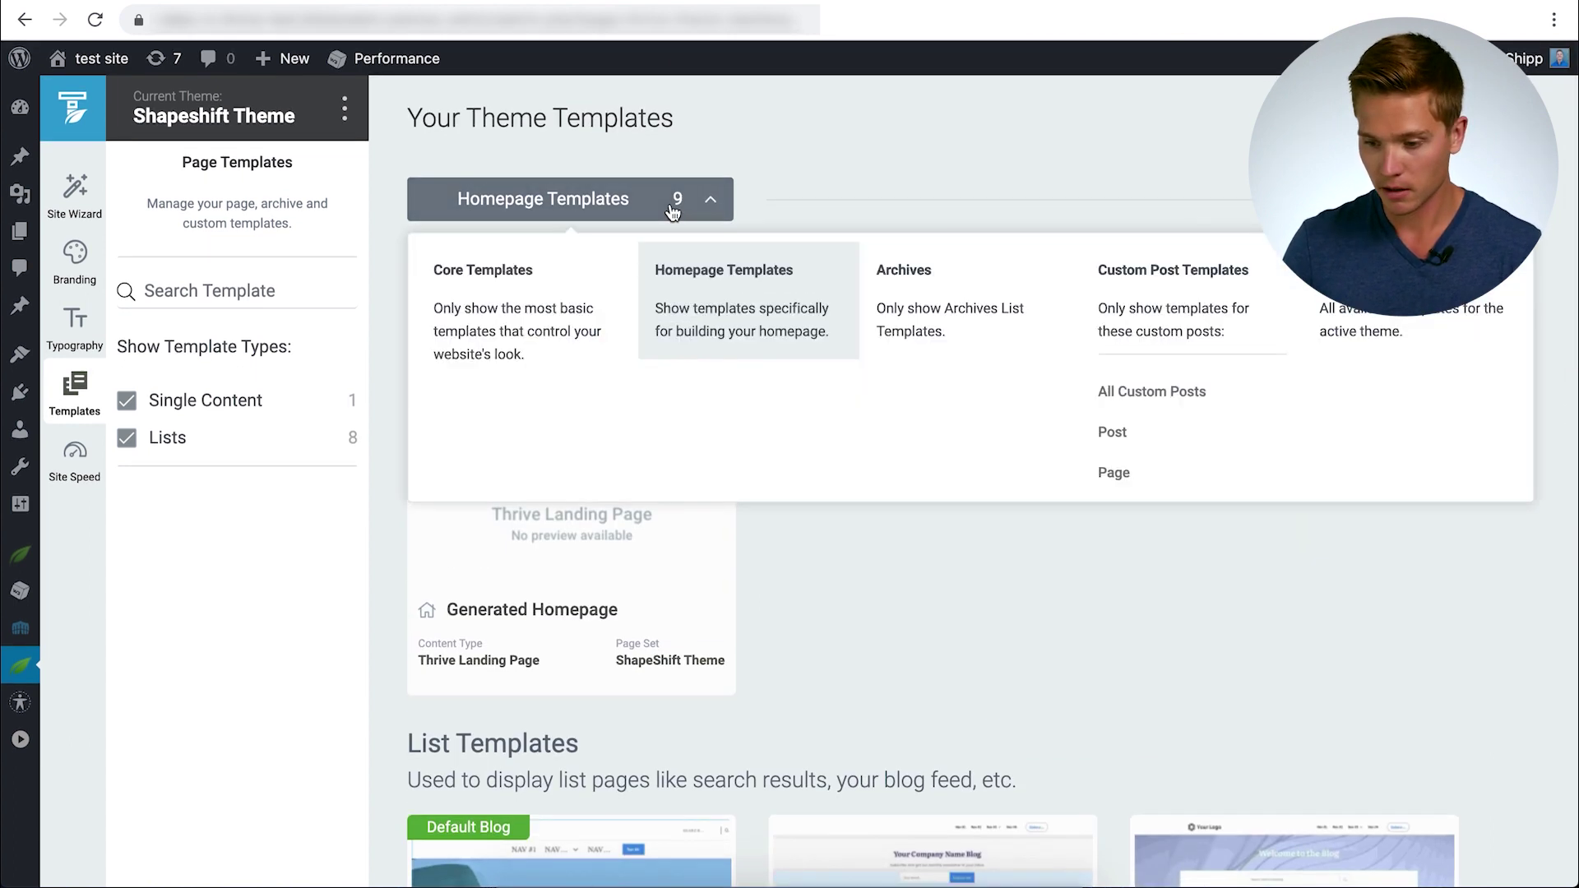
left_click(924, 304)
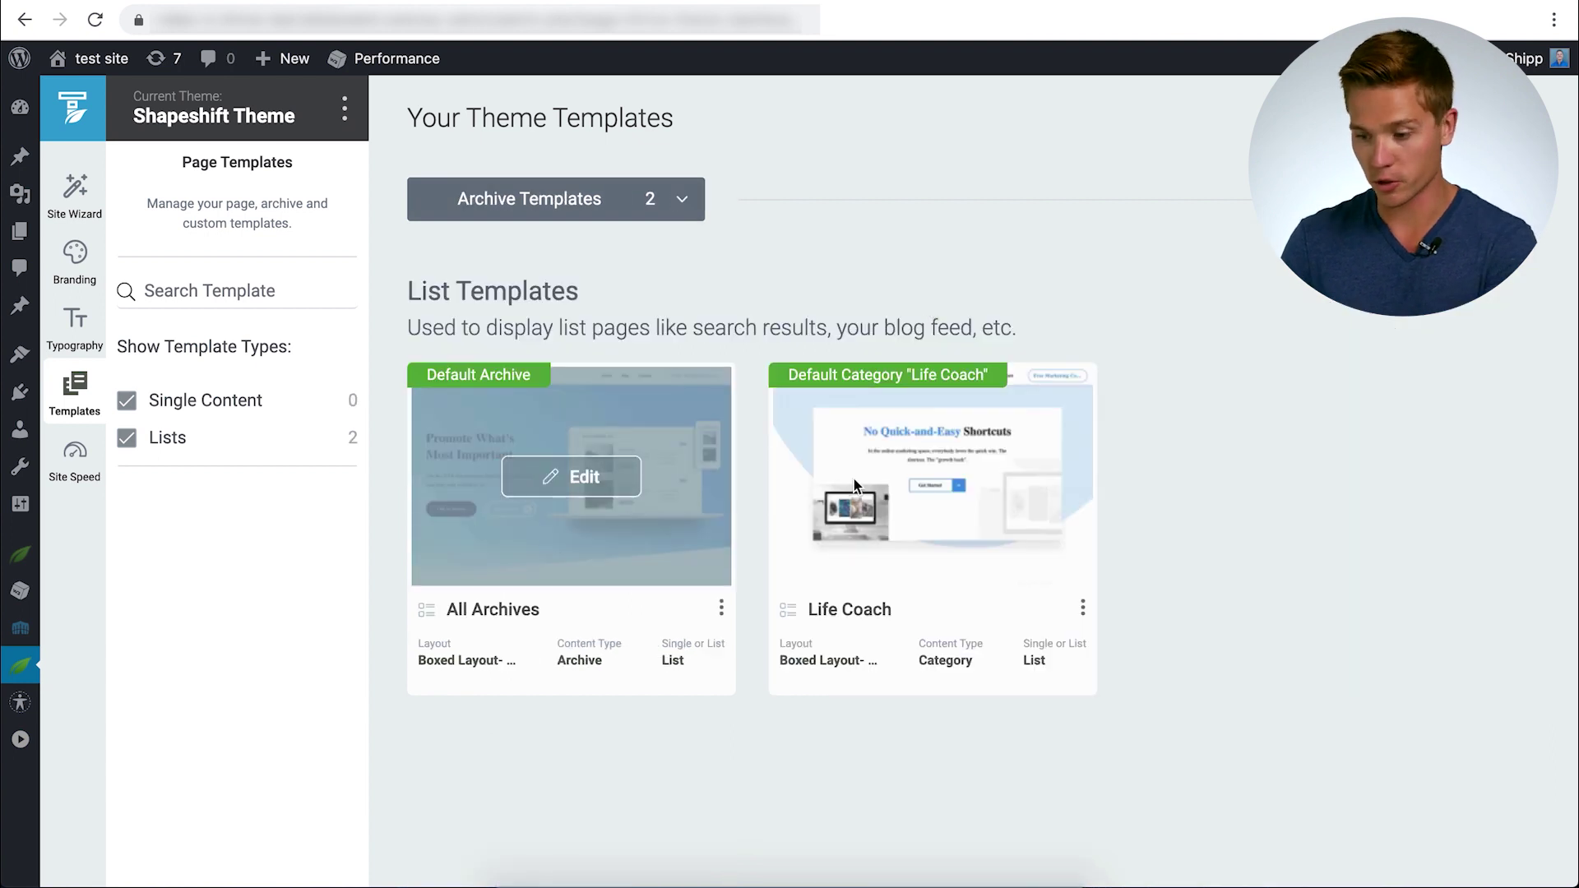
Filter the custom post templates to Post and look through the available post templates.
left_click(645, 194)
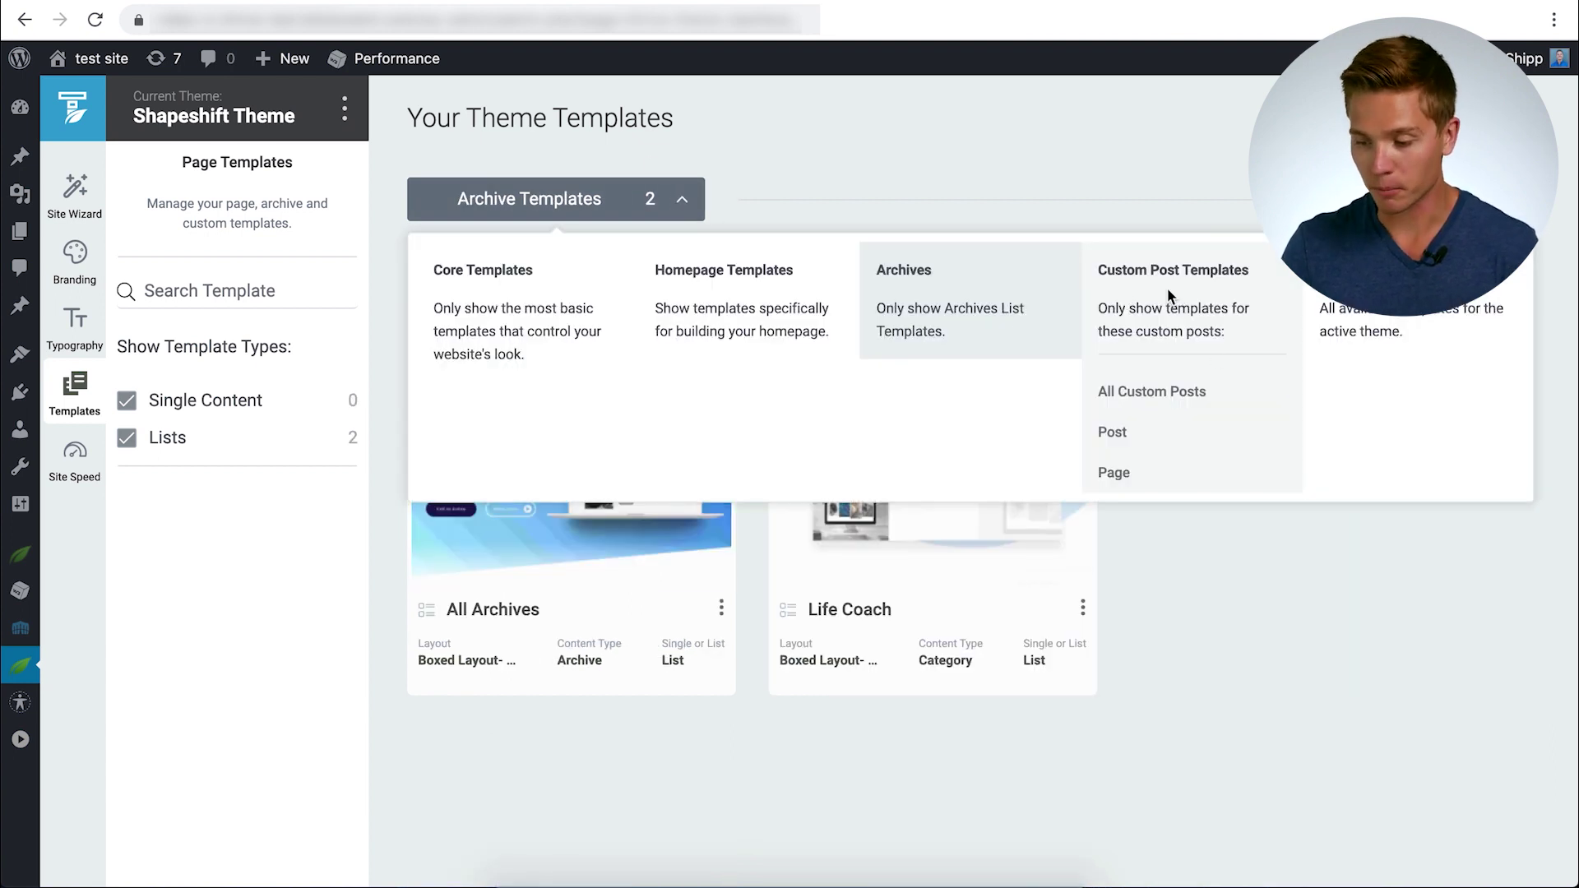
left_click(1132, 436)
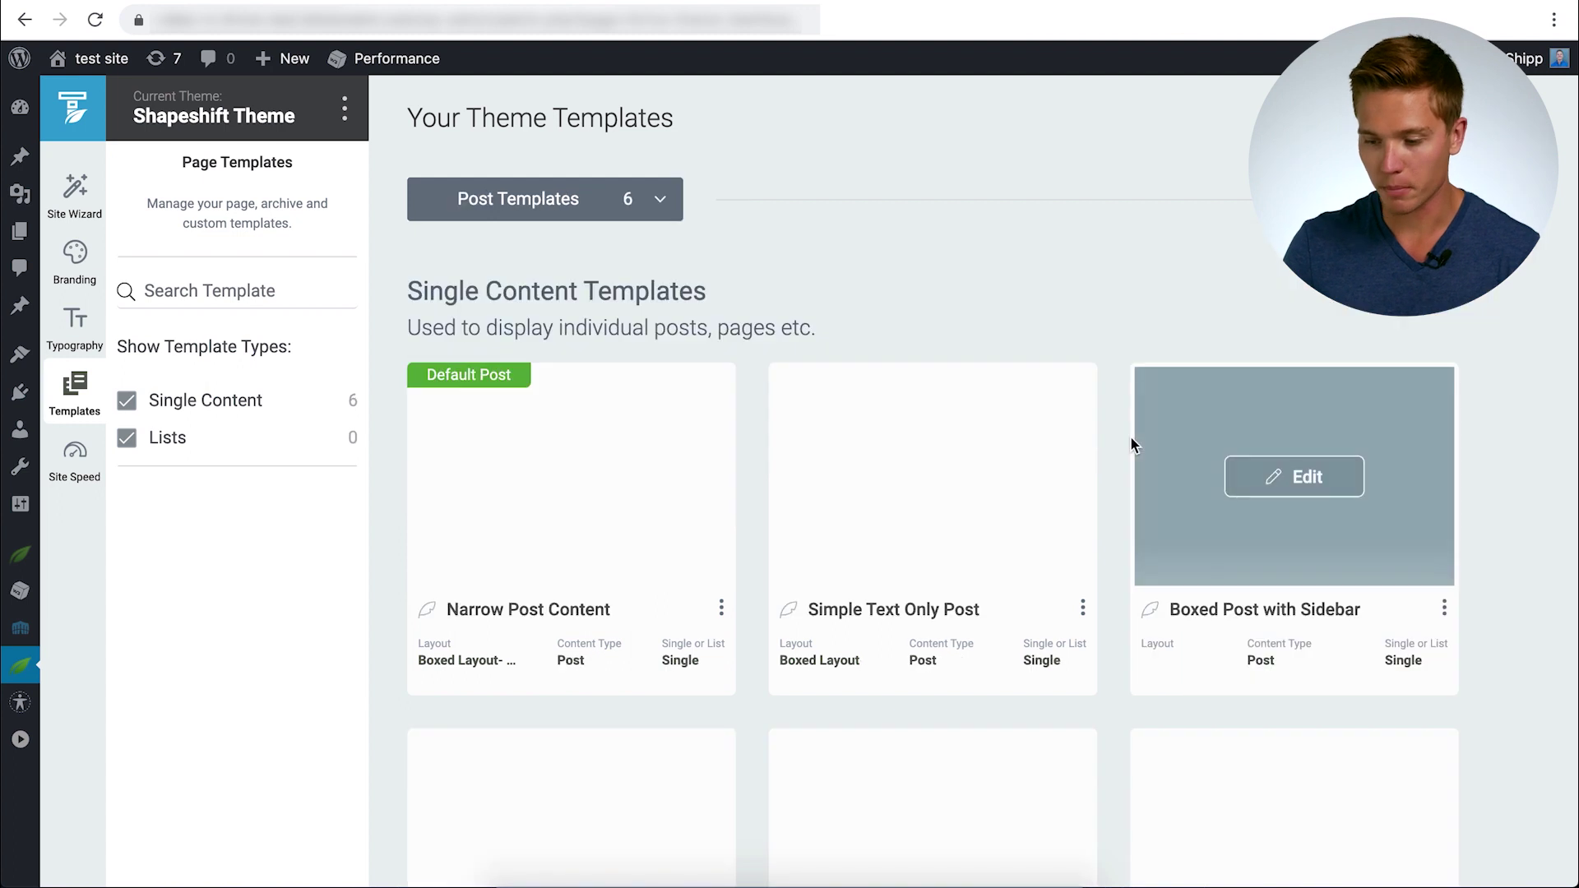
scroll(679, 554, "down", 2)
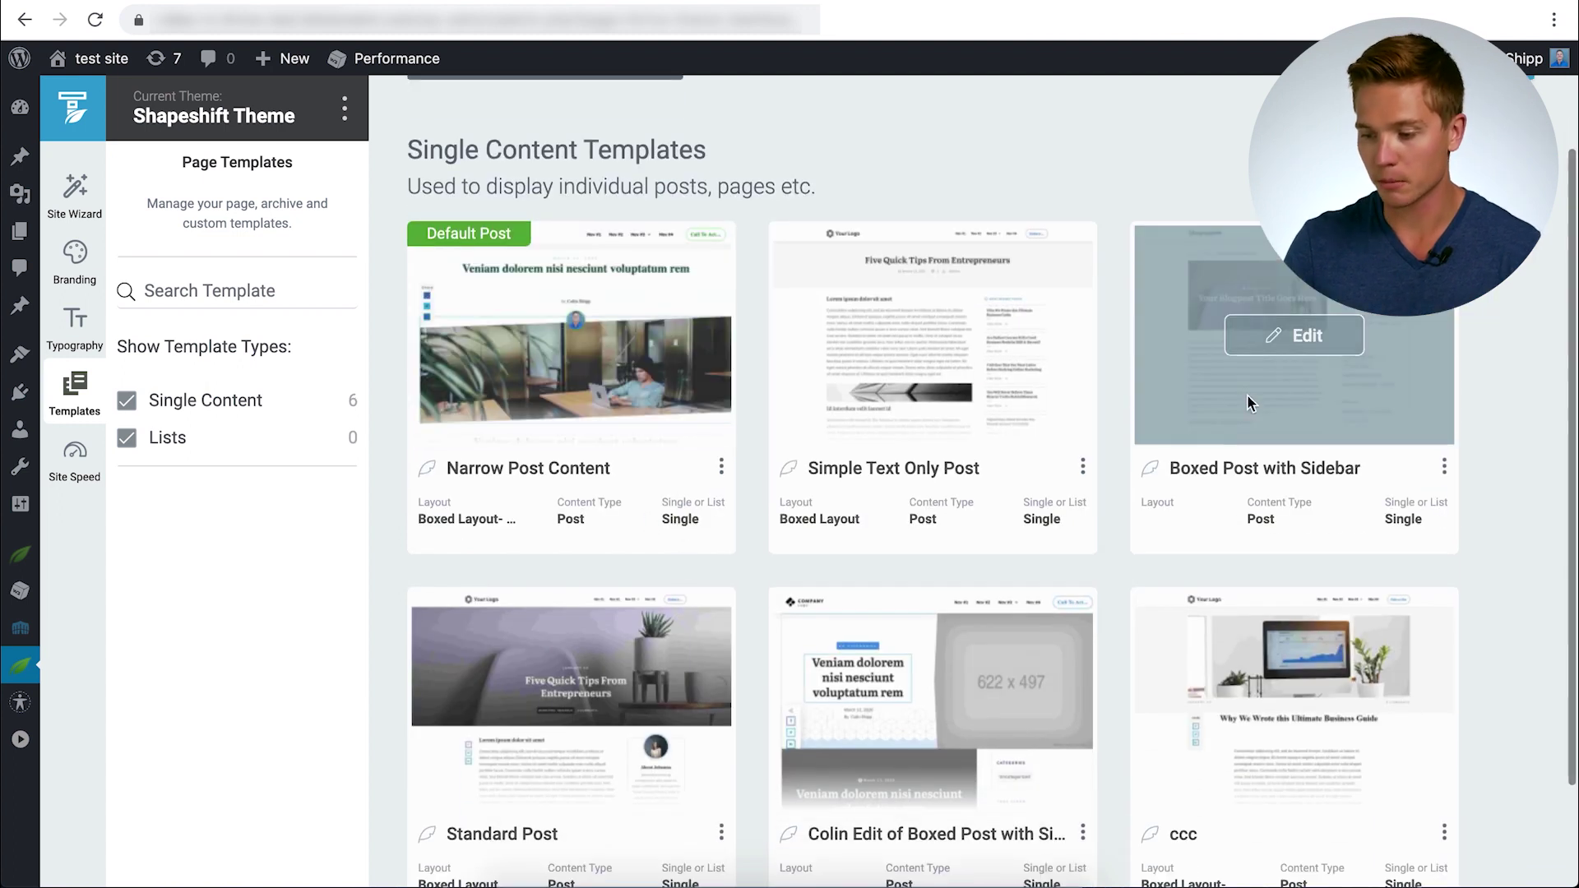
scroll(1249, 398, "up", 2)
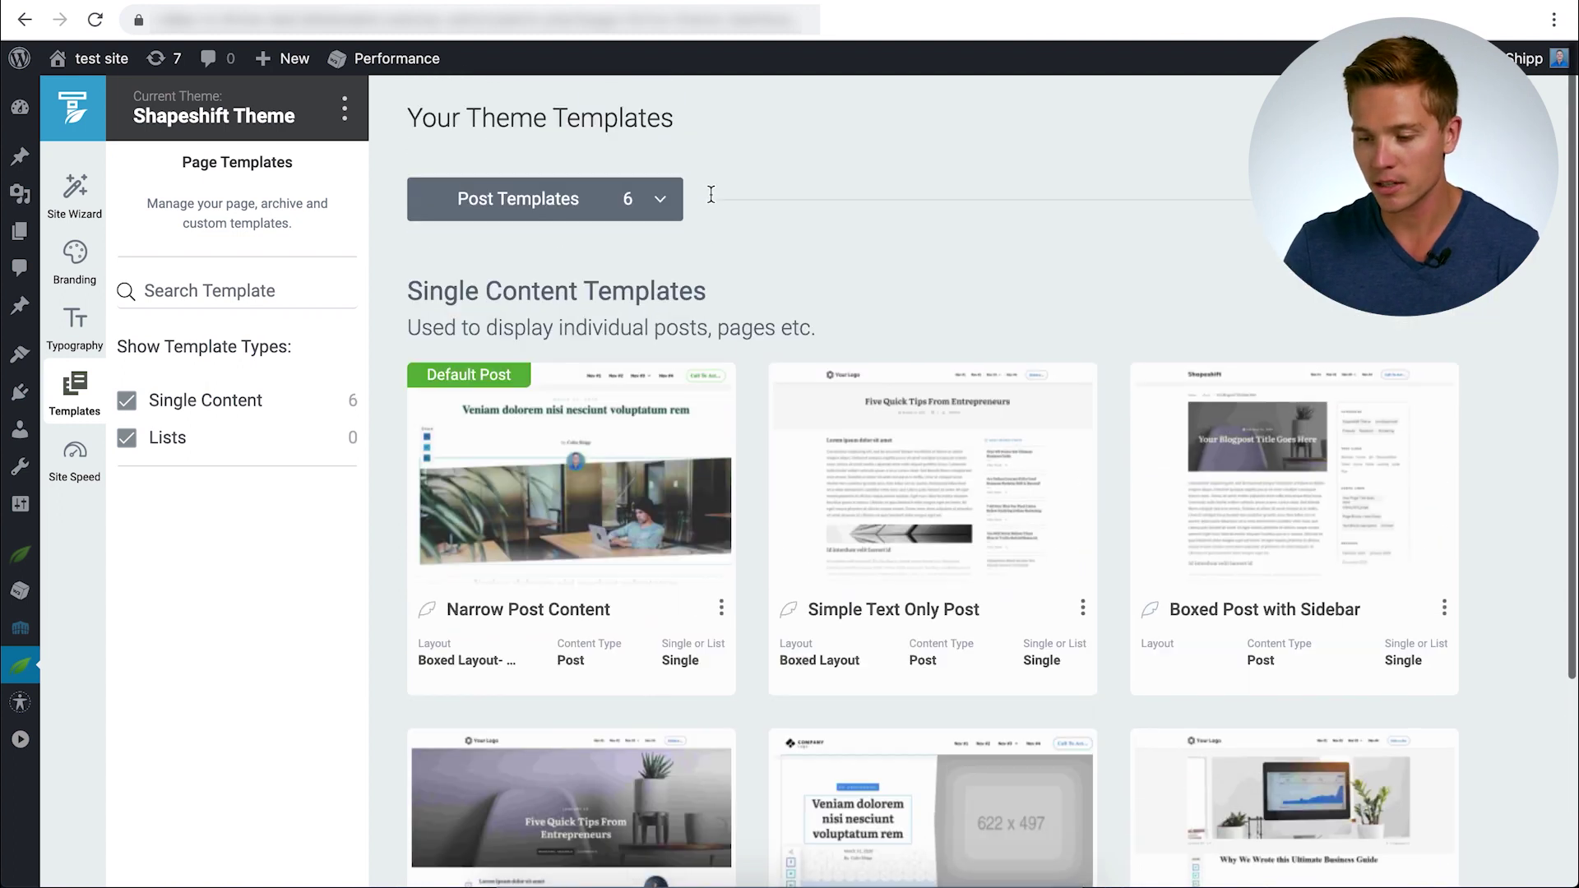
Show all available templates of the active theme and look through the single content and list templates.
left_click(650, 199)
left_click(1385, 320)
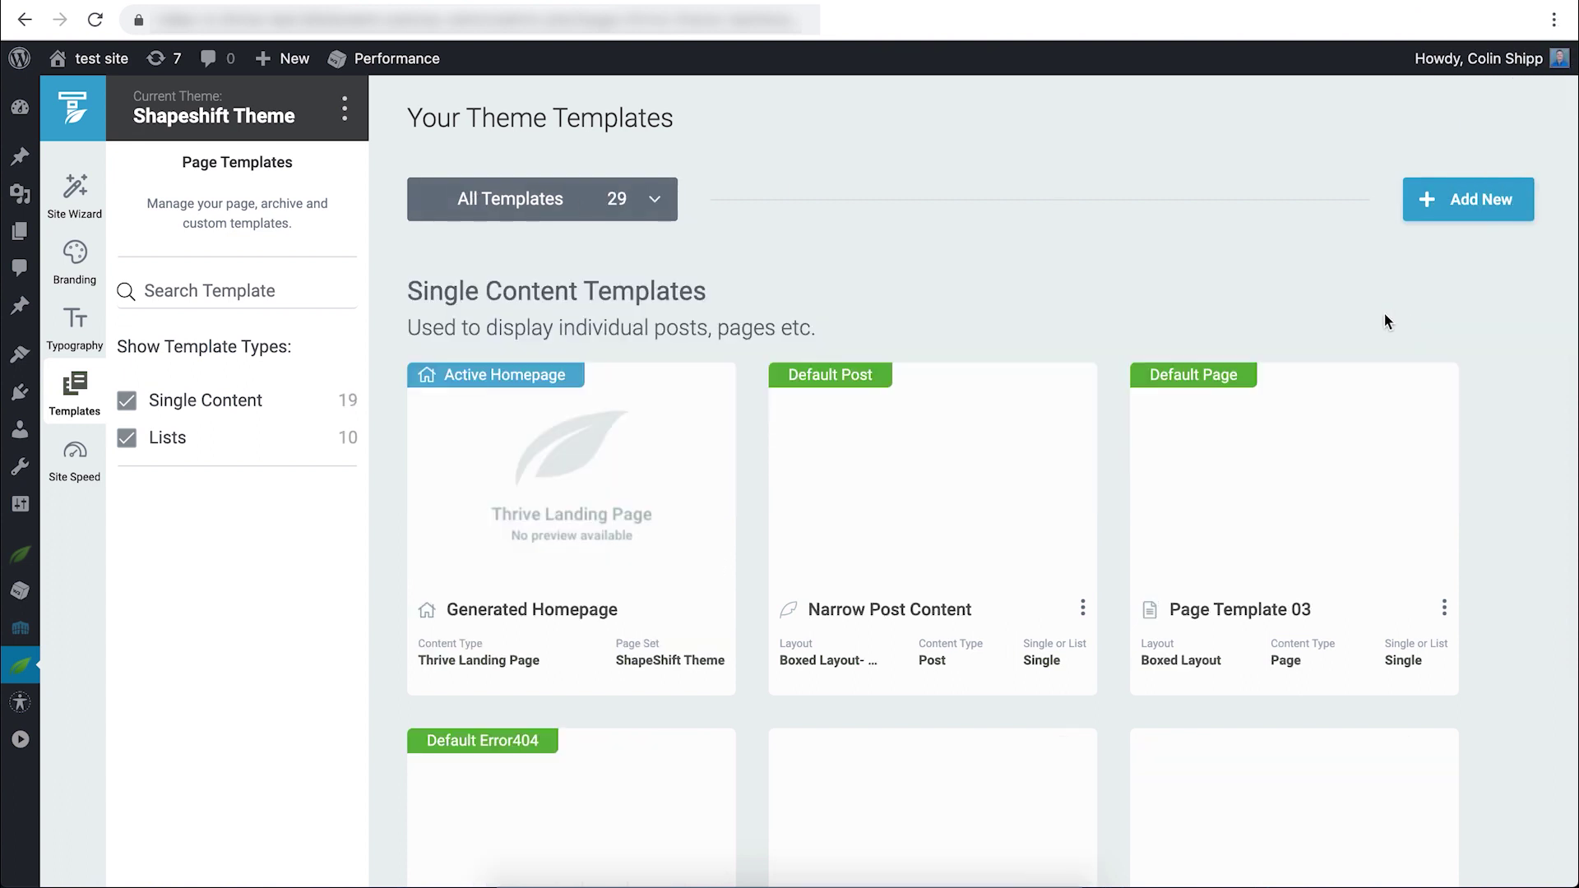
mouse_move(709, 490)
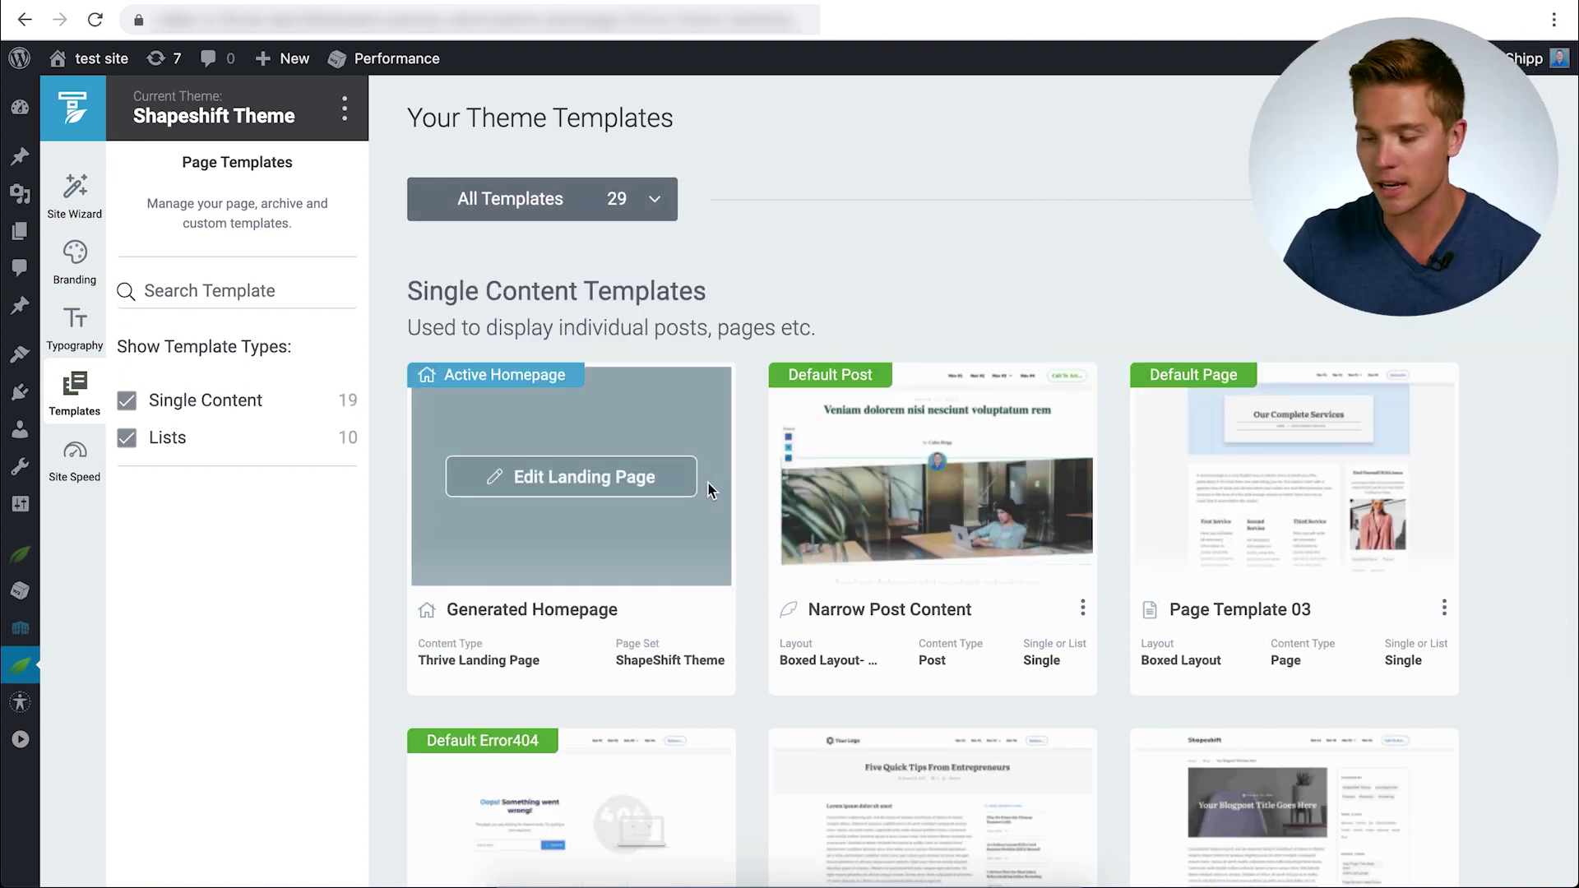
scroll(709, 490, "down", 20)
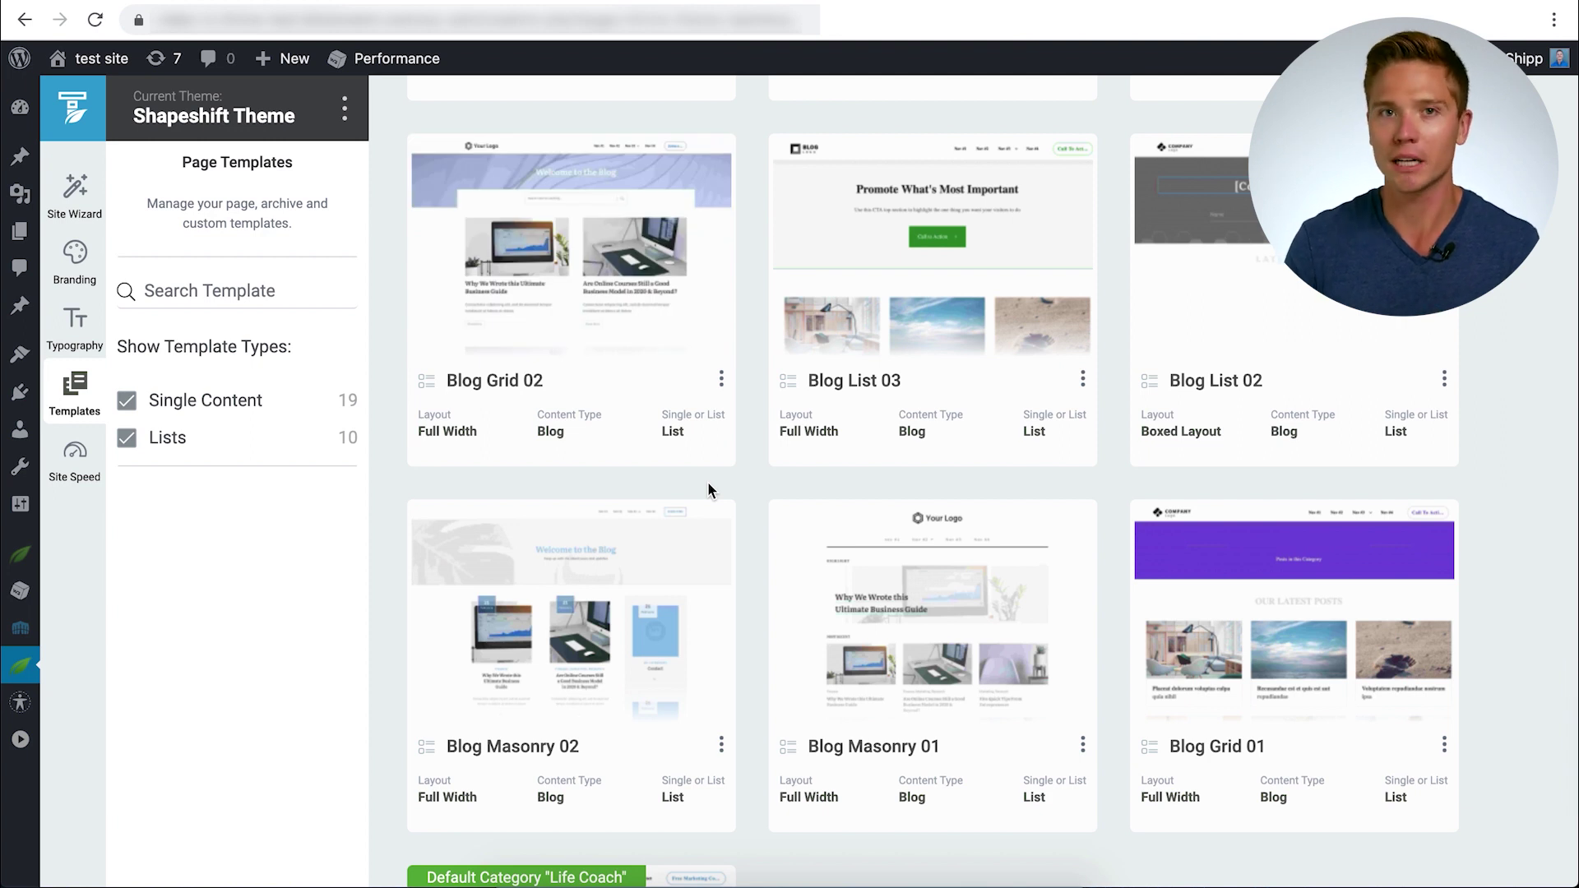
mouse_move(552, 382)
scroll(551, 375, "up", 20)
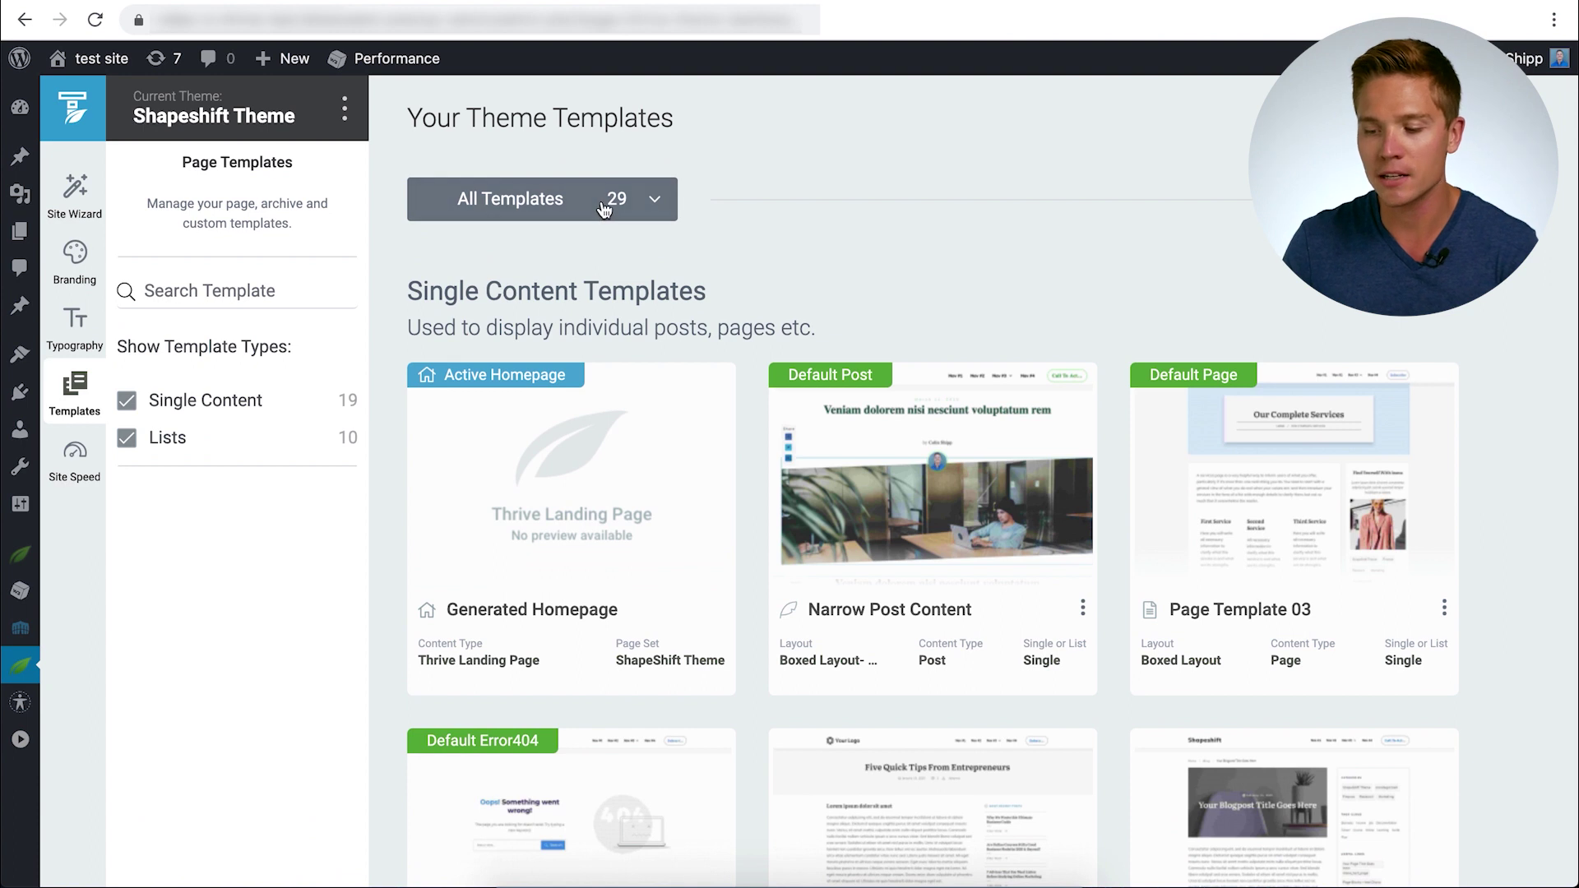
Filter the theme templates to show only the Archives list templates.
left_click(605, 205)
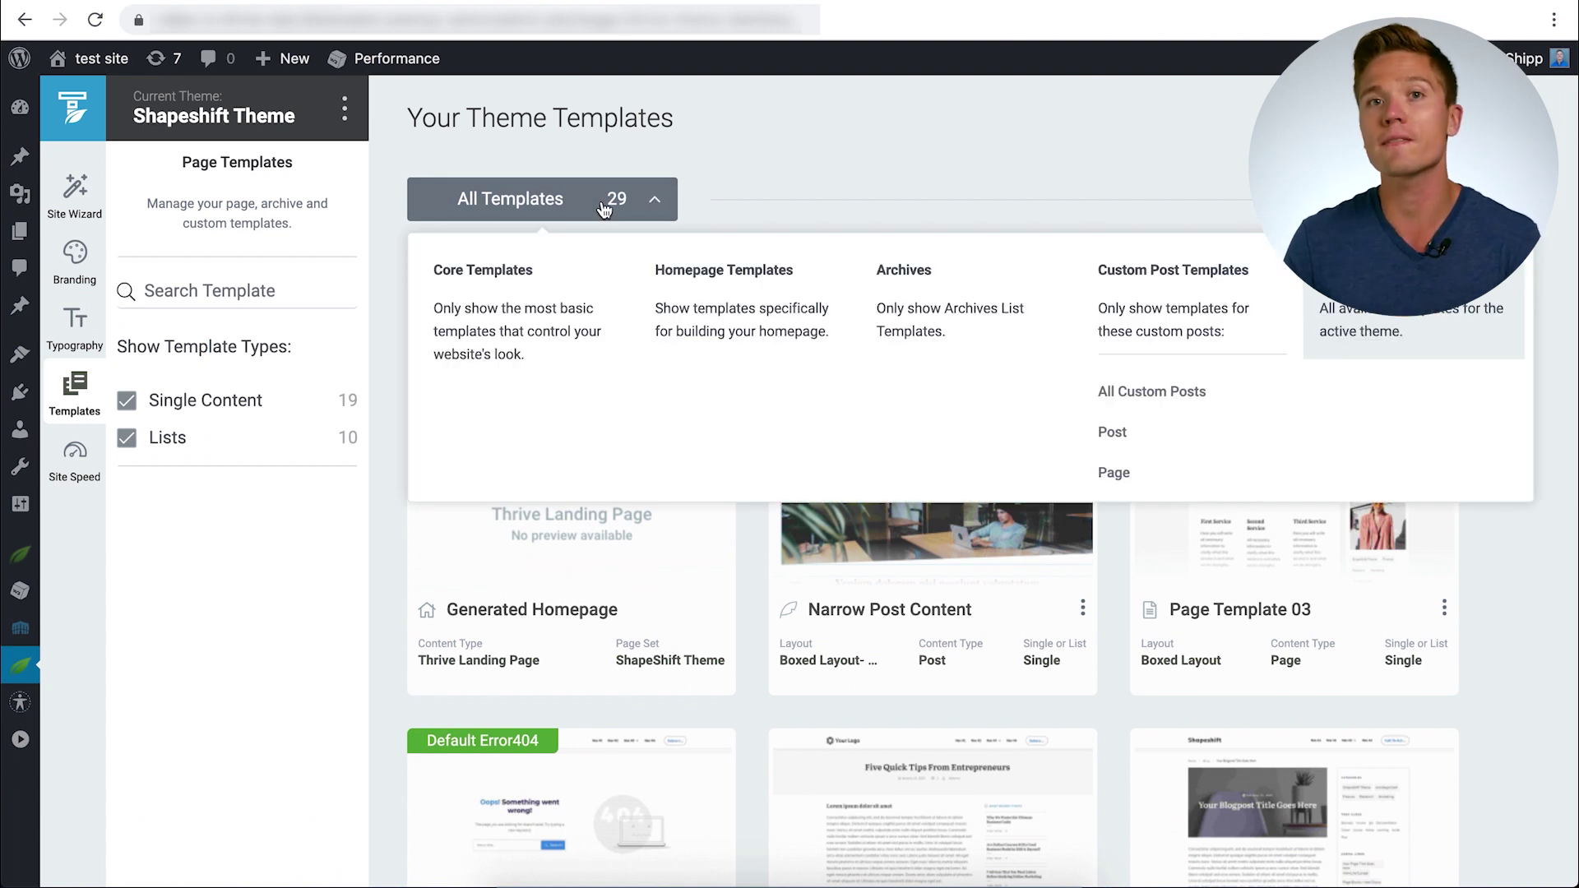
left_click(923, 321)
mouse_move(969, 580)
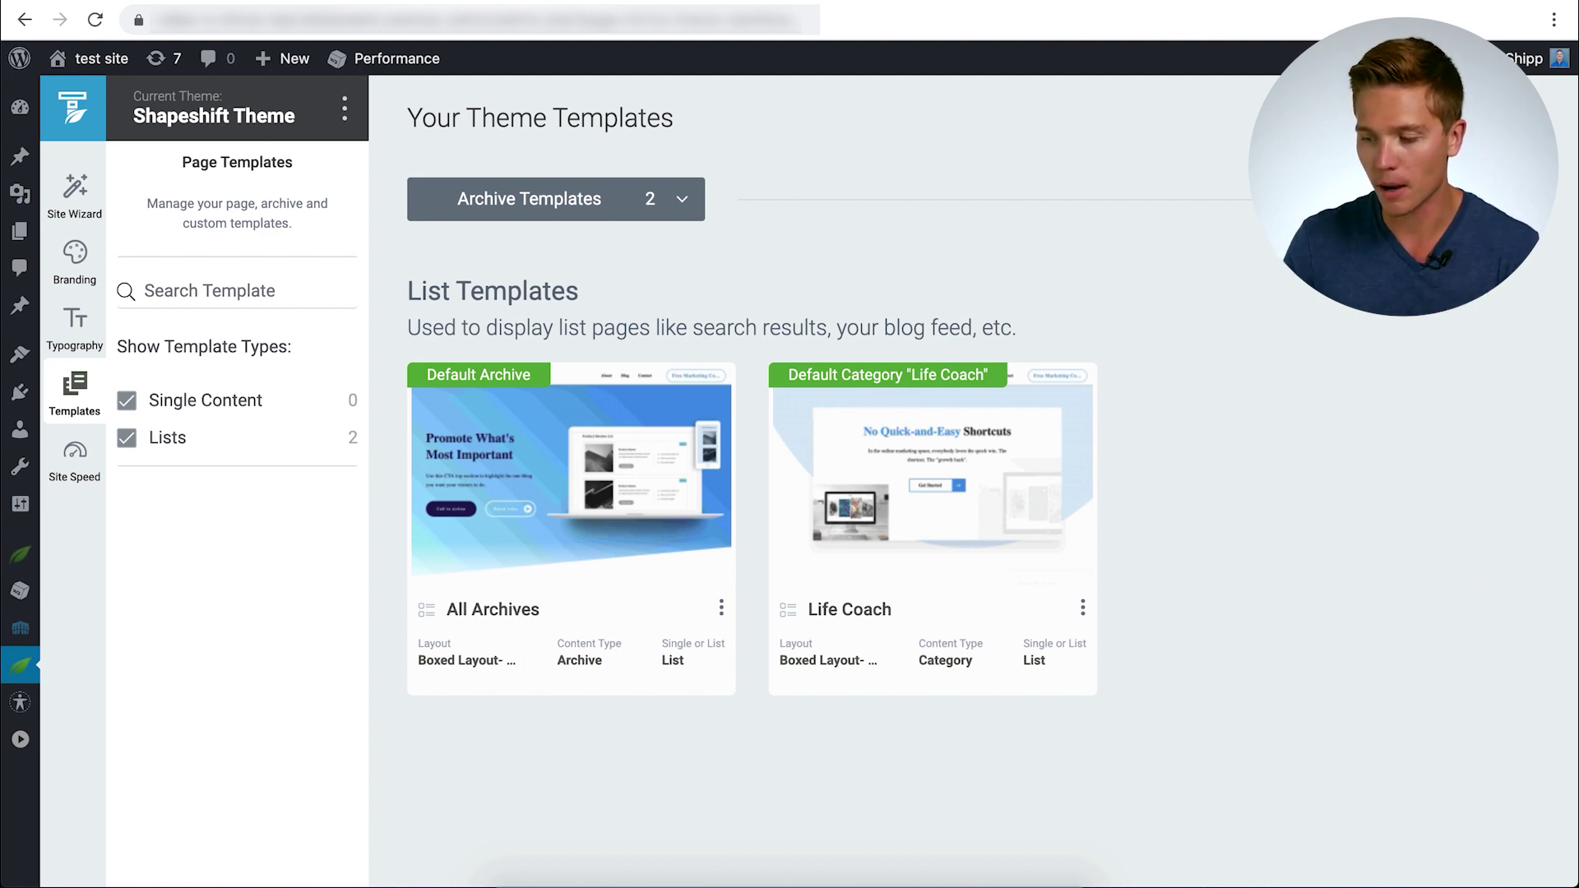
Start a new list template named Business with list type Archives and archive type Categories.
left_click(1506, 218)
type("Business")
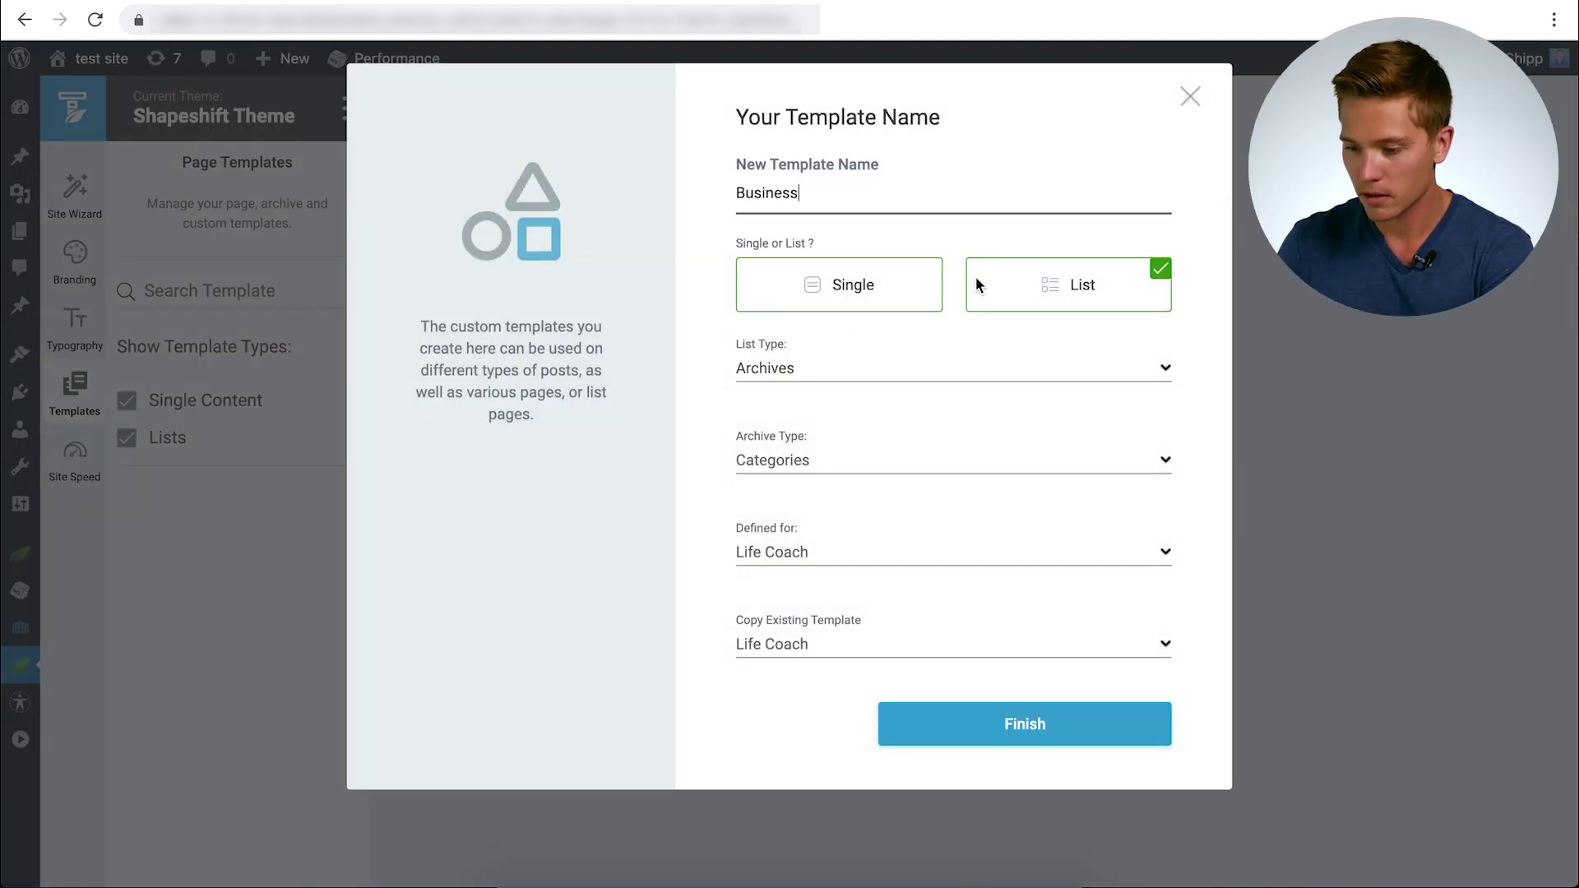
left_click(1024, 385)
left_click(840, 462)
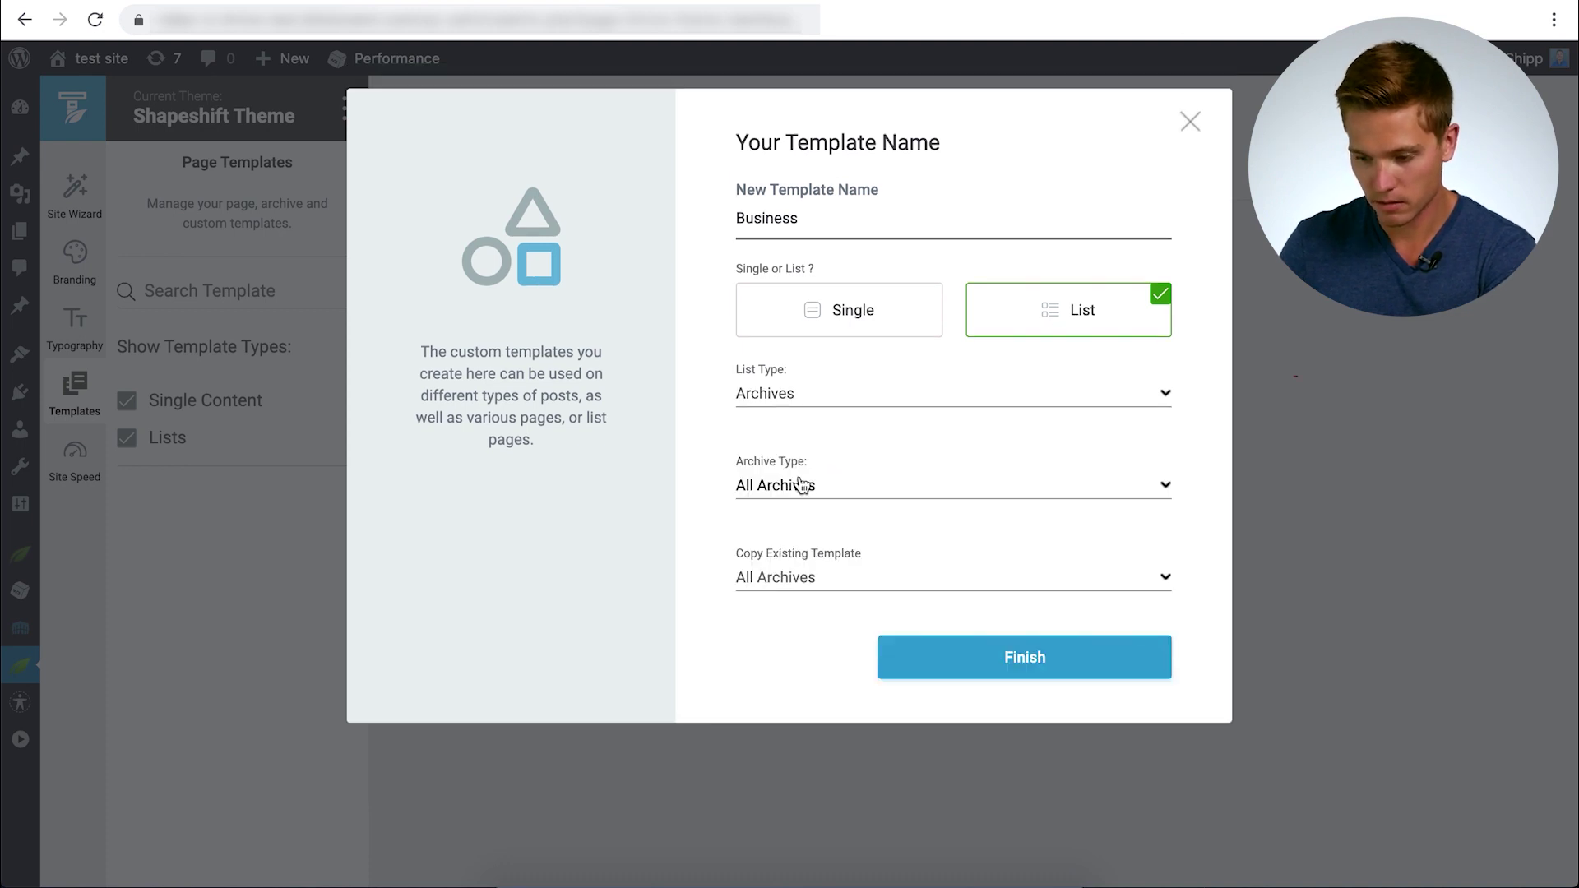
left_click(799, 488)
left_click(825, 669)
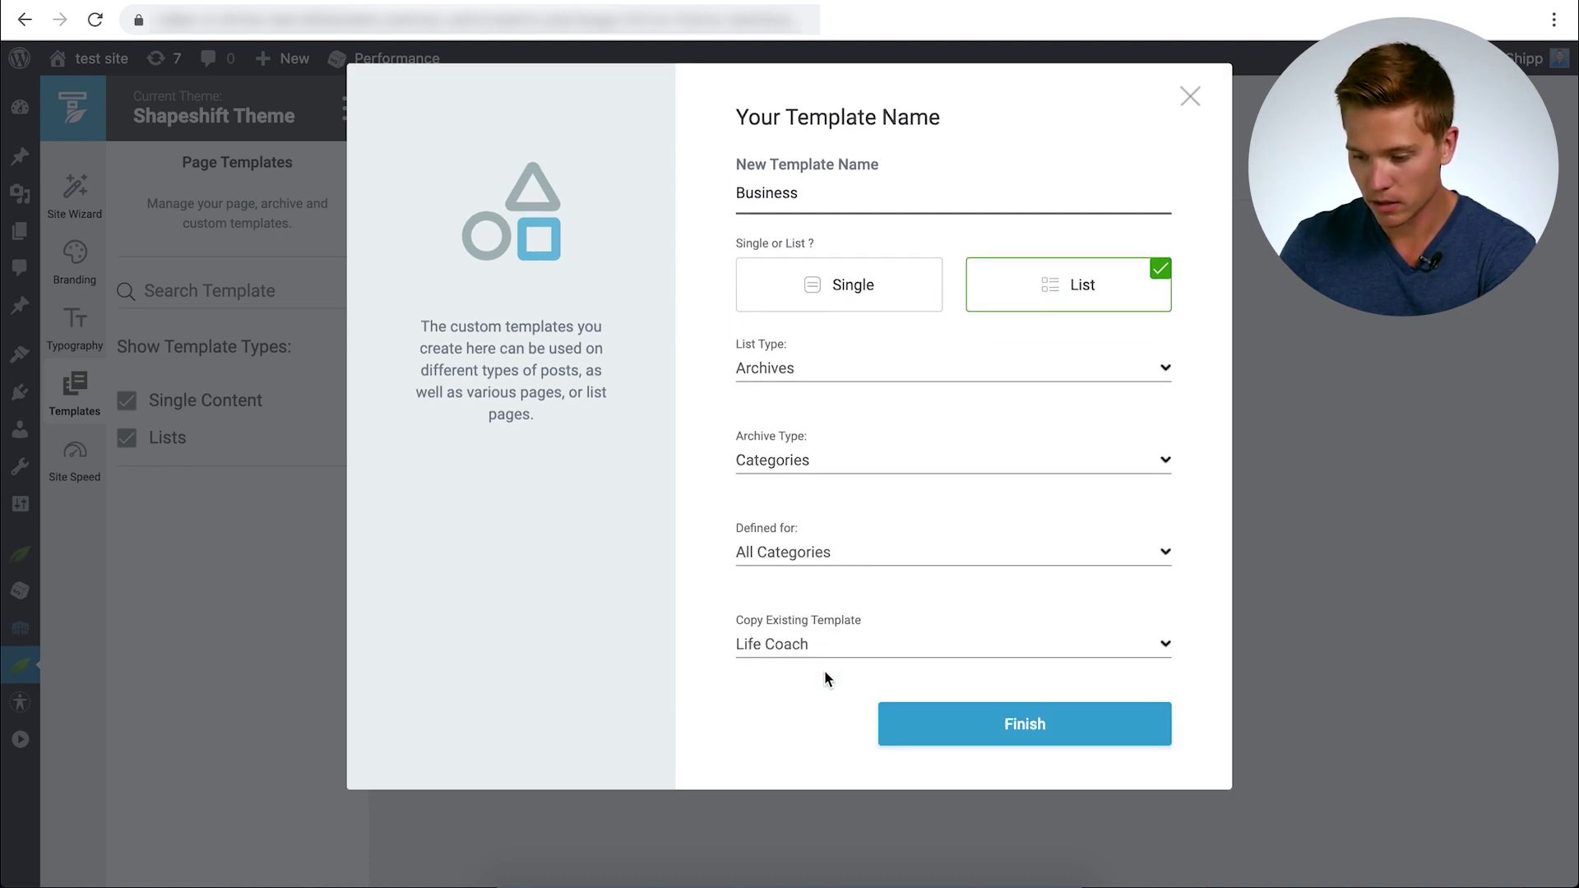
Define the new template for the Business category, base it on the existing All Archives template and finish creating it.
left_click(823, 555)
scroll(828, 689, "down", 2)
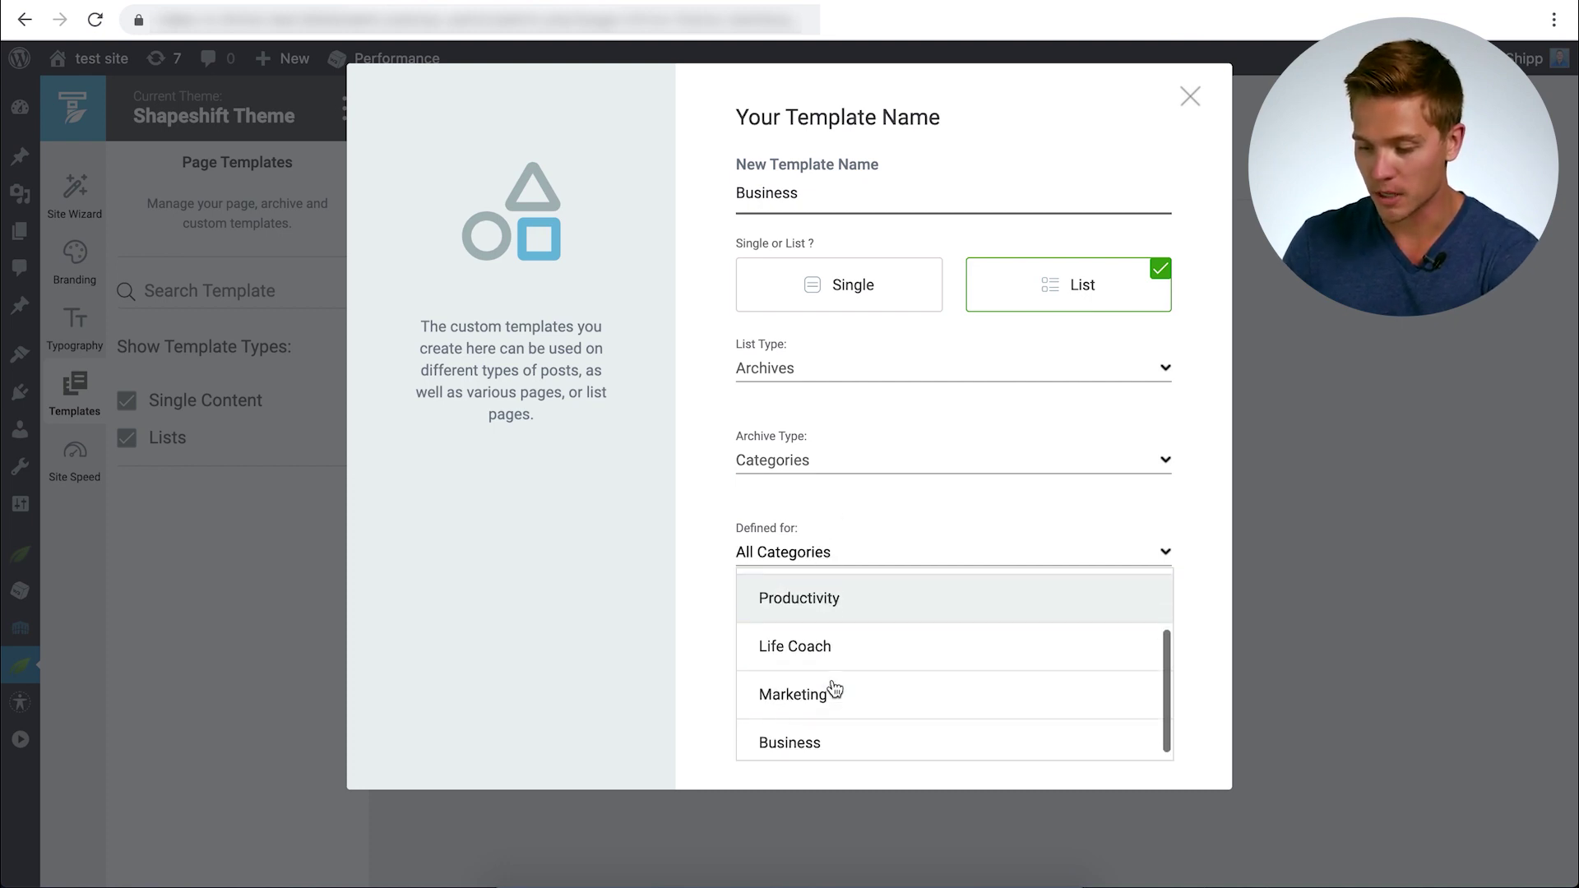
left_click(824, 747)
left_click(802, 654)
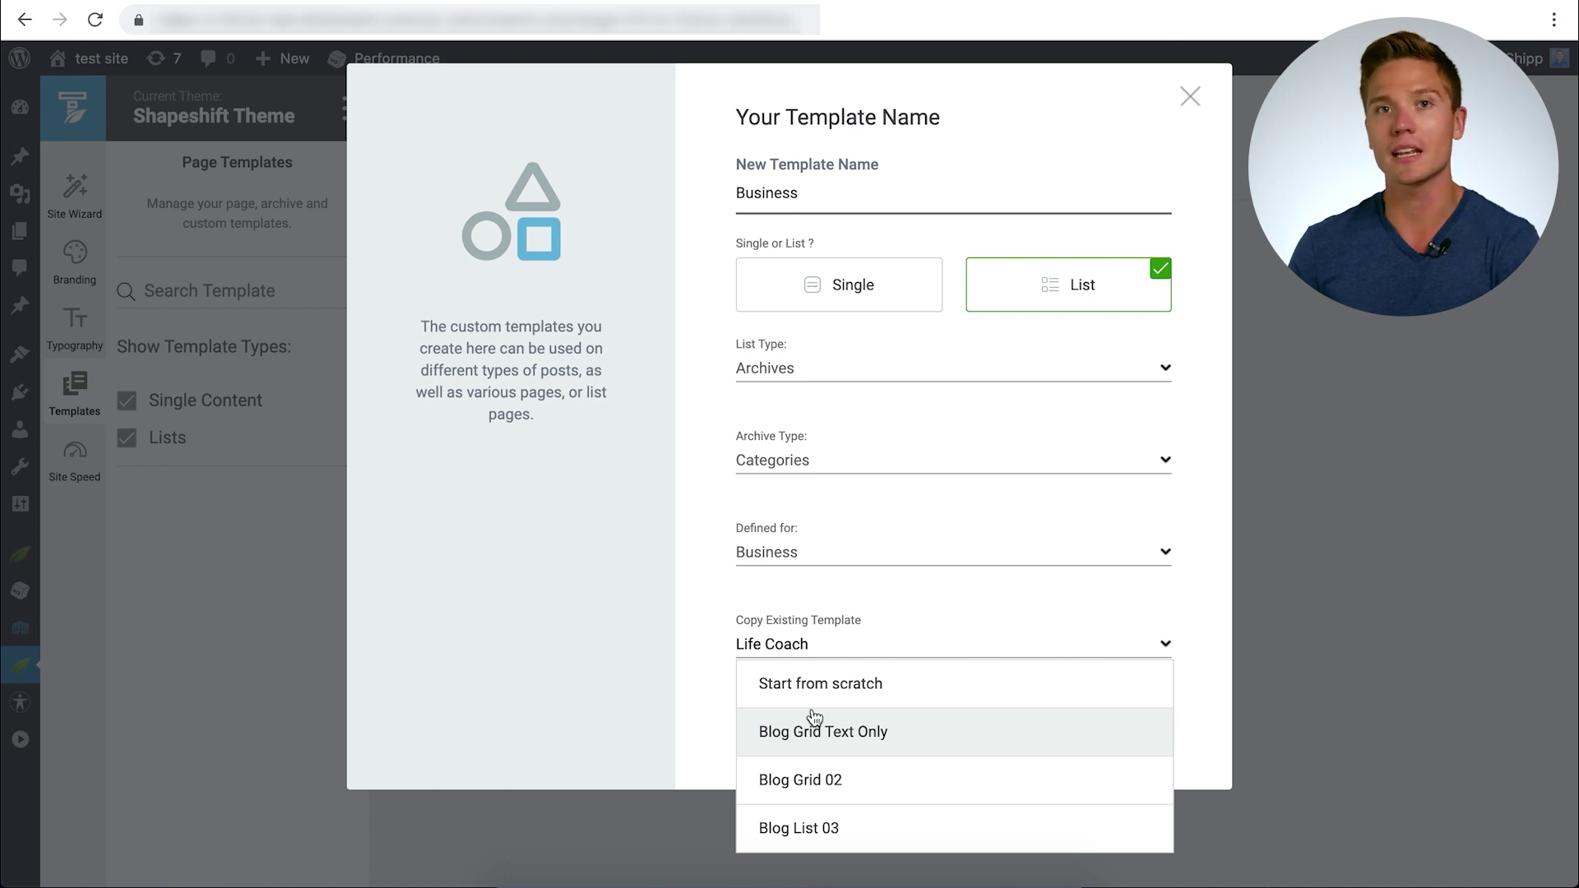
scroll(814, 718, "down", 5)
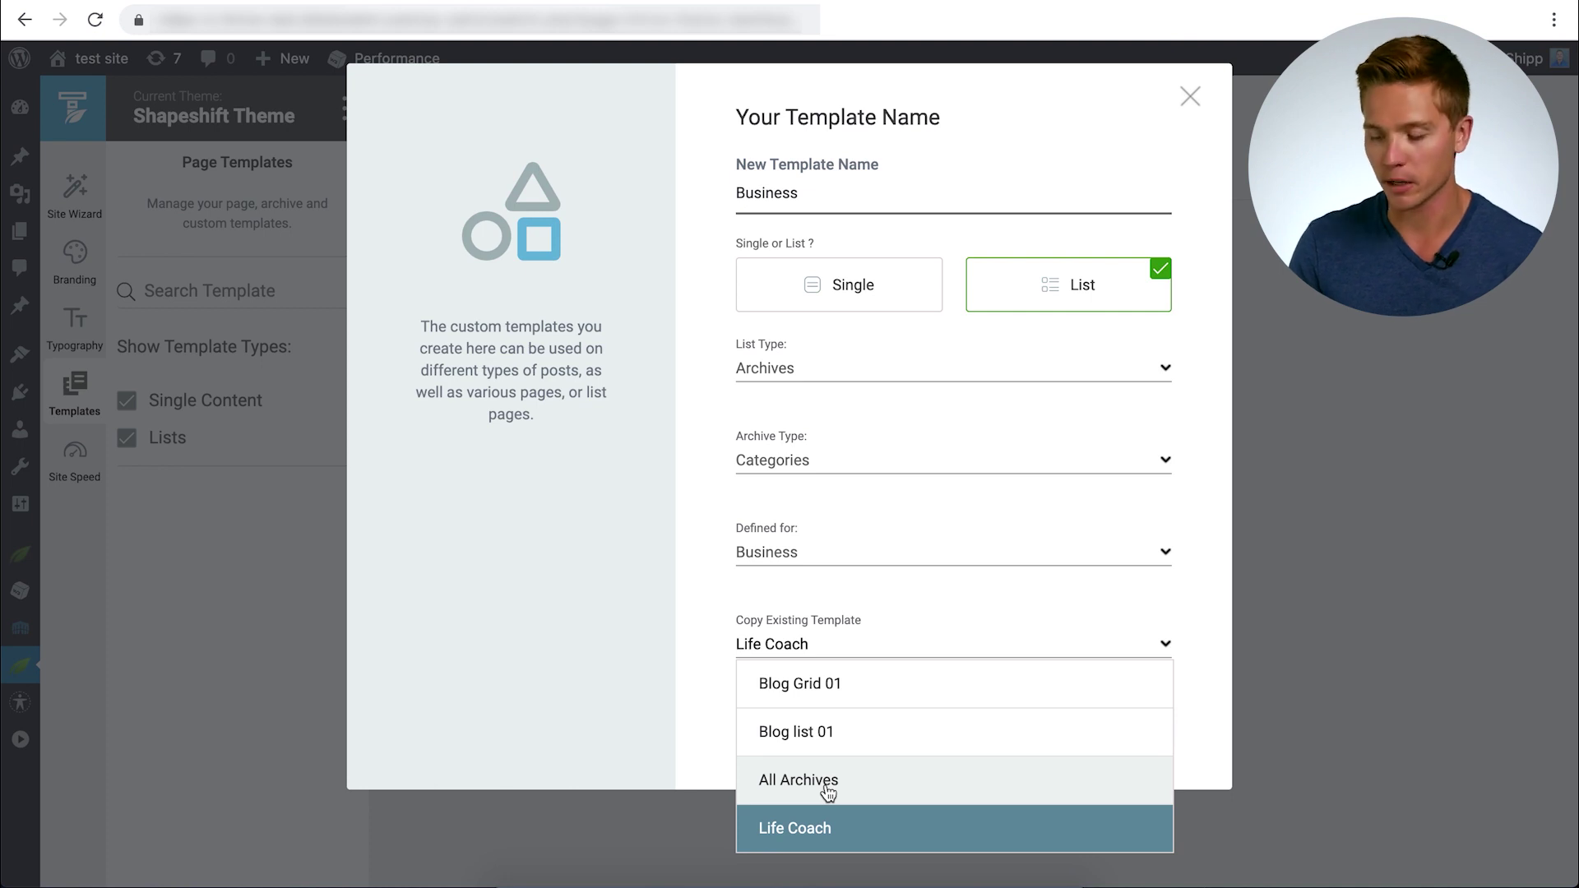
left_click(828, 789)
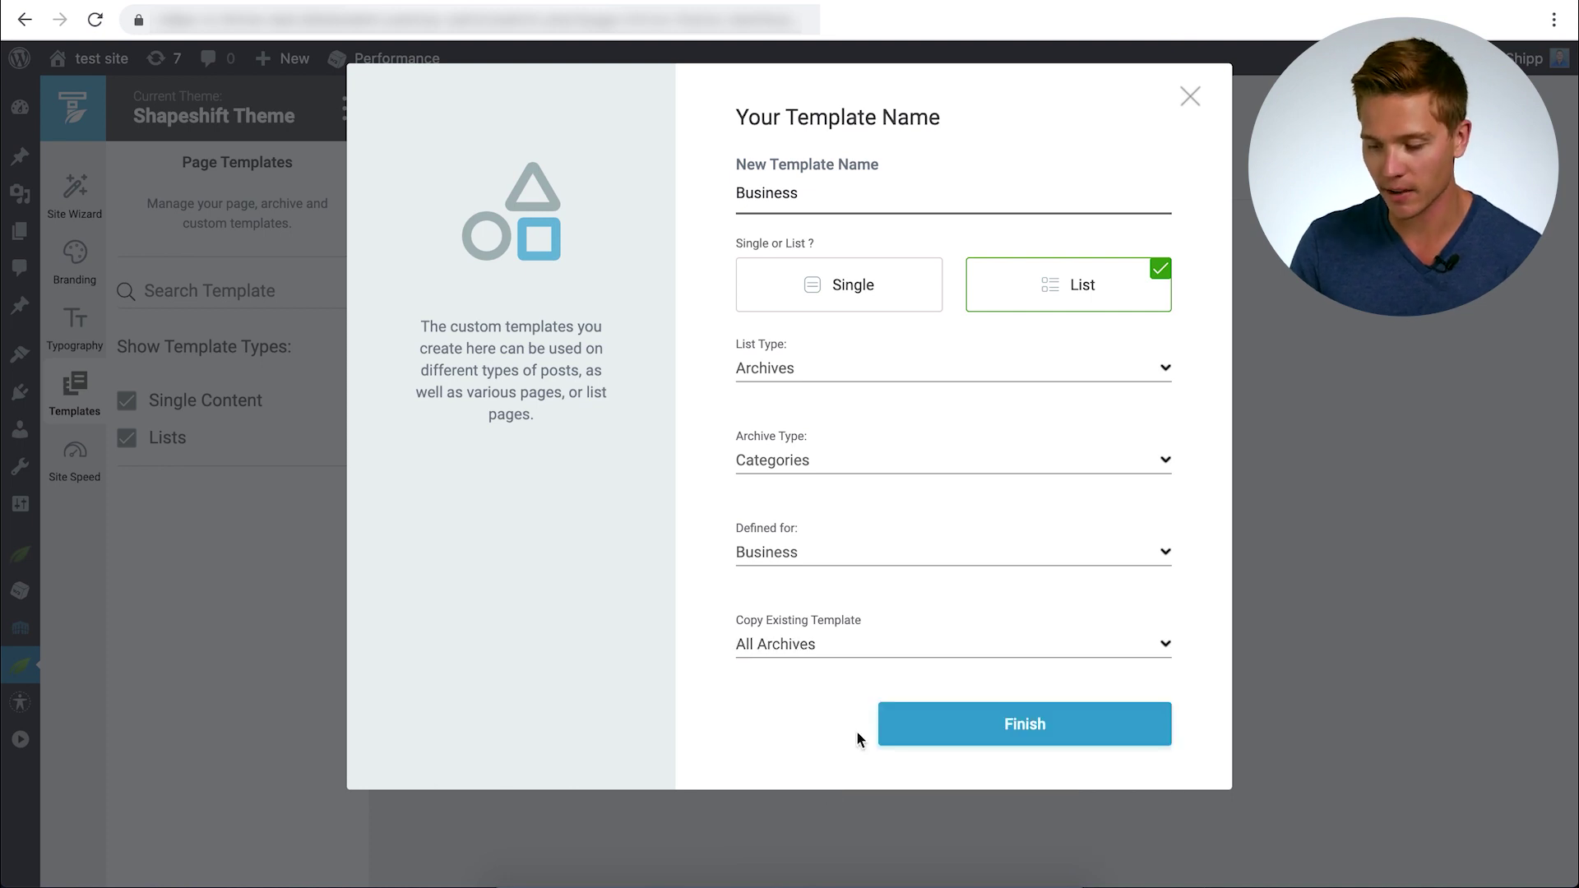
left_click(1045, 737)
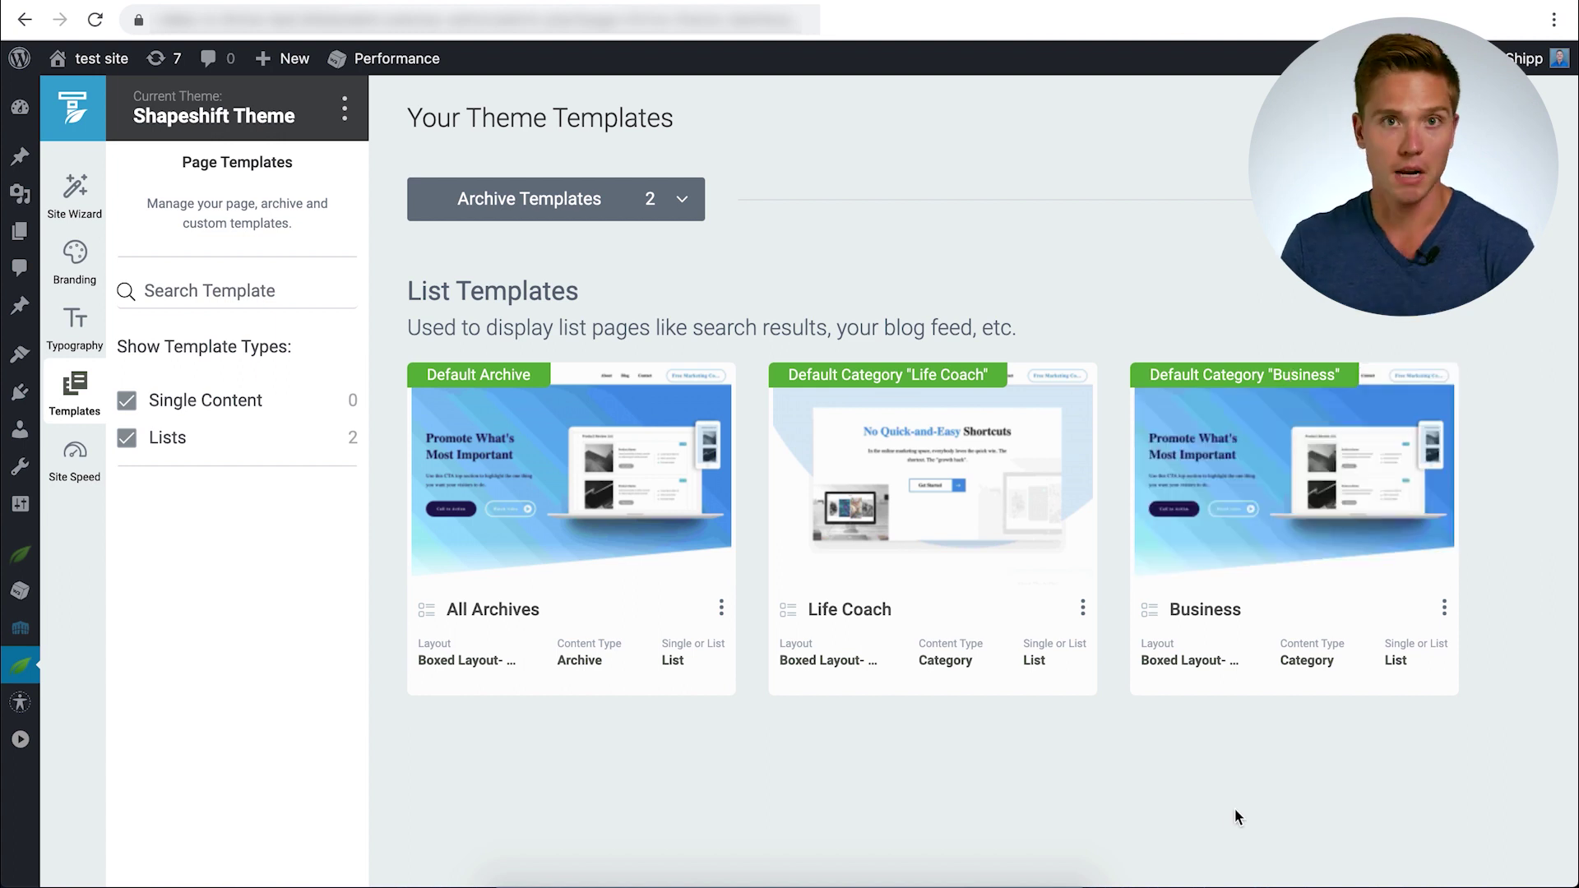
Open the Business template for editing and replace its top section with Page Banner - Lead Generation 01.
left_click(1315, 479)
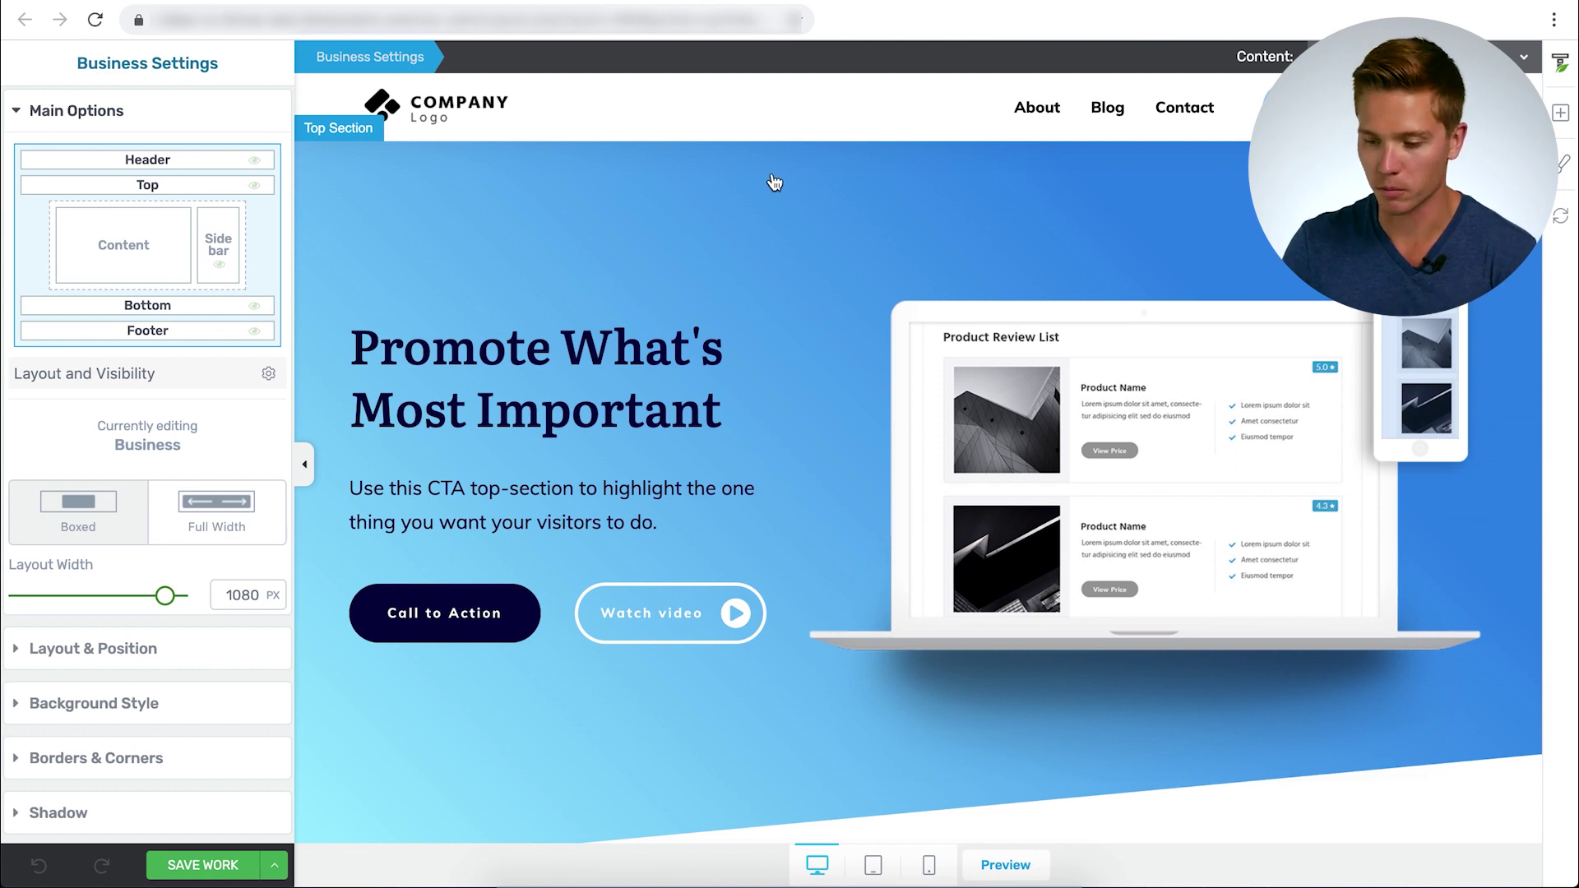
left_click(785, 176)
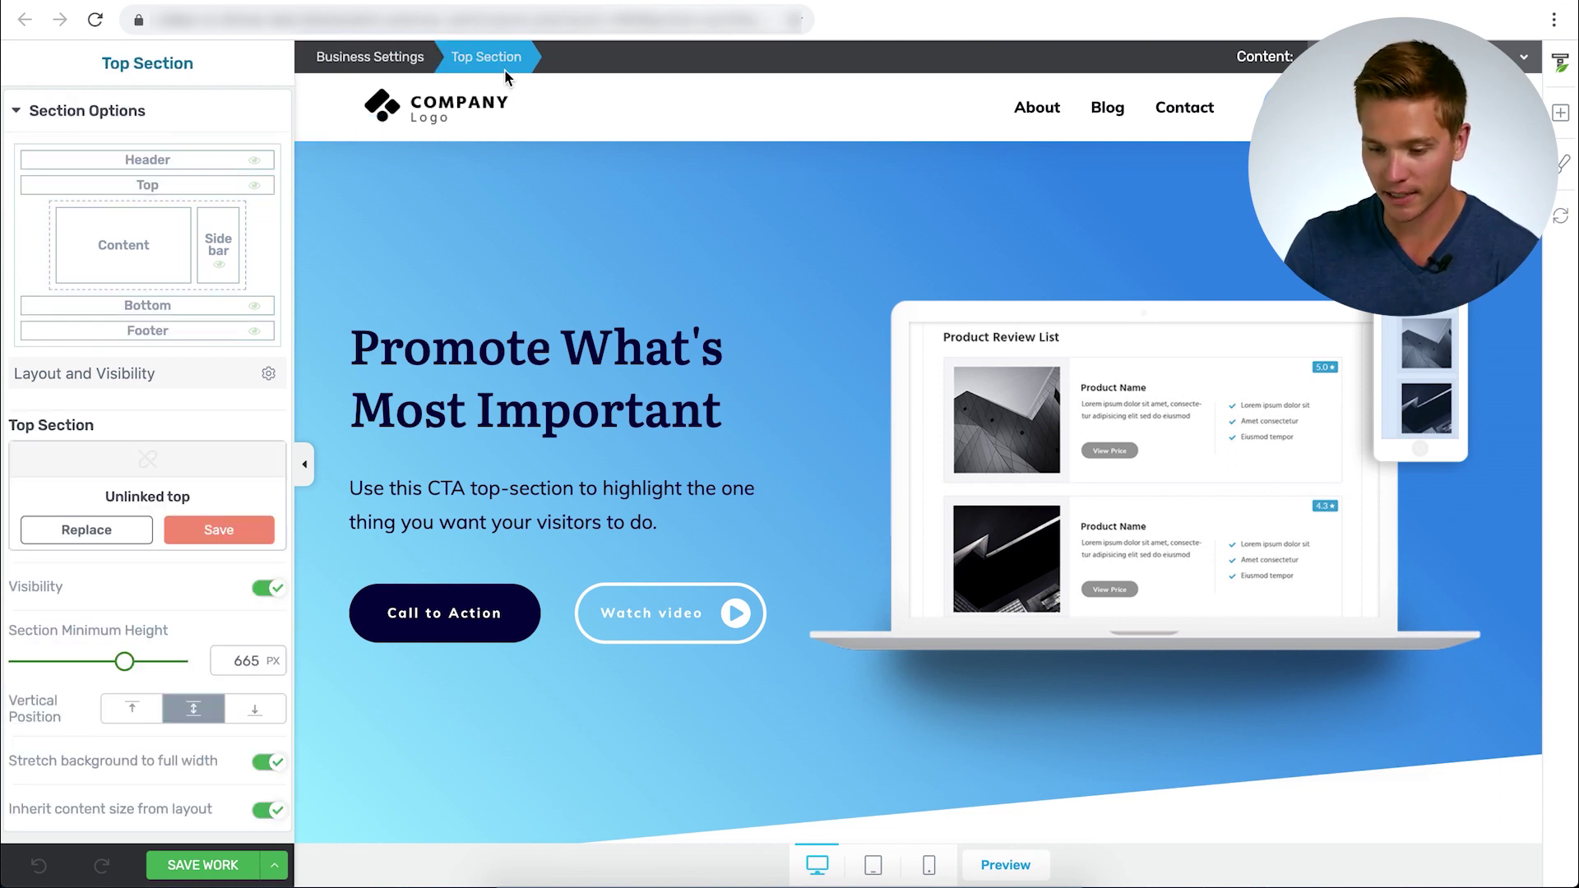
left_click(123, 532)
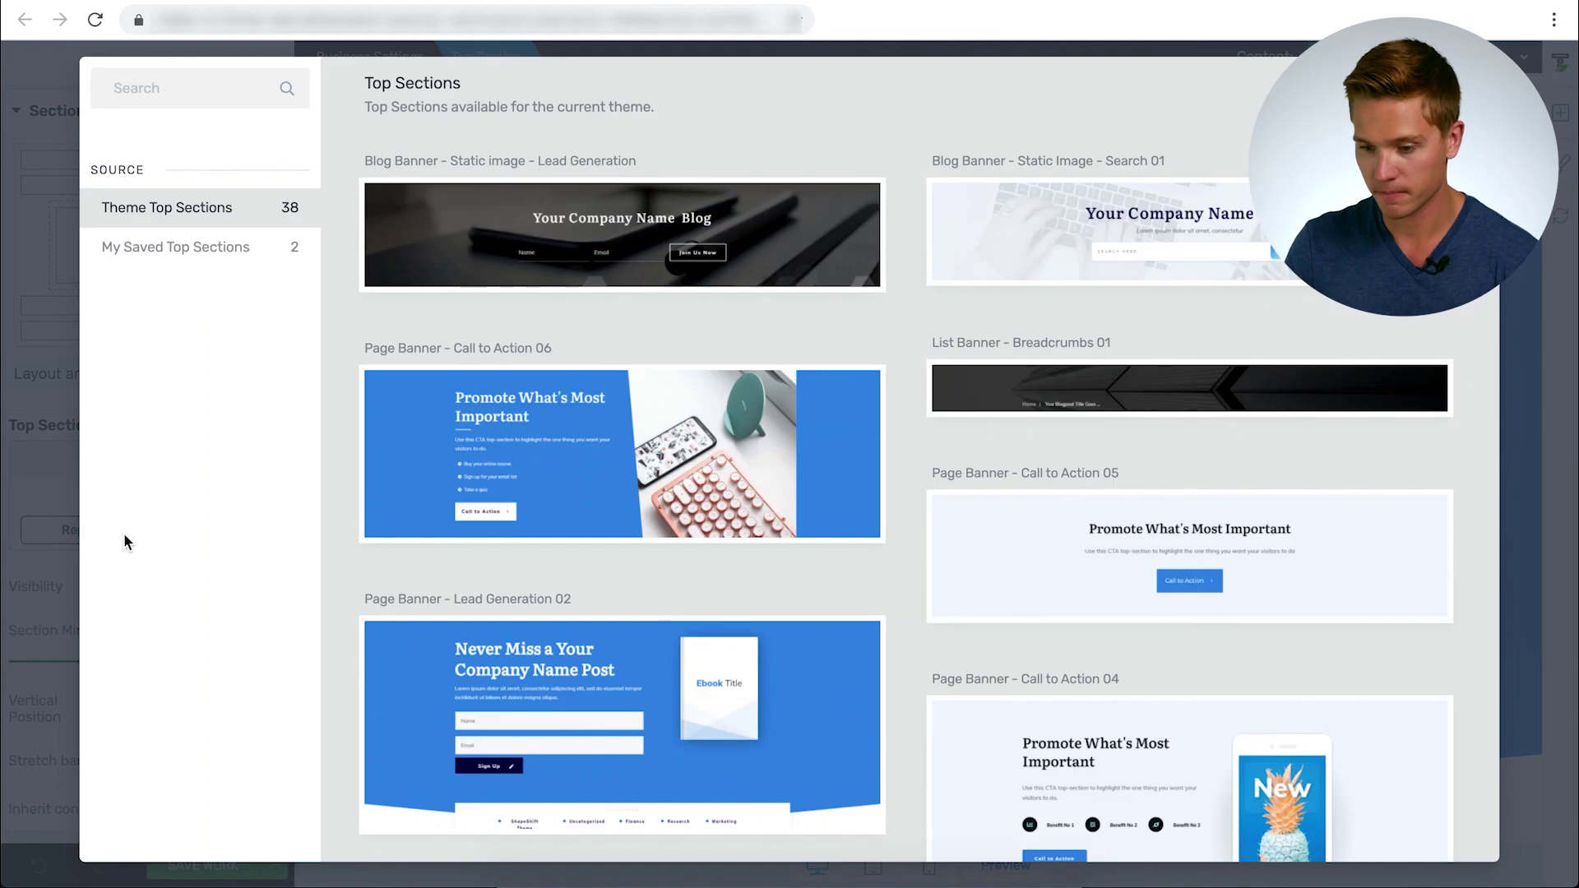
scroll(779, 530, "down", 5)
scroll(778, 531, "down", 3)
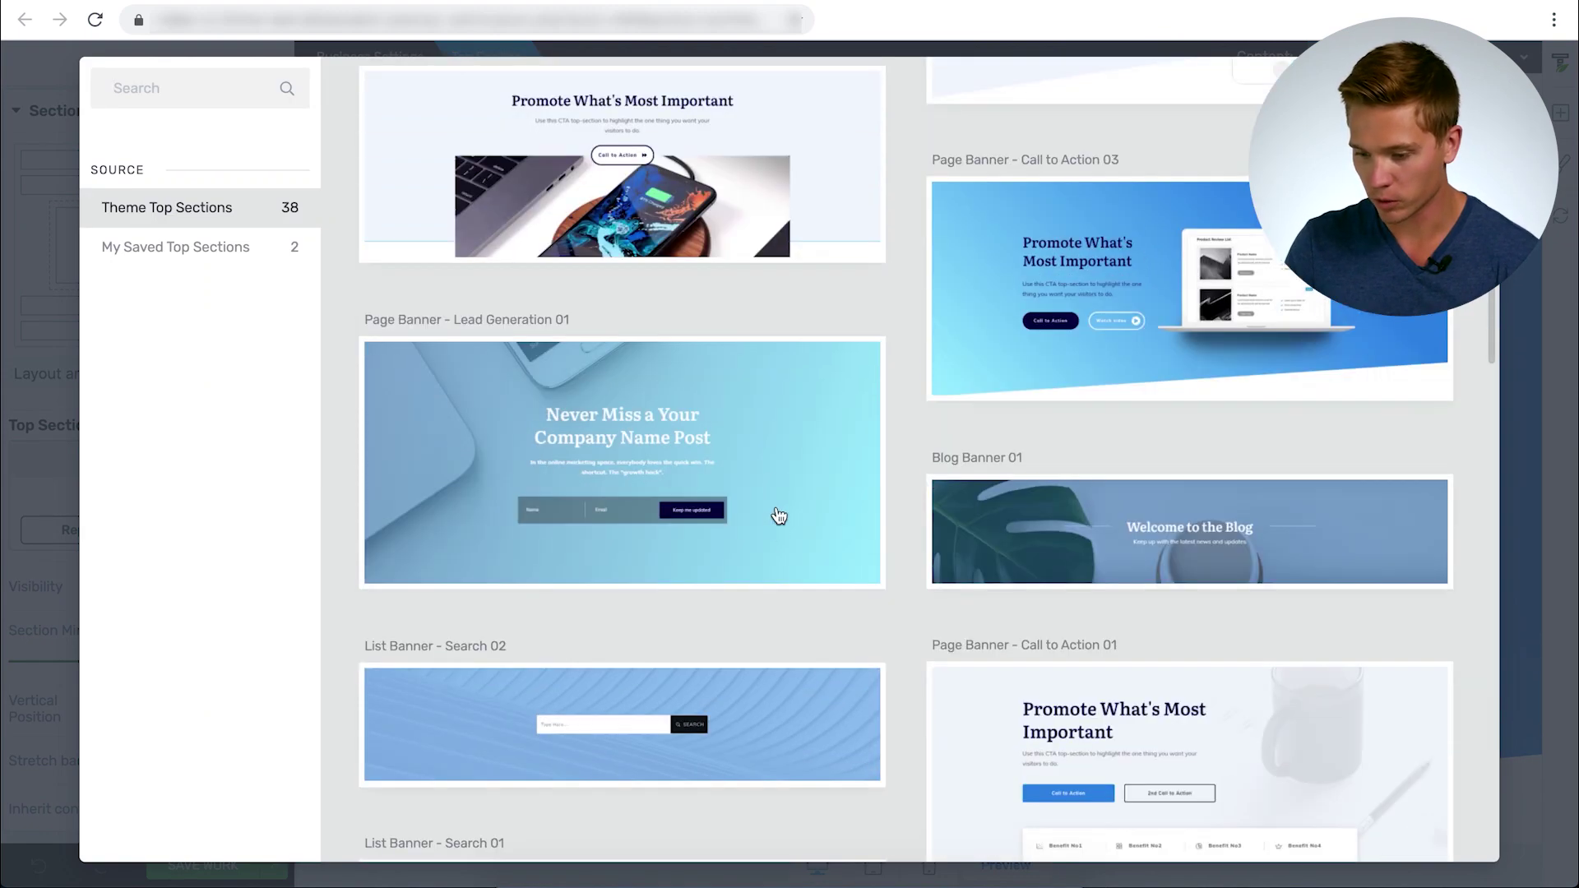
left_click(778, 481)
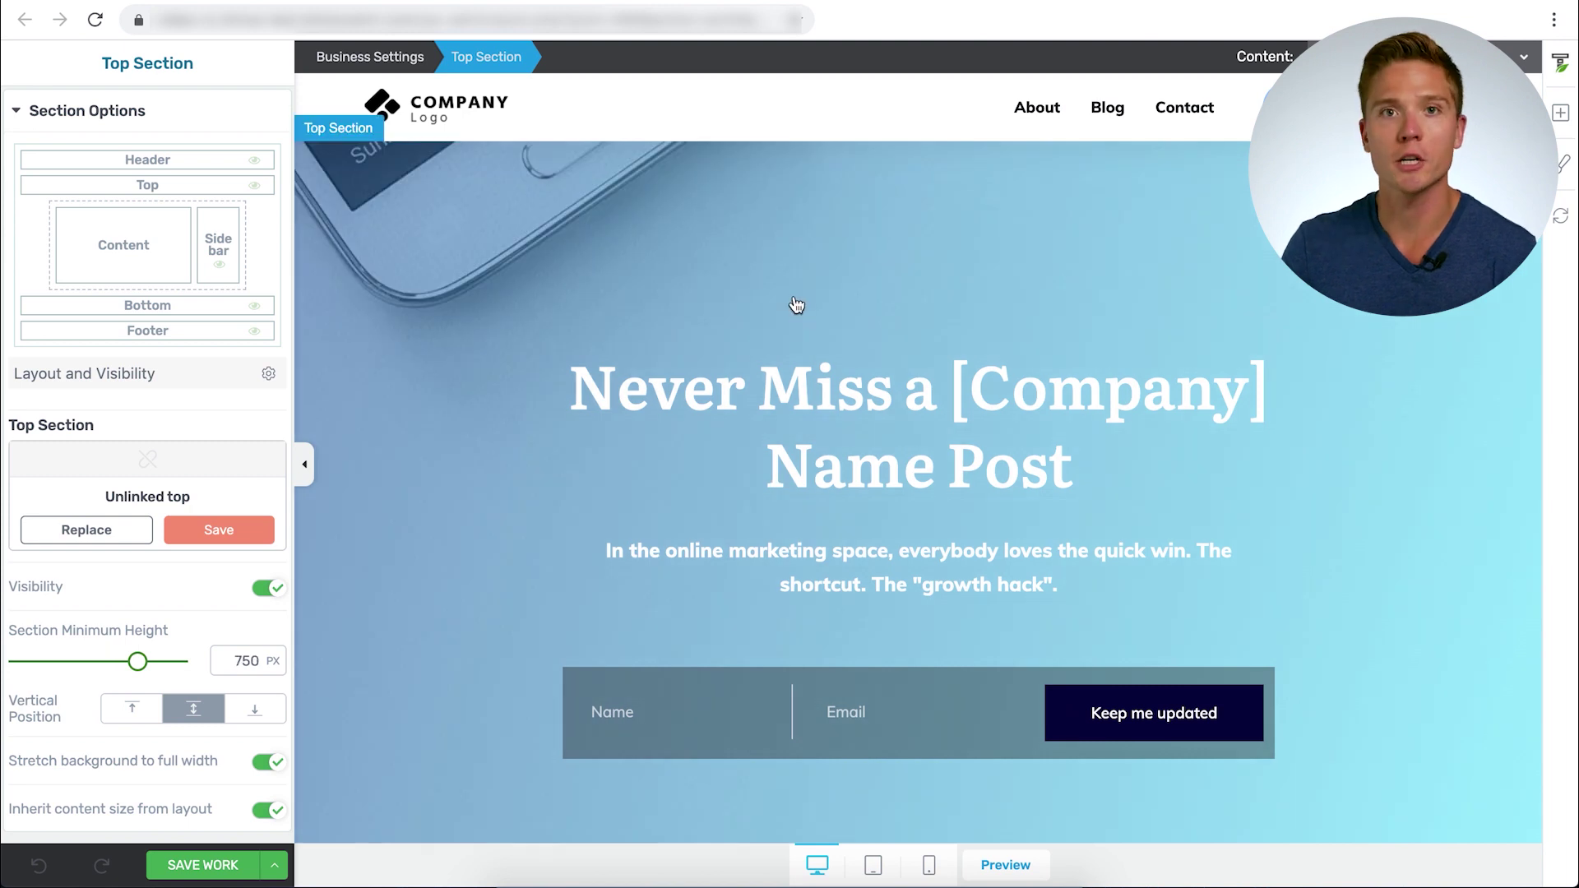
Replace the Business template's sidebar section with the Content Site 01 theme sidebar and check it beside the post list.
scroll(1209, 485, "down", 10)
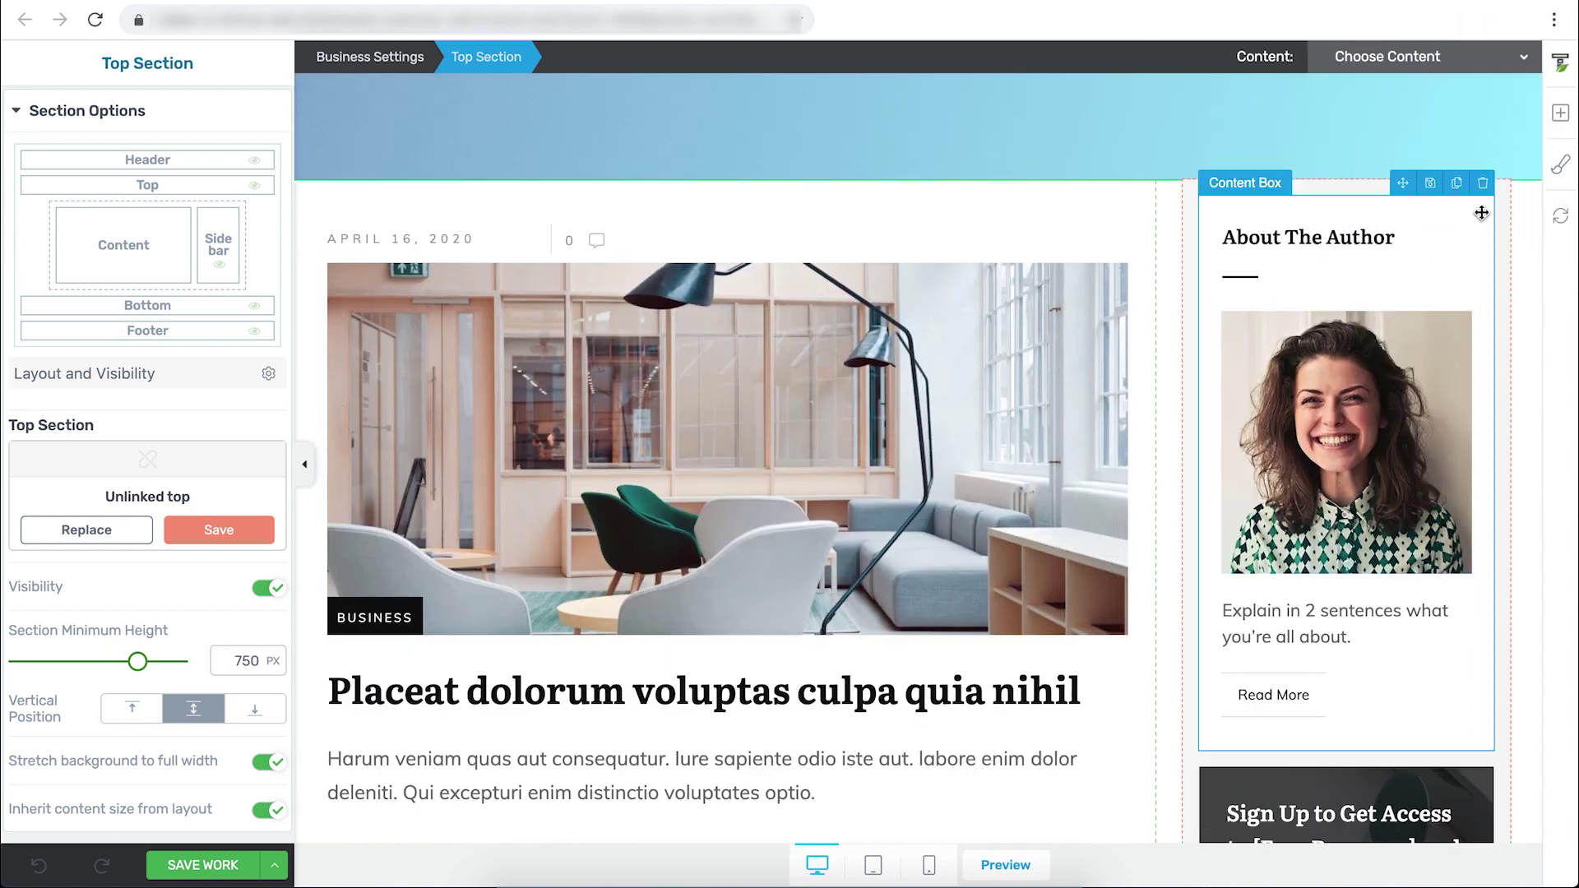
left_click(1480, 213)
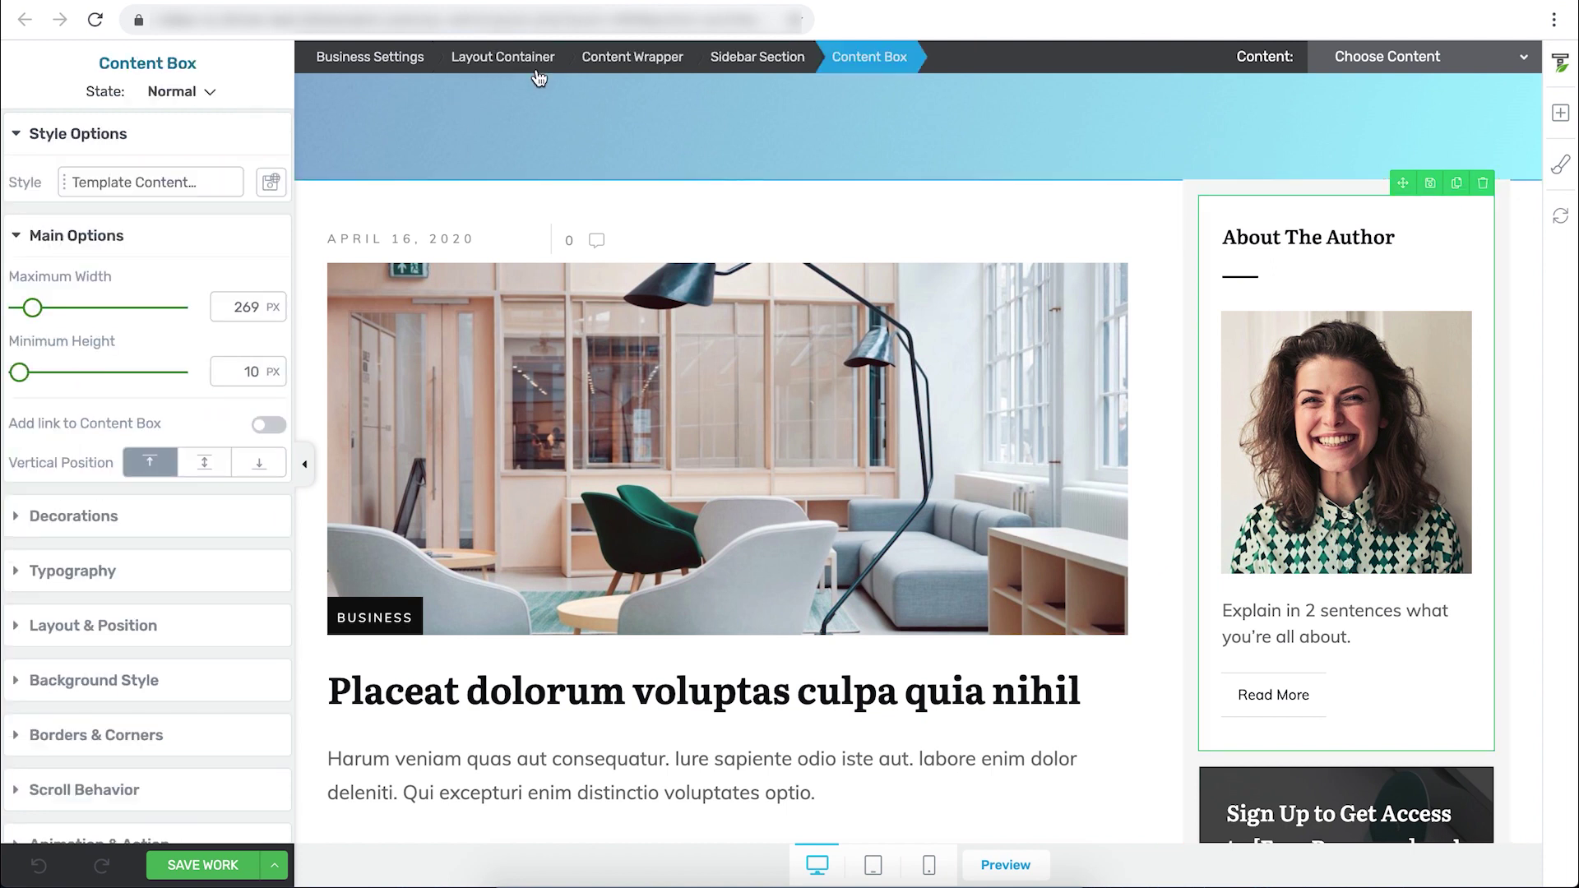
left_click(777, 57)
left_click(212, 490)
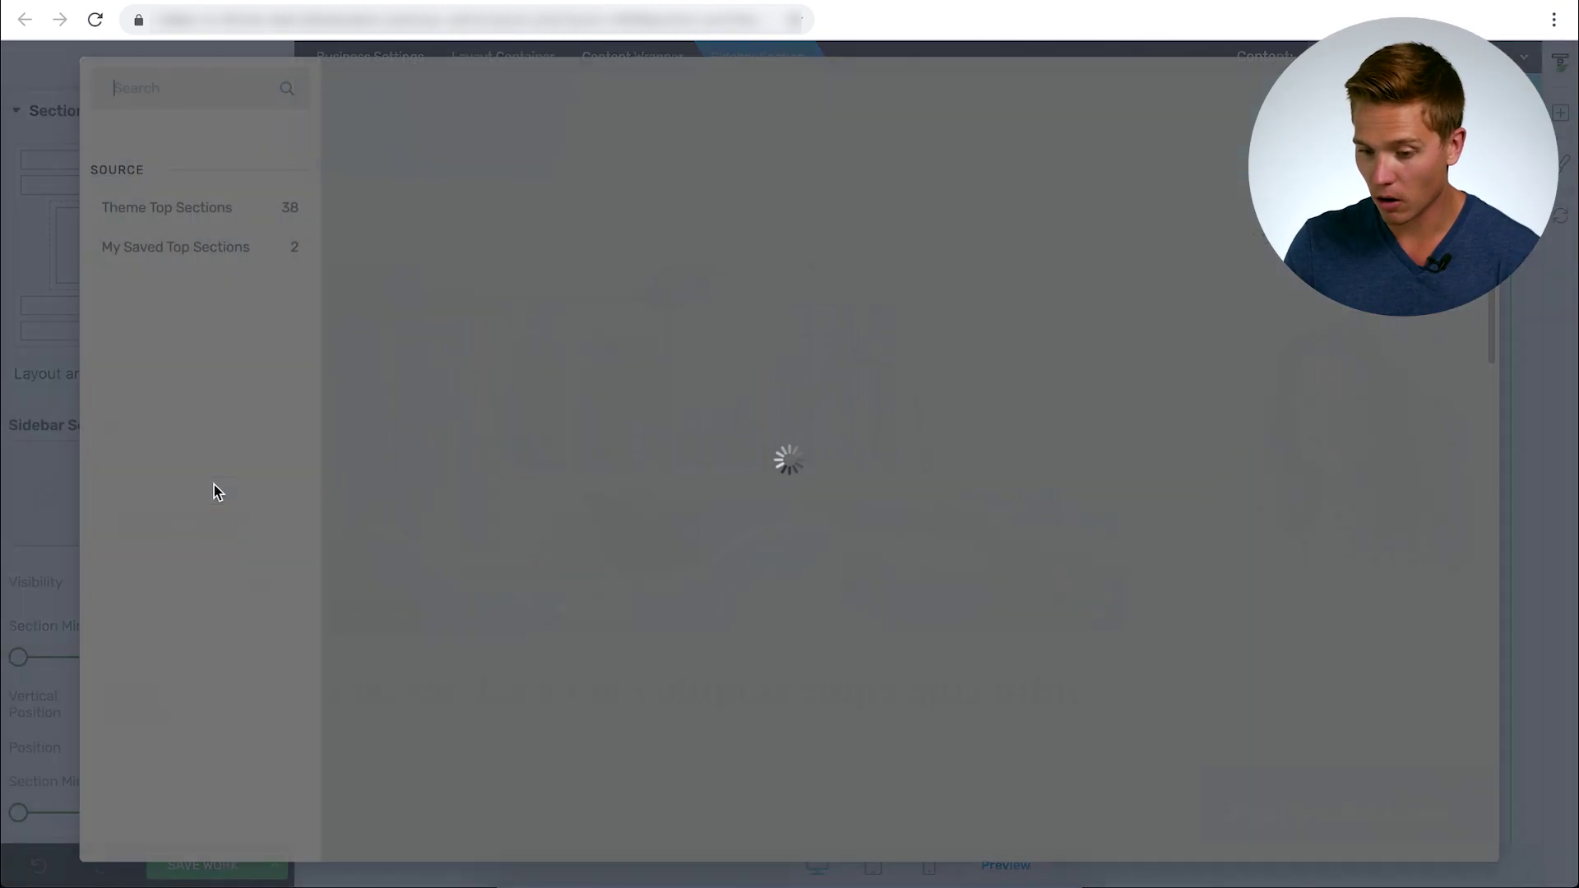
scroll(924, 598, "down", 10)
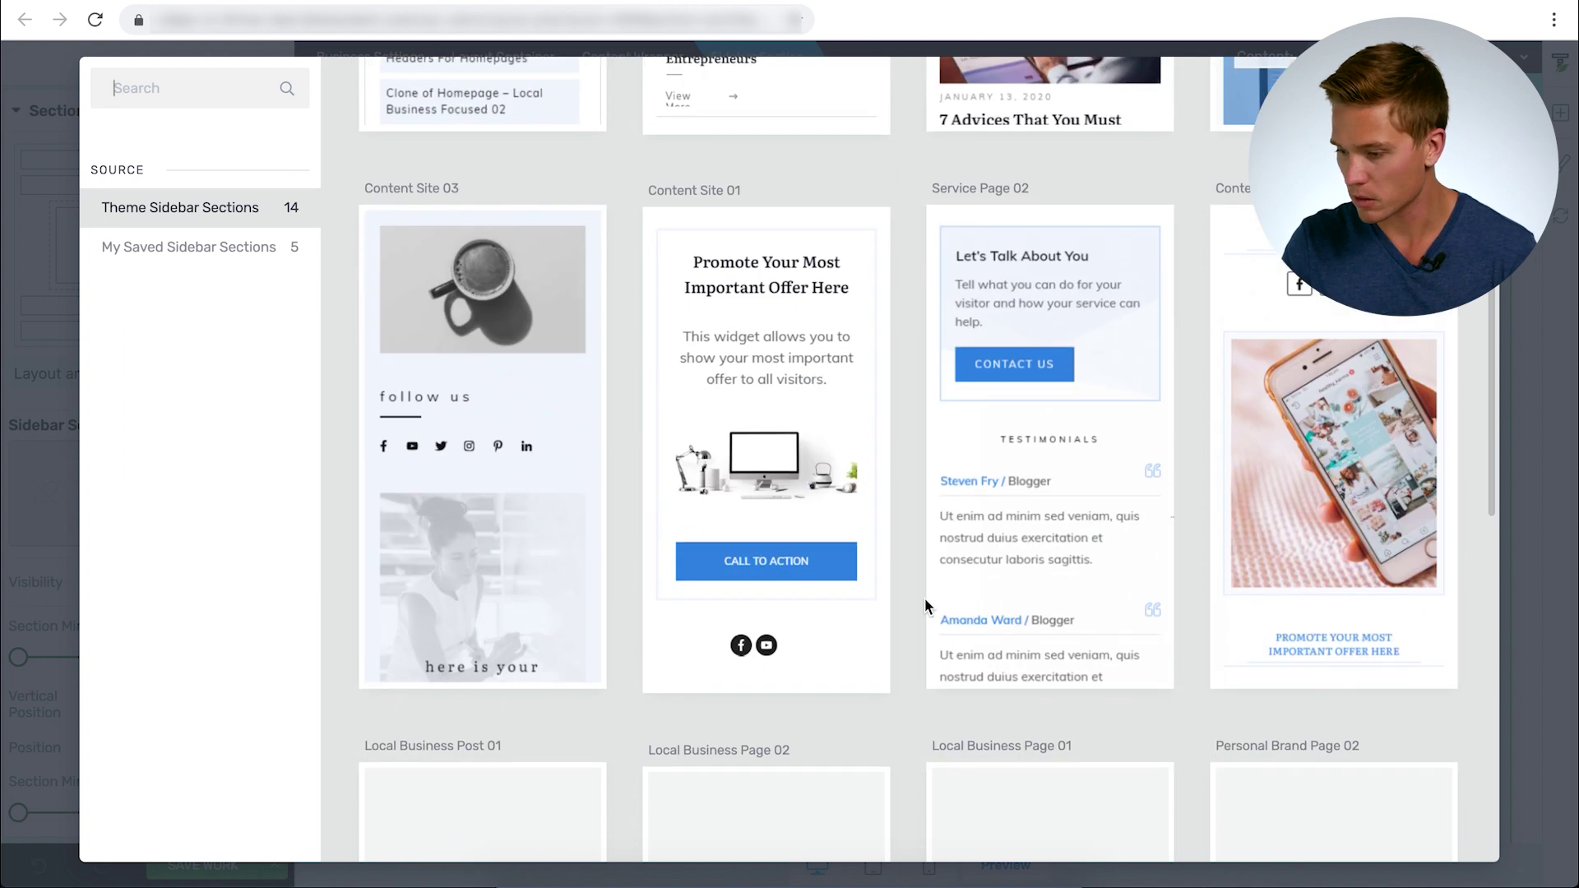
scroll(924, 598, "down", 6)
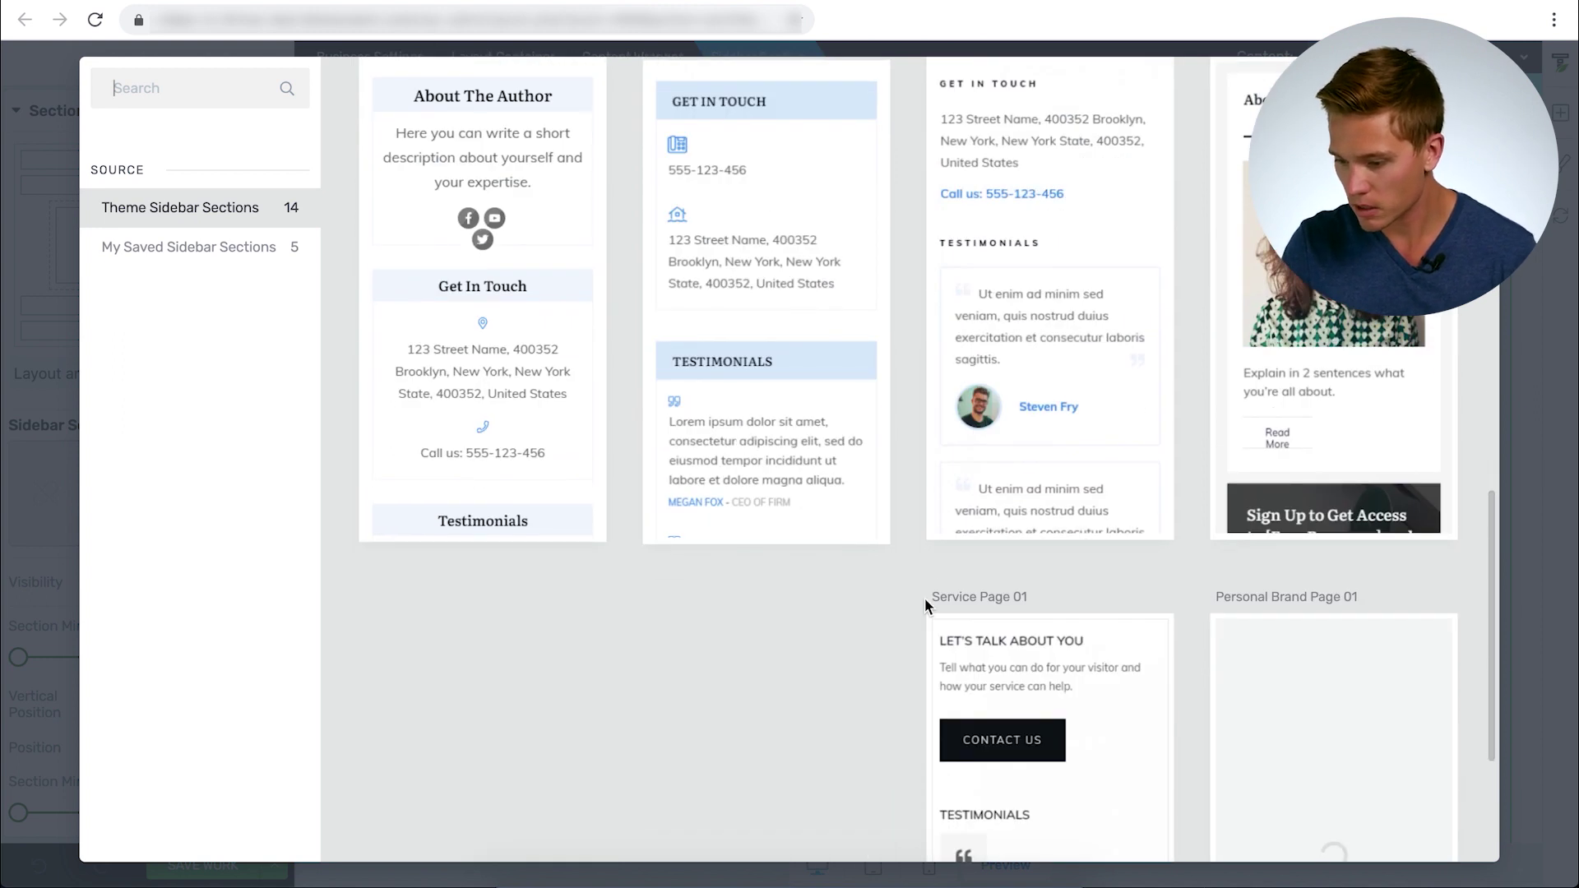
scroll(924, 599, "up", 5)
scroll(924, 599, "up", 4)
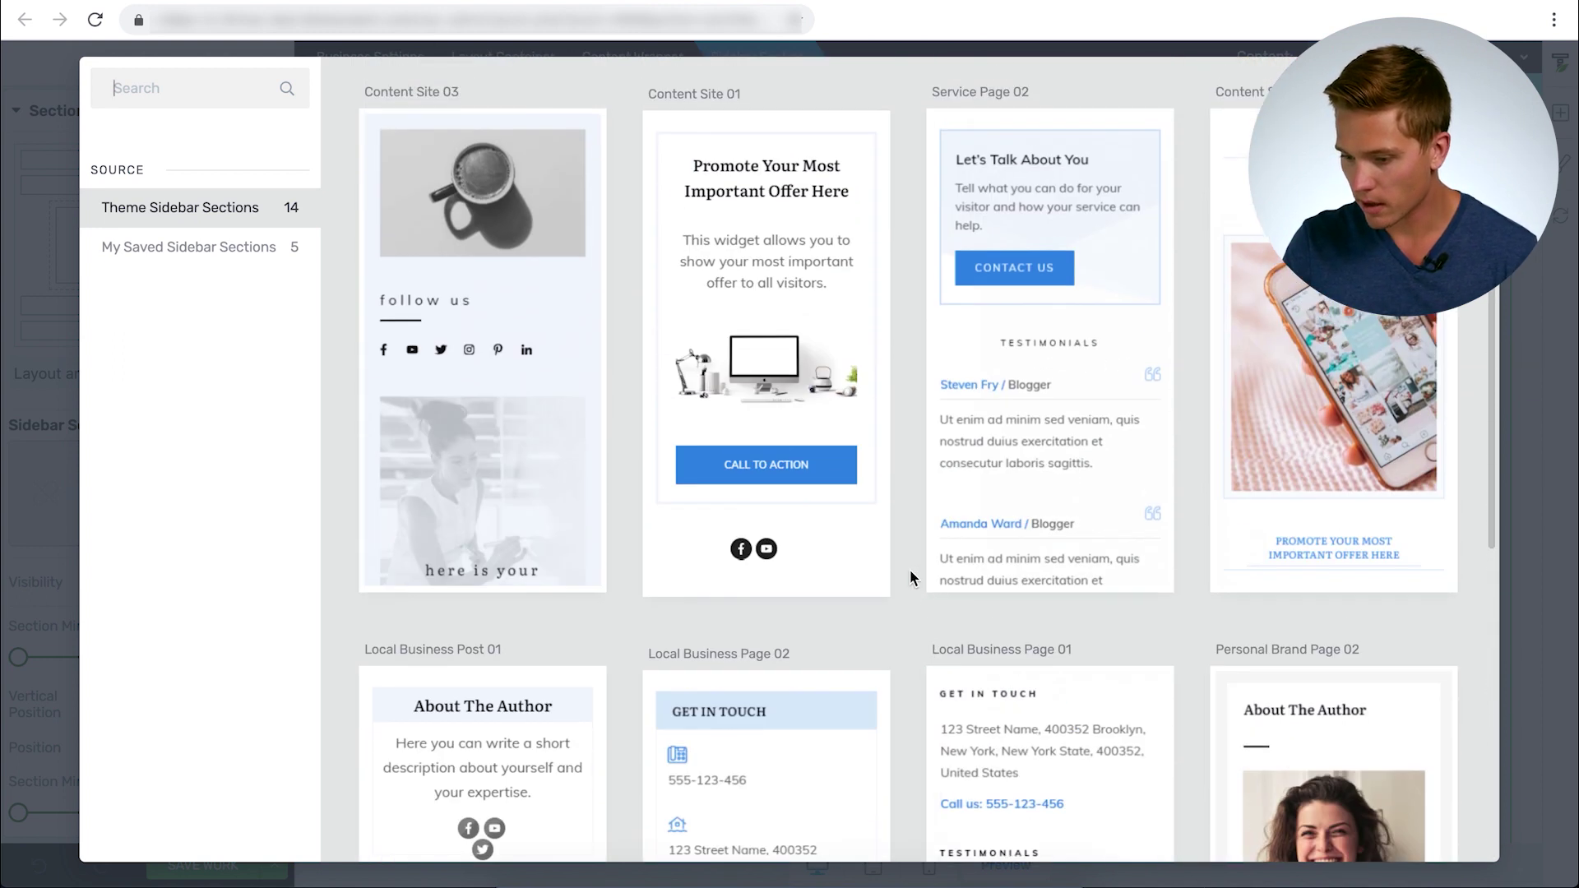
left_click(772, 282)
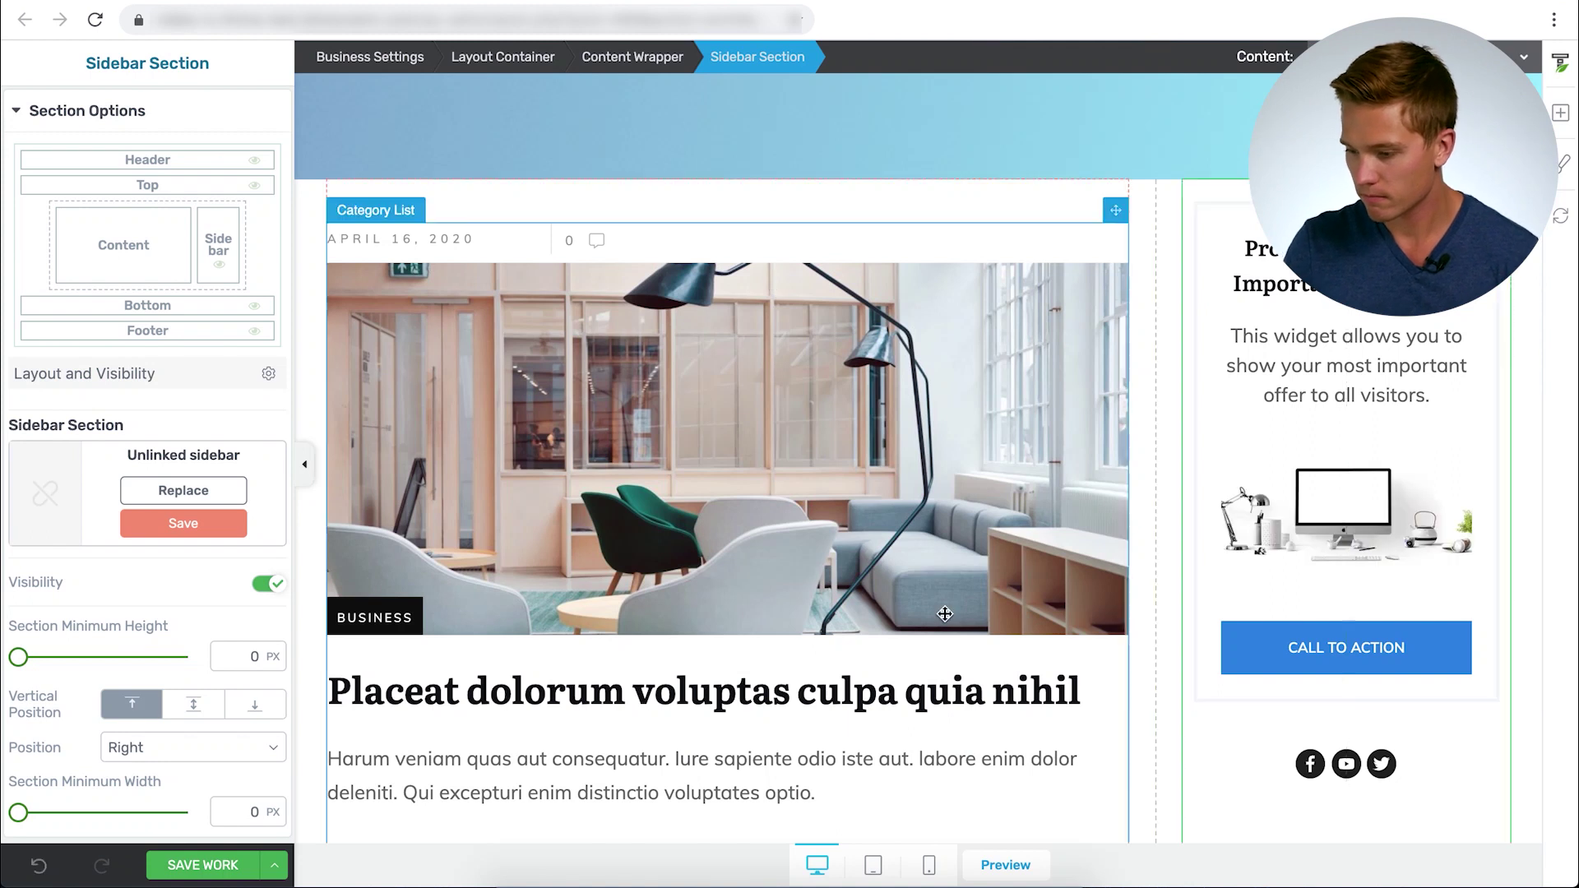
scroll(945, 613, "down", 3)
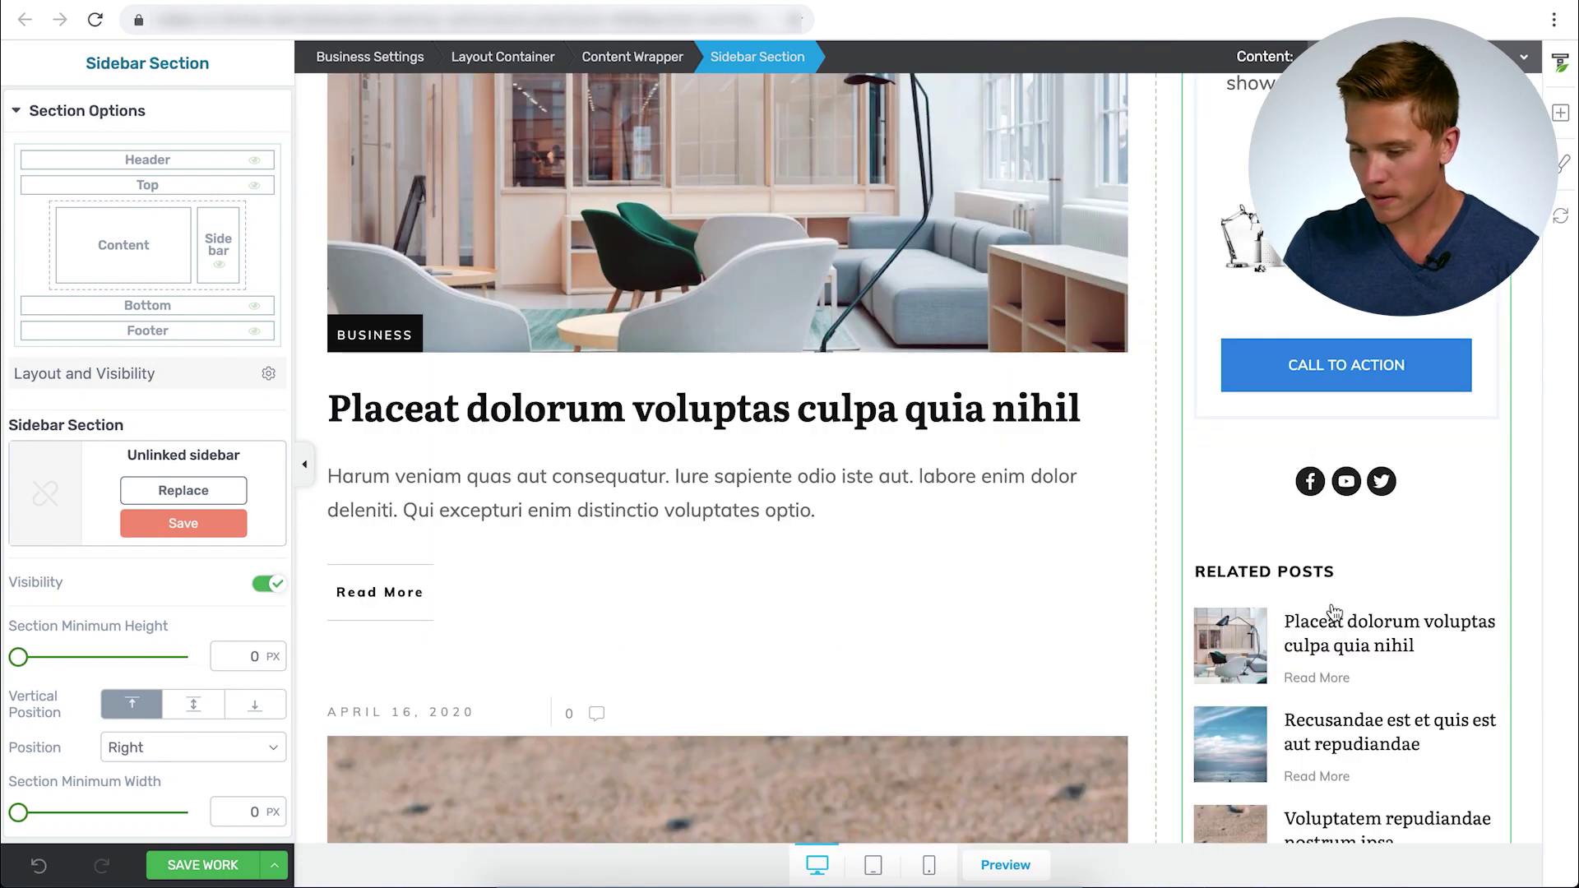
scroll(874, 619, "up", 3)
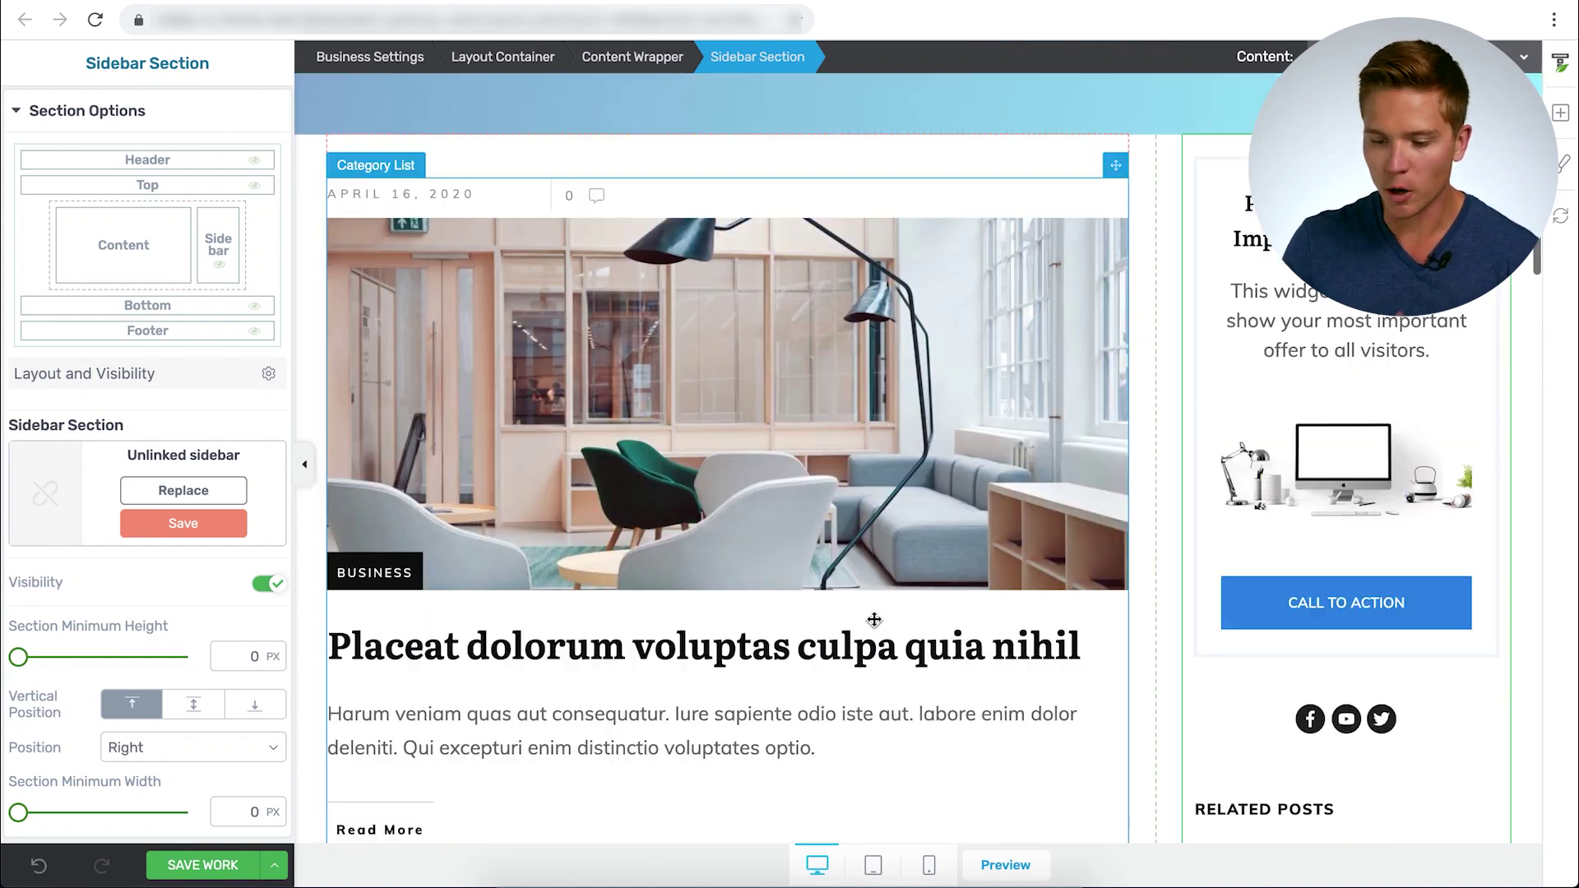
Save the Business template with its new banner and sidebar.
scroll(874, 619, "up", 5)
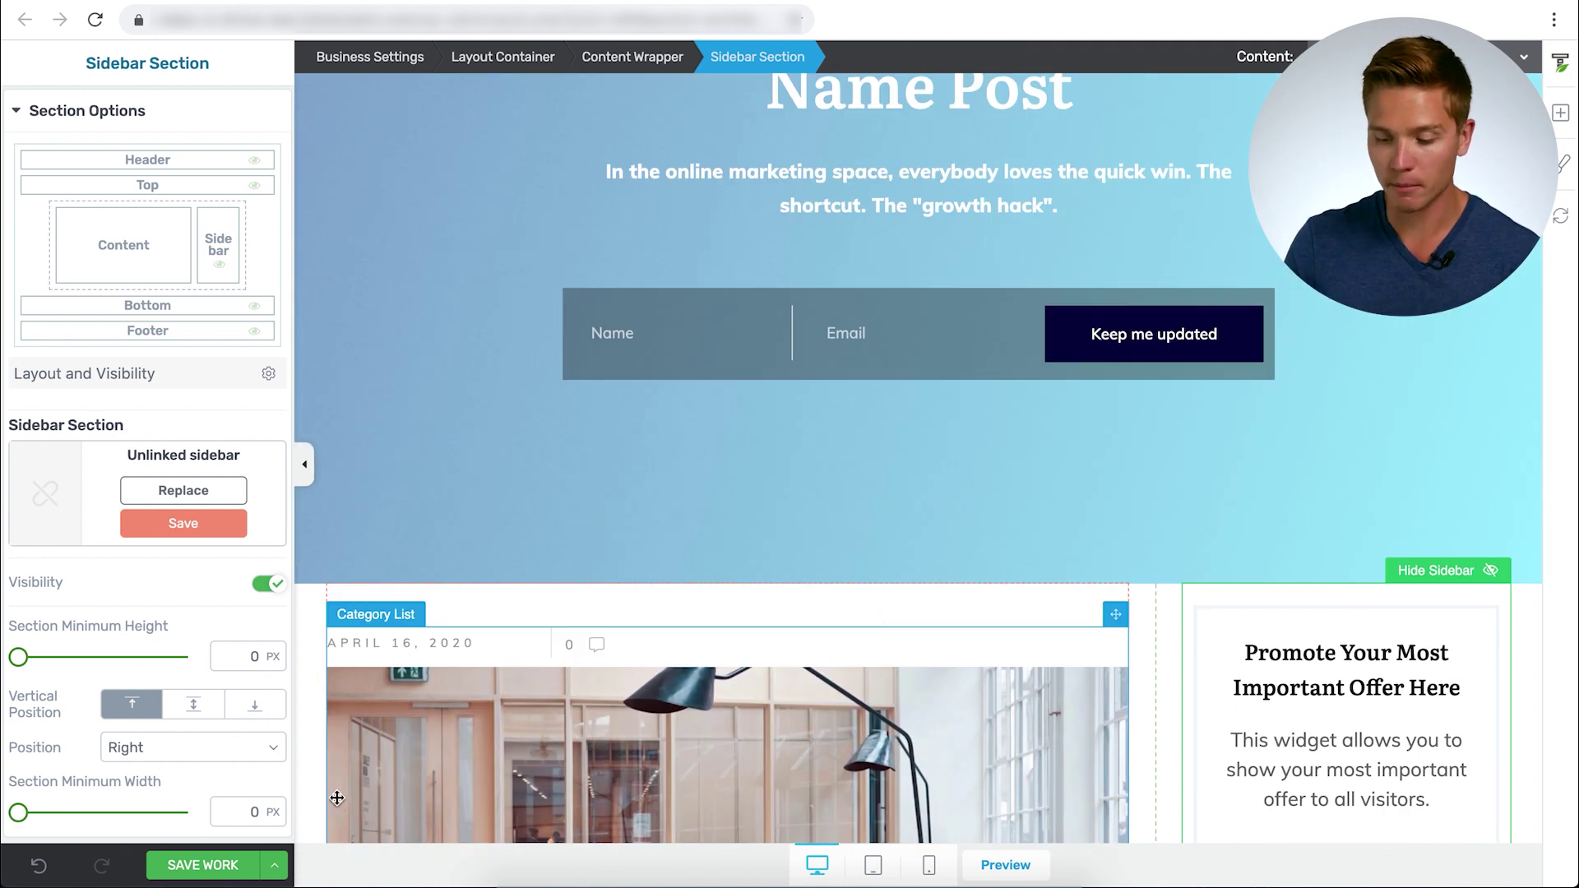
left_click(202, 865)
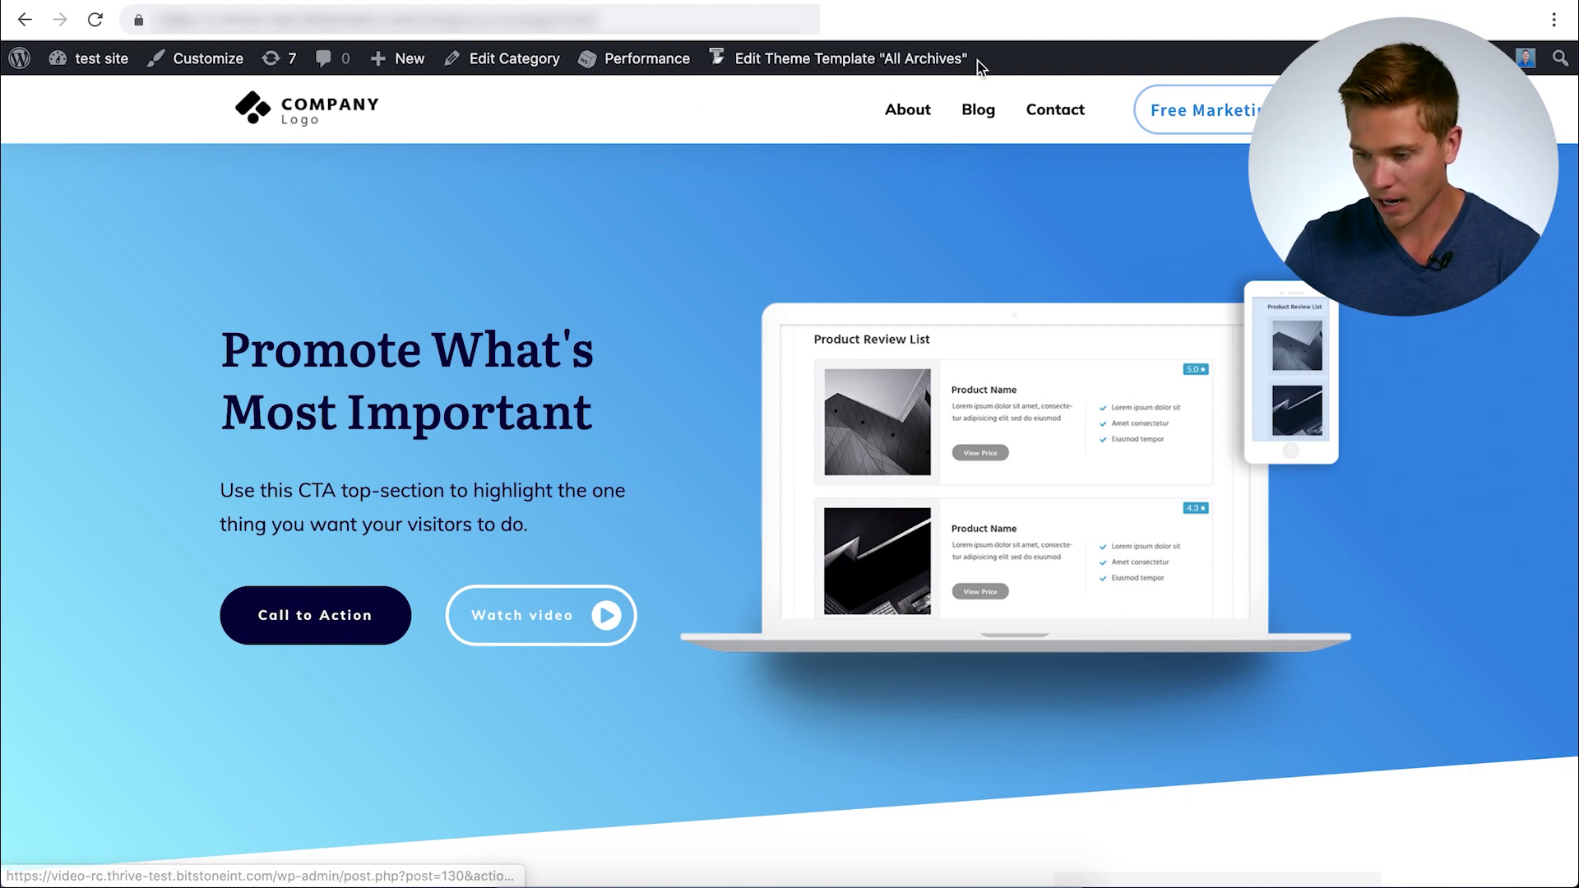
Review the live Uncategorized category page built on the All Archives template, checking its banner, post list and sidebar down to the category links.
scroll(747, 521, "down", 1)
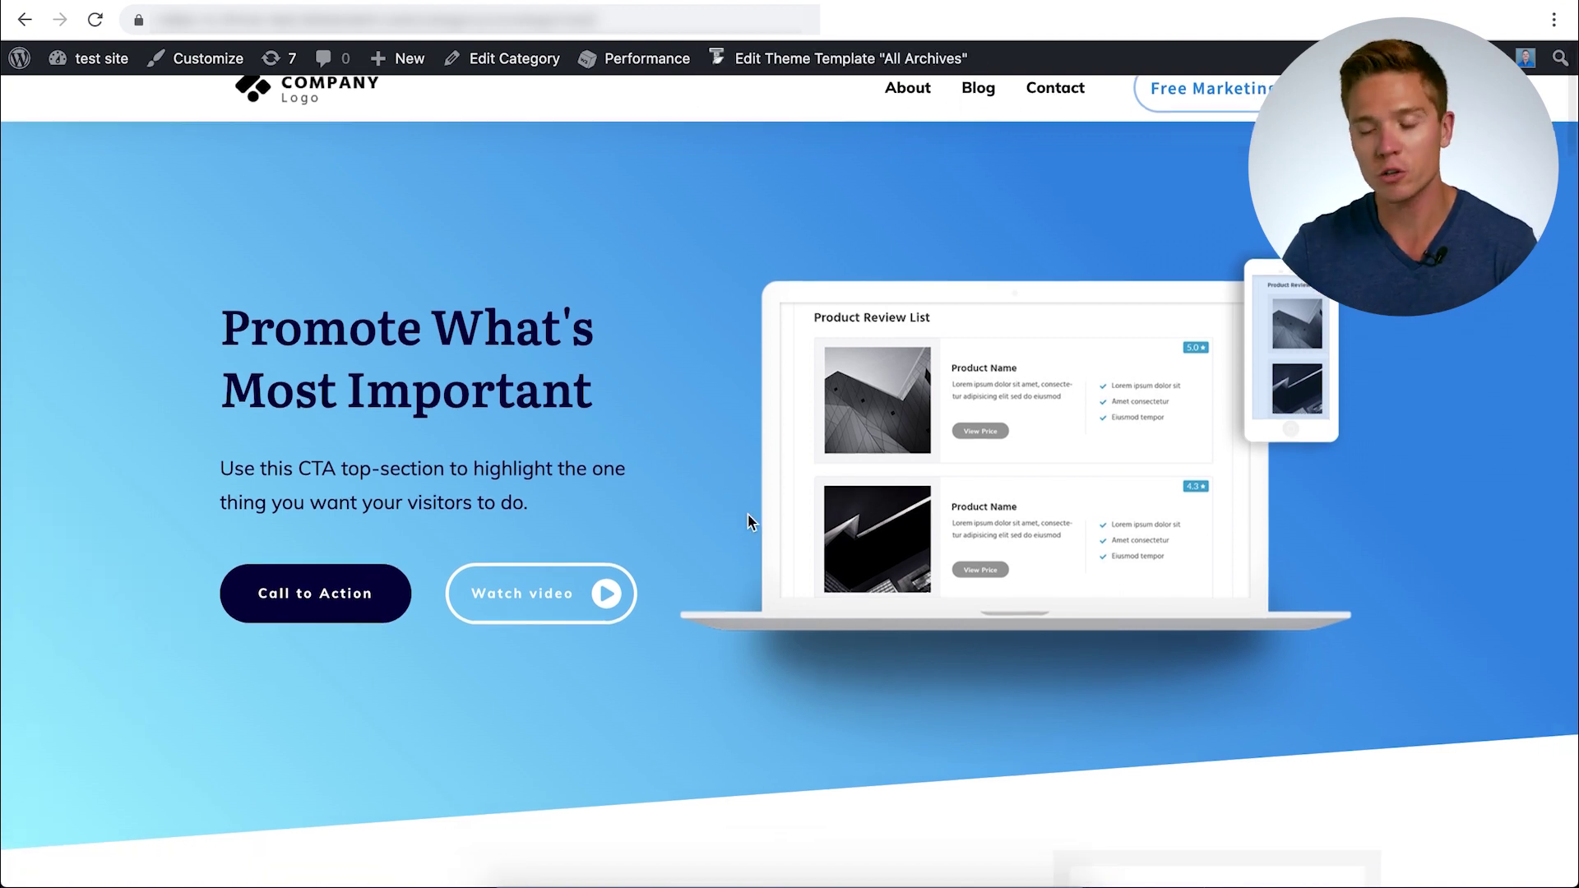
scroll(747, 521, "down", 10)
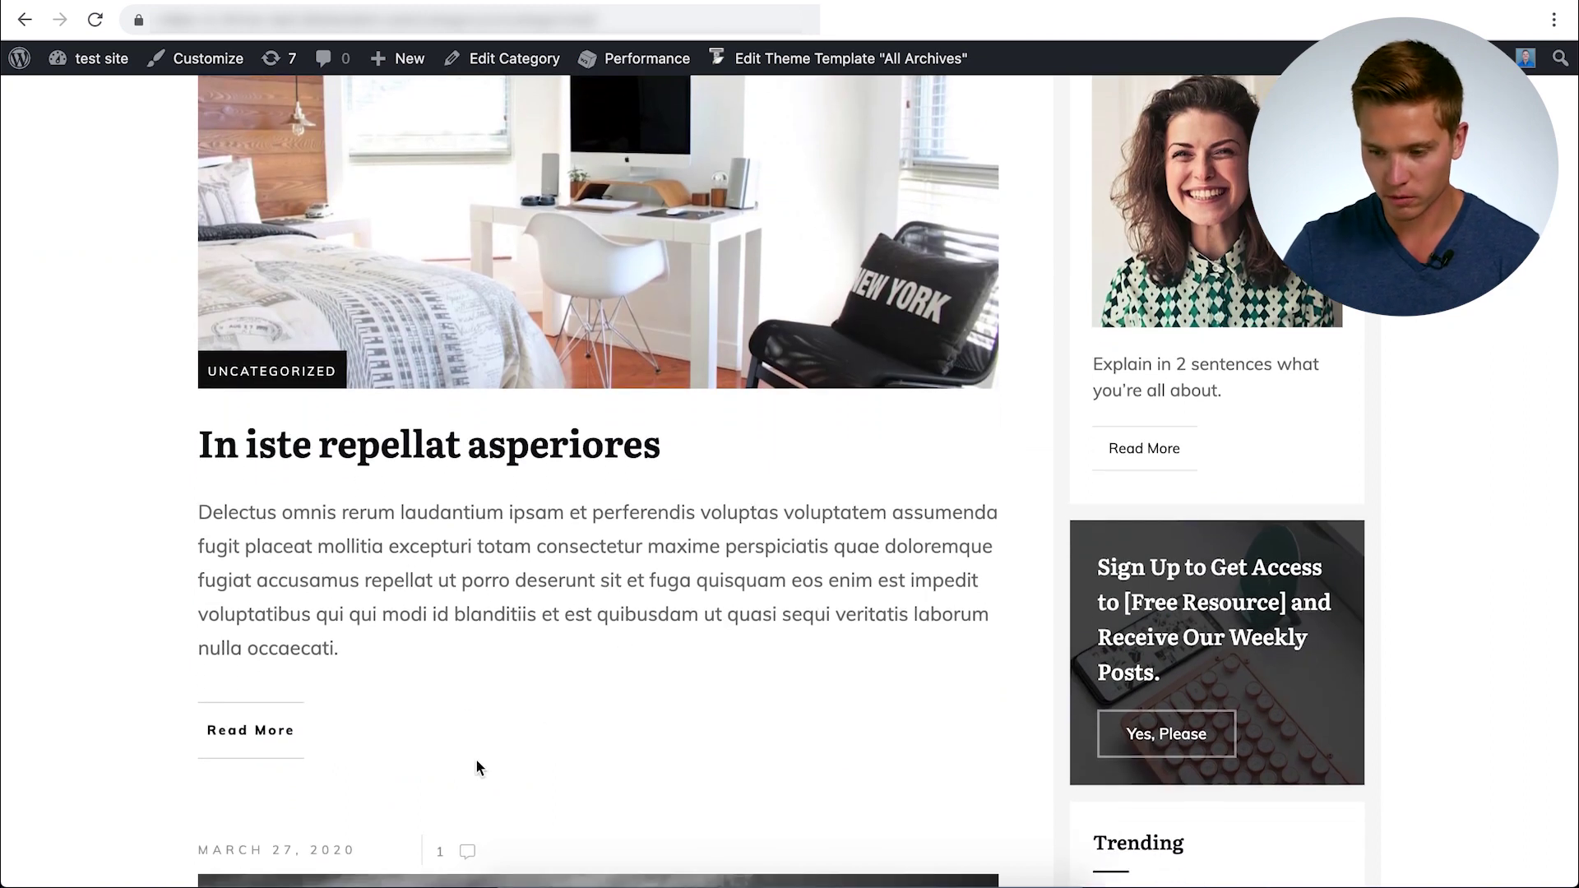
scroll(1196, 279, "up", 4)
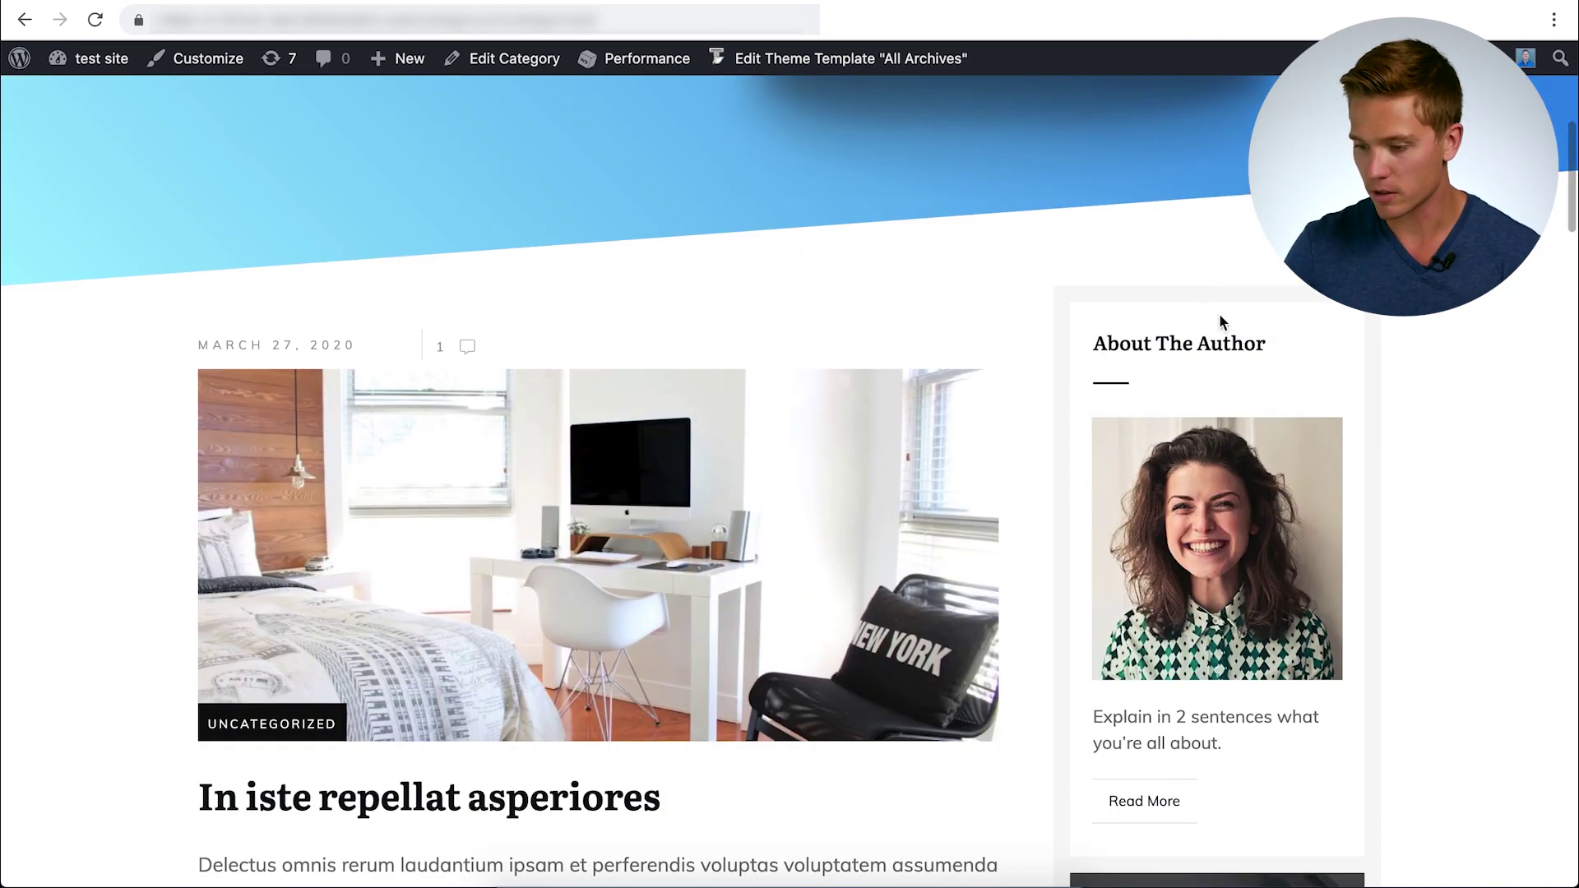
scroll(1156, 734, "down", 6)
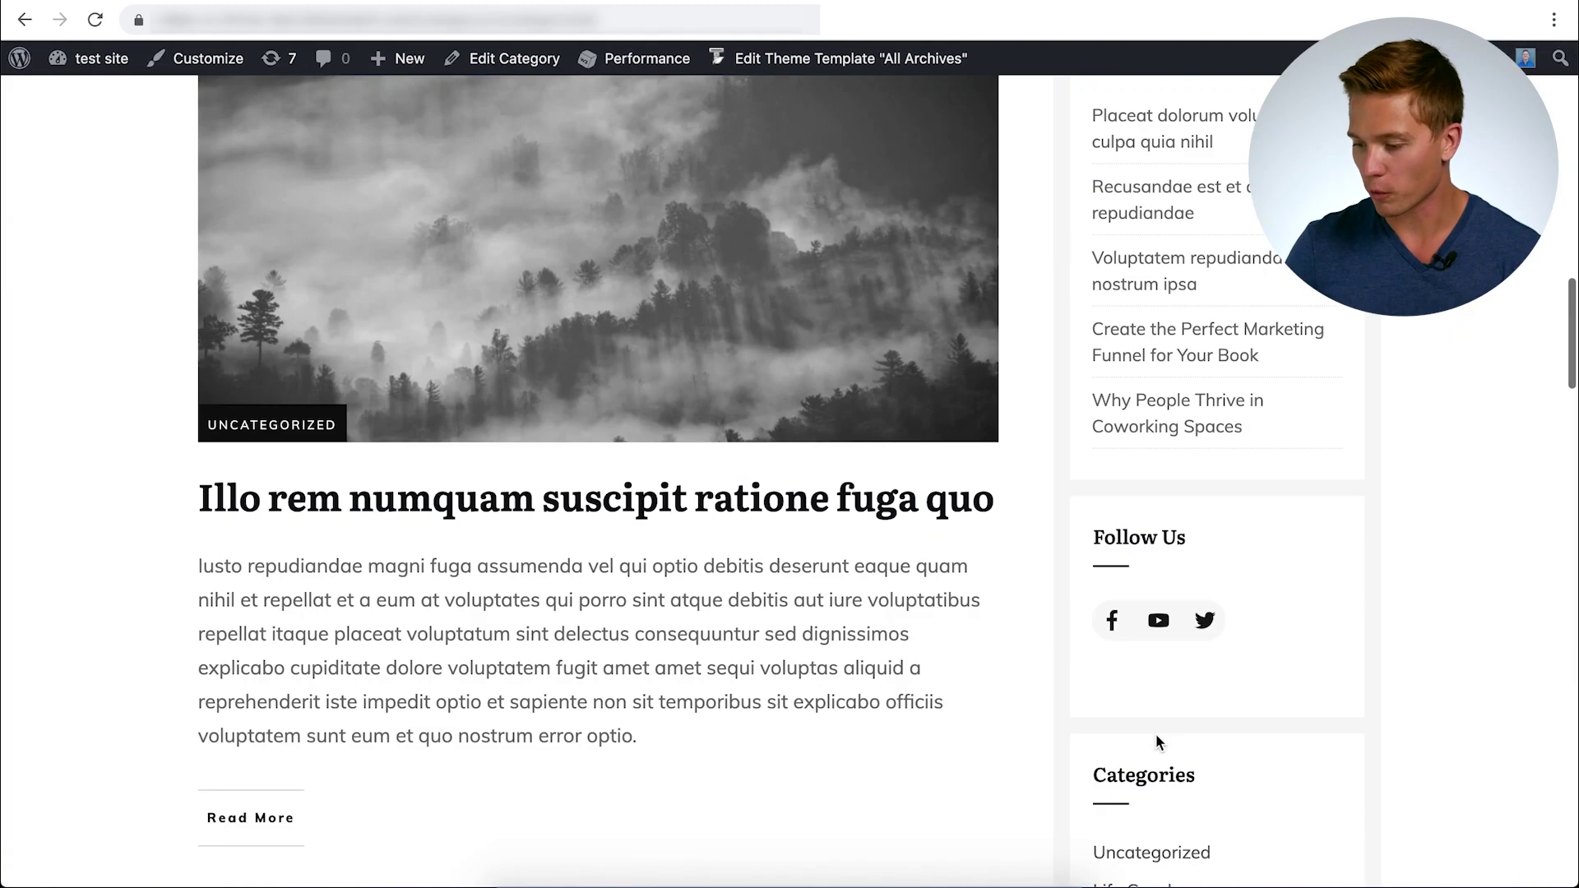
scroll(1156, 735, "down", 2)
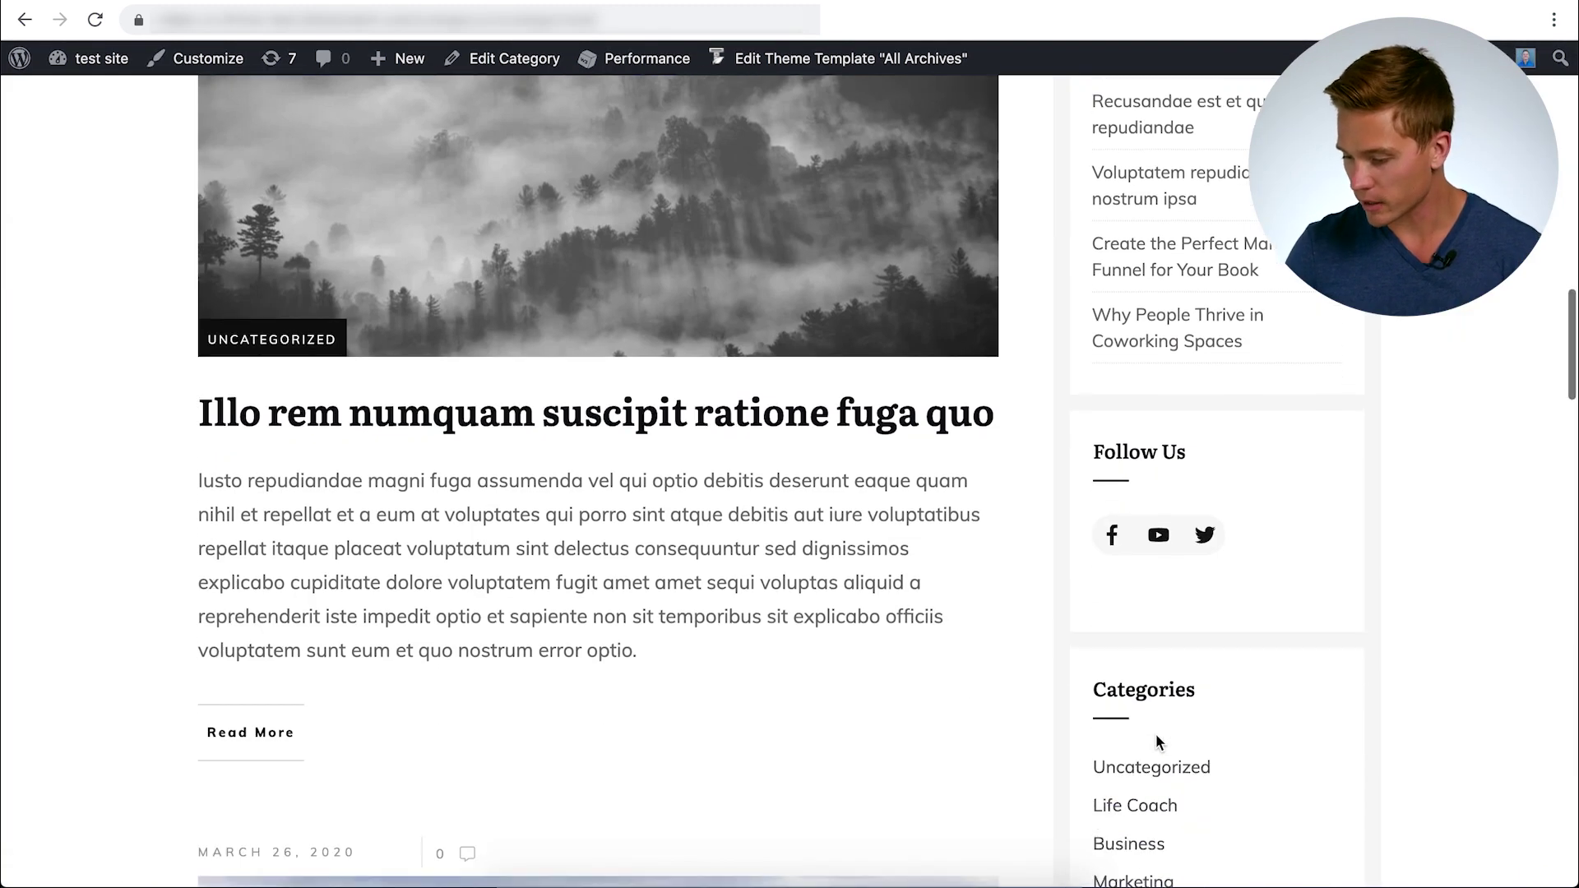
Open the live Life Coach category page and check its post list and sidebar down to the category links.
left_click(1159, 701)
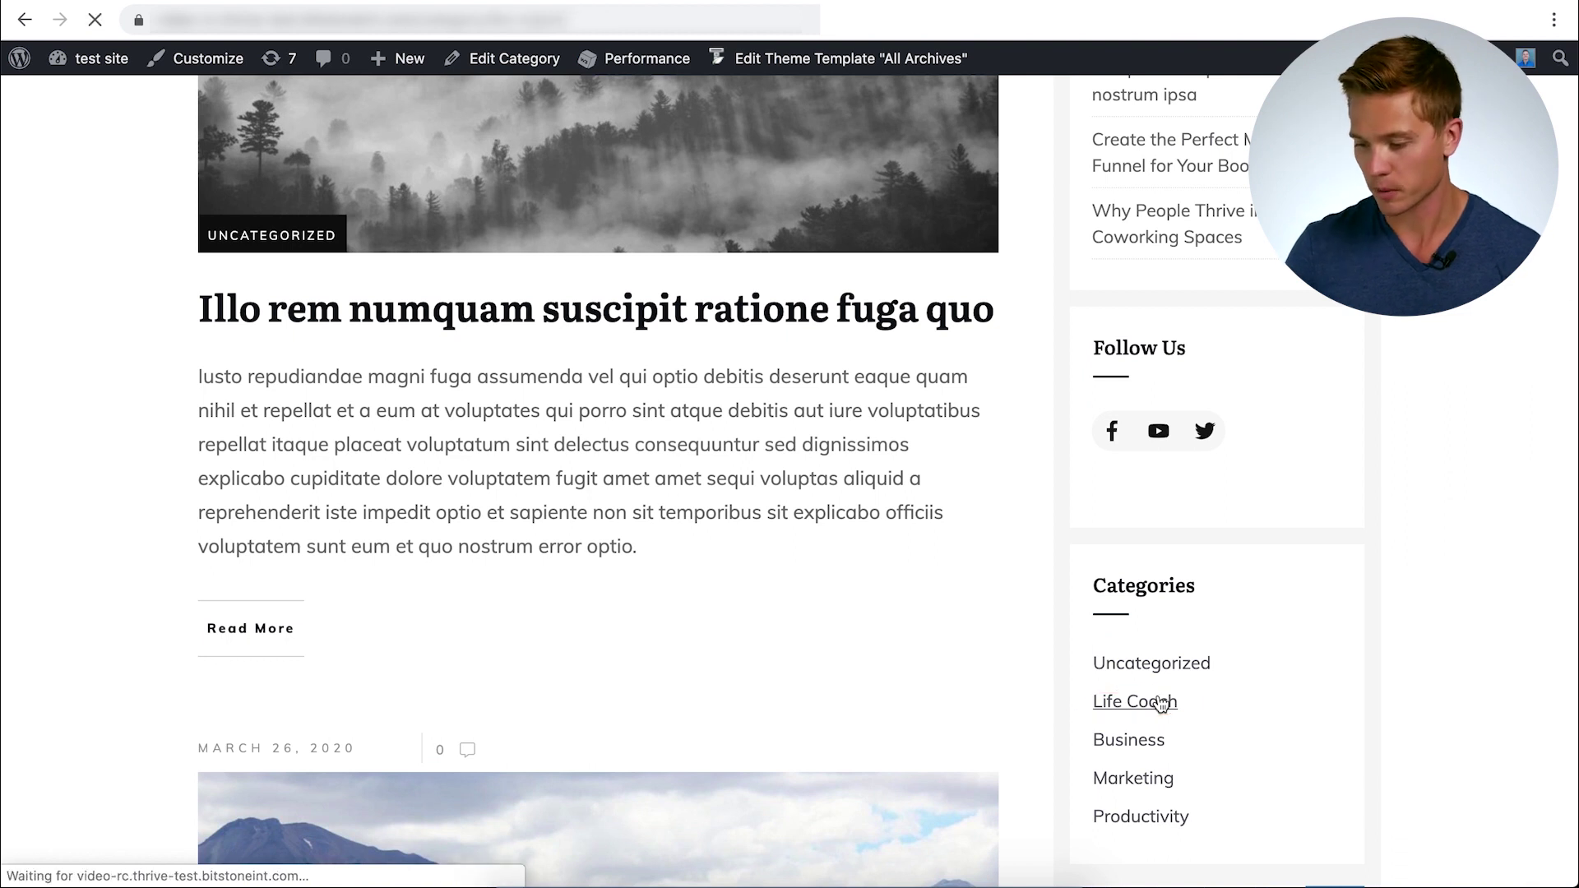
scroll(803, 648, "down", 2)
scroll(803, 649, "up", 1)
scroll(803, 648, "down", 8)
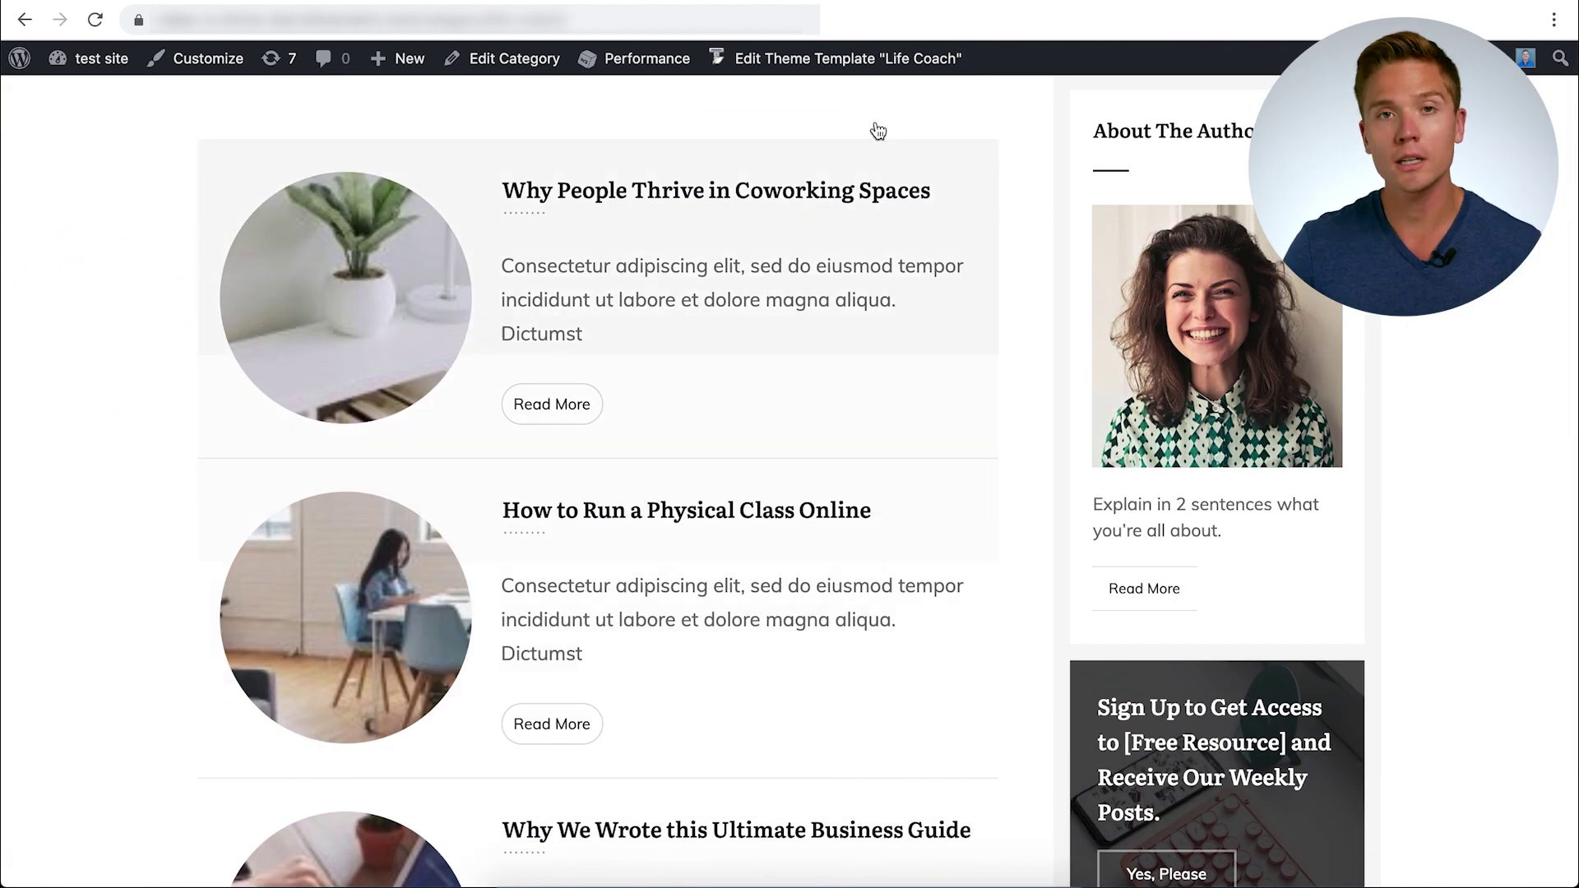
scroll(1378, 538, "down", 15)
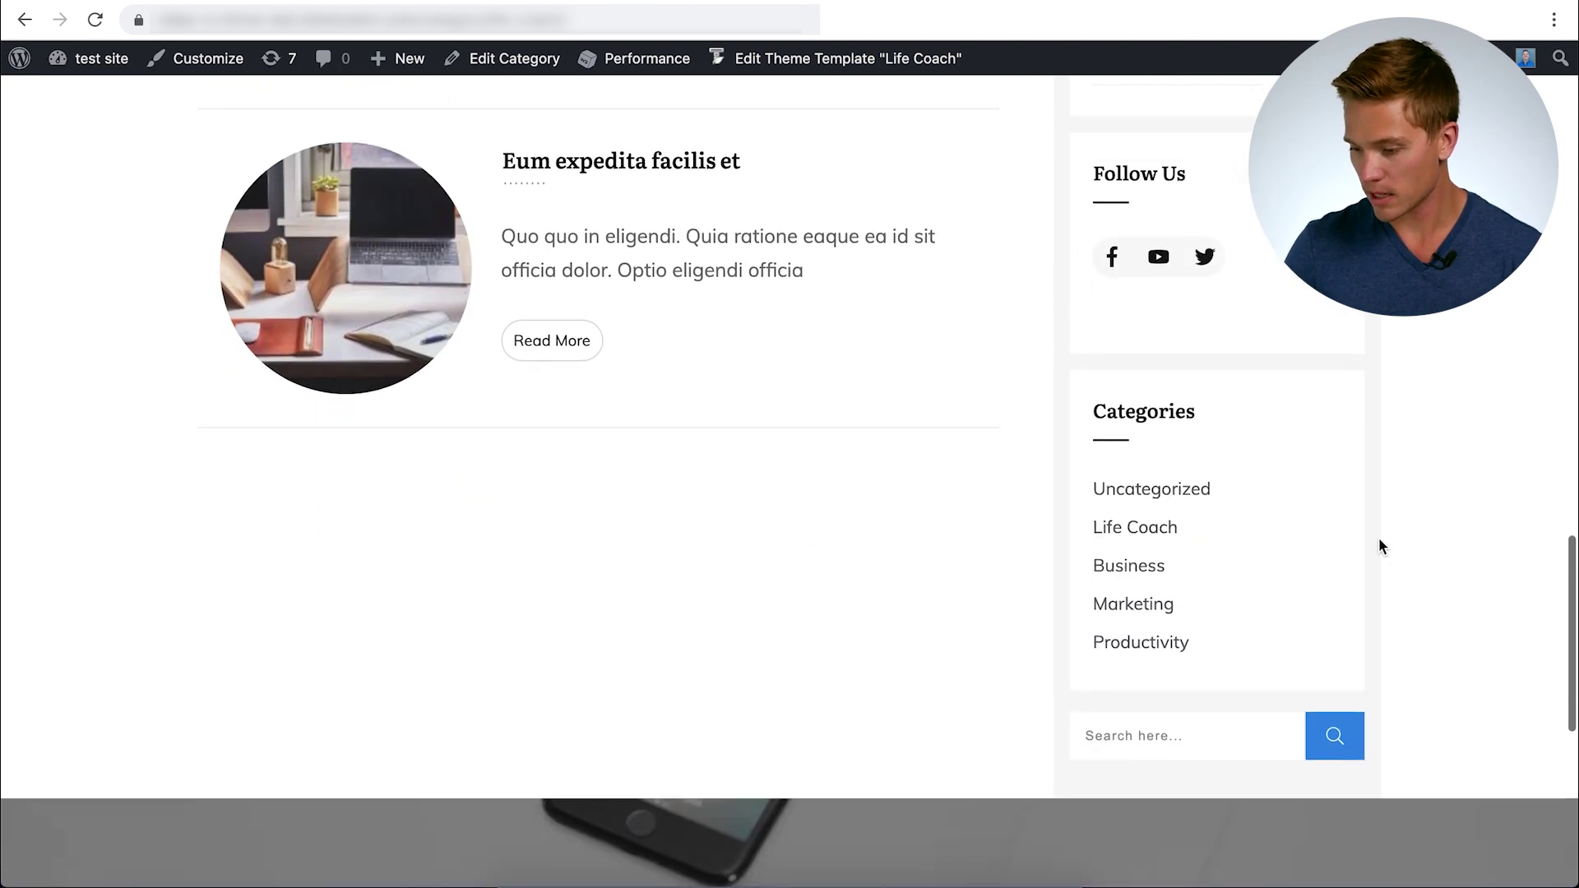
Open the live Business category page and check its banner, post list and sidebar.
left_click(1101, 569)
scroll(1107, 566, "down", 15)
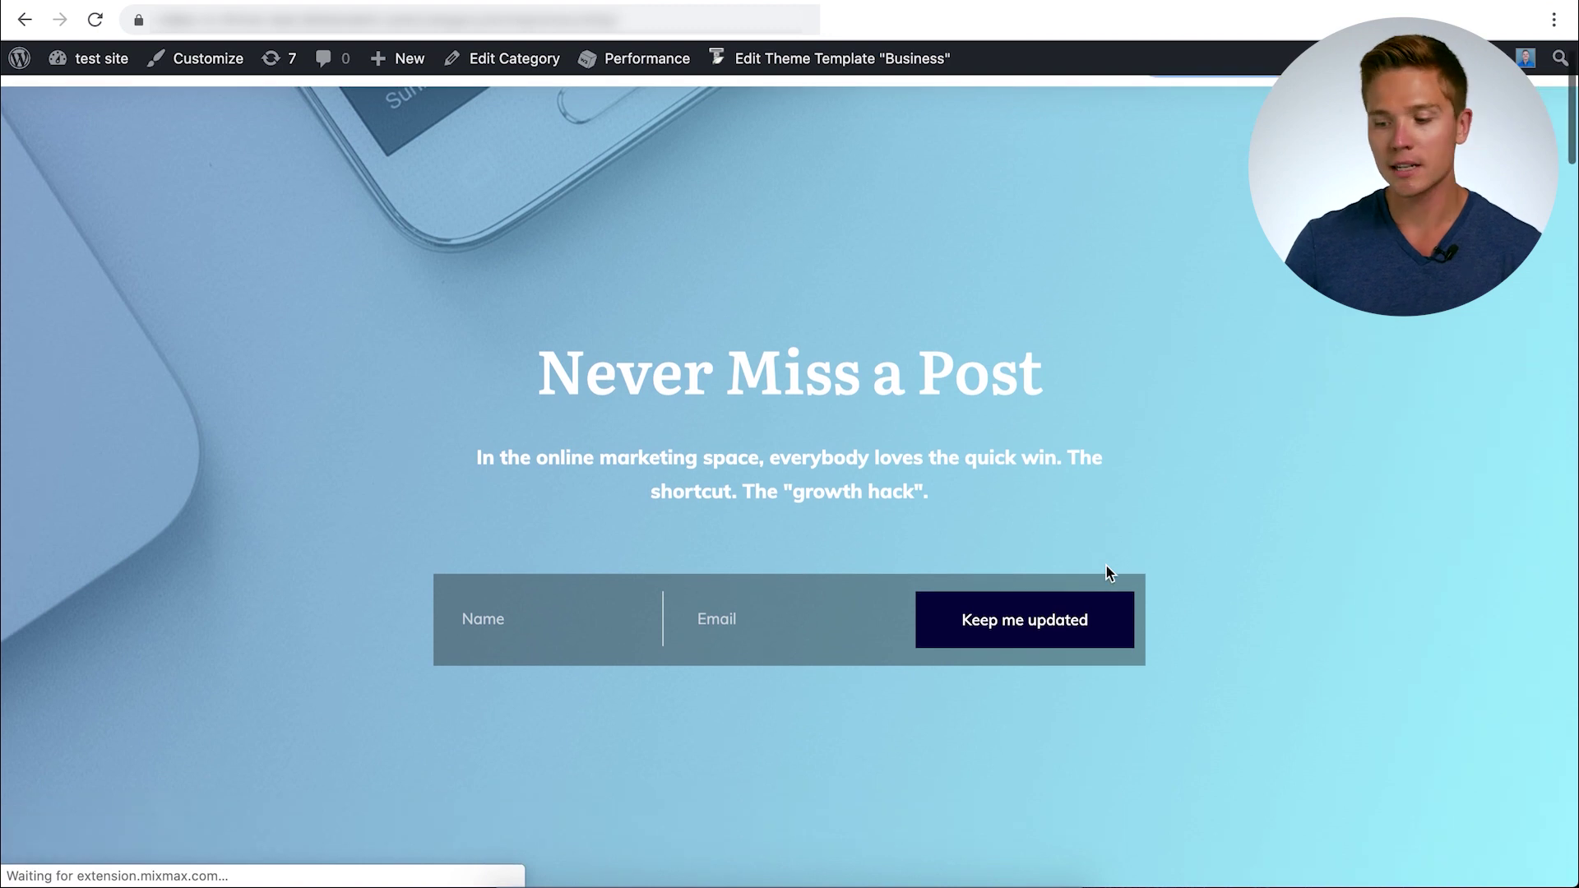
scroll(1105, 564, "up", 2)
scroll(1105, 564, "up", 2)
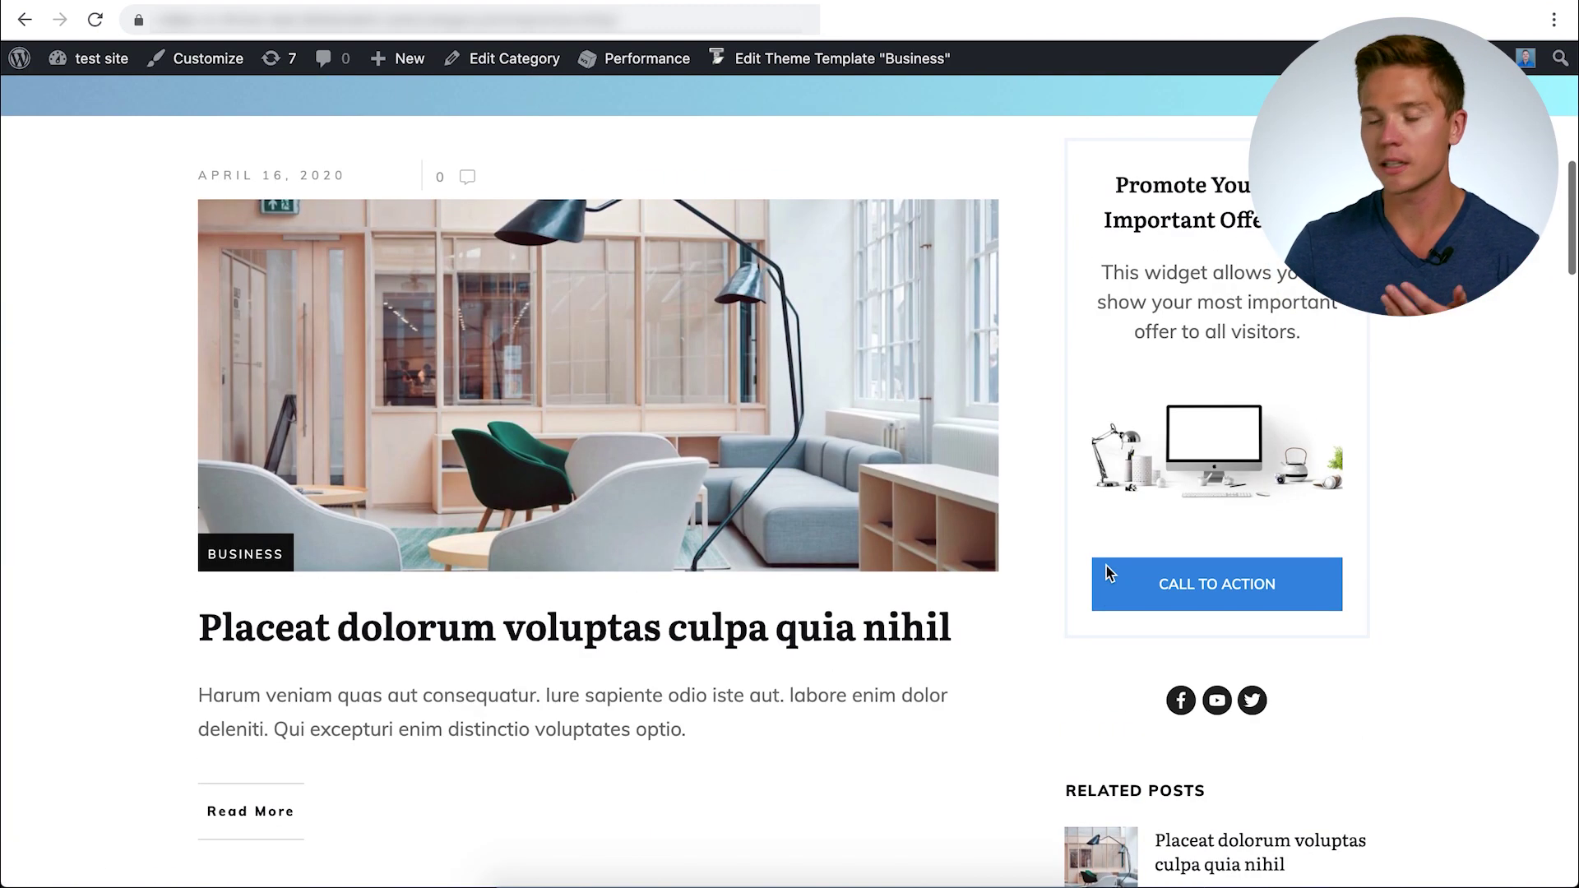